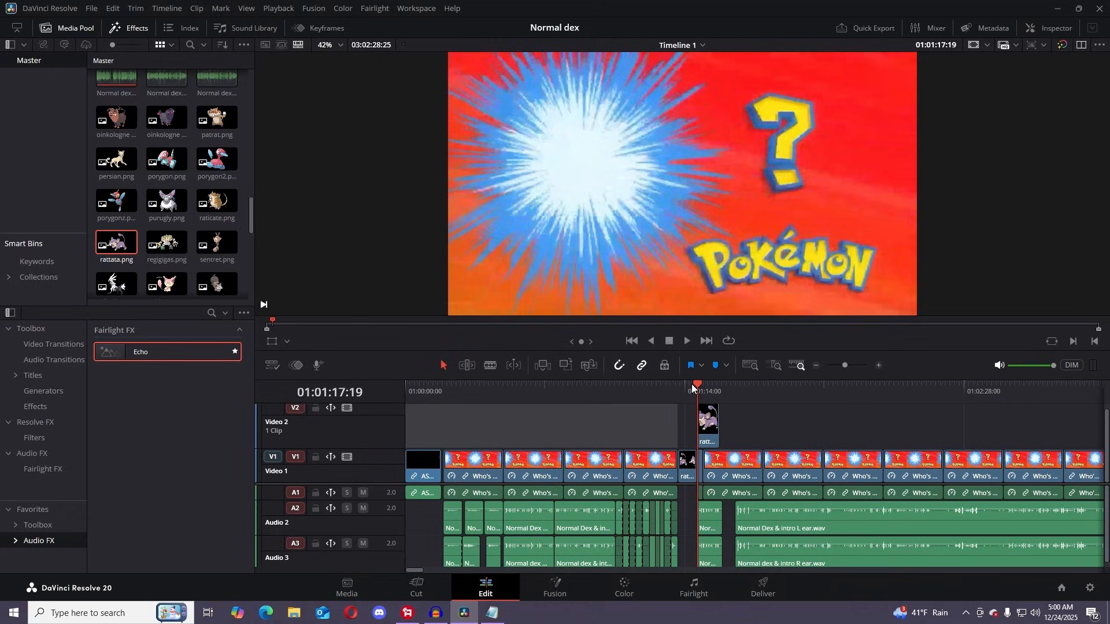
- Ripple delete the rattata.png clip from Video 1, closing the gap it leaves between the template clips
{"action": "left_click_drag", "start_coordinate": [697, 386], "coordinate": [727, 393]}
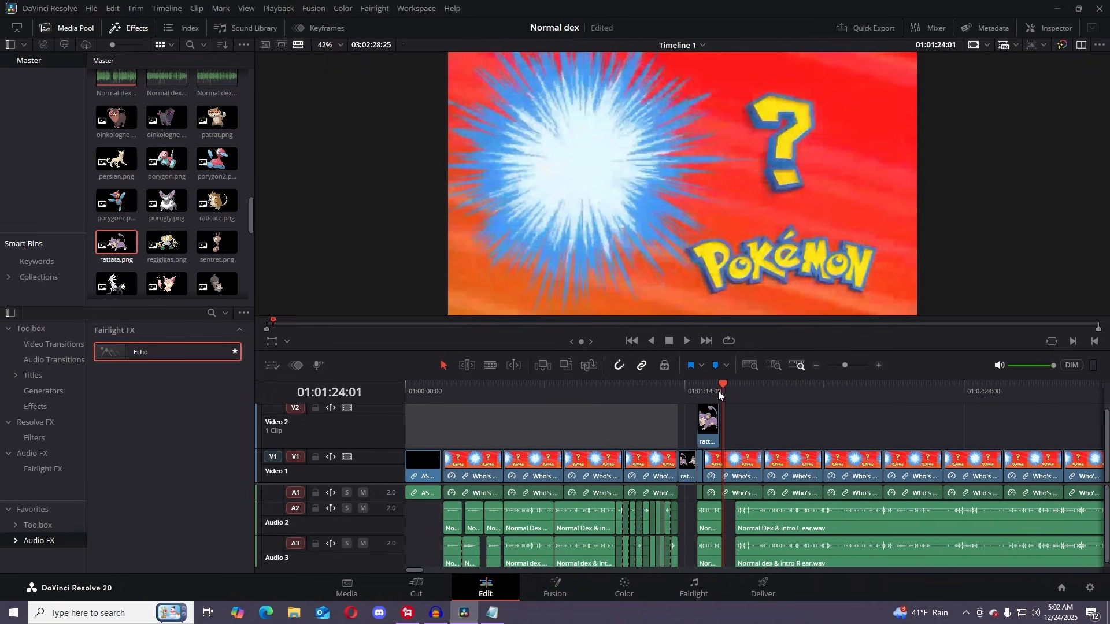
{"action": "left_click_drag", "start_coordinate": [718, 391], "coordinate": [691, 398]}
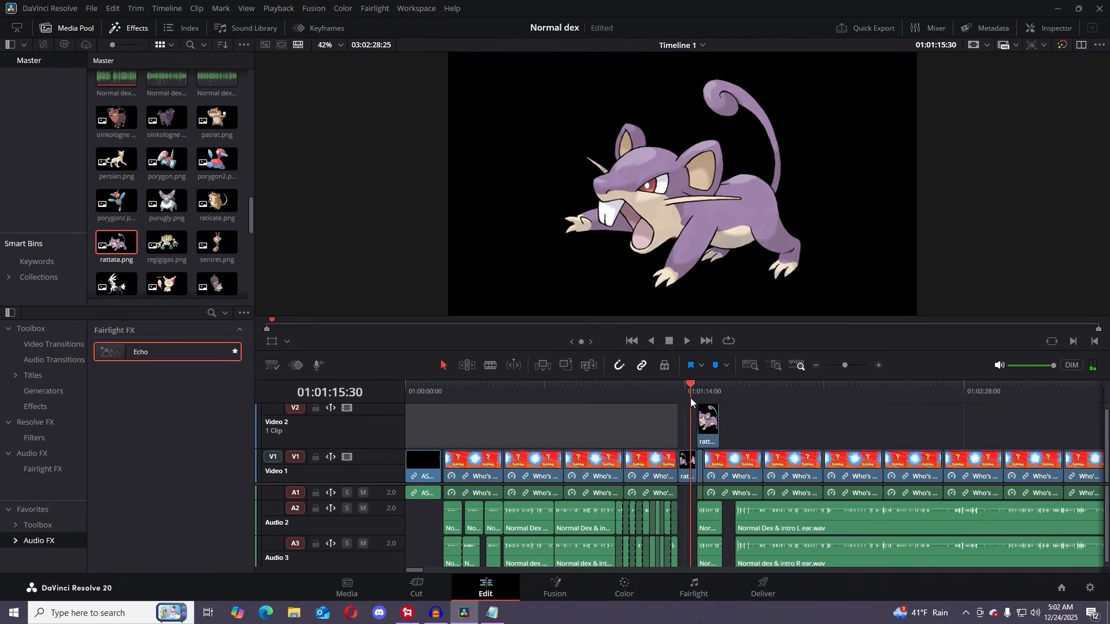
{"action": "left_click", "coordinate": [851, 364]}
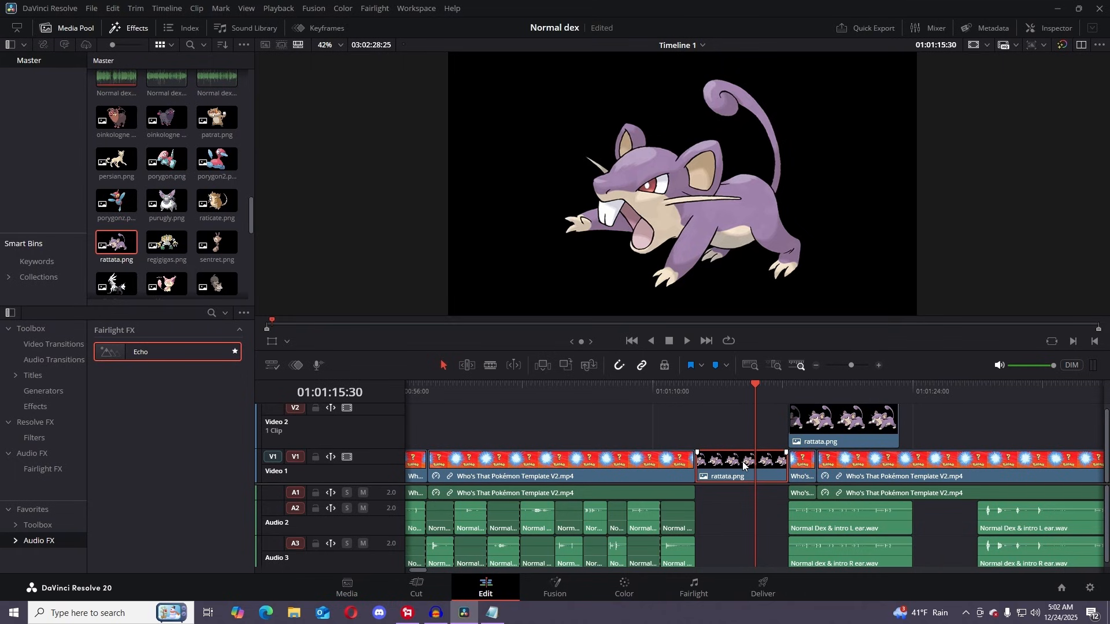
{"action": "key", "text": "Delete"}
{"action": "key", "text": "ctrl+z"}
{"action": "key", "text": "BackSpace"}
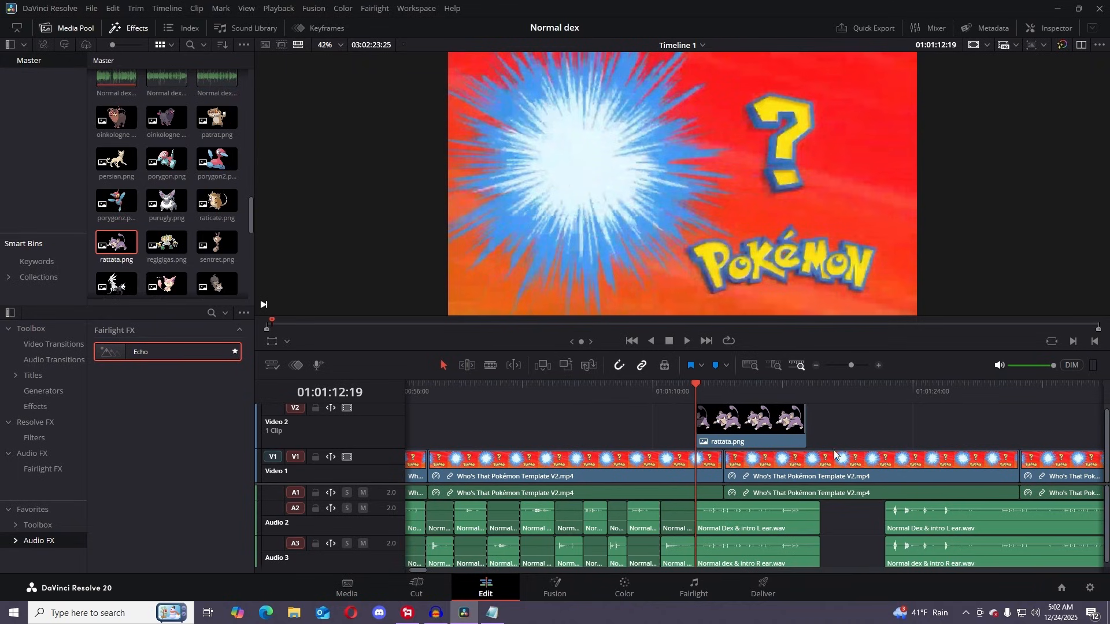
- Review the intro narration before the rattata.png clip, playing from about 01:00:55 and again from near the timeline's start
{"action": "left_click_drag", "start_coordinate": [853, 367], "coordinate": [844, 365]}
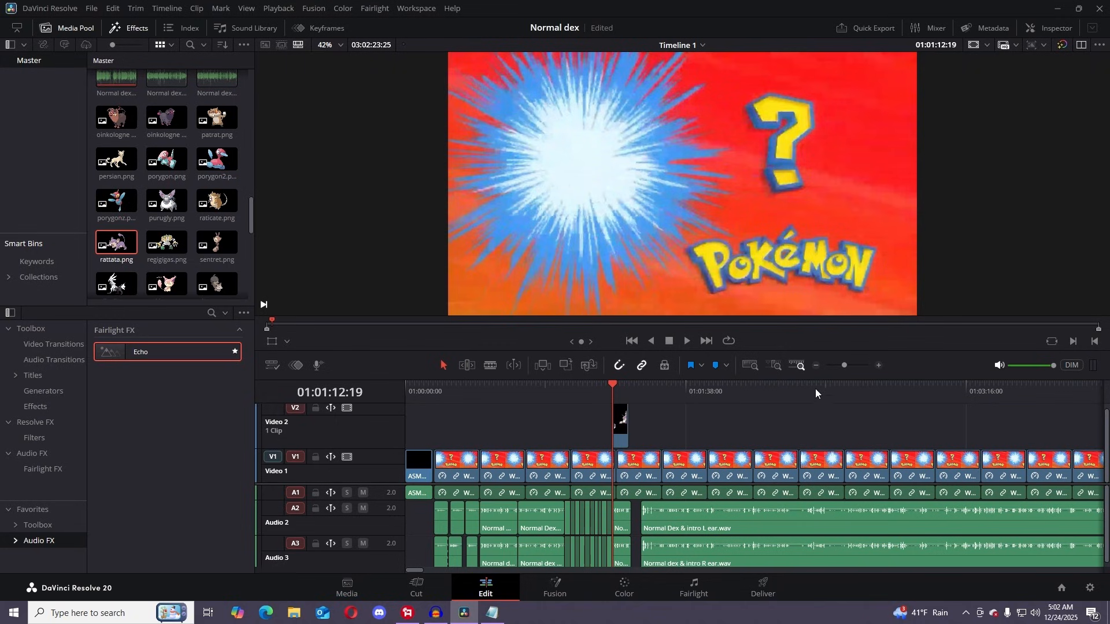
{"action": "left_click_drag", "start_coordinate": [842, 367], "coordinate": [843, 365]}
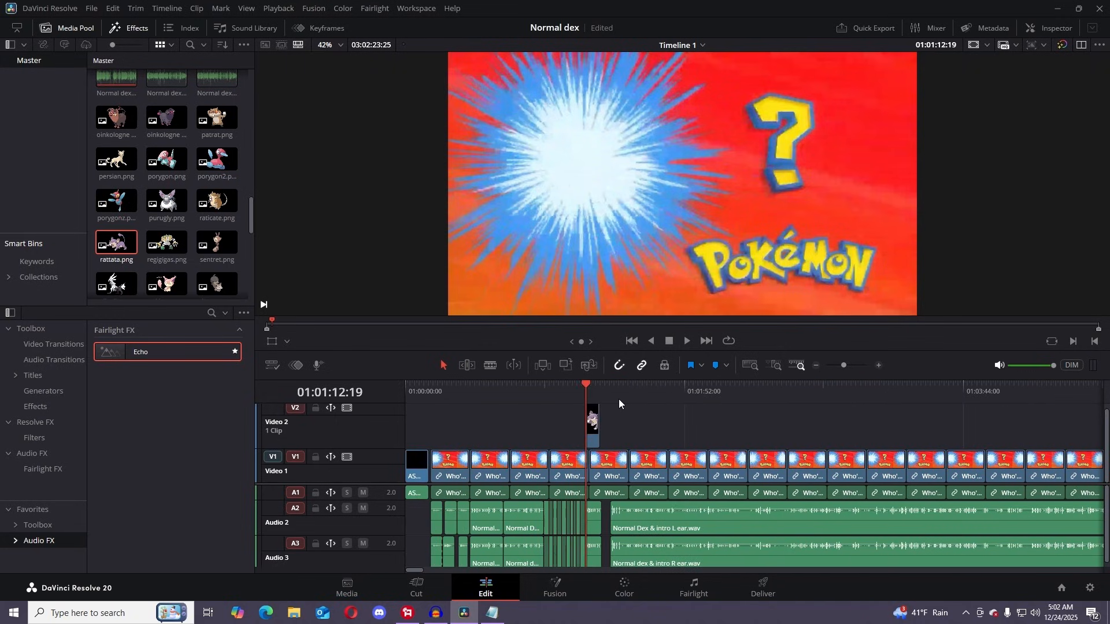
{"action": "left_click_drag", "start_coordinate": [588, 386], "coordinate": [645, 387]}
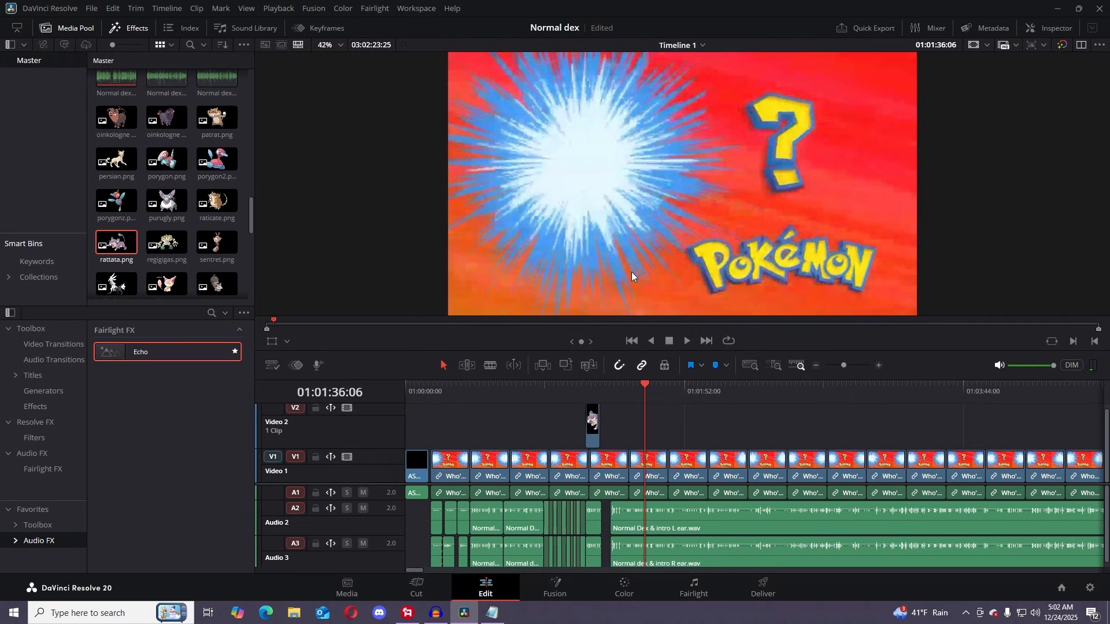
{"action": "left_click_drag", "start_coordinate": [647, 386], "coordinate": [545, 423]}
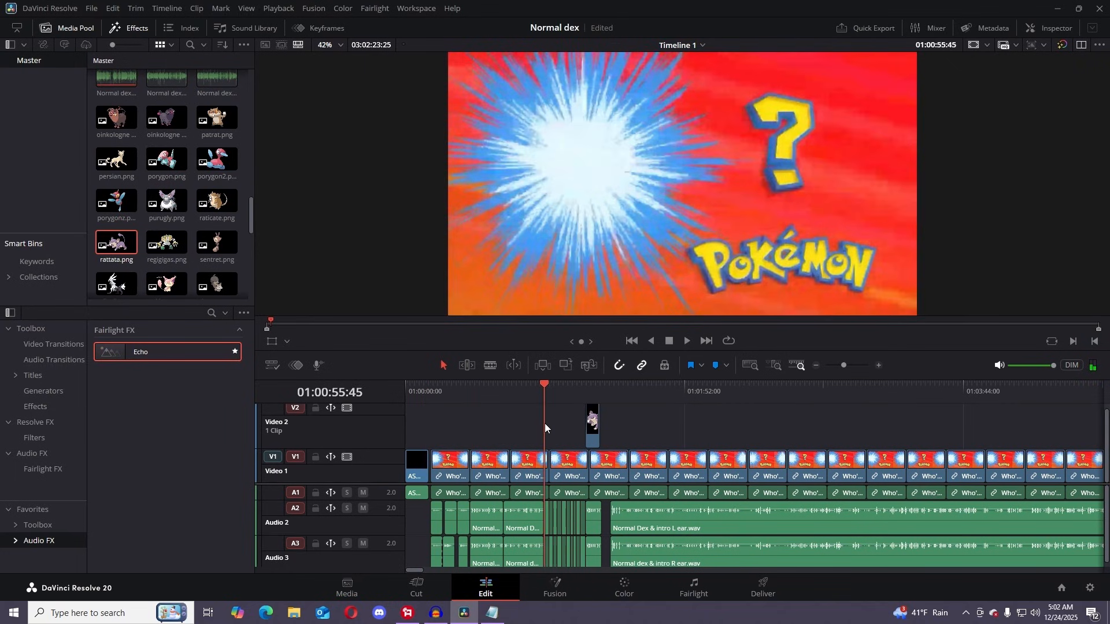
{"action": "left_click", "coordinate": [686, 341]}
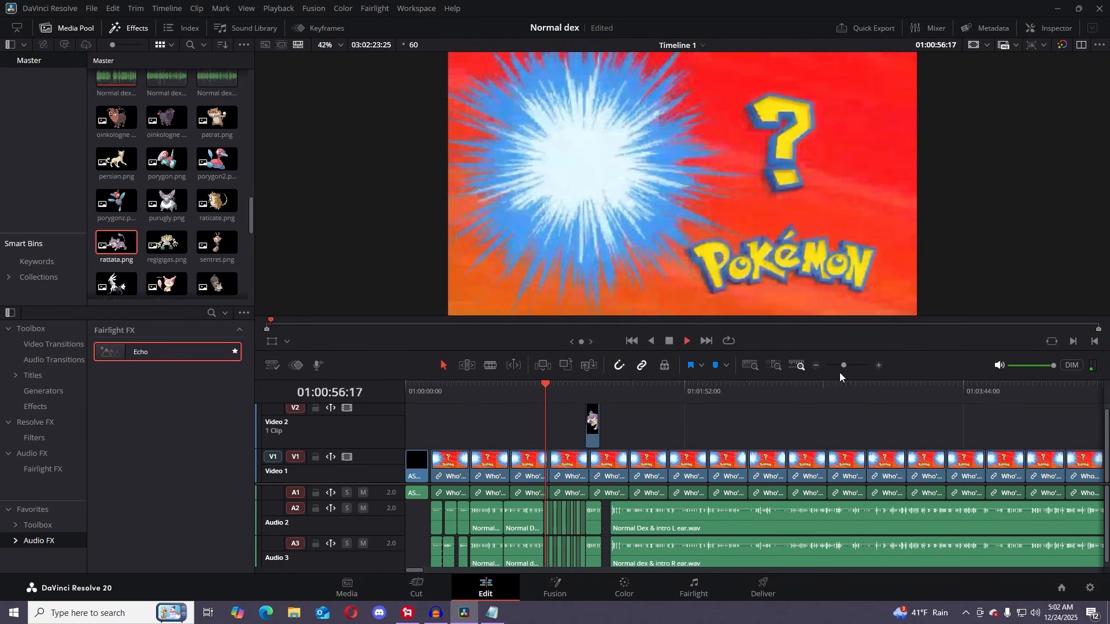
{"action": "left_click_drag", "start_coordinate": [844, 366], "coordinate": [852, 366]}
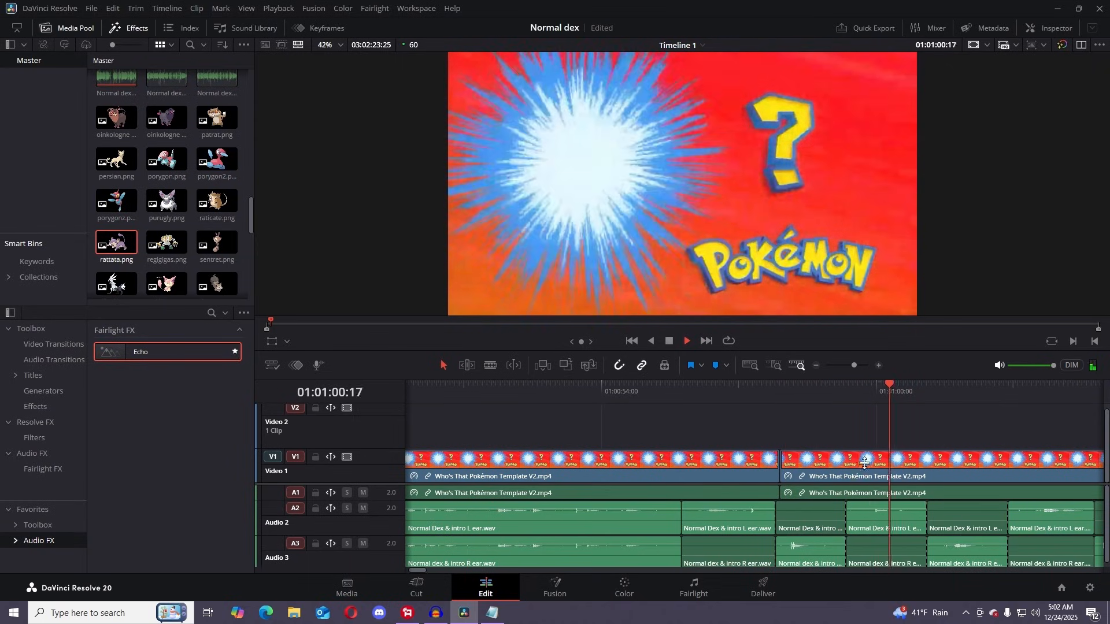
{"action": "left_click_drag", "start_coordinate": [853, 364], "coordinate": [850, 364]}
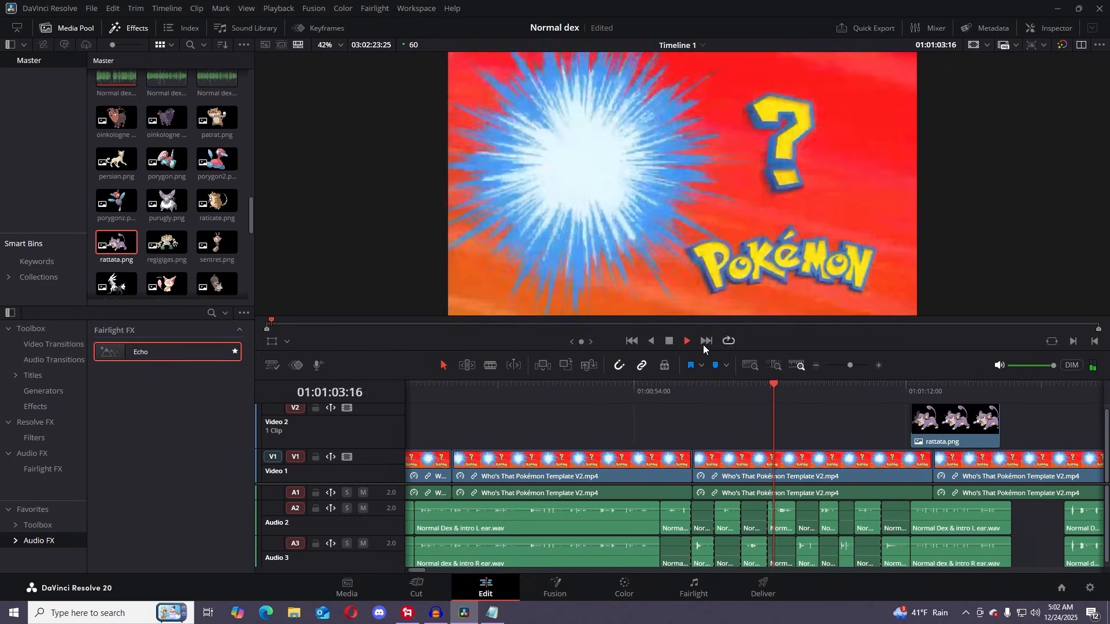
{"action": "left_click", "coordinate": [669, 342]}
{"action": "left_click", "coordinate": [841, 365]}
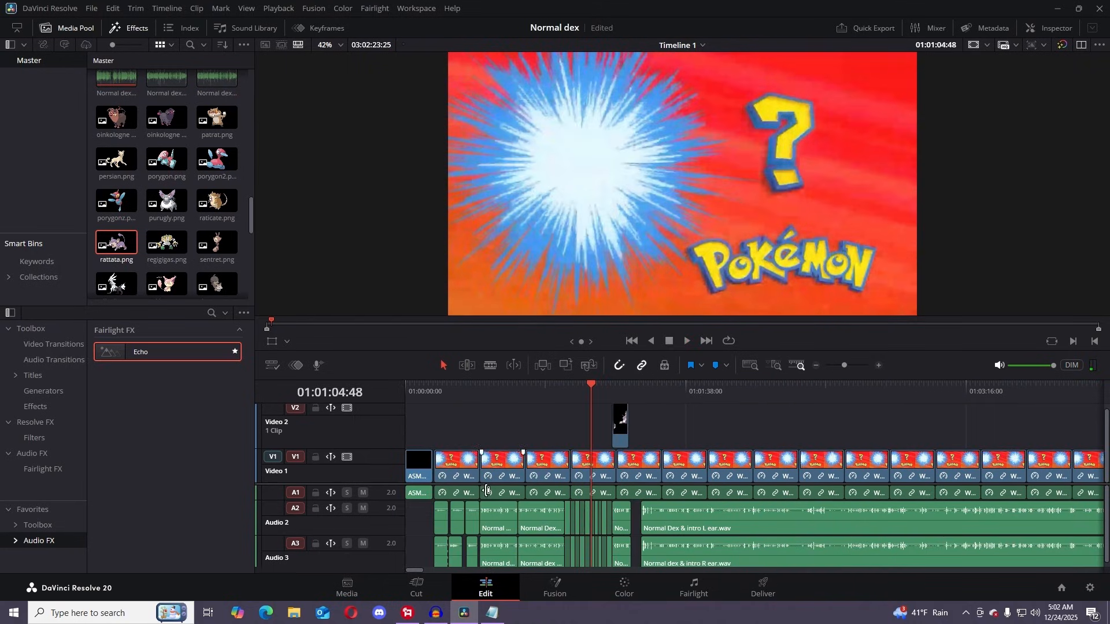
{"action": "left_click_drag", "start_coordinate": [596, 440], "coordinate": [457, 419]}
{"action": "left_click", "coordinate": [687, 342]}
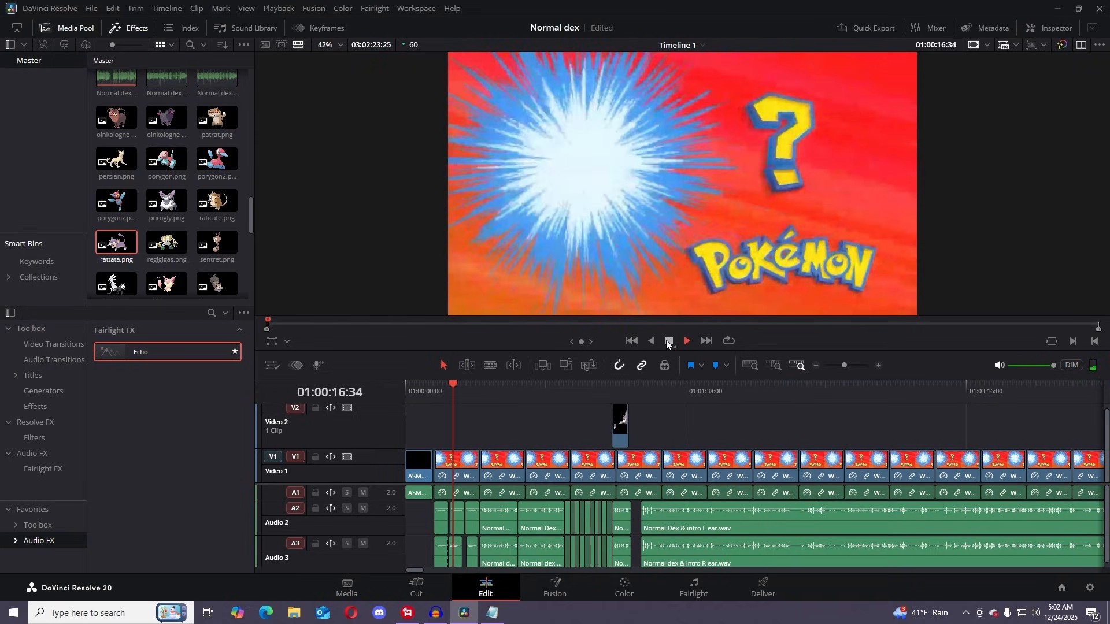
{"action": "left_click", "coordinate": [669, 341]}
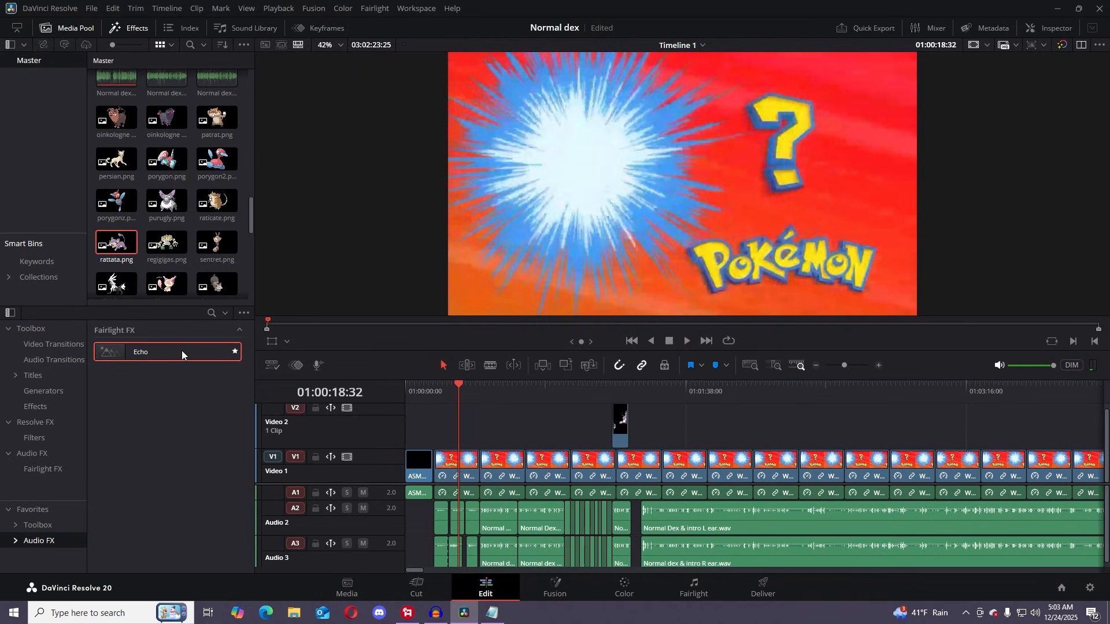
- Place the playhead at the start of the rattata.png clip and consult the Rattata entries in the normal dex notes in Notepad
{"action": "left_click_drag", "start_coordinate": [473, 389], "coordinate": [611, 407]}
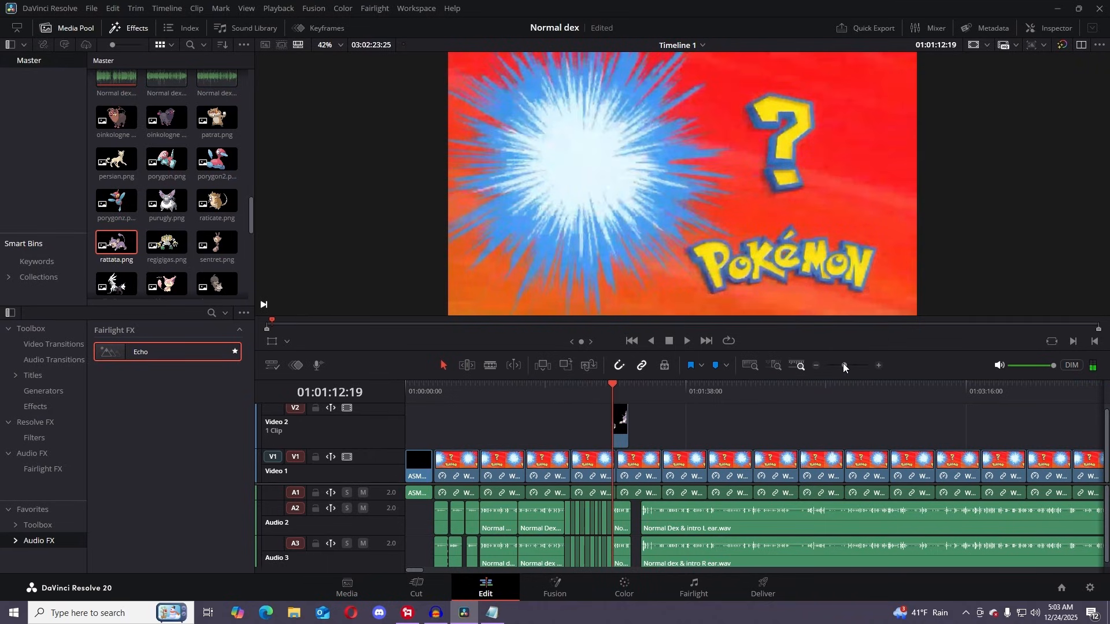
{"action": "left_click_drag", "start_coordinate": [843, 363], "coordinate": [850, 361]}
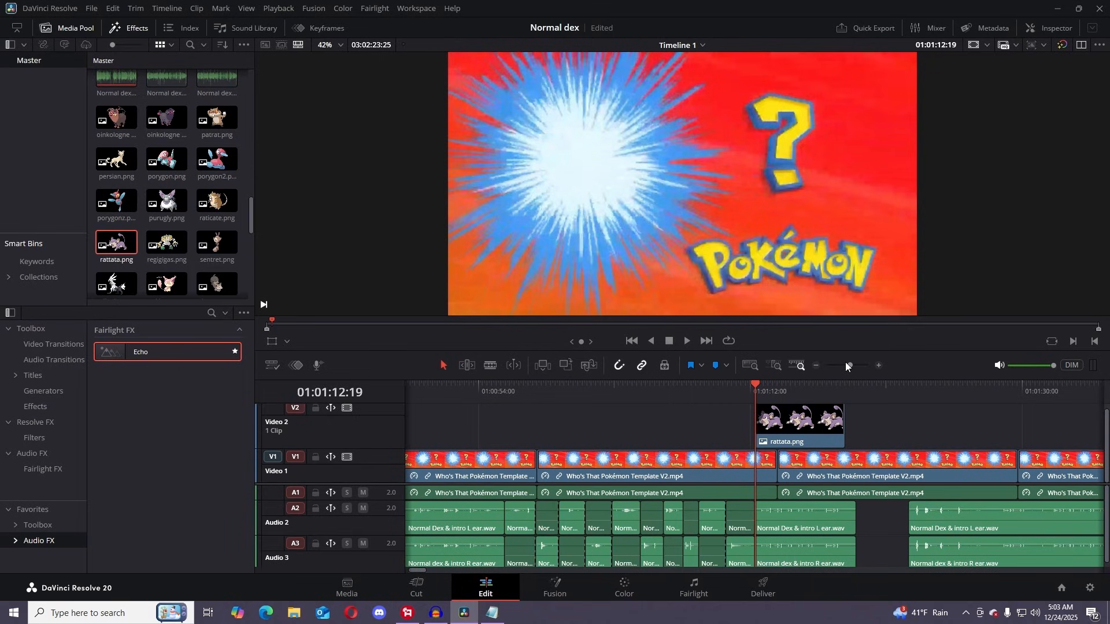
{"action": "key", "text": "alt+Tab"}
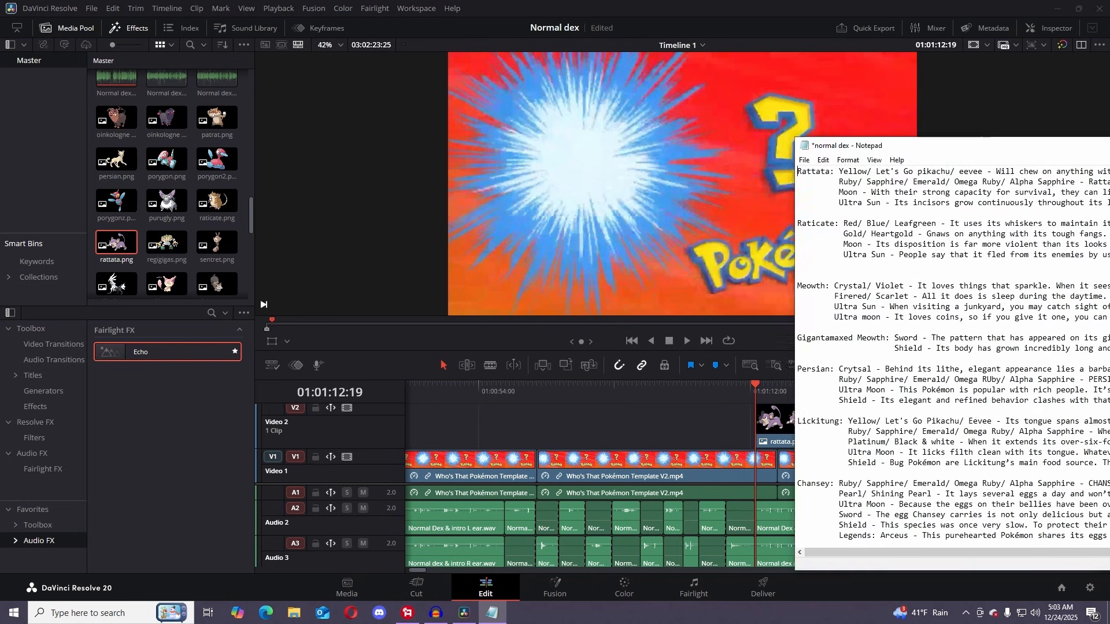
{"action": "left_click_drag", "start_coordinate": [966, 145], "coordinate": [928, 94]}
{"action": "mouse_move", "coordinate": [1109, 99]}
{"action": "left_mouse_down"}
{"action": "mouse_move", "coordinate": [1109, 115]}
{"action": "mouse_move", "coordinate": [619, 164]}
{"action": "mouse_move", "coordinate": [600, 106]}
{"action": "mouse_move", "coordinate": [581, 110]}
{"action": "mouse_move", "coordinate": [1109, 119]}
{"action": "left_mouse_up"}
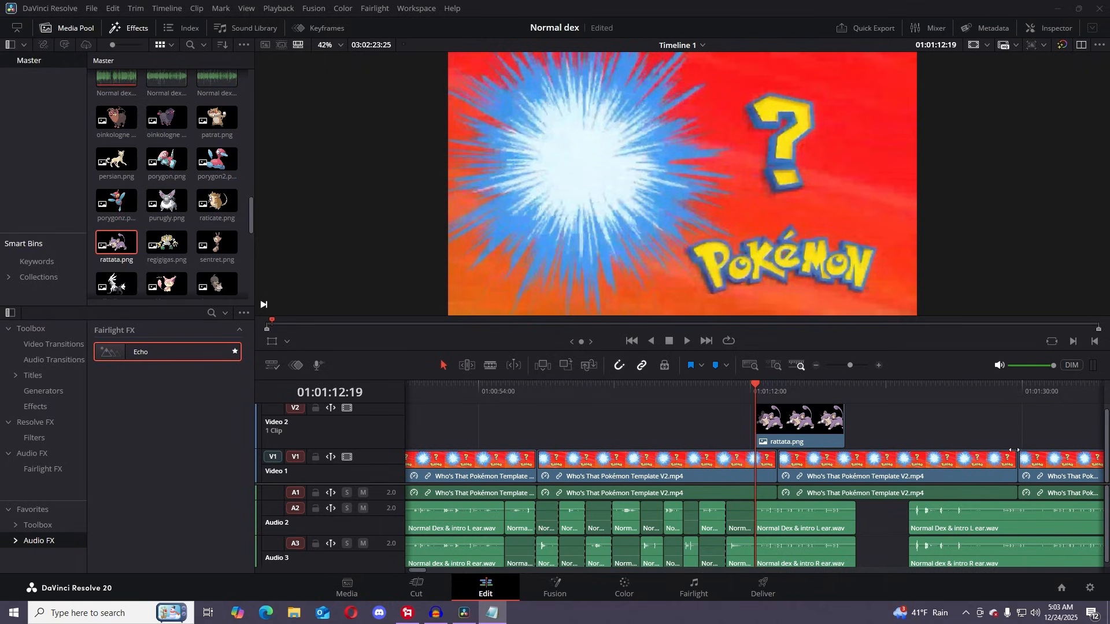
- Extend the rattata.png clip on Video 2 until it ends with the template clip beneath it
{"action": "mouse_move", "coordinate": [757, 385]}
{"action": "left_mouse_down"}
{"action": "mouse_move", "coordinate": [772, 385]}
{"action": "mouse_move", "coordinate": [761, 383]}
{"action": "left_mouse_up"}
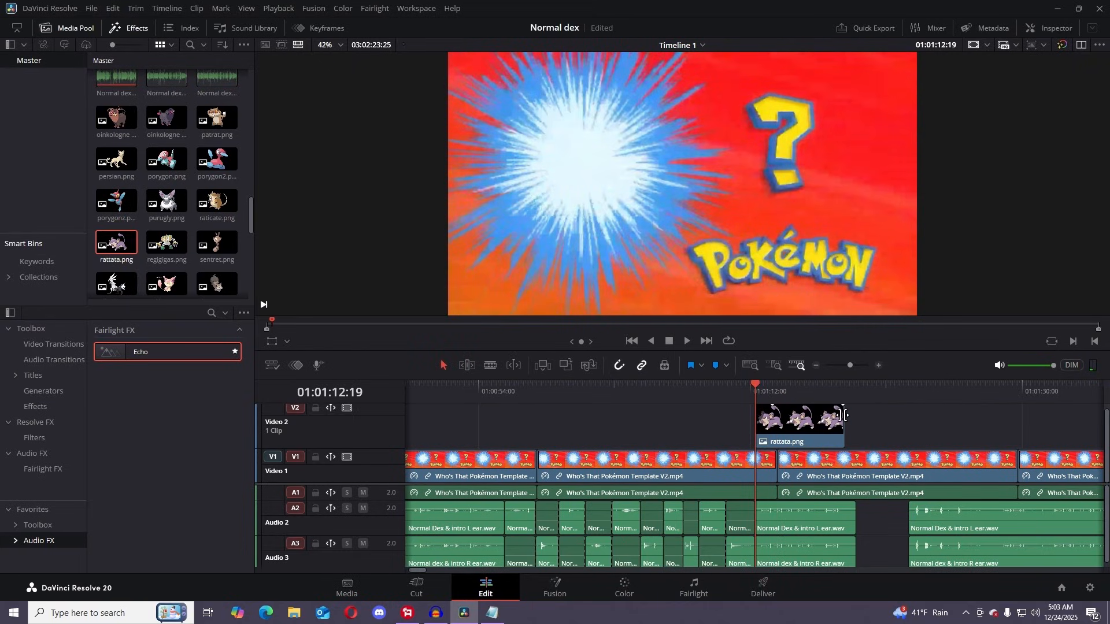
{"action": "left_click_drag", "start_coordinate": [840, 414], "coordinate": [1018, 419]}
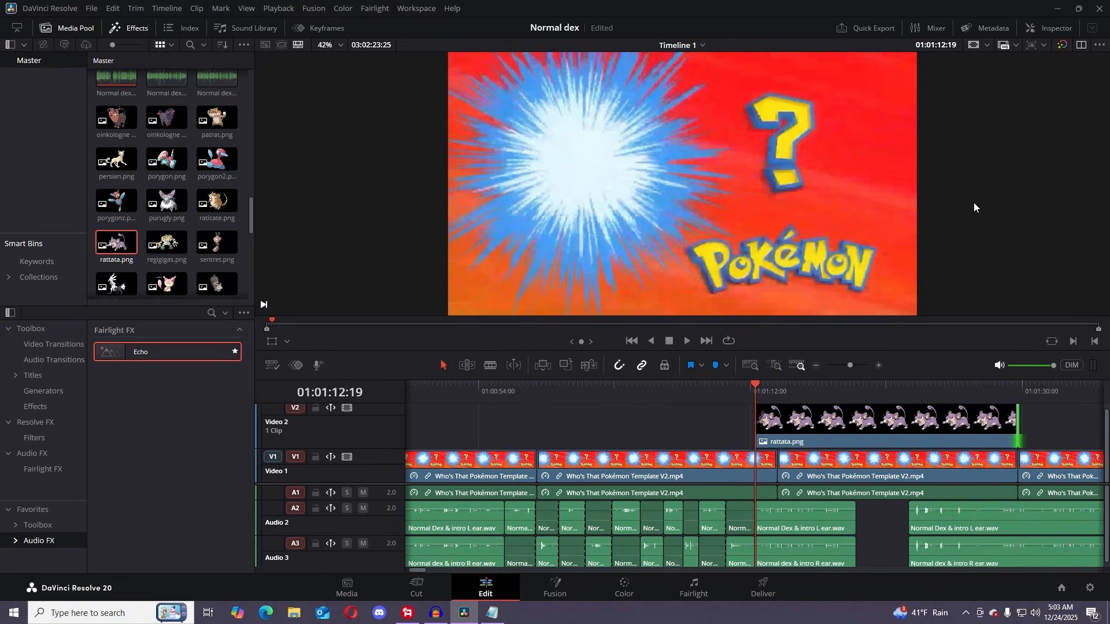
{"action": "left_click", "coordinate": [1083, 45]}
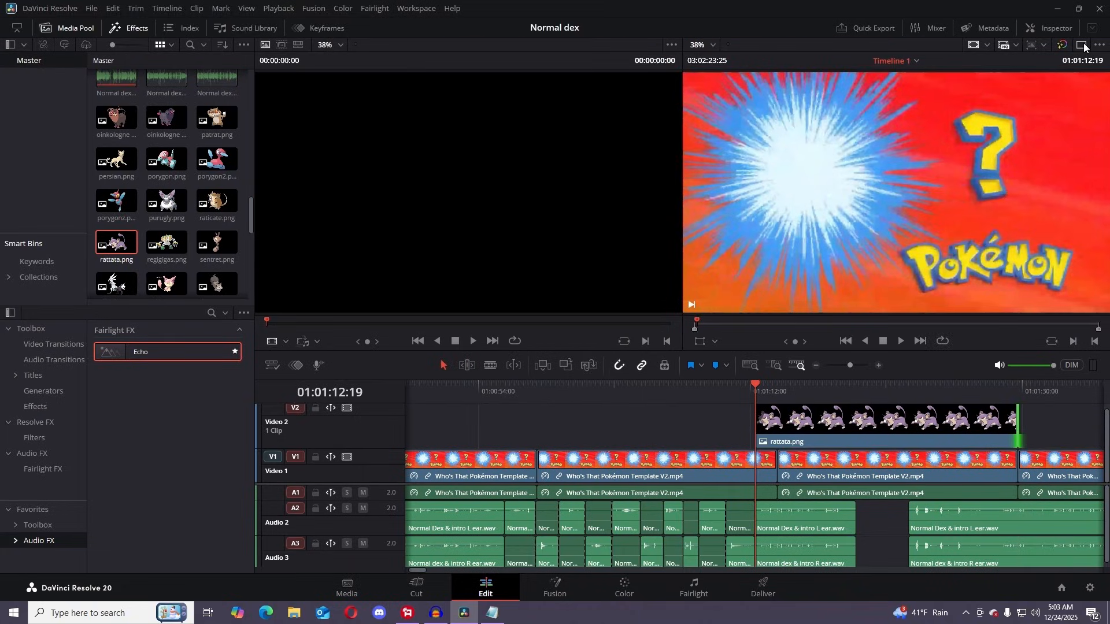
{"action": "left_click", "coordinate": [1083, 45]}
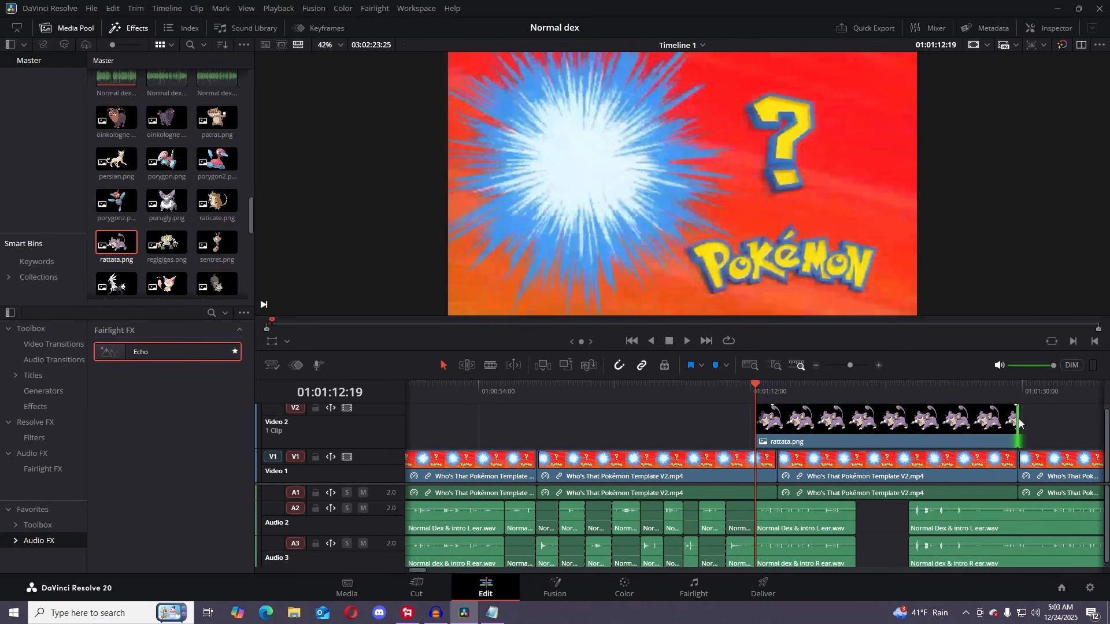
{"action": "mouse_move", "coordinate": [1019, 424]}
{"action": "left_mouse_down"}
{"action": "mouse_move", "coordinate": [1055, 421]}
{"action": "mouse_move", "coordinate": [1014, 418]}
{"action": "left_mouse_up"}
- Check the extended rattata.png image over the template and play the narration on from about 01:01:28
{"action": "left_click_drag", "start_coordinate": [850, 364], "coordinate": [845, 365]}
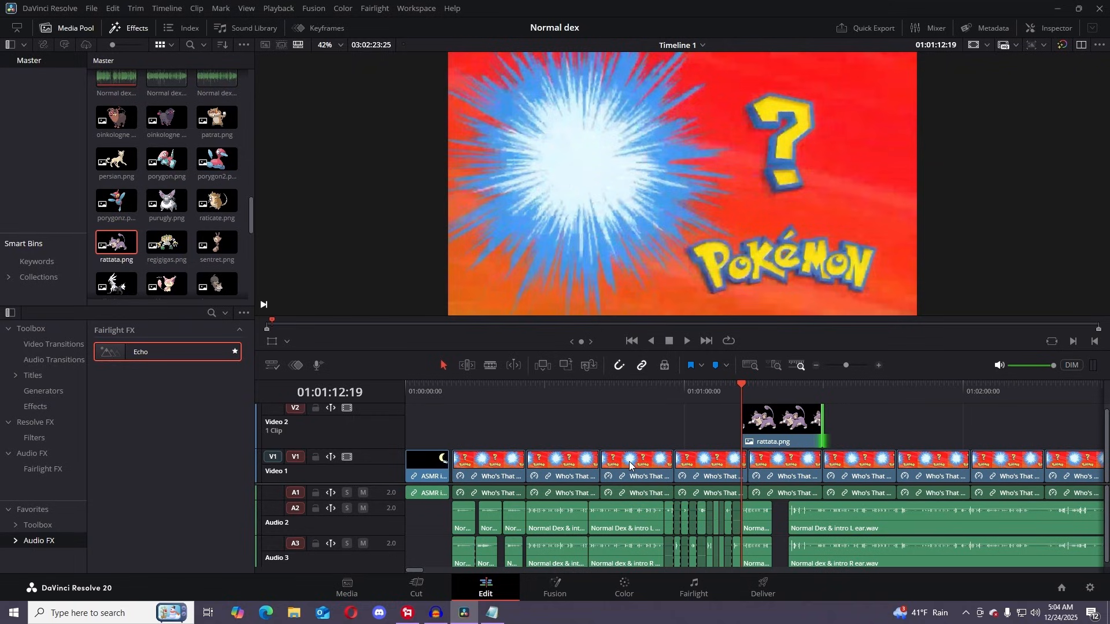
{"action": "left_click", "coordinate": [218, 73]}
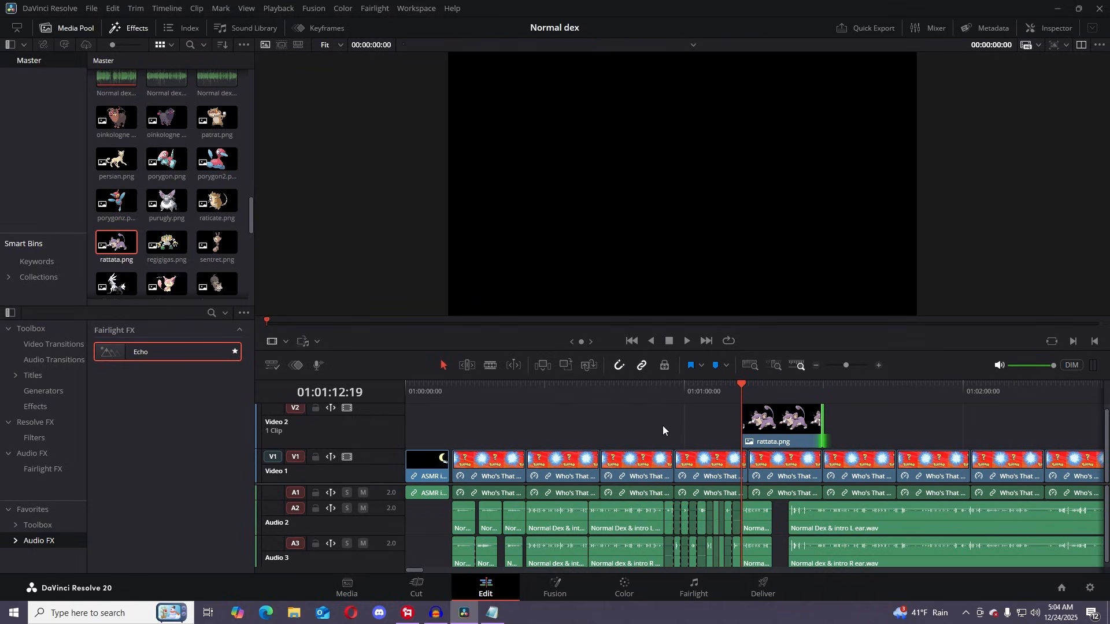
{"action": "left_click", "coordinate": [868, 476]}
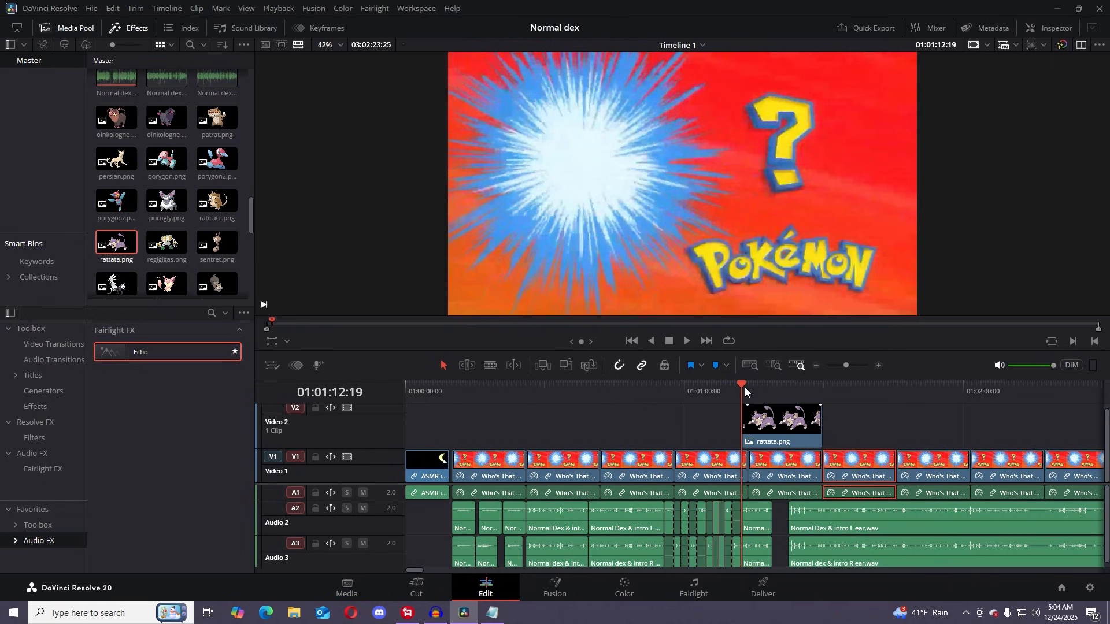
{"action": "mouse_move", "coordinate": [743, 382]}
{"action": "left_mouse_down"}
{"action": "mouse_move", "coordinate": [835, 391]}
{"action": "mouse_move", "coordinate": [758, 391]}
{"action": "left_mouse_up"}
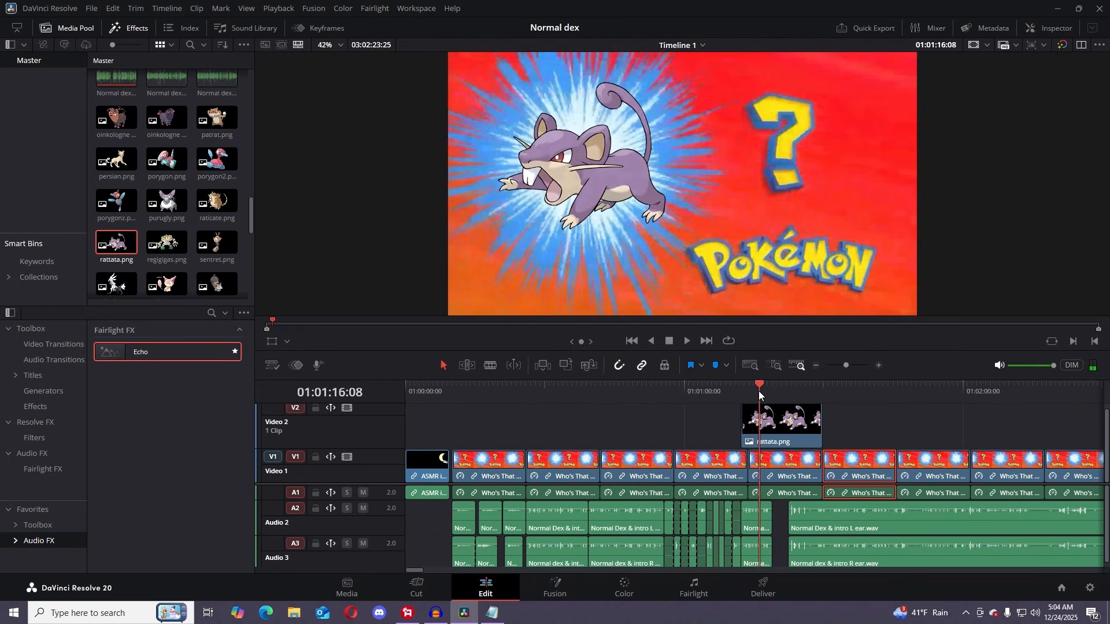
{"action": "left_click_drag", "start_coordinate": [846, 368], "coordinate": [850, 365]}
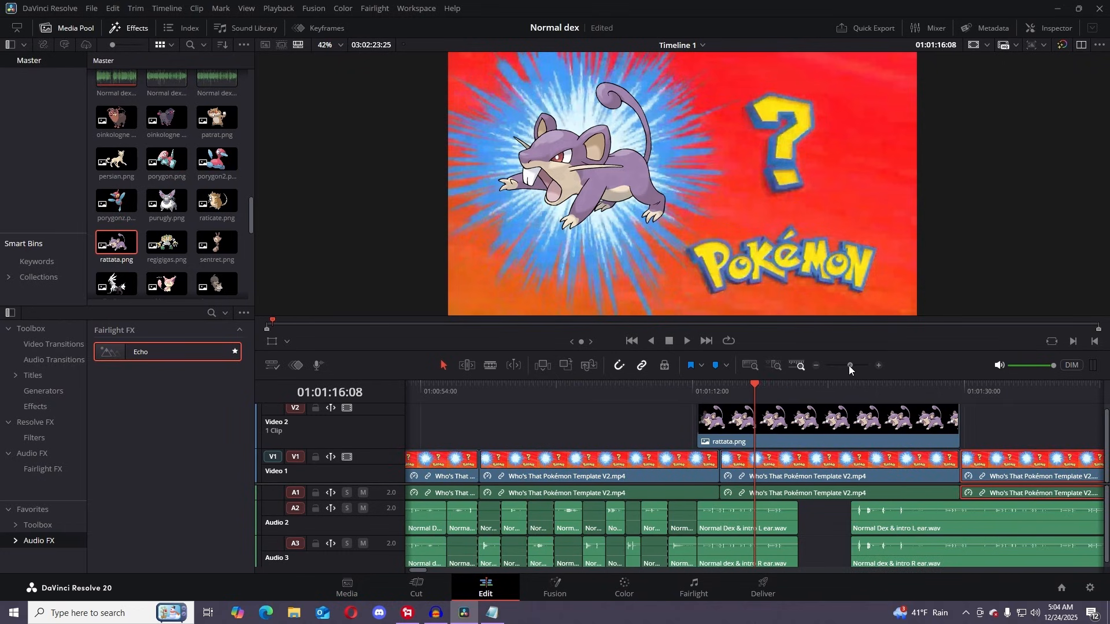
{"action": "left_click_drag", "start_coordinate": [755, 385], "coordinate": [946, 386]}
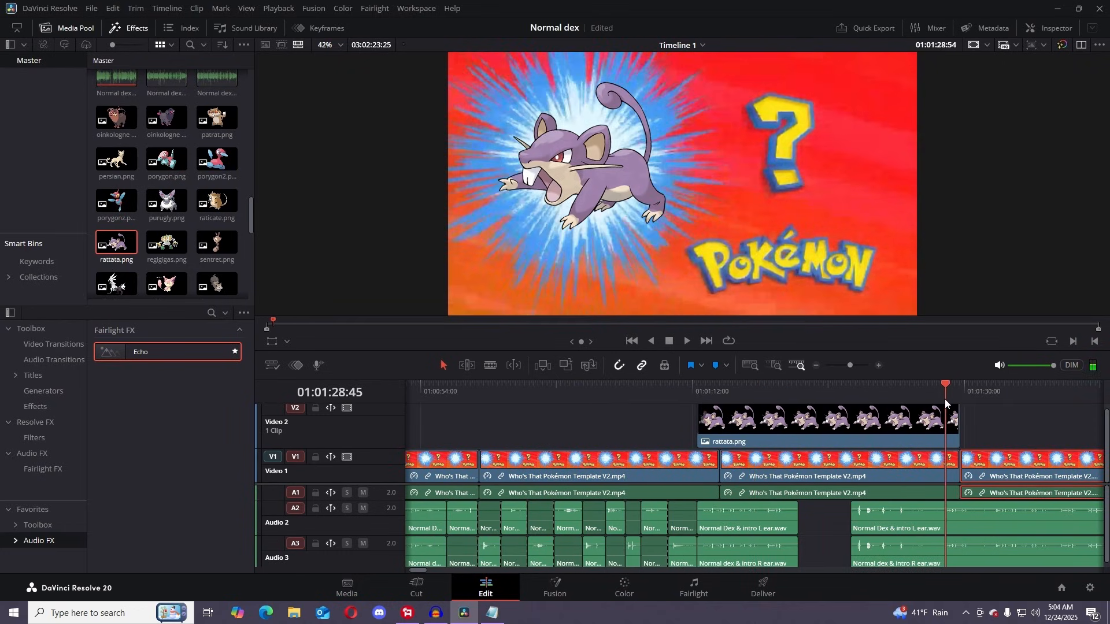
{"action": "left_click", "coordinate": [687, 342]}
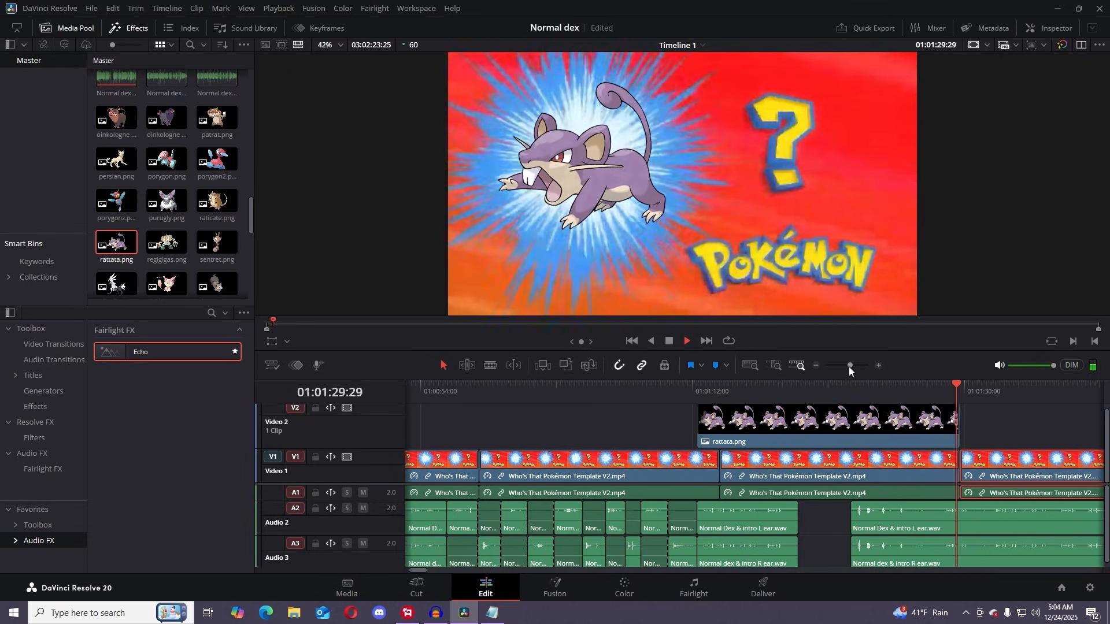
{"action": "left_click", "coordinate": [849, 366]}
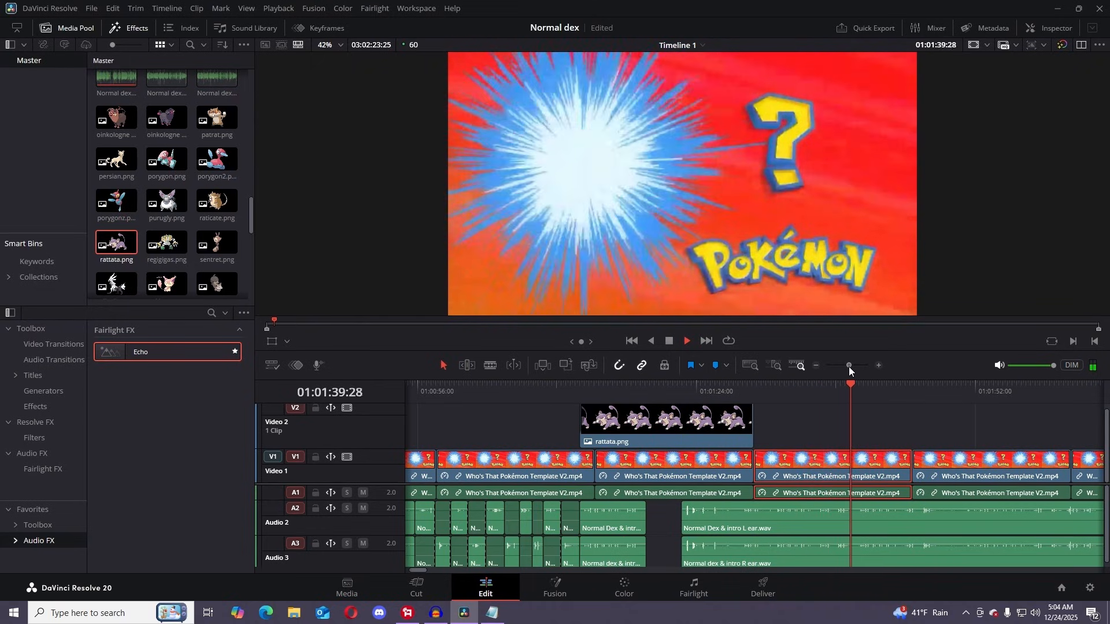
{"action": "left_click", "coordinate": [871, 387]}
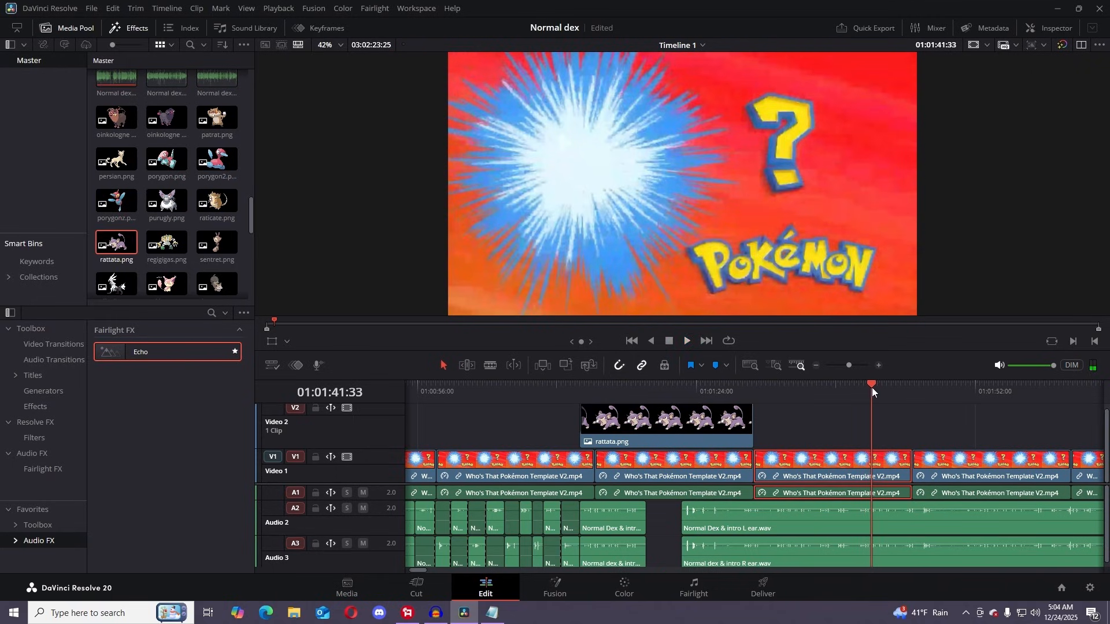
- Play the narration around 01:01:52 to 01:01:59 and split the left and right ear tracks at about 01:01:50
{"action": "left_click_drag", "start_coordinate": [872, 388], "coordinate": [1032, 415]}
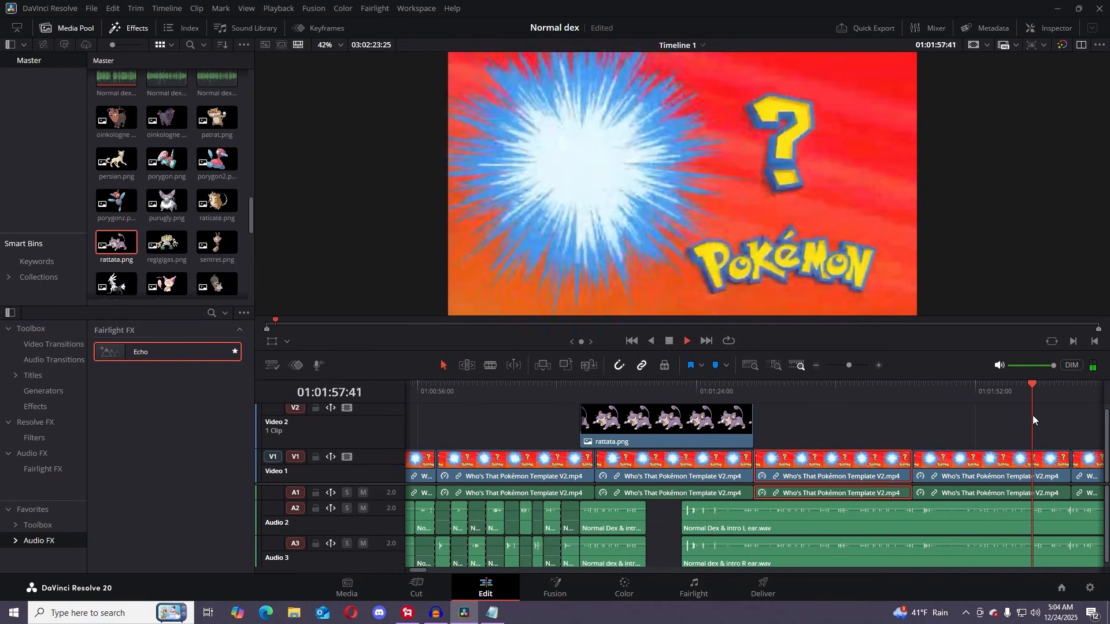
{"action": "key", "text": "space"}
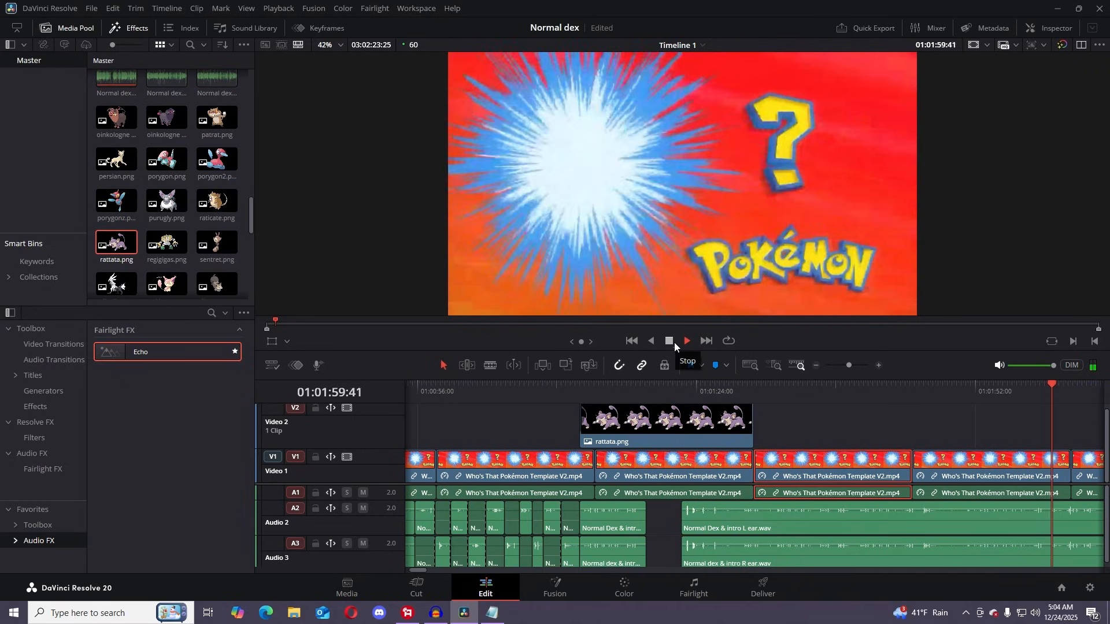
{"action": "left_click_drag", "start_coordinate": [1044, 396], "coordinate": [974, 396]}
{"action": "key", "text": "space"}
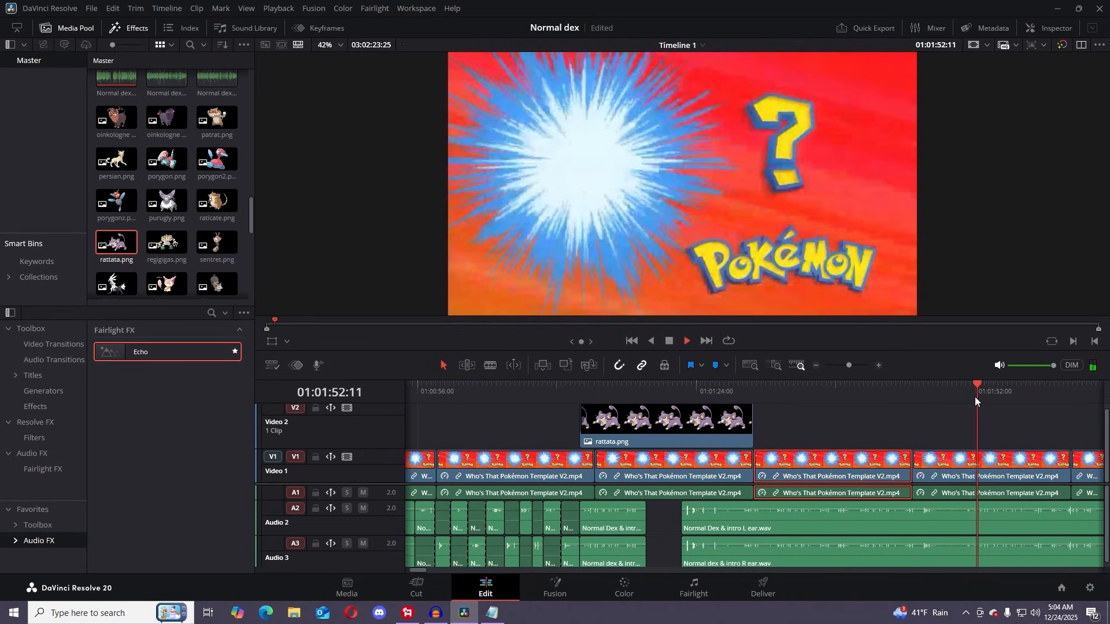
{"action": "left_click", "coordinate": [490, 365]}
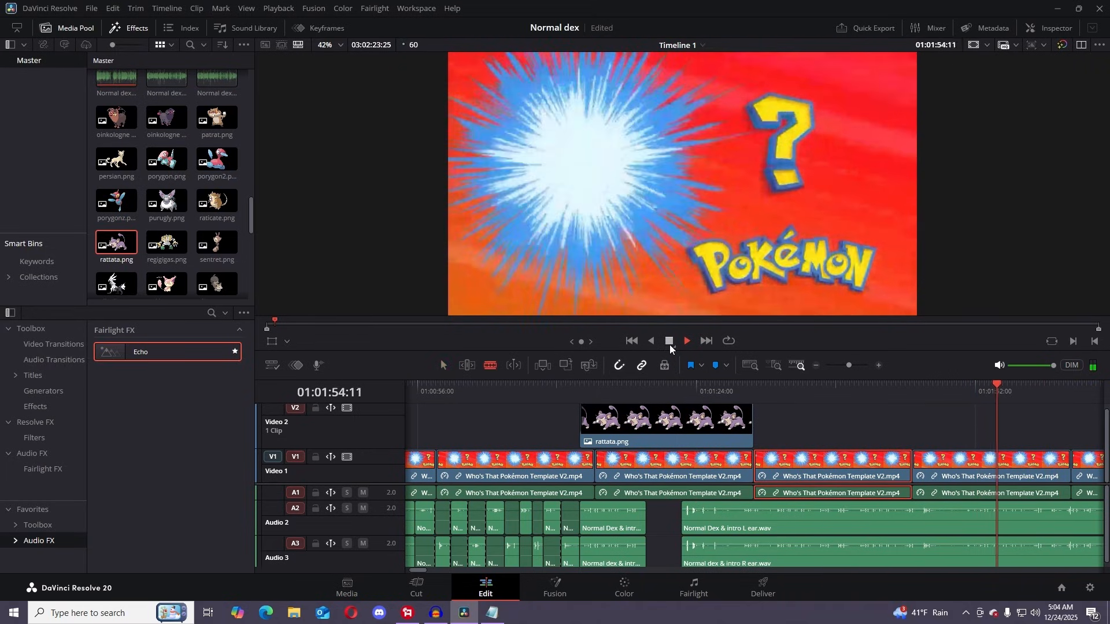
{"action": "left_click", "coordinate": [670, 342]}
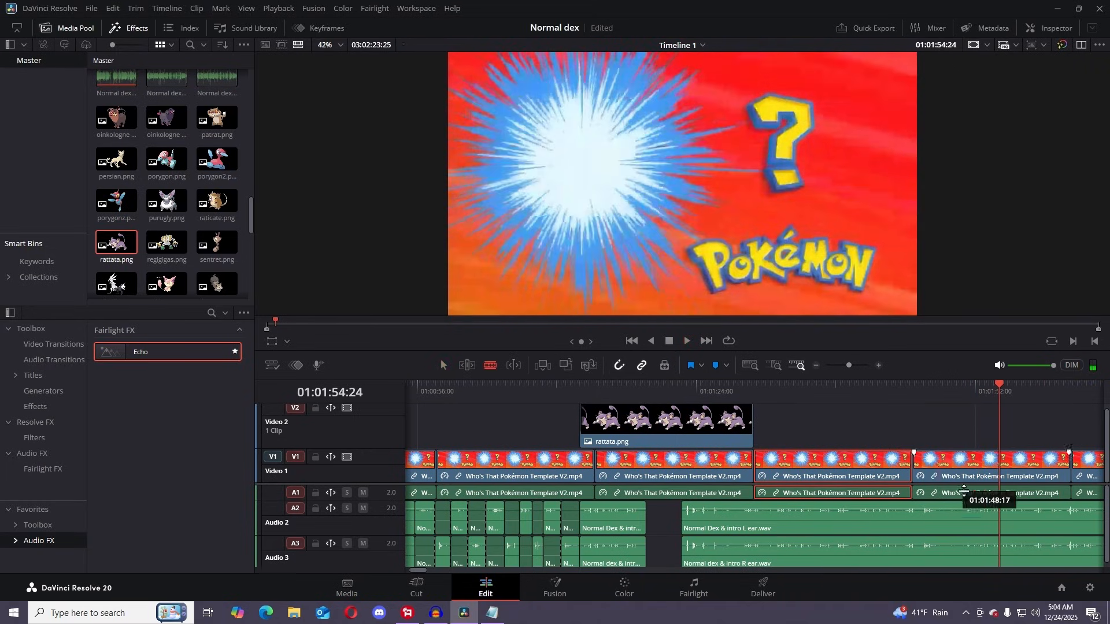
{"action": "left_click", "coordinate": [961, 528]}
{"action": "left_click", "coordinate": [962, 547]}
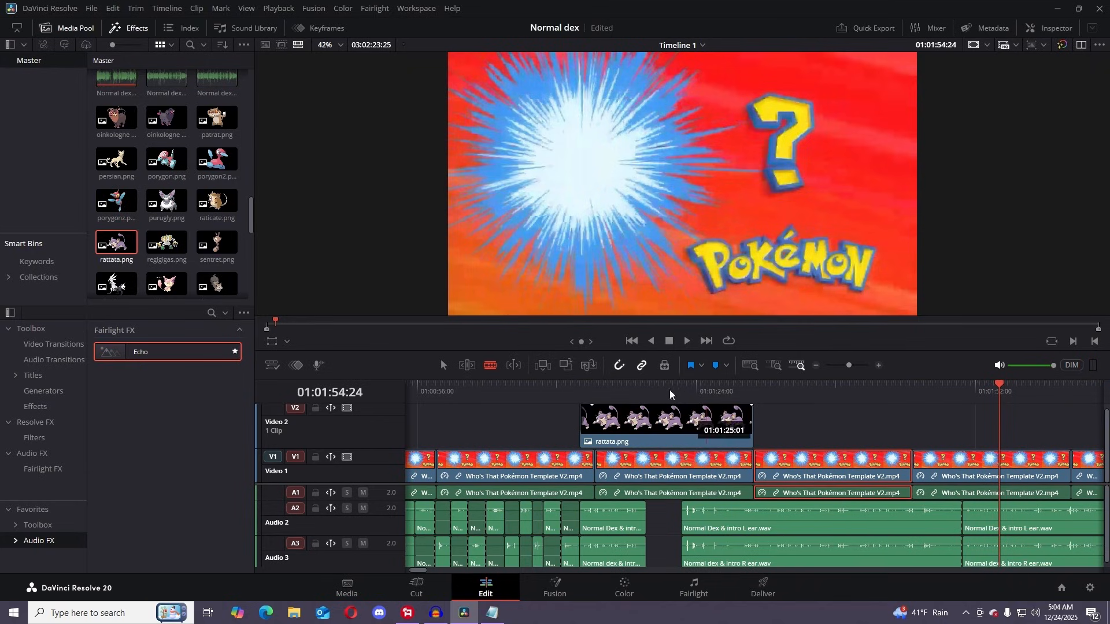
- Delete both tracks' narration between the start of rattata.png and the 01:01:50 cut, and move the remaining left and right narration to the image's start
{"action": "left_click", "coordinate": [860, 517]}
{"action": "key", "text": "BackSpace"}
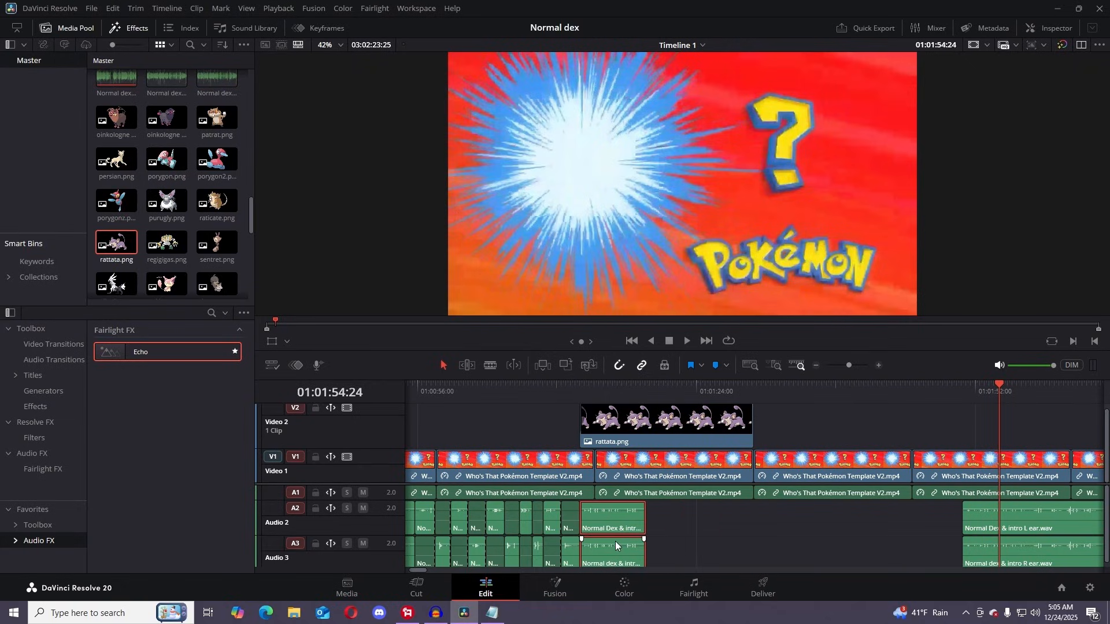
{"action": "key", "text": "BackSpace"}
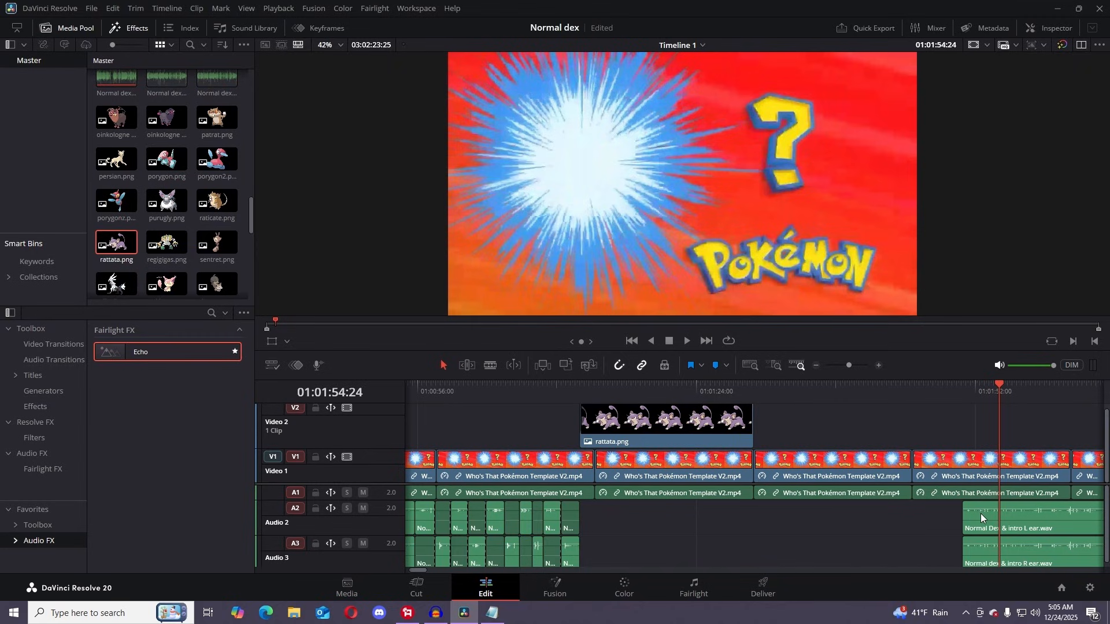
{"action": "left_click_drag", "start_coordinate": [981, 513], "coordinate": [596, 505]}
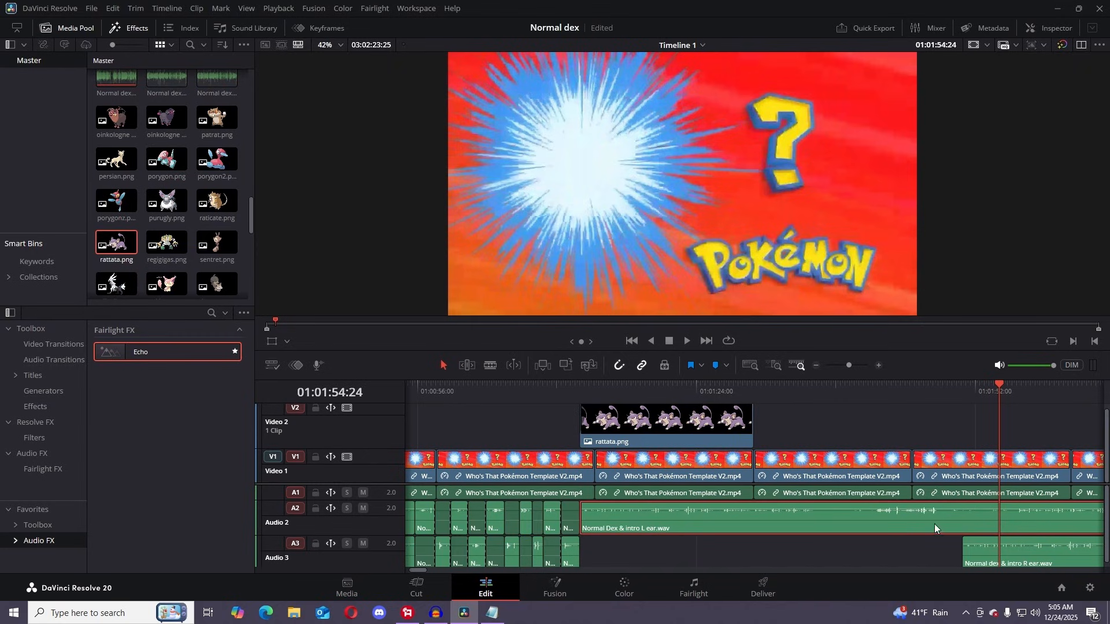
{"action": "left_click_drag", "start_coordinate": [1047, 556], "coordinate": [663, 548]}
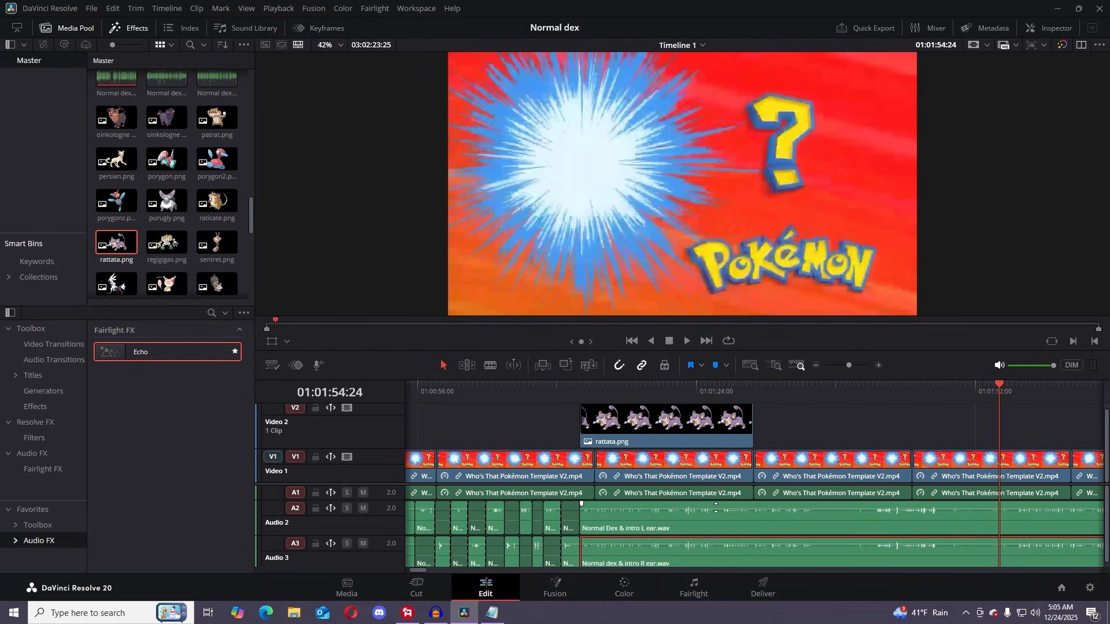
- Cut off the narration's opening under rattata.png up to the template clip boundary near 01:01:13:50, and move both remaining clips to the image's start
{"action": "left_click_drag", "start_coordinate": [1001, 384], "coordinate": [580, 401]}
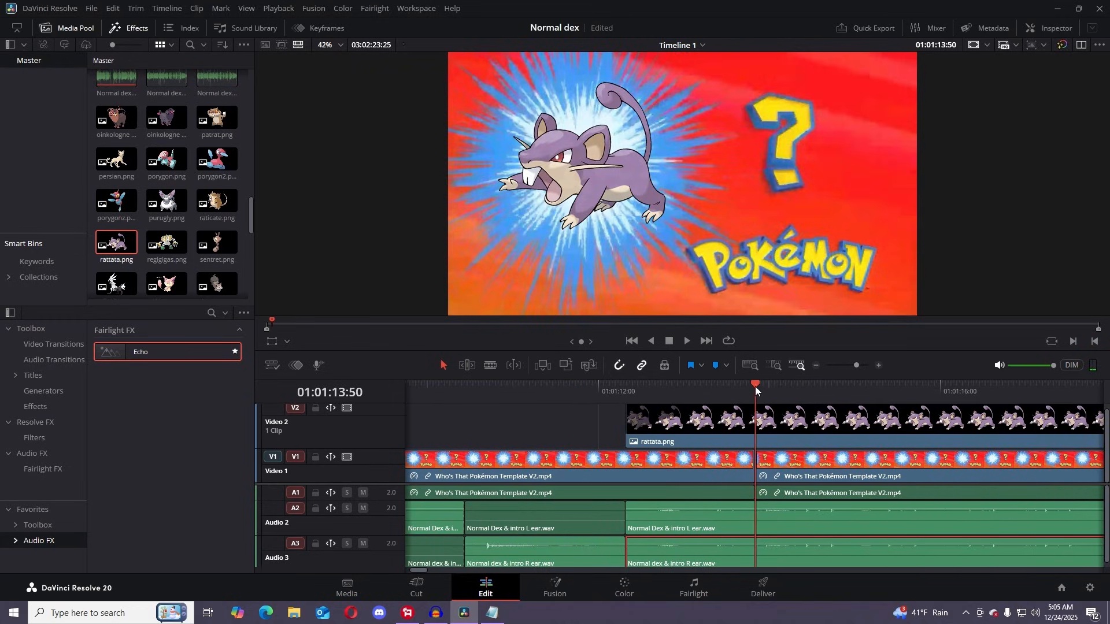
{"action": "left_click_drag", "start_coordinate": [755, 386], "coordinate": [745, 385]}
{"action": "left_click", "coordinate": [486, 367]}
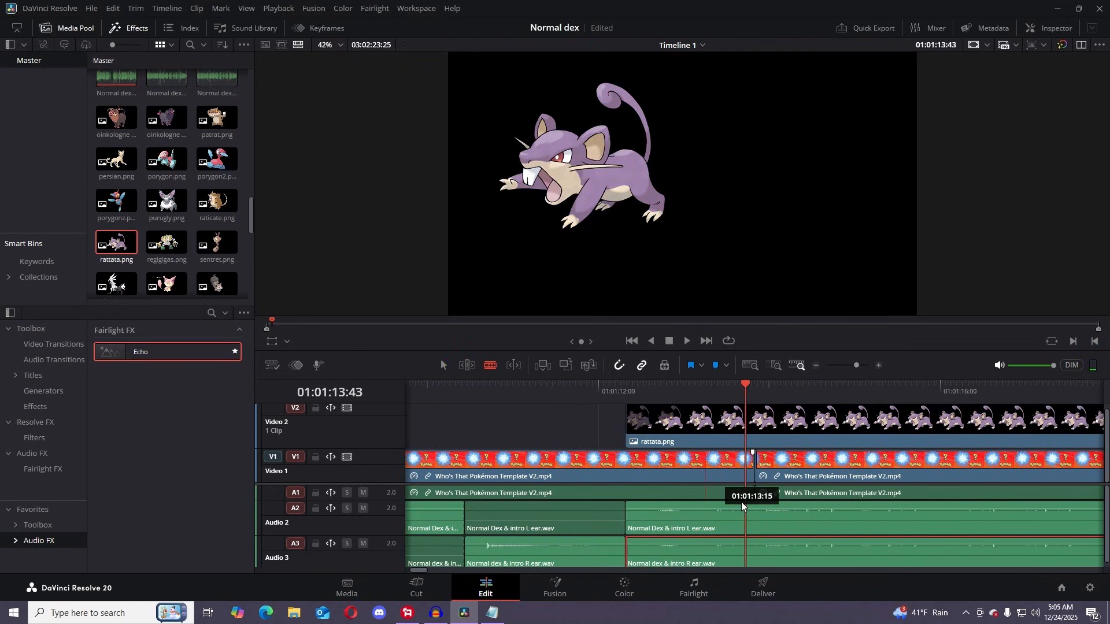
{"action": "left_click", "coordinate": [691, 343]}
{"action": "left_click", "coordinate": [670, 343]}
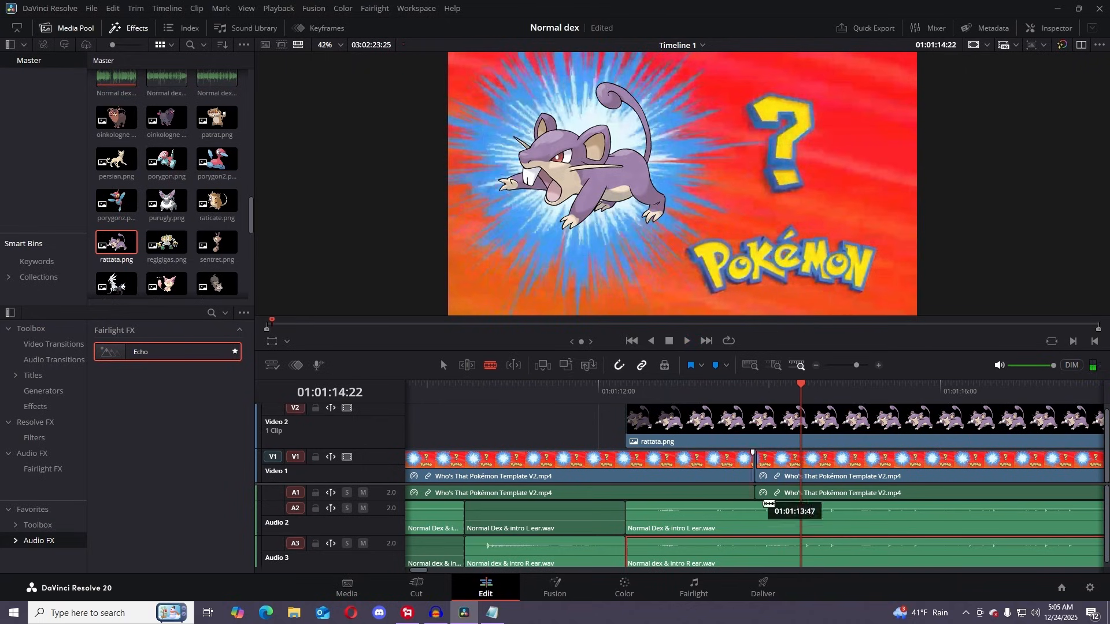
{"action": "left_click", "coordinate": [755, 524]}
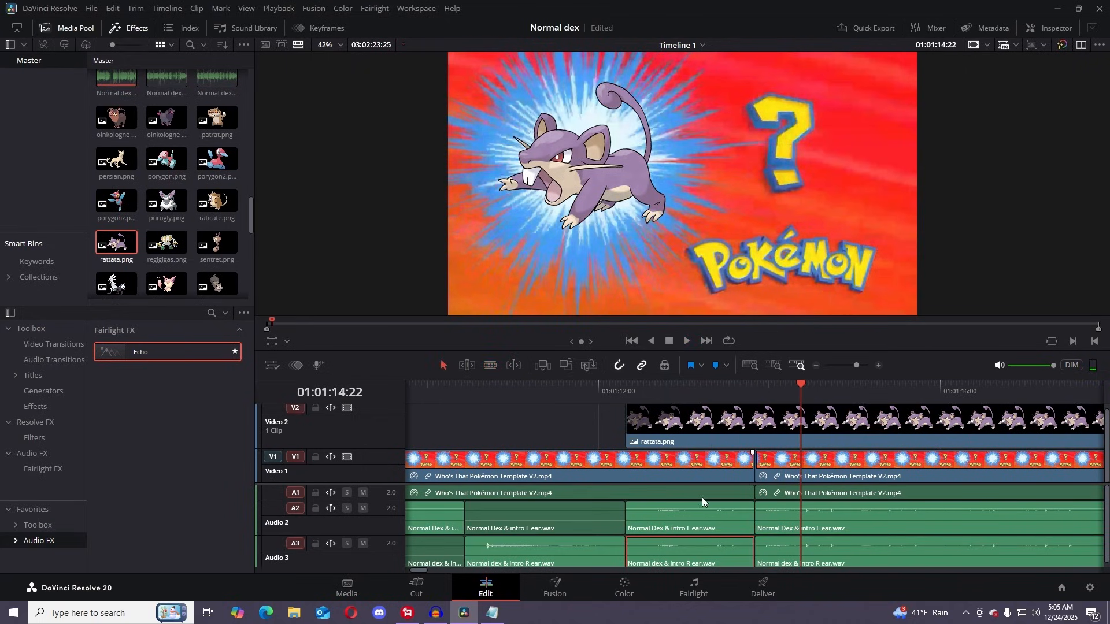
{"action": "key", "text": "BackSpace"}
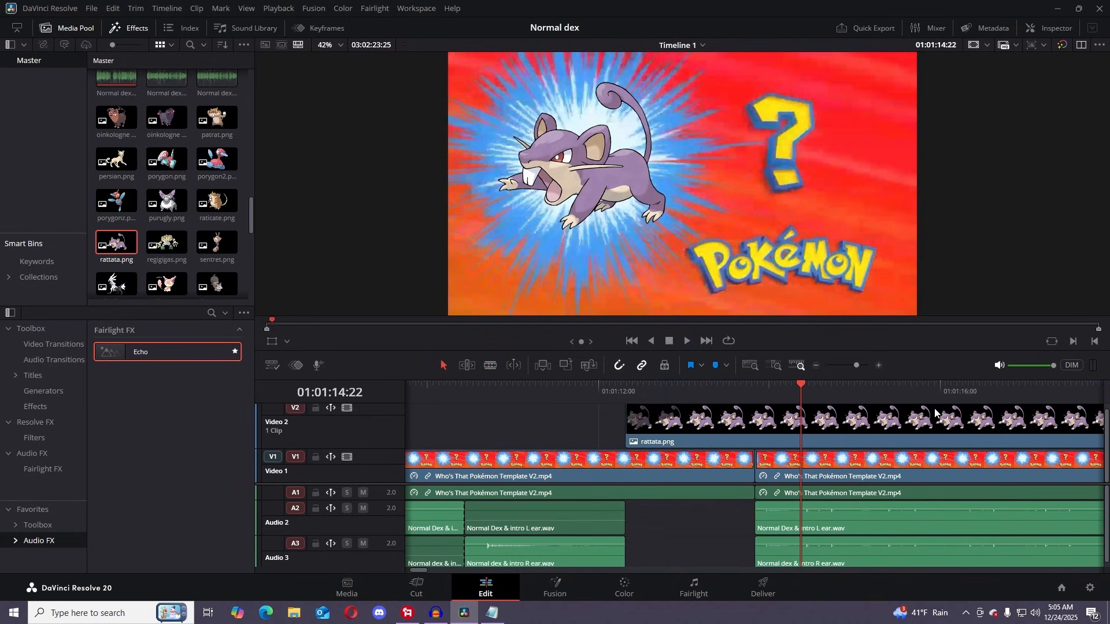
{"action": "left_click_drag", "start_coordinate": [857, 365], "coordinate": [850, 365]}
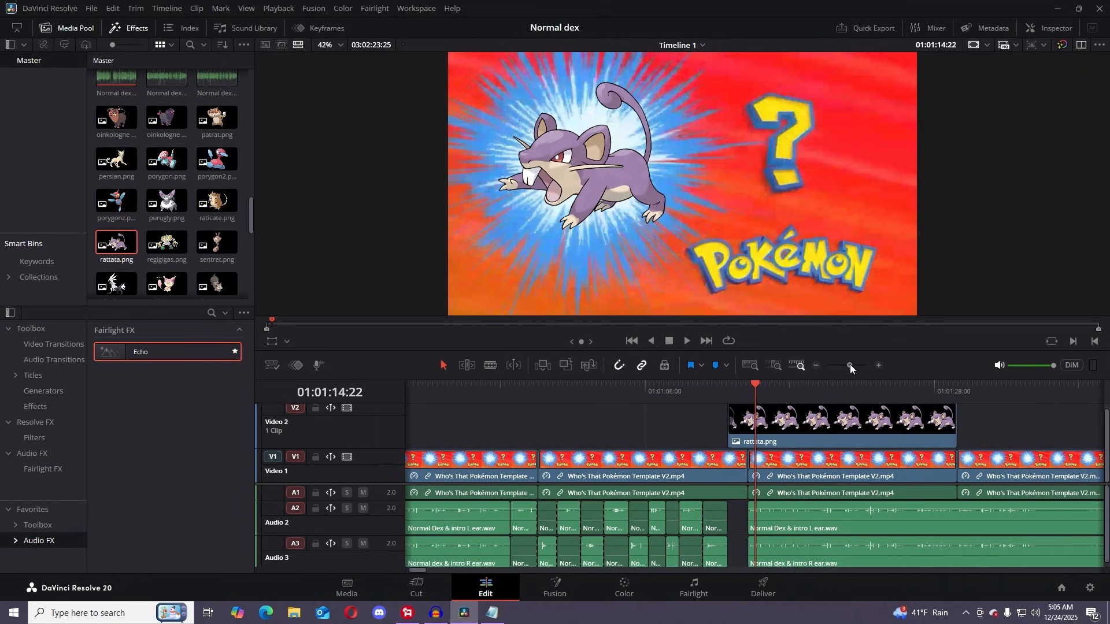
{"action": "left_click_drag", "start_coordinate": [824, 515], "coordinate": [786, 554]}
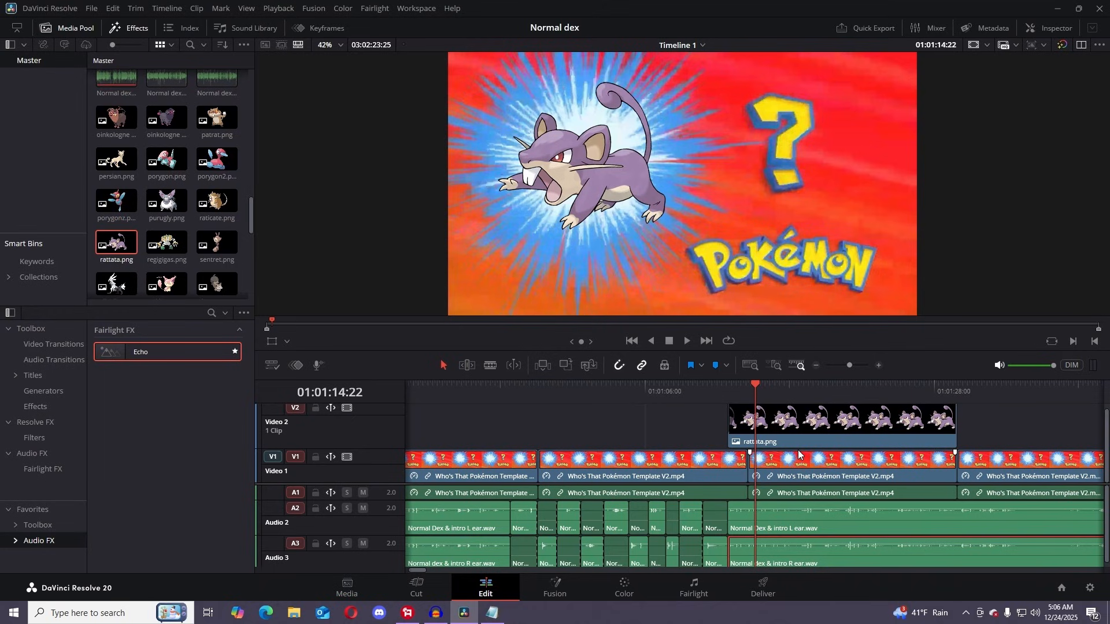
- Play the narration from the start of rattata.png and split both ear tracks at 01:01:35:00
{"action": "left_click_drag", "start_coordinate": [760, 392], "coordinate": [731, 387]}
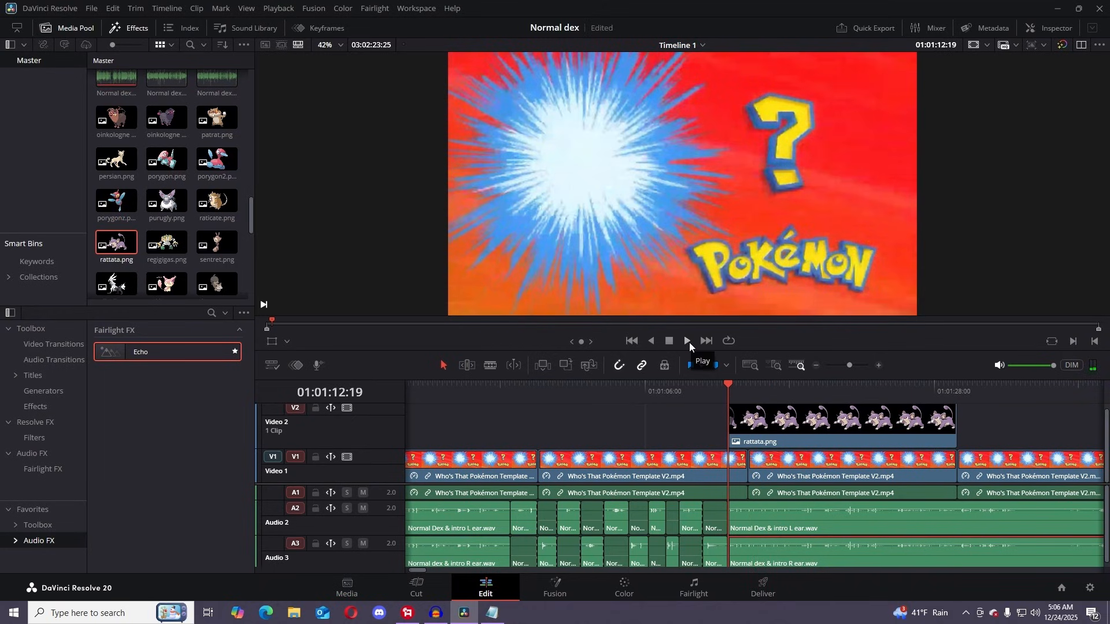
{"action": "left_click_drag", "start_coordinate": [848, 365], "coordinate": [846, 365]}
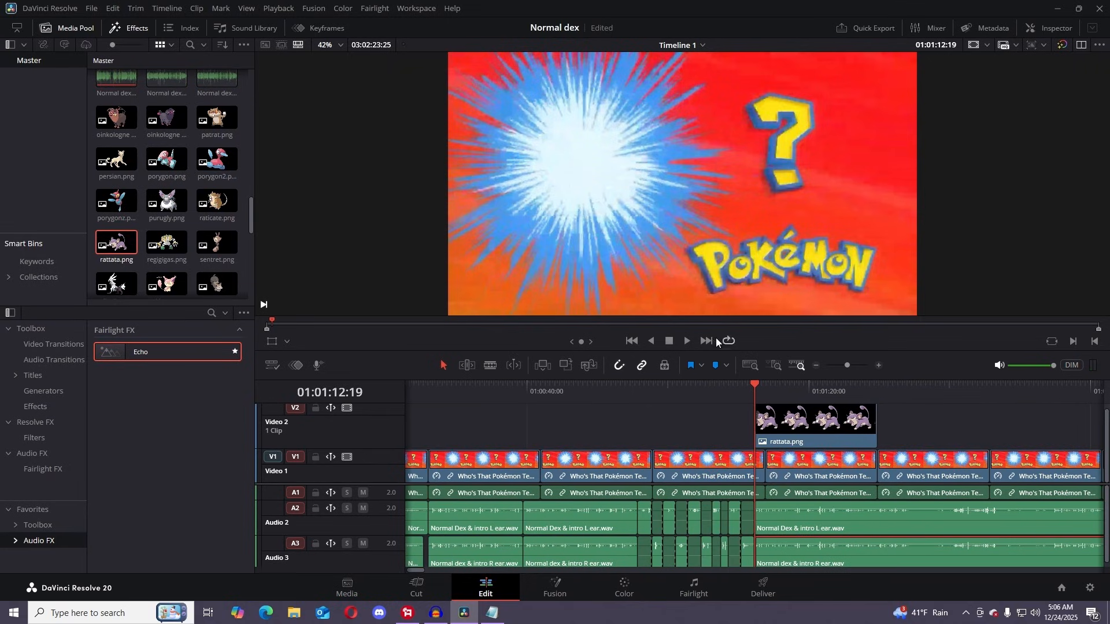
{"action": "left_click", "coordinate": [689, 341]}
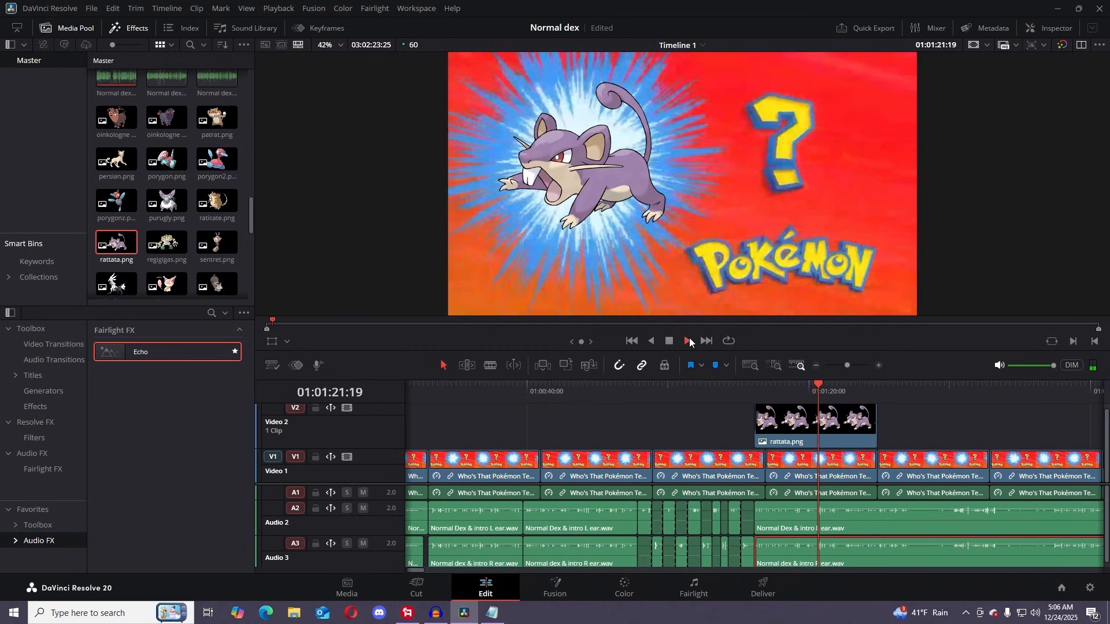
{"action": "key", "text": "XF86AudioRaiseVolume"}
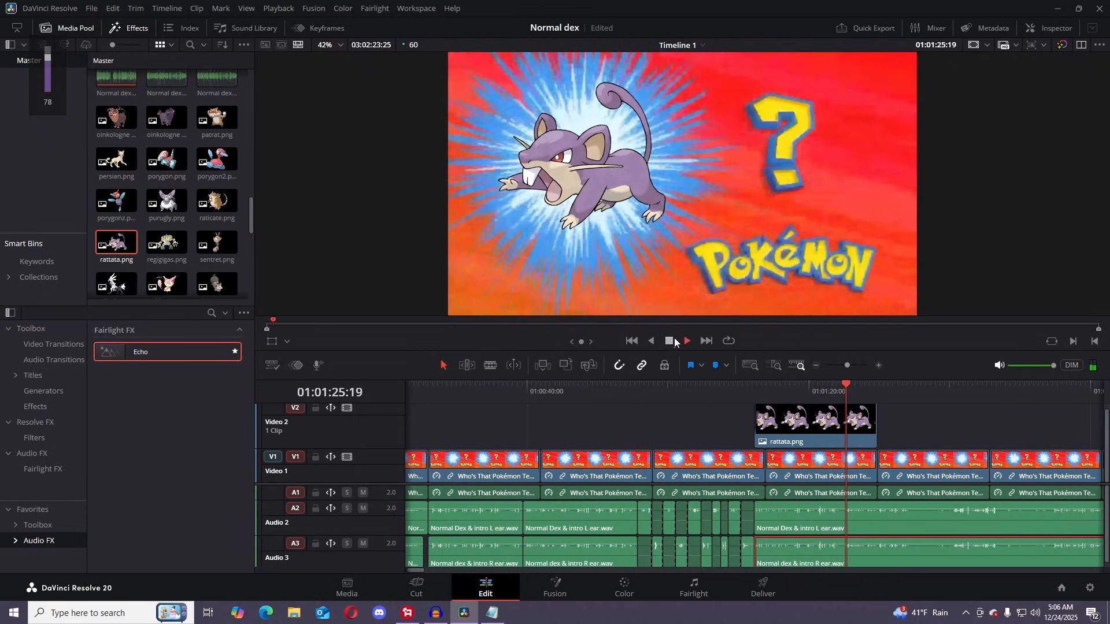
{"action": "key", "text": "XF86AudioLowerVolume"}
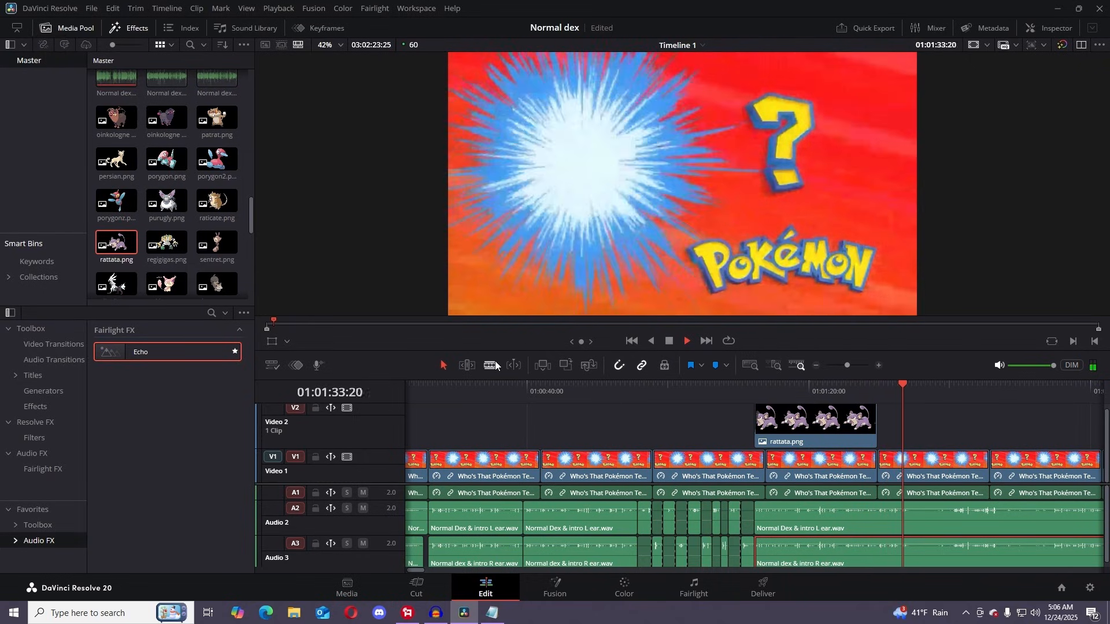
{"action": "left_click", "coordinate": [670, 341]}
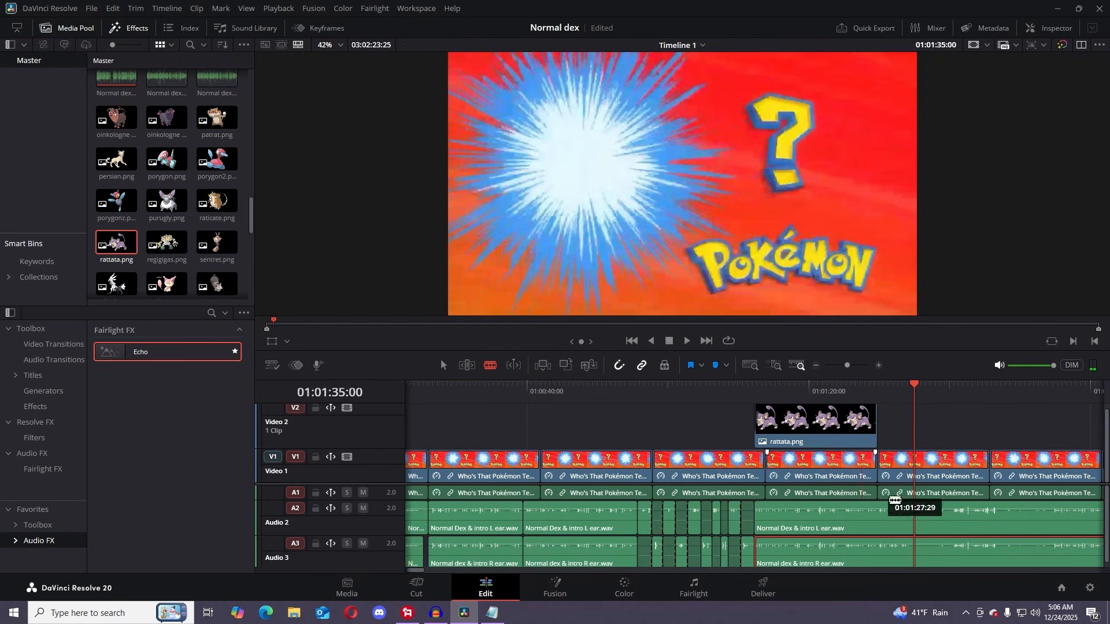
{"action": "key", "text": "ctrl+b"}
{"action": "key", "text": "ctrl+b"}
- Play the narration from 01:01:54:34 and split the left and right ear tracks at about that point
{"action": "left_click_drag", "start_coordinate": [929, 405], "coordinate": [1052, 411]}
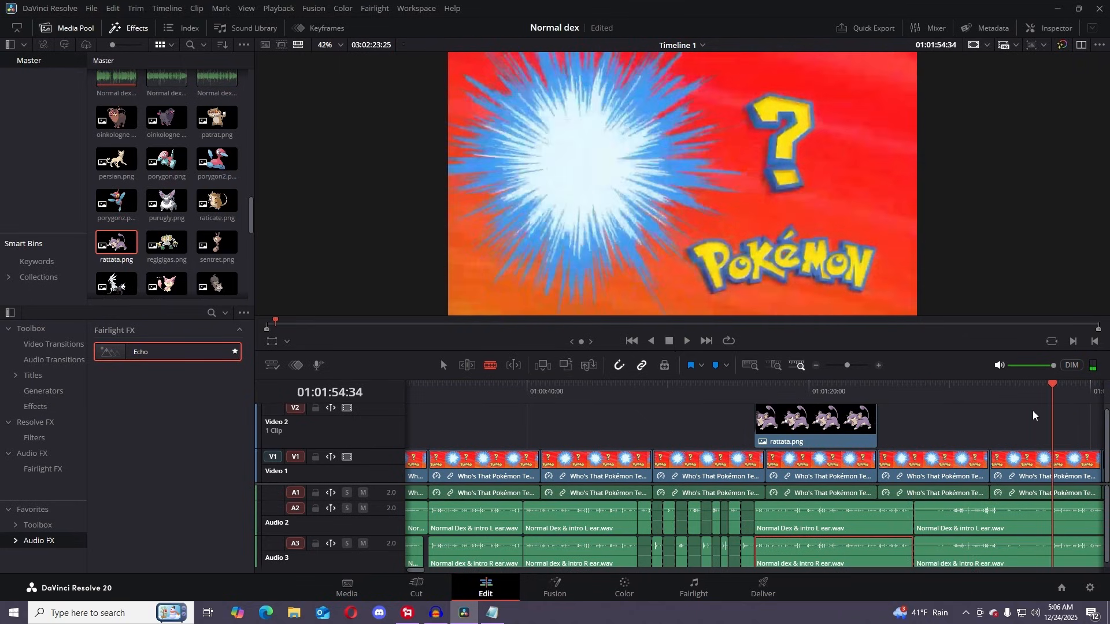
{"action": "left_click", "coordinate": [688, 341]}
{"action": "left_click_drag", "start_coordinate": [848, 366], "coordinate": [850, 365]}
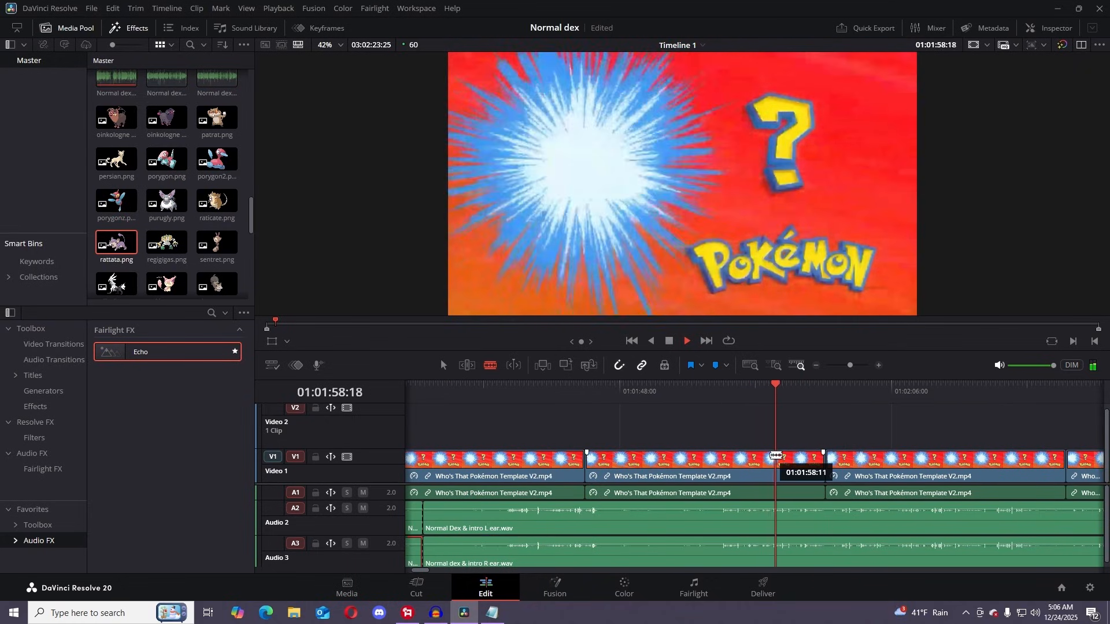
{"action": "left_click", "coordinate": [721, 521]}
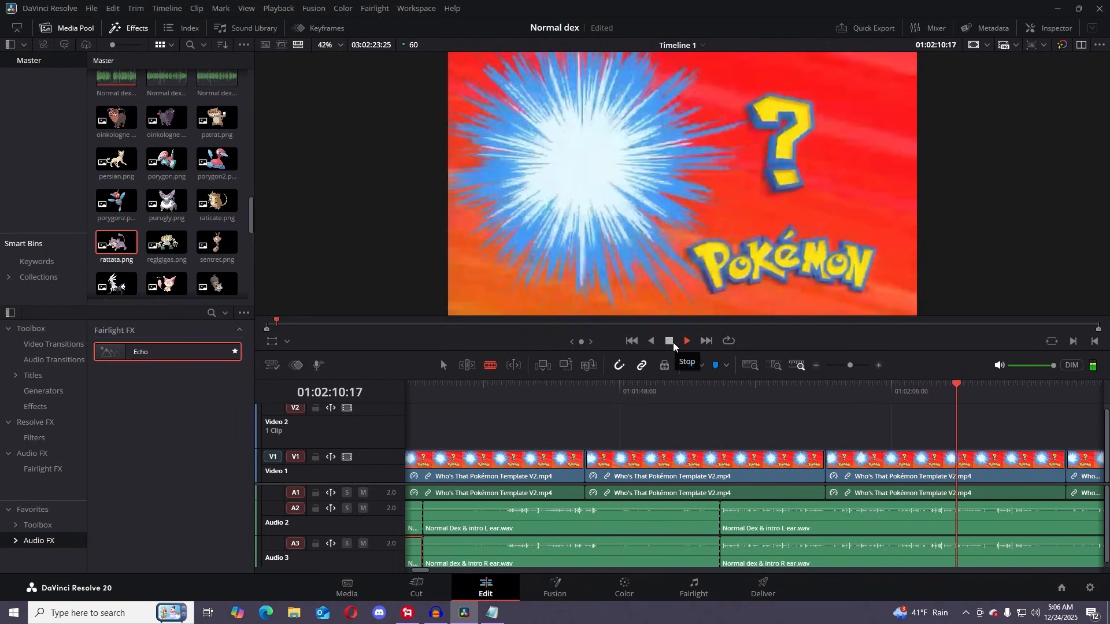
- Listen on past 01:02:10, replay from about 01:02:14, and split both narration tracks at 01:02:16:12
{"action": "left_click", "coordinate": [848, 366]}
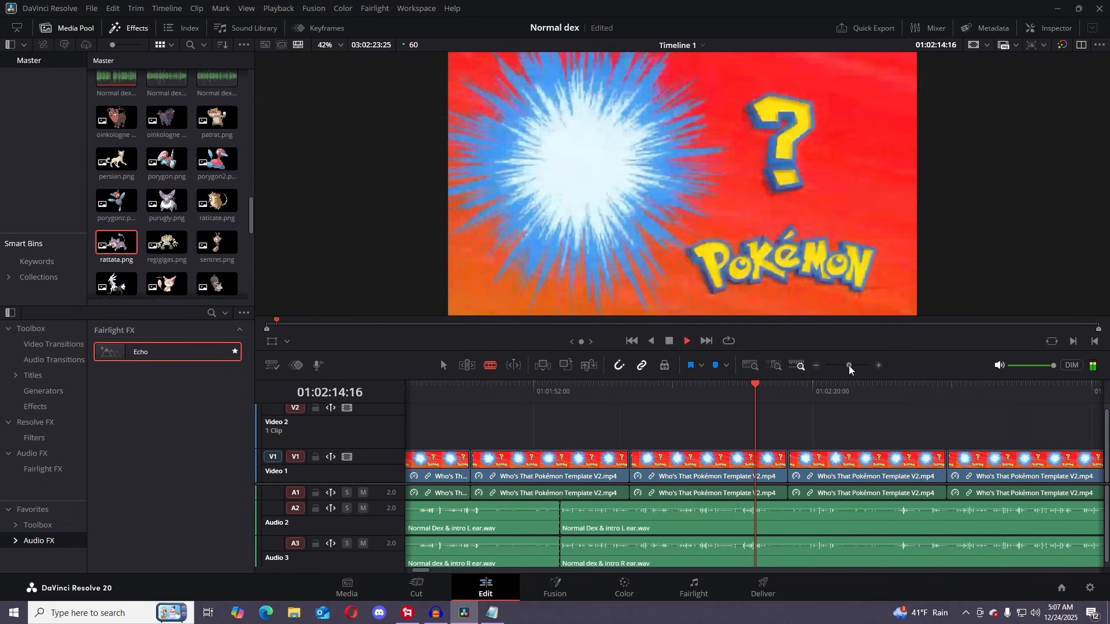
{"action": "left_click_drag", "start_coordinate": [848, 366], "coordinate": [851, 363]}
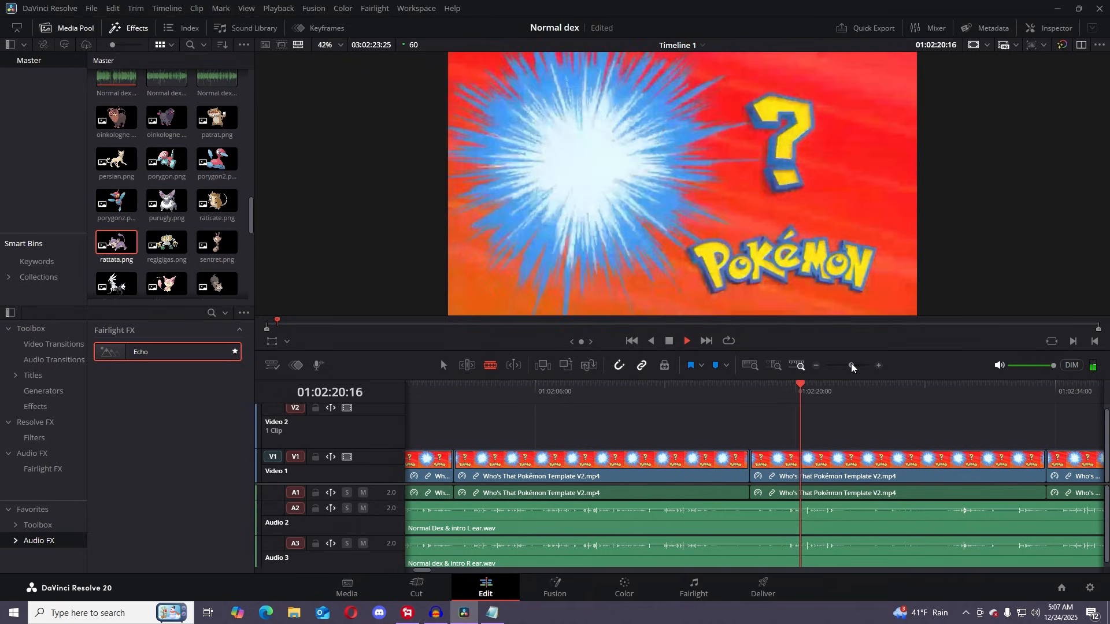
{"action": "left_click_drag", "start_coordinate": [851, 363], "coordinate": [849, 364]}
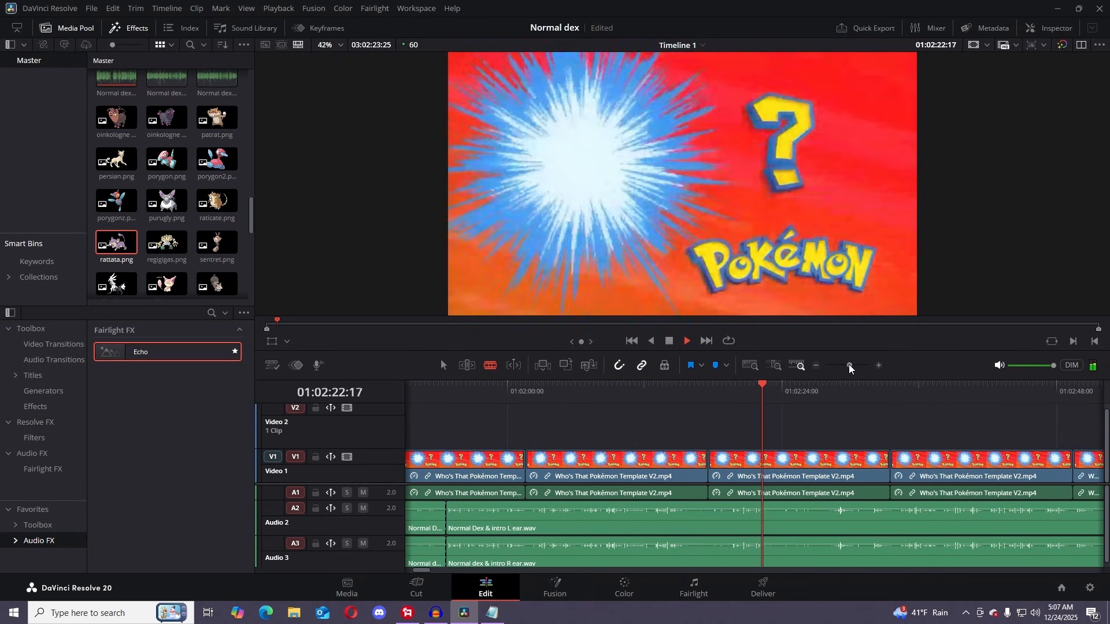
{"action": "left_click", "coordinate": [712, 391]}
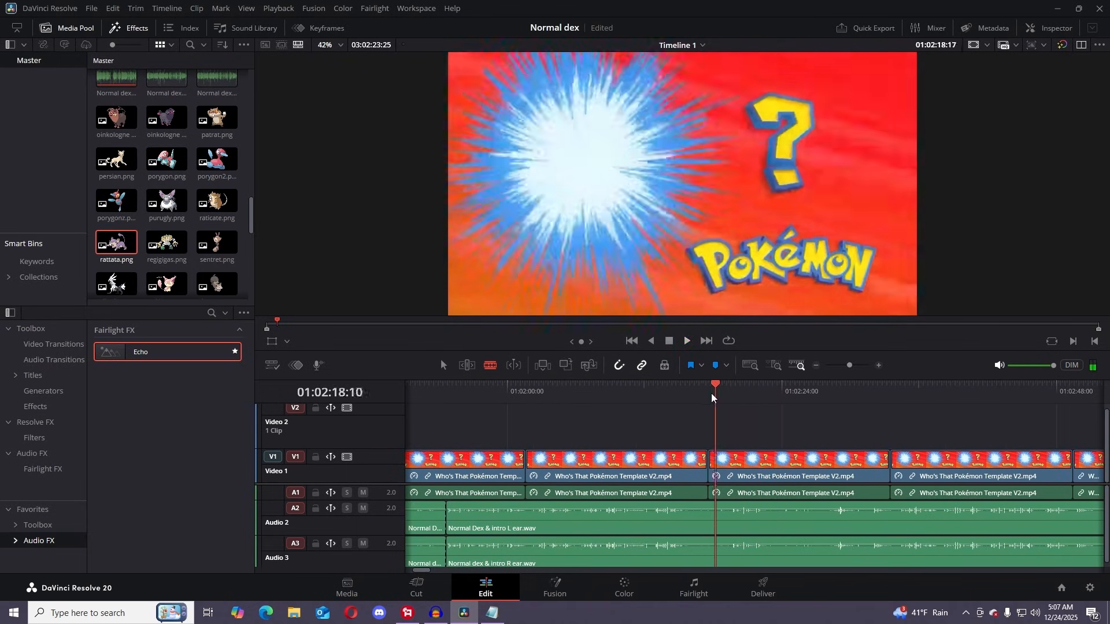
{"action": "left_click_drag", "start_coordinate": [711, 393], "coordinate": [662, 395]}
{"action": "key", "text": "space"}
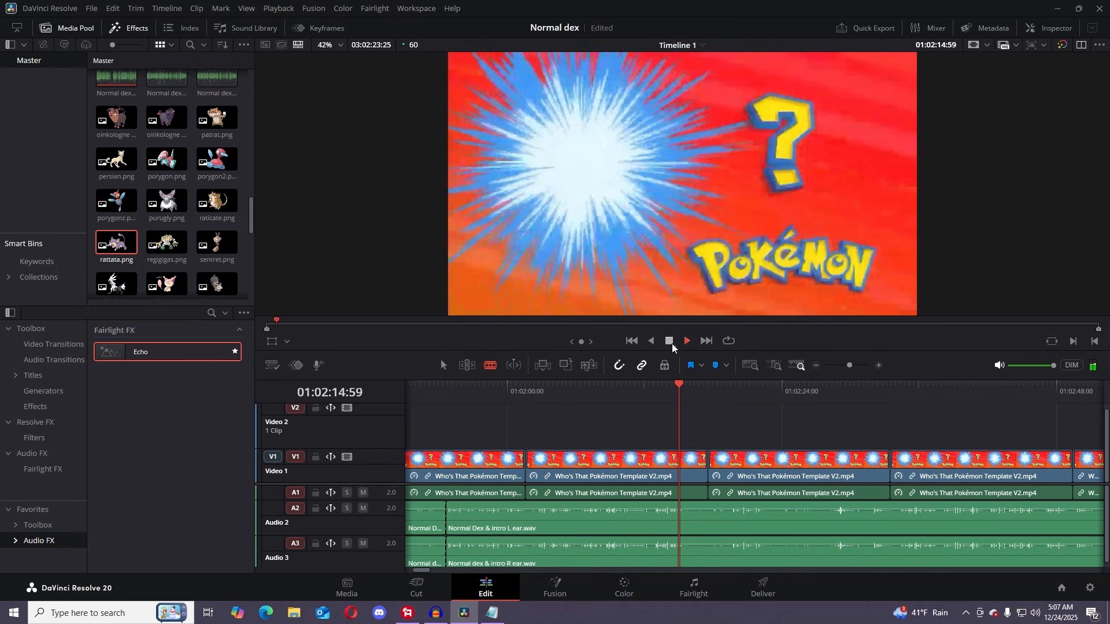
{"action": "left_click", "coordinate": [672, 344]}
{"action": "left_click", "coordinate": [696, 522]}
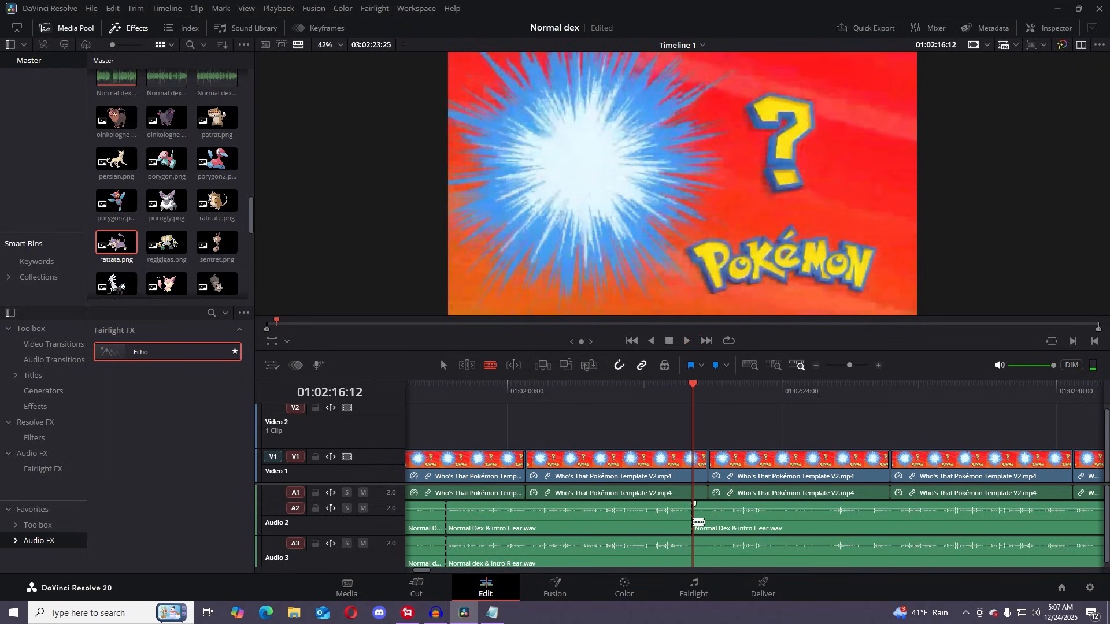
{"action": "left_click", "coordinate": [702, 554]}
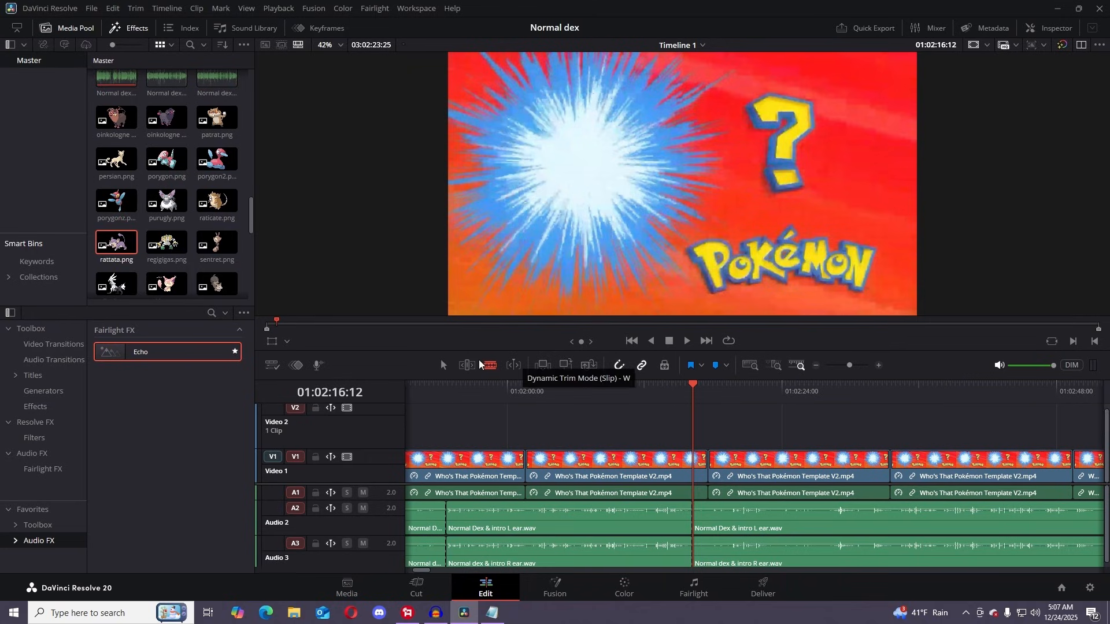
- Delete the left and right narration segments between the cuts at 01:01:35 and about 01:01:54
{"action": "left_click_drag", "start_coordinate": [852, 363], "coordinate": [848, 363]}
{"action": "left_click", "coordinate": [530, 532]}
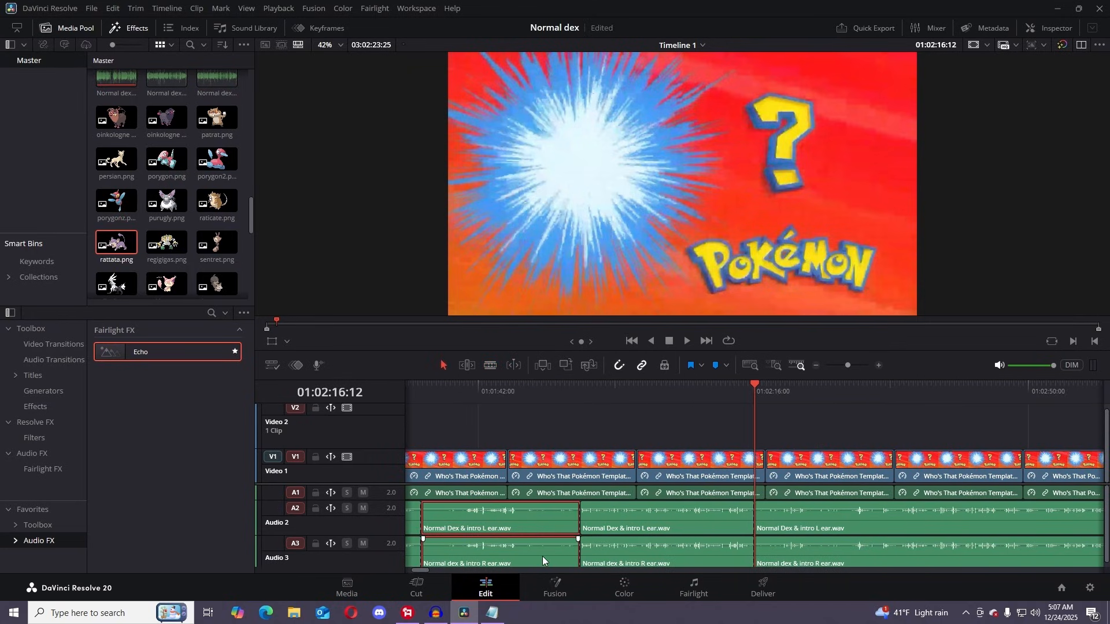
{"action": "key", "text": "BackSpace"}
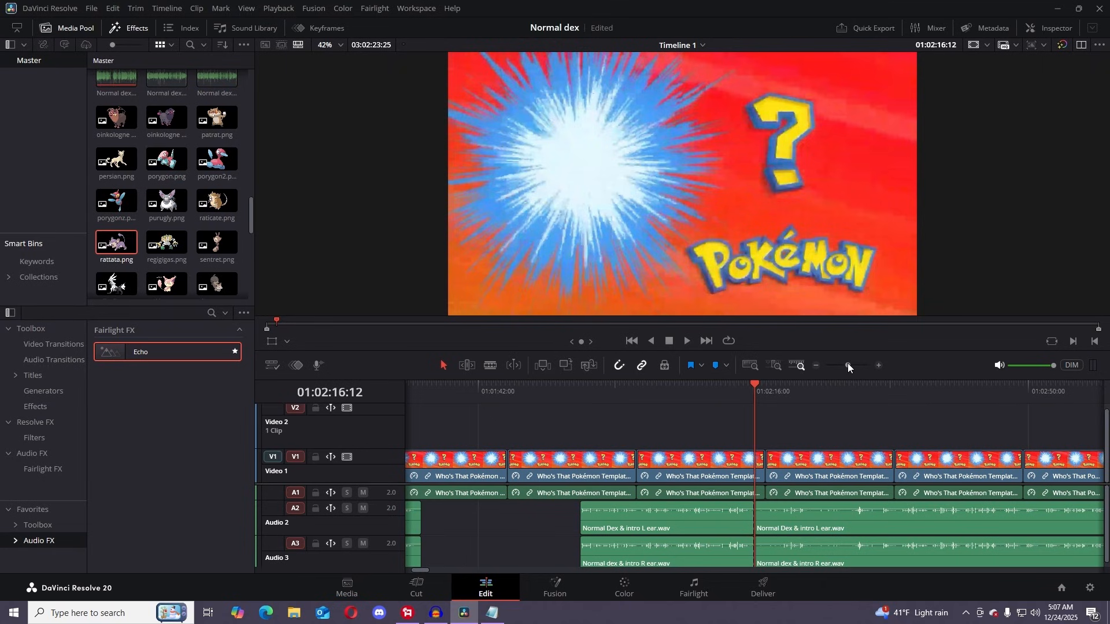
- Close the gap by moving the left and right narration segments back to the cut at 01:01:35:00, and play across the join
{"action": "left_click_drag", "start_coordinate": [847, 363], "coordinate": [846, 363]}
{"action": "left_click_drag", "start_coordinate": [718, 516], "coordinate": [649, 555]}
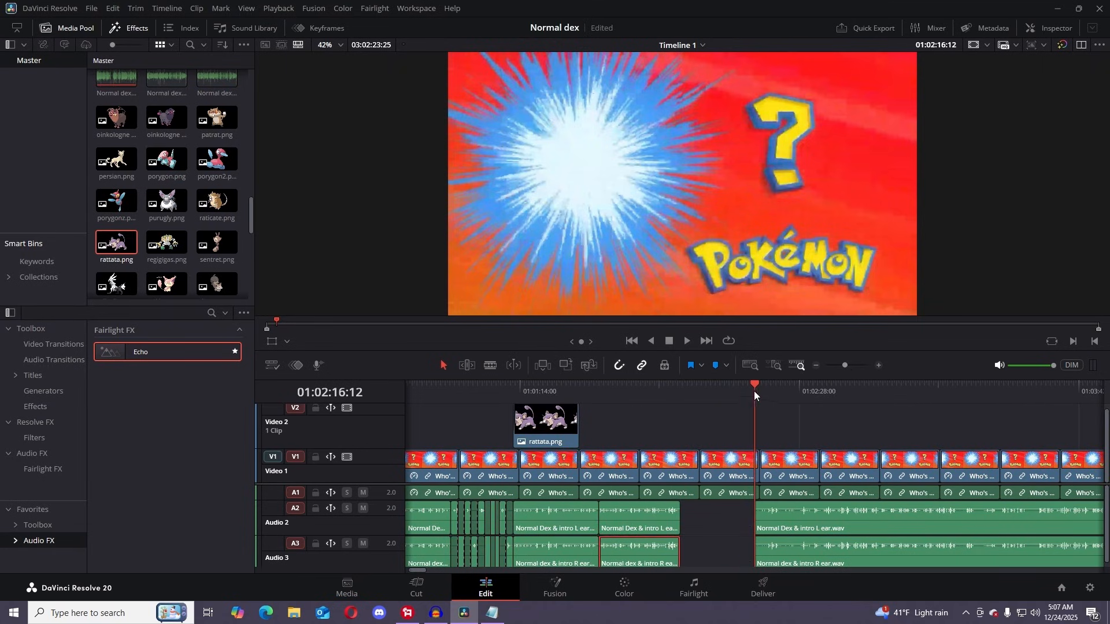
{"action": "left_click_drag", "start_coordinate": [754, 391], "coordinate": [598, 411]}
{"action": "left_click_drag", "start_coordinate": [845, 365], "coordinate": [849, 365]}
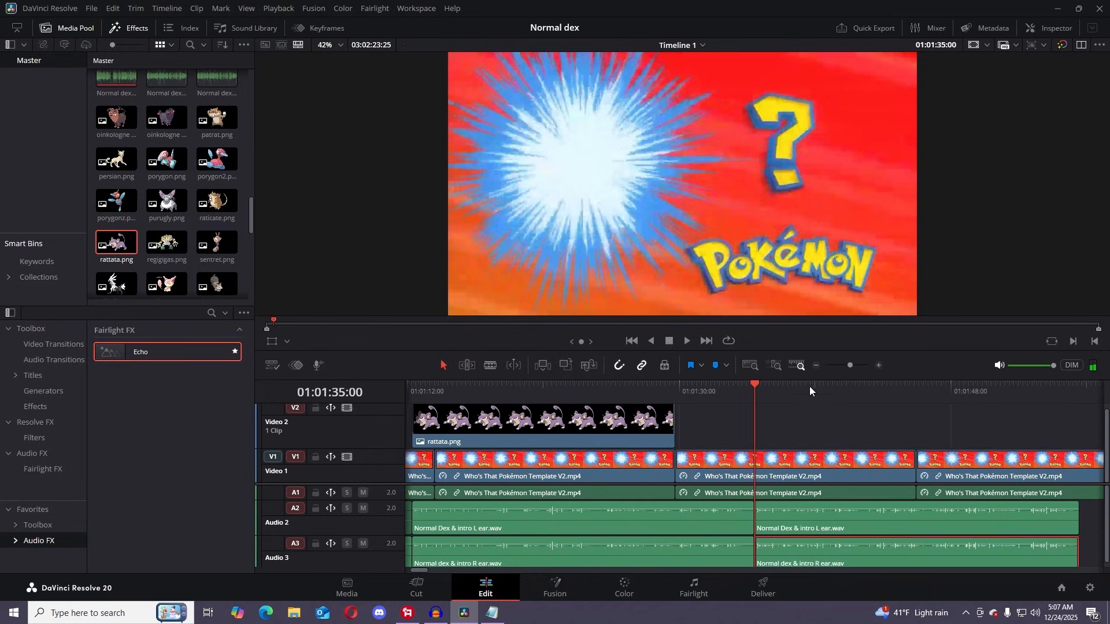
{"action": "left_click_drag", "start_coordinate": [739, 389], "coordinate": [712, 386]}
{"action": "left_click", "coordinate": [687, 341]}
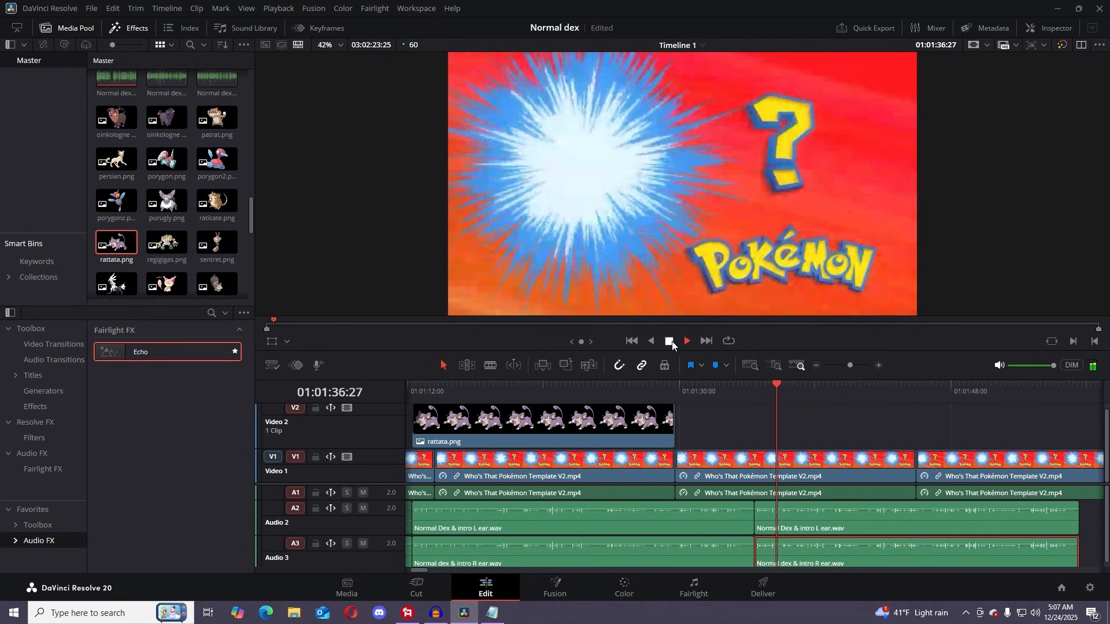
{"action": "left_click", "coordinate": [671, 342]}
- Move the remaining left and right narration clips back against the preceding segments so both start at 01:01:56:32
{"action": "left_click_drag", "start_coordinate": [850, 368], "coordinate": [846, 370]}
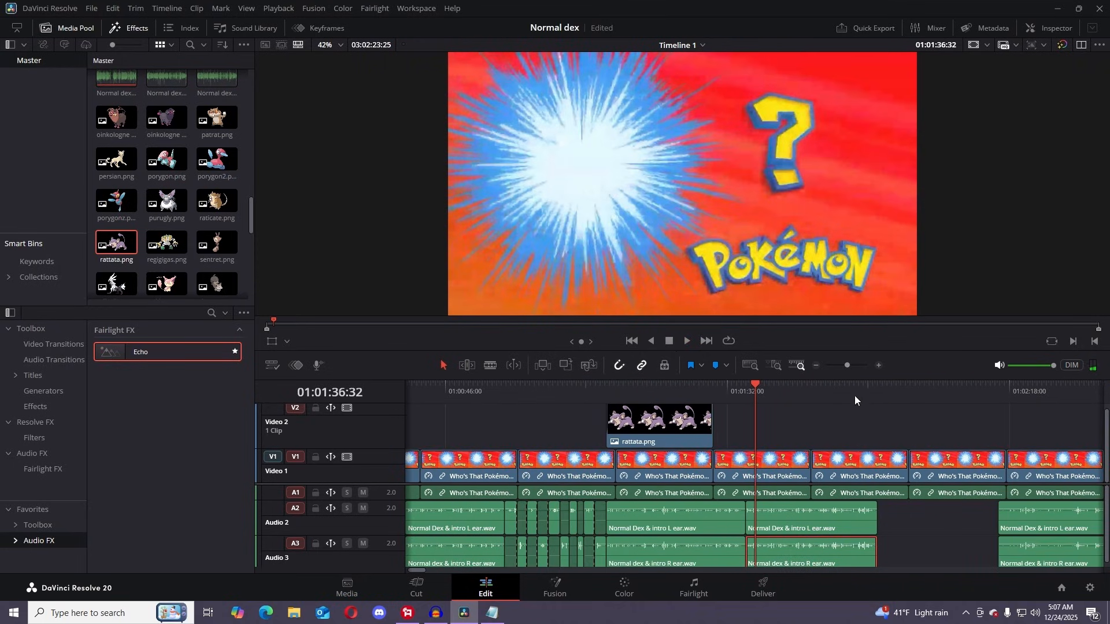
{"action": "left_click_drag", "start_coordinate": [929, 513], "coordinate": [913, 515]}
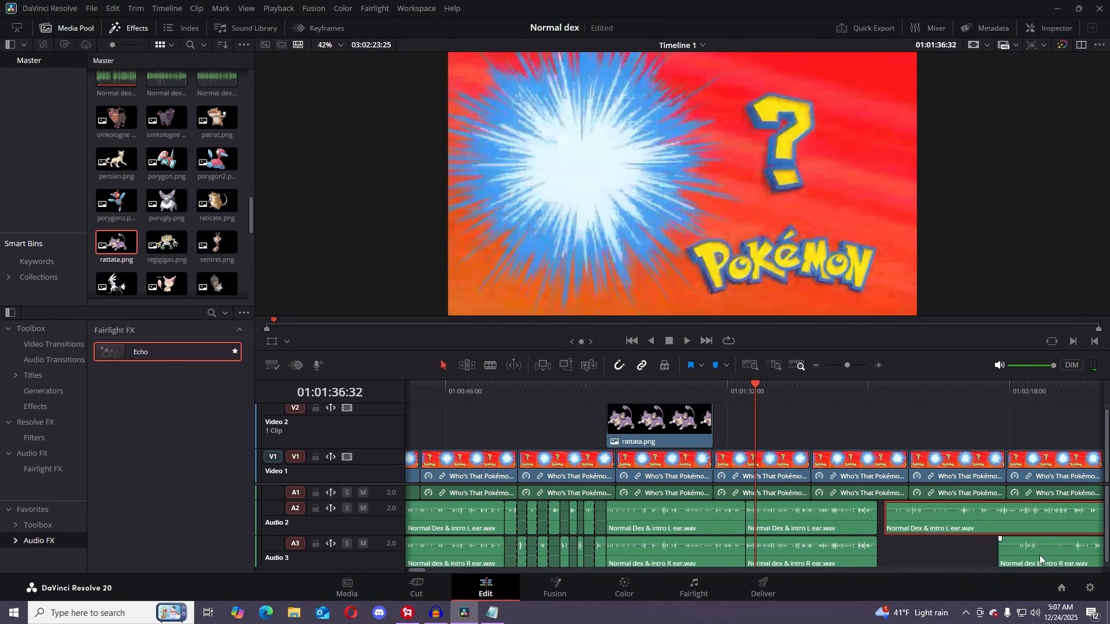
{"action": "left_click_drag", "start_coordinate": [1040, 555], "coordinate": [920, 512]}
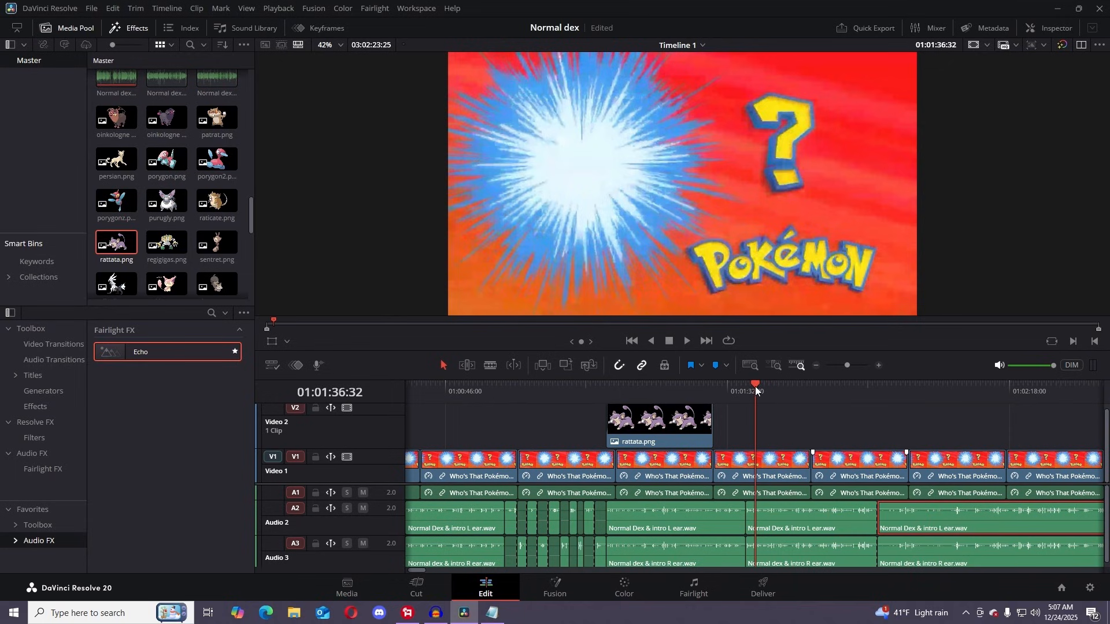
- Listen to the narration from 01:01:56:32 to about 01:02:14 and split both ear tracks at about 01:02:12
{"action": "left_click_drag", "start_coordinate": [824, 394], "coordinate": [873, 395]}
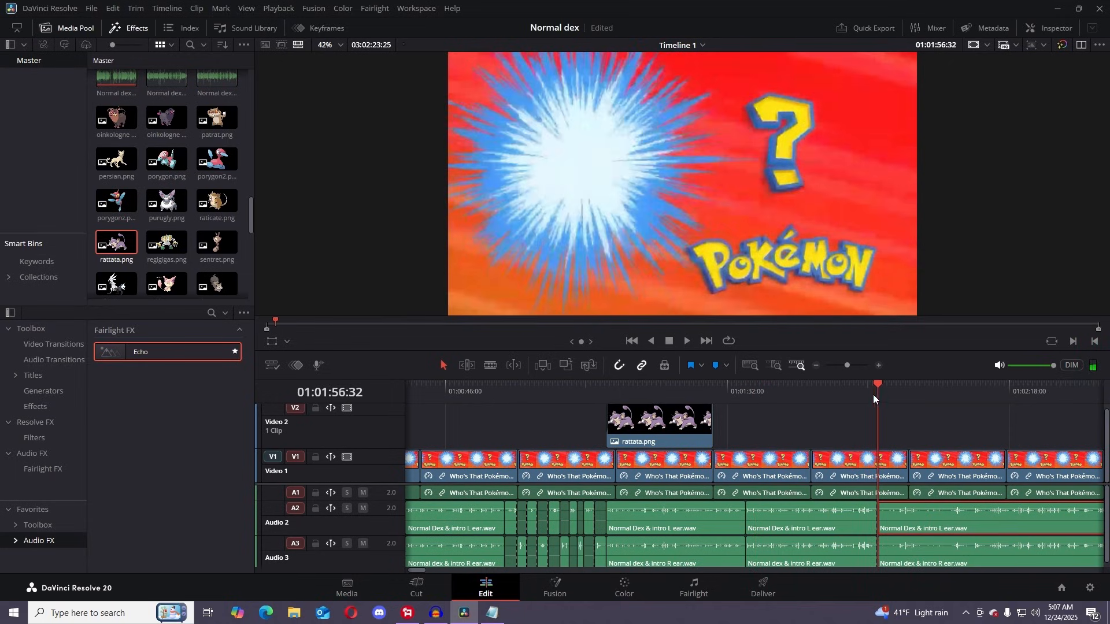
{"action": "left_click", "coordinate": [688, 341]}
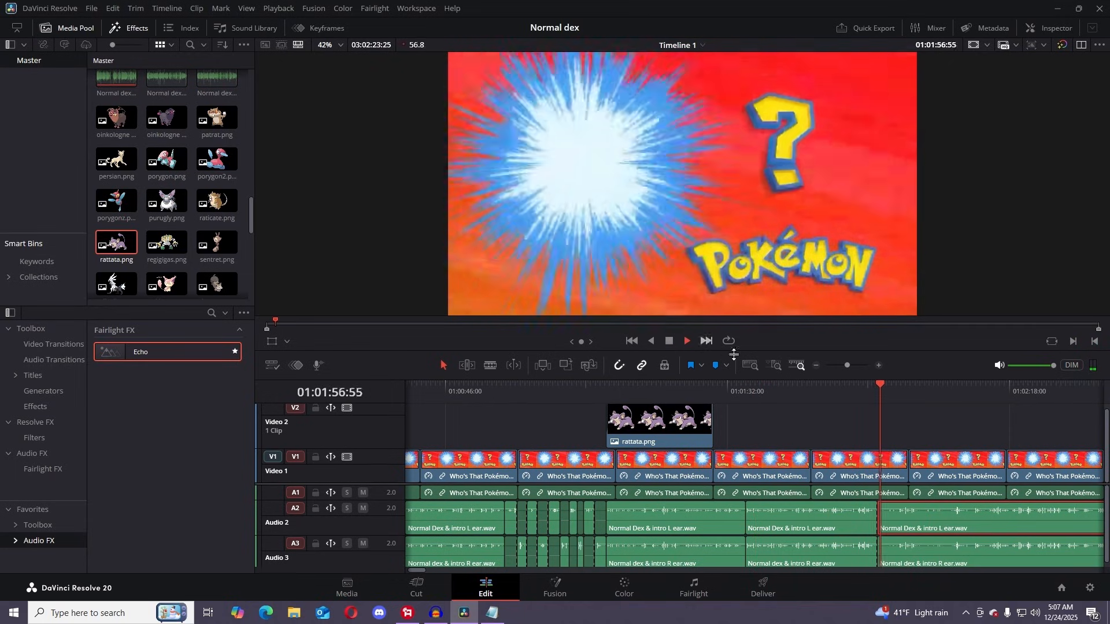
{"action": "left_click", "coordinate": [851, 364]}
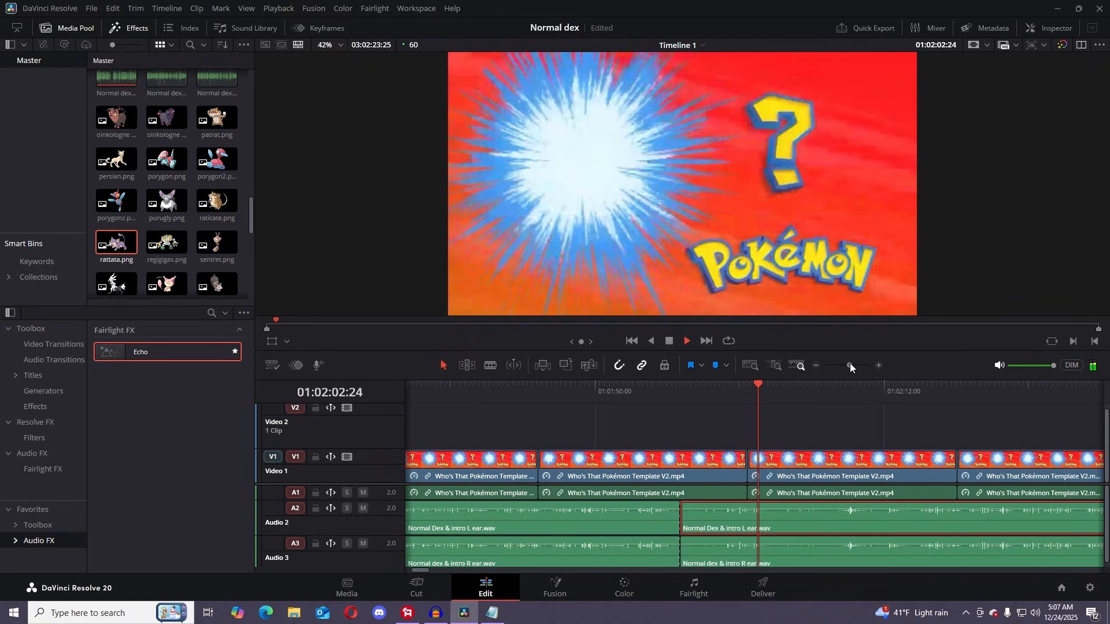
{"action": "left_click", "coordinate": [797, 390]}
{"action": "left_click", "coordinate": [838, 399]}
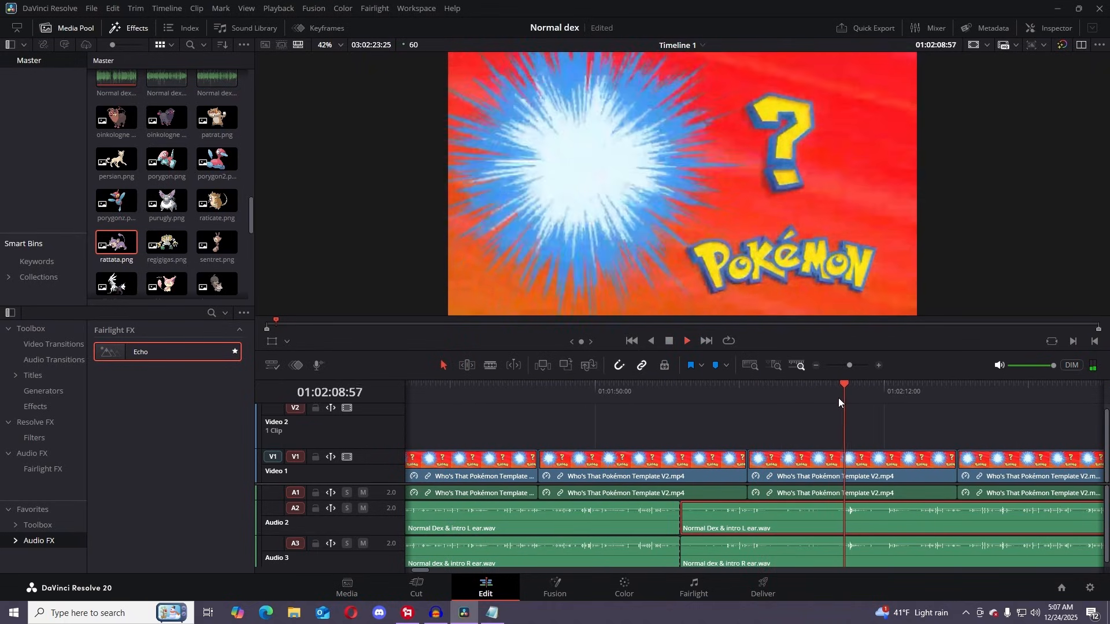
{"action": "left_click_drag", "start_coordinate": [847, 394], "coordinate": [883, 398]}
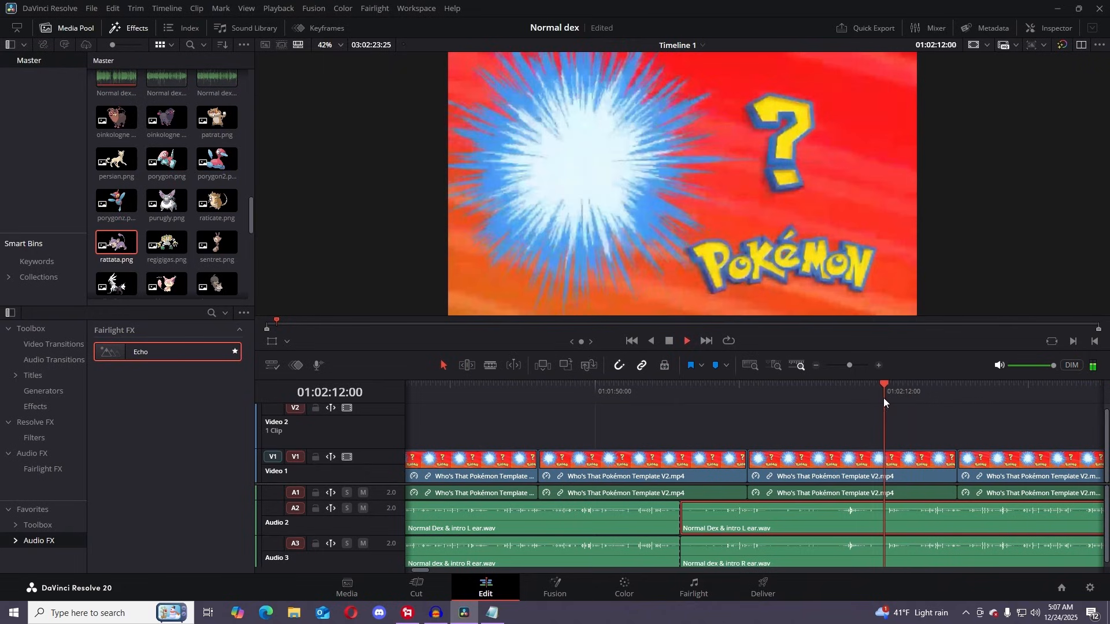
{"action": "key", "text": "space"}
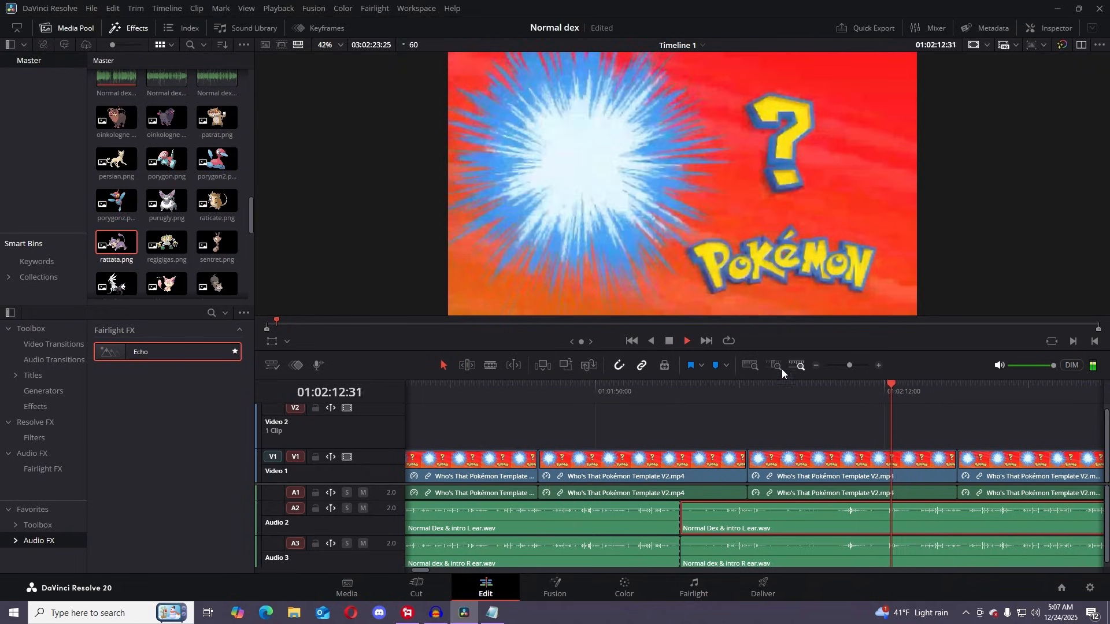
{"action": "left_click", "coordinate": [669, 342]}
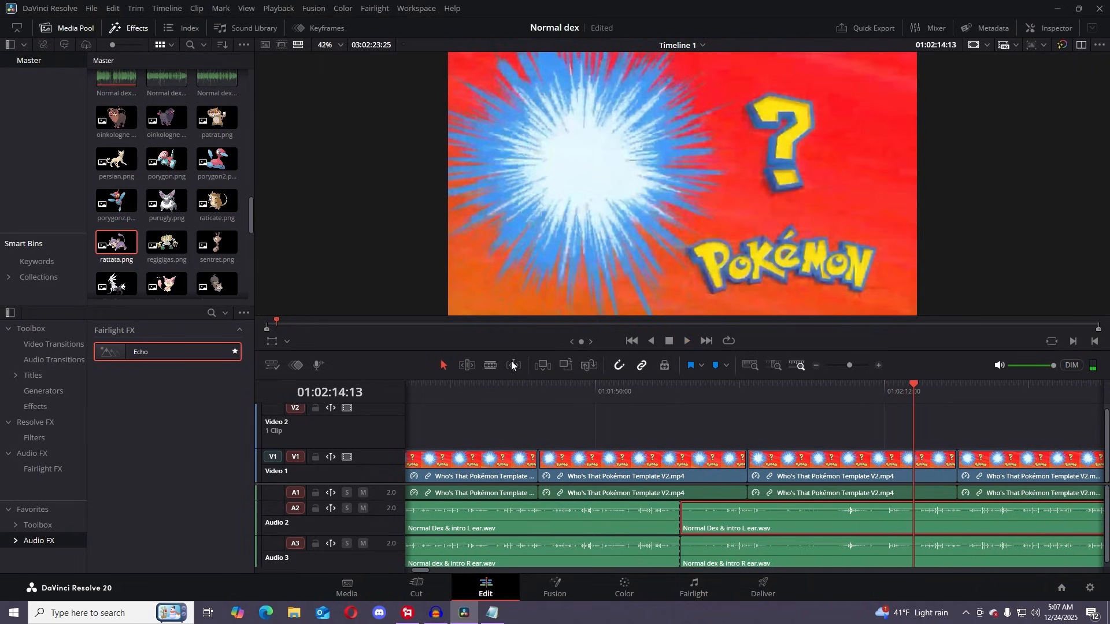
{"action": "left_click", "coordinate": [881, 541]}
{"action": "left_click", "coordinate": [879, 514]}
- Go back to 01:01:59:48 and split the left and right narration tracks at that point
{"action": "left_click_drag", "start_coordinate": [913, 388], "coordinate": [721, 383]}
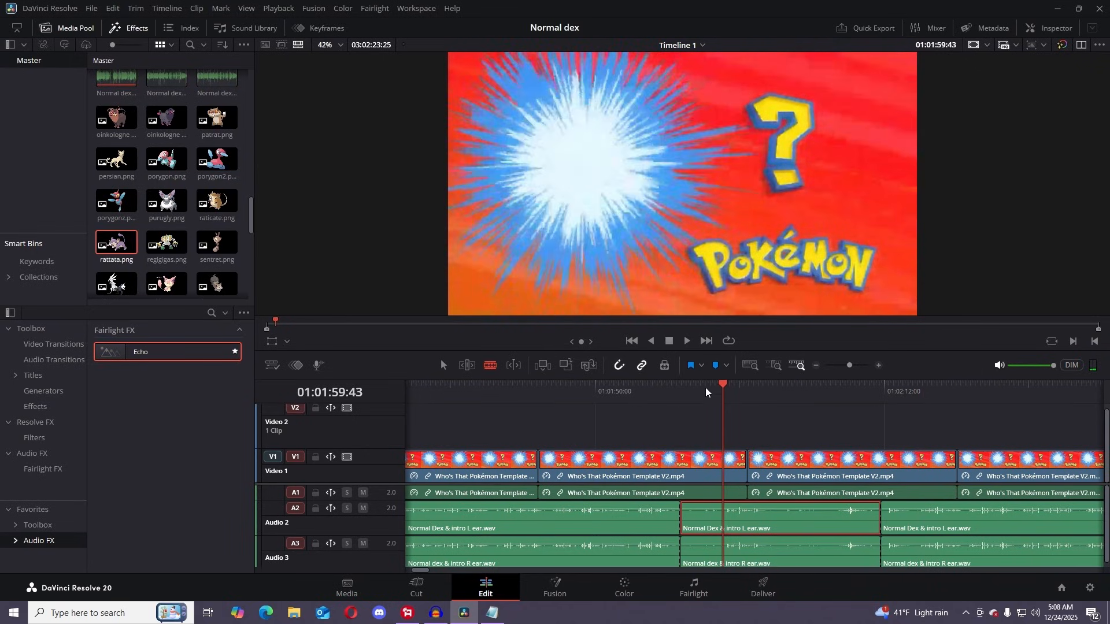
{"action": "left_click_drag", "start_coordinate": [723, 389], "coordinate": [723, 389]}
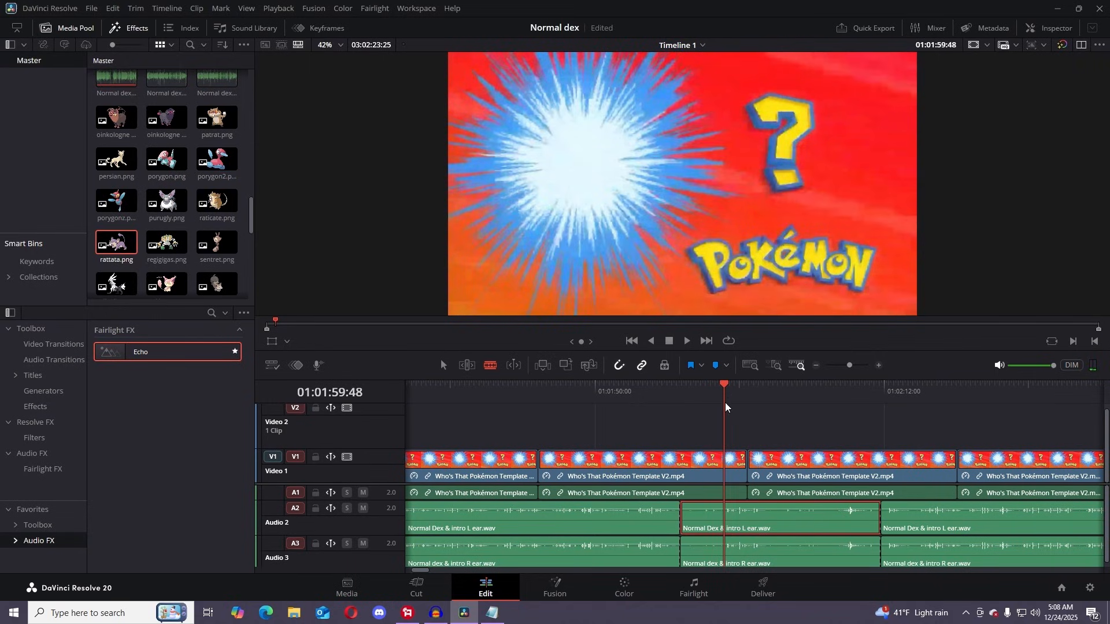
{"action": "left_click", "coordinate": [727, 548]}
{"action": "left_click", "coordinate": [726, 527]}
- Play on from 01:01:59:48 and split both narration tracks at 01:02:03:39
{"action": "left_click", "coordinate": [687, 341]}
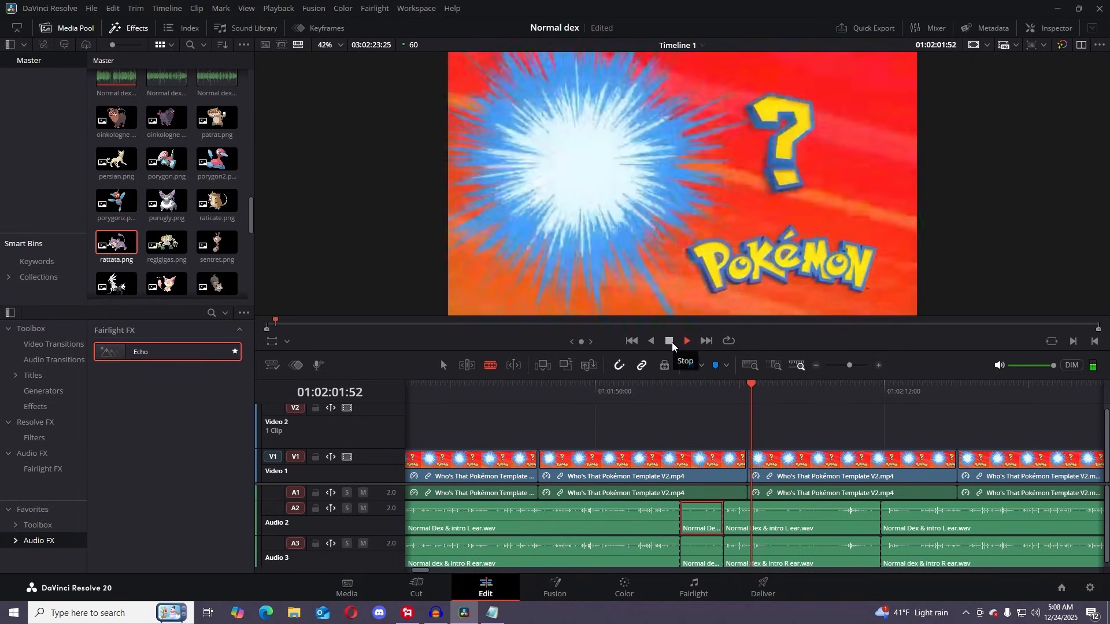
{"action": "left_click", "coordinate": [673, 346]}
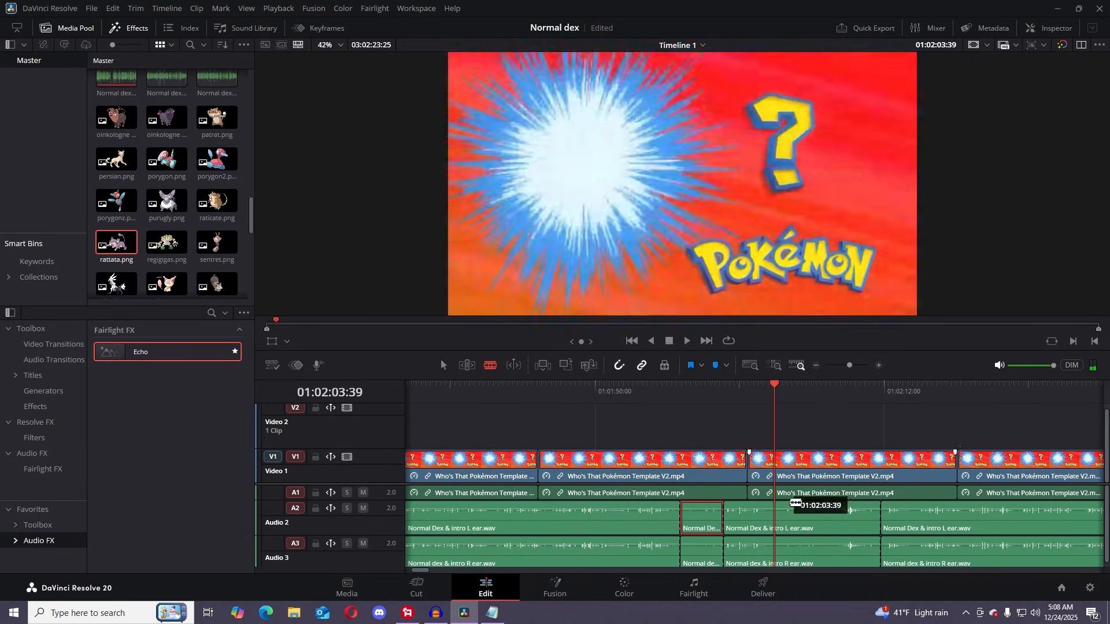
{"action": "key", "text": "ctrl+b"}
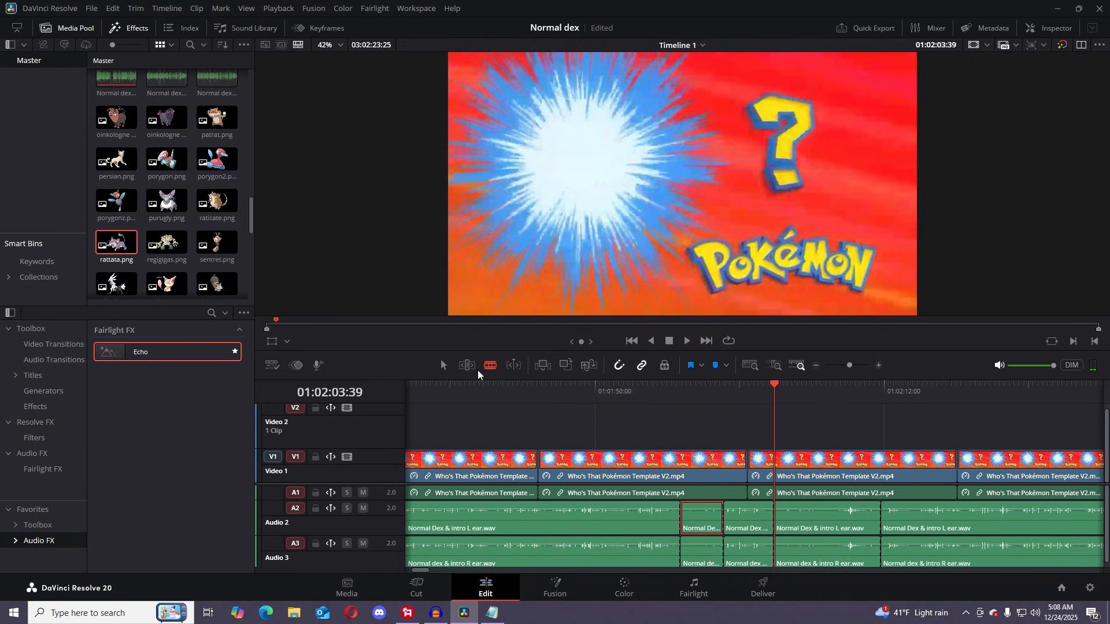
- Delete both tracks' narration segments from 01:01:56:32 to 01:01:59:48 and from 01:02:03:39 to about 01:02:12
{"action": "key", "text": "a"}
{"action": "left_click", "coordinate": [823, 529], "text": "ctrl"}
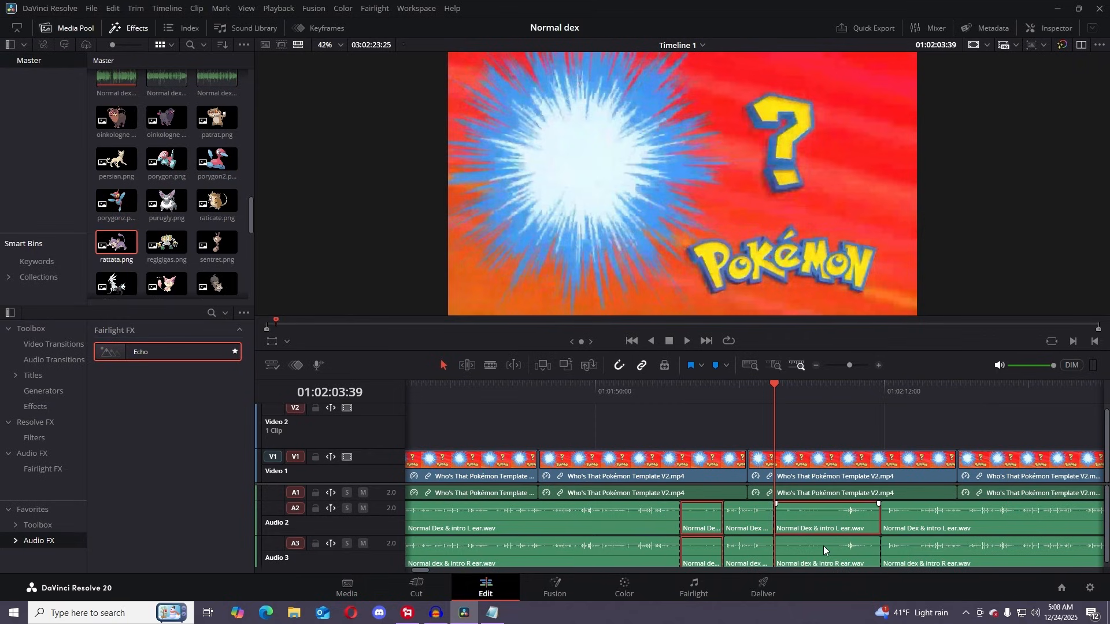
{"action": "left_click", "coordinate": [823, 546], "text": "ctrl"}
{"action": "key", "text": "BackSpace"}
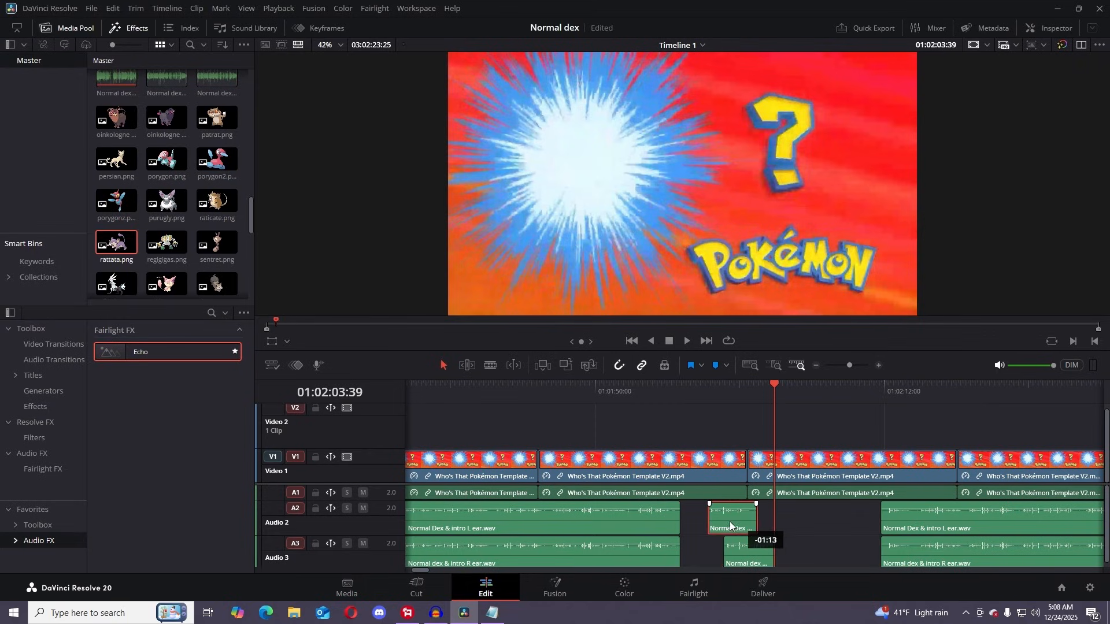
- Move the short left narration segment to 01:01:56:32 and the right one to just after that point, and play the join
{"action": "left_click_drag", "start_coordinate": [748, 401], "coordinate": [686, 405]}
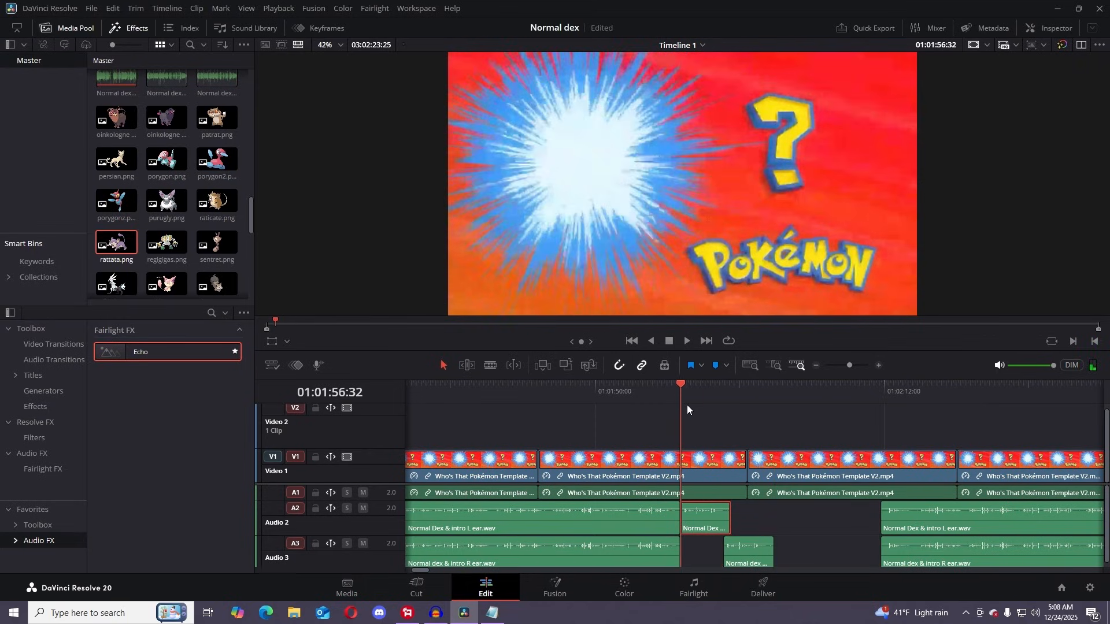
{"action": "left_click", "coordinate": [860, 365]}
{"action": "left_click_drag", "start_coordinate": [873, 549], "coordinate": [829, 549]}
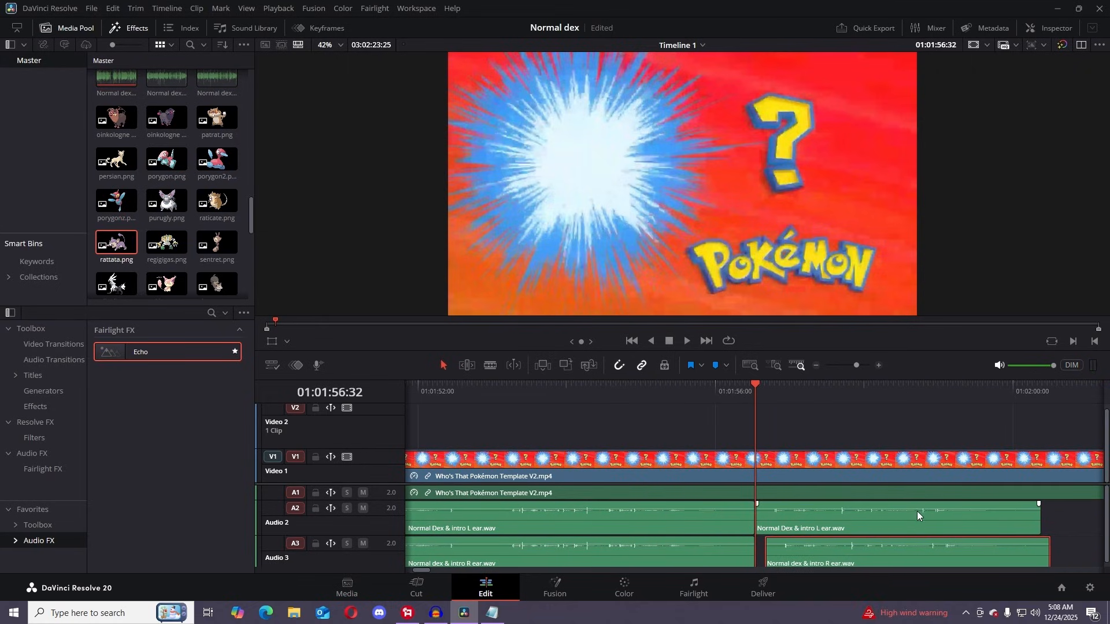
{"action": "left_click", "coordinate": [704, 386]}
{"action": "left_click", "coordinate": [691, 339]}
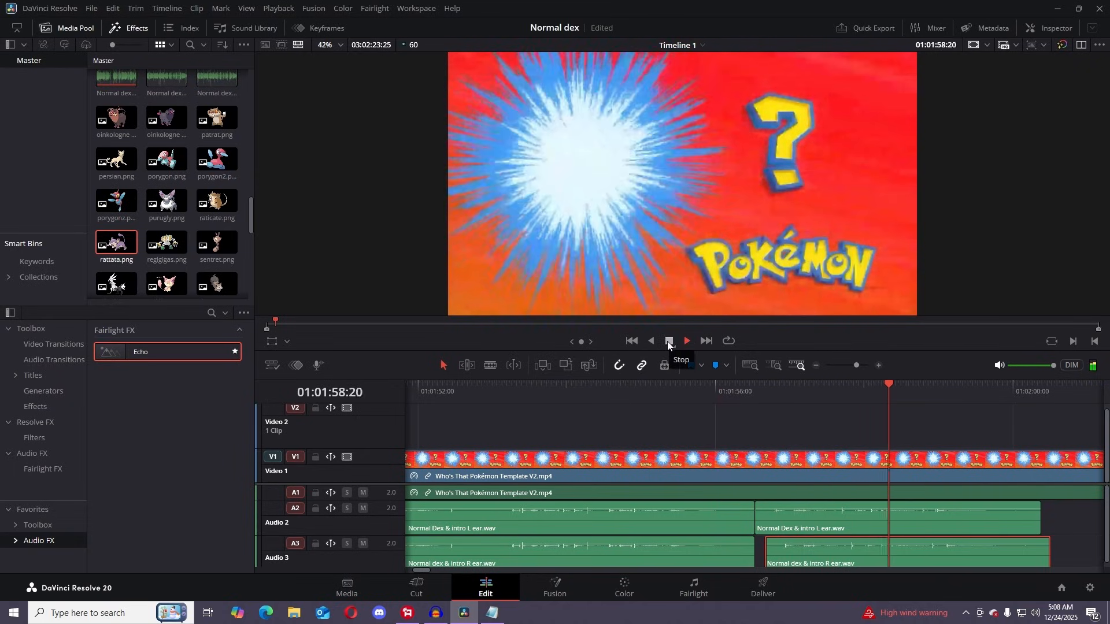
{"action": "left_click", "coordinate": [669, 342]}
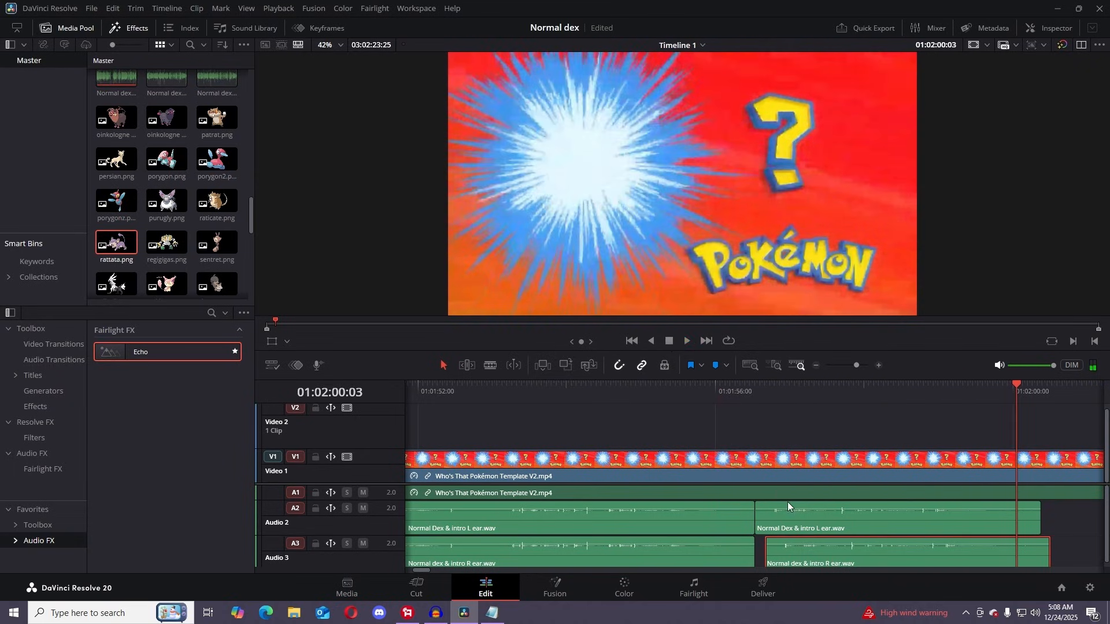
- Try aligning the short right narration segment exactly with the left one at 01:01:56:32 and replay it
{"action": "left_click_drag", "start_coordinate": [834, 559], "coordinate": [831, 559]}
{"action": "left_click_drag", "start_coordinate": [1019, 393], "coordinate": [740, 410]}
{"action": "left_click", "coordinate": [689, 341]}
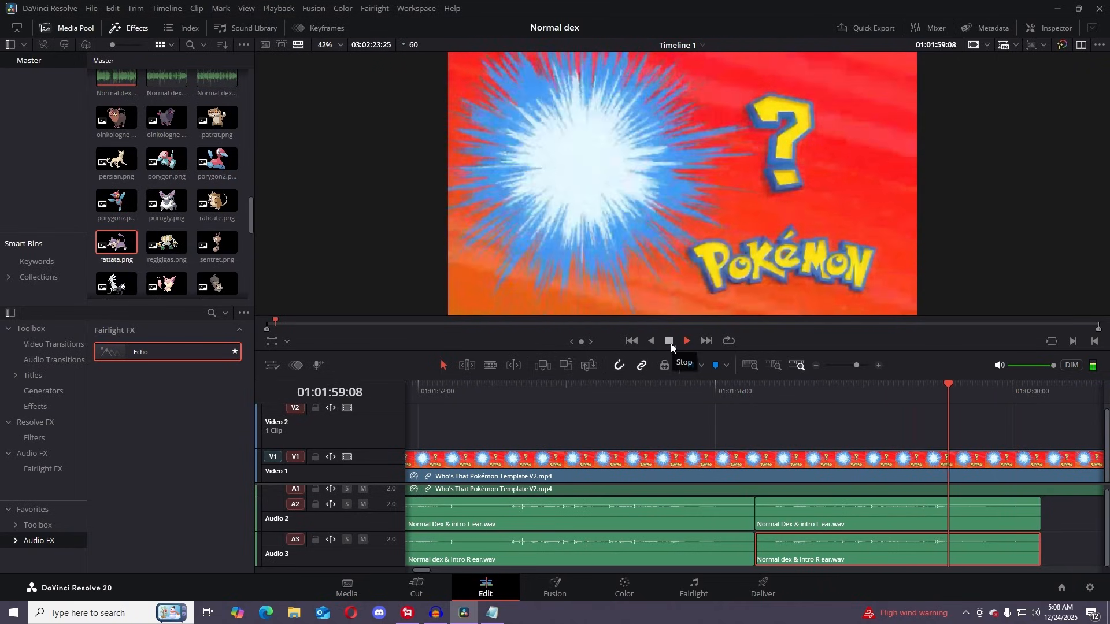
{"action": "left_click", "coordinate": [669, 342]}
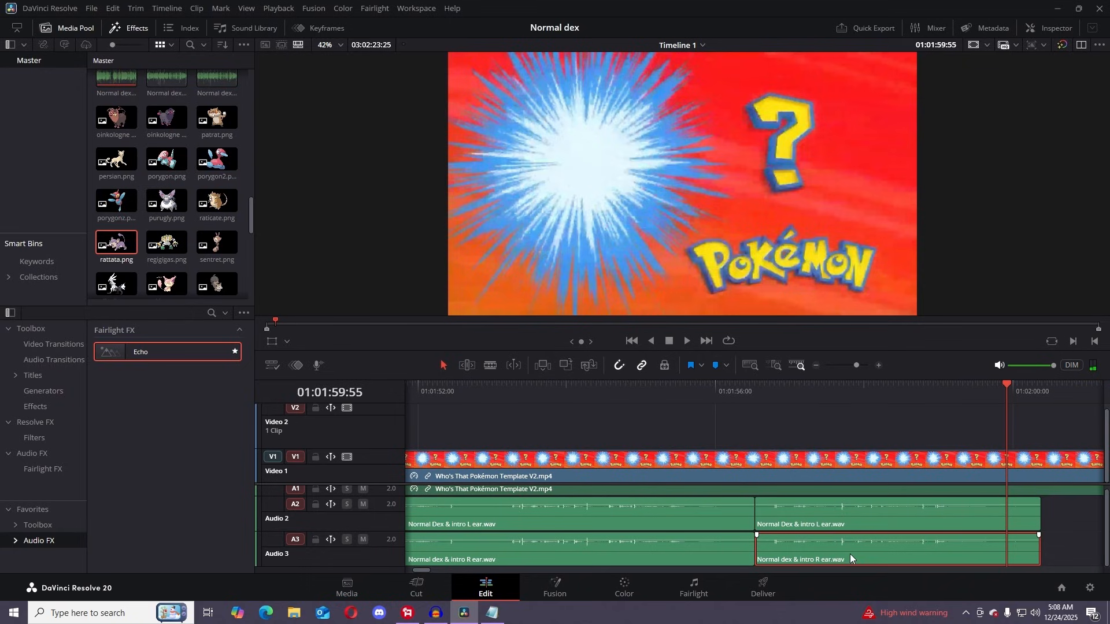
- Offset the short right narration segment to start about 0.1 seconds after the left one, and listen to the result
{"action": "left_click_drag", "start_coordinate": [849, 553], "coordinate": [854, 555]}
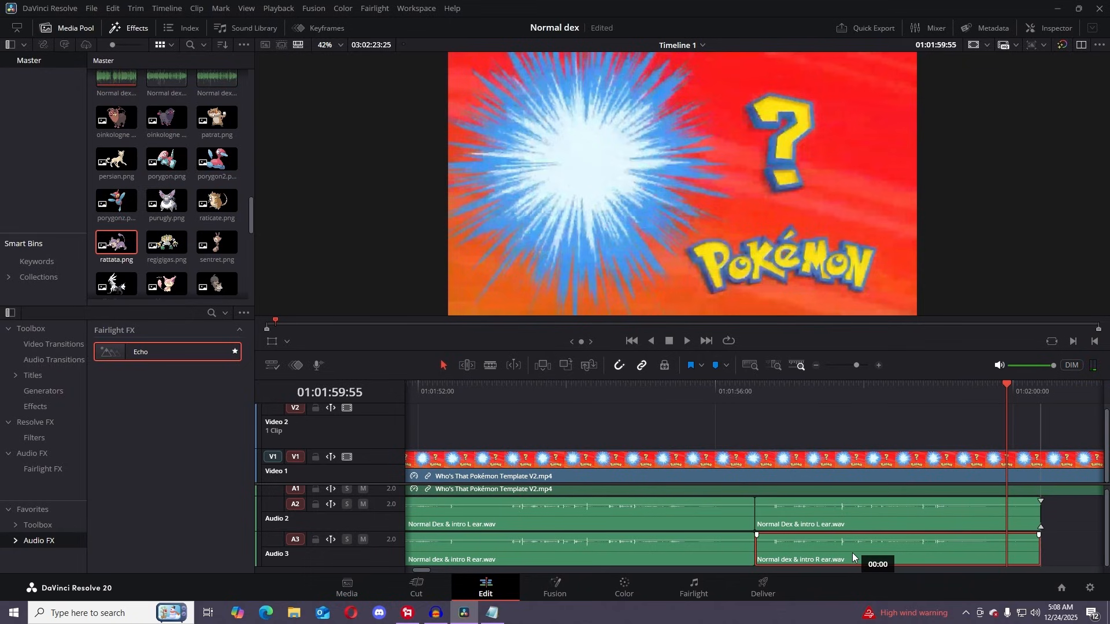
{"action": "left_click", "coordinate": [738, 389]}
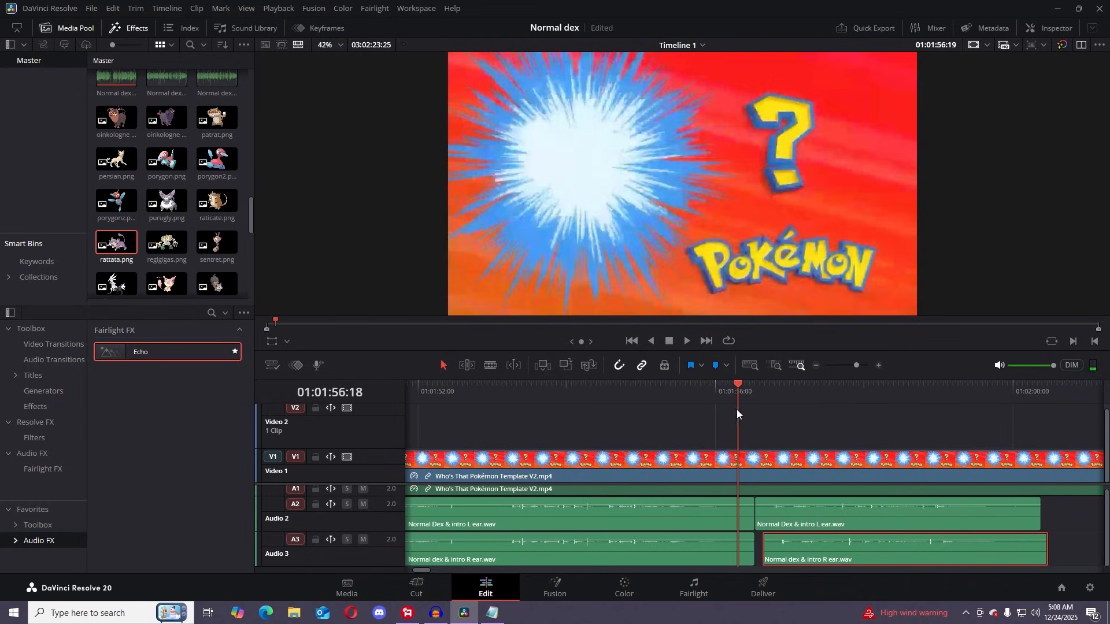
{"action": "left_click", "coordinate": [686, 342]}
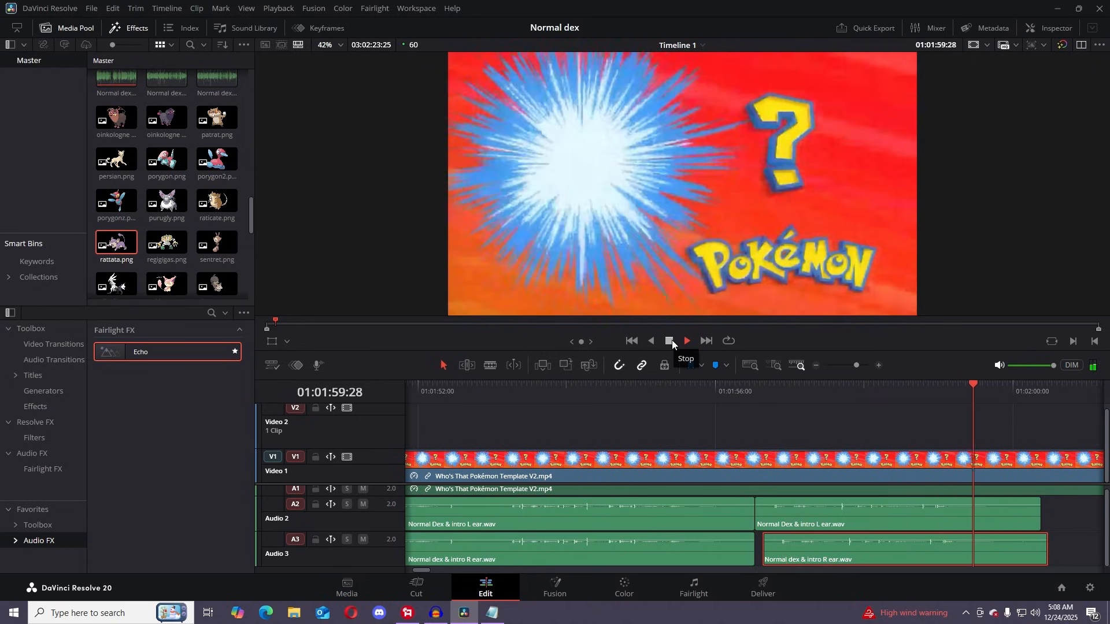
{"action": "left_click", "coordinate": [670, 341]}
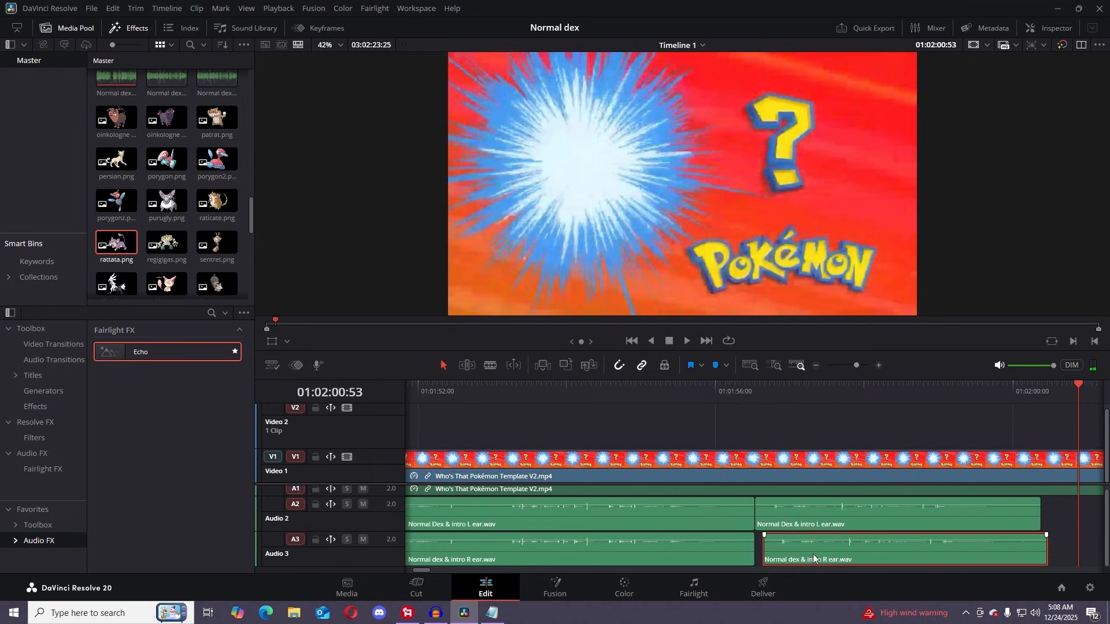
- Nudge the short right narration segment slightly further behind the left one and replay from about 01:01:56:32
{"action": "left_click_drag", "start_coordinate": [817, 555], "coordinate": [821, 555]}
{"action": "left_click_drag", "start_coordinate": [1060, 397], "coordinate": [755, 427]}
{"action": "left_click", "coordinate": [694, 340]}
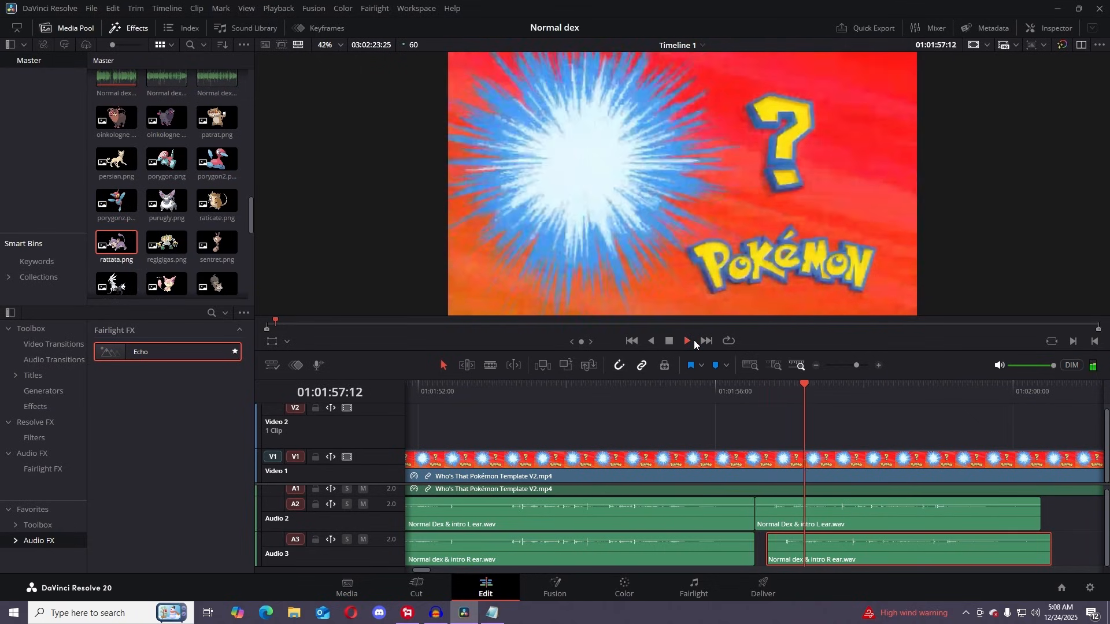
{"action": "left_click", "coordinate": [669, 342]}
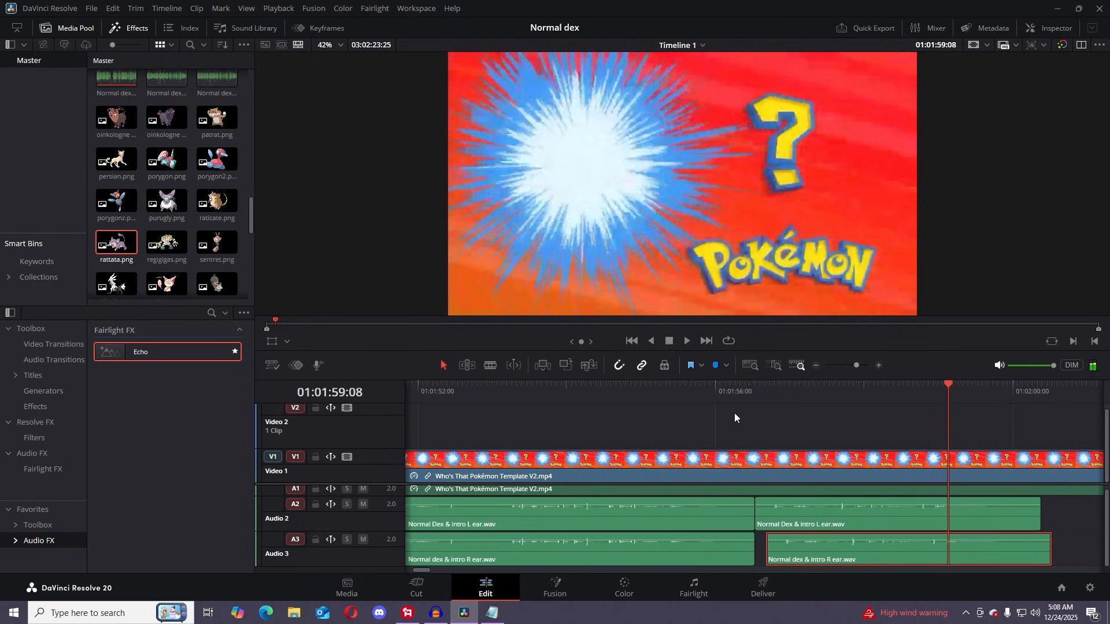
- Increase the right segment's delay to about 0.2 seconds behind the left one and play through to 01:02:00:14
{"action": "left_click_drag", "start_coordinate": [804, 553], "coordinate": [811, 550]}
{"action": "left_click_drag", "start_coordinate": [928, 404], "coordinate": [762, 402]}
{"action": "left_click", "coordinate": [685, 342]}
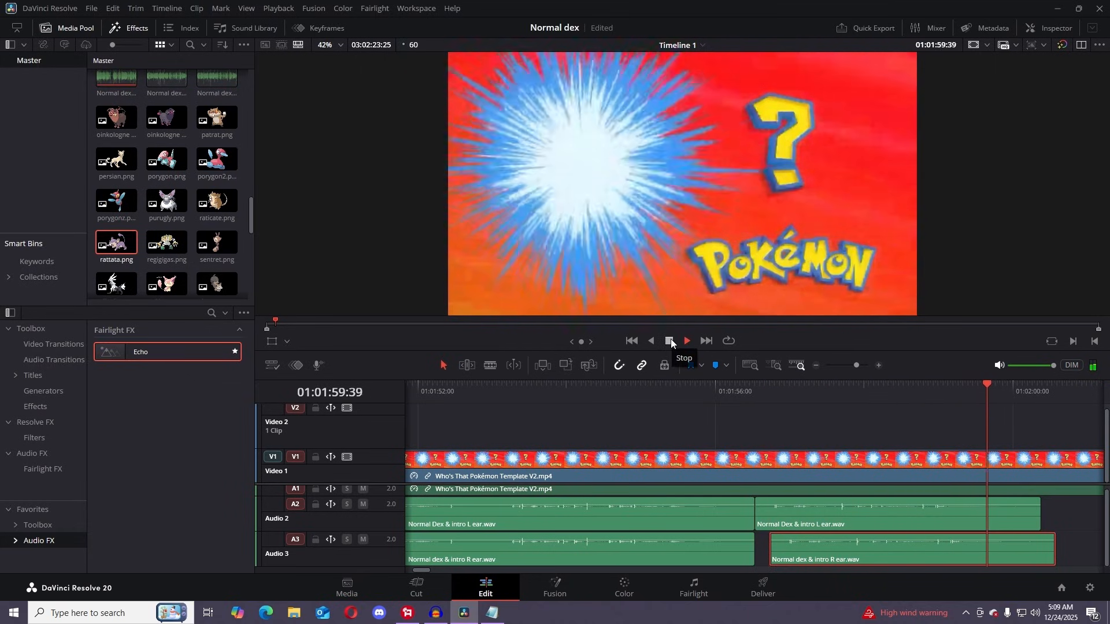
{"action": "left_click", "coordinate": [670, 342]}
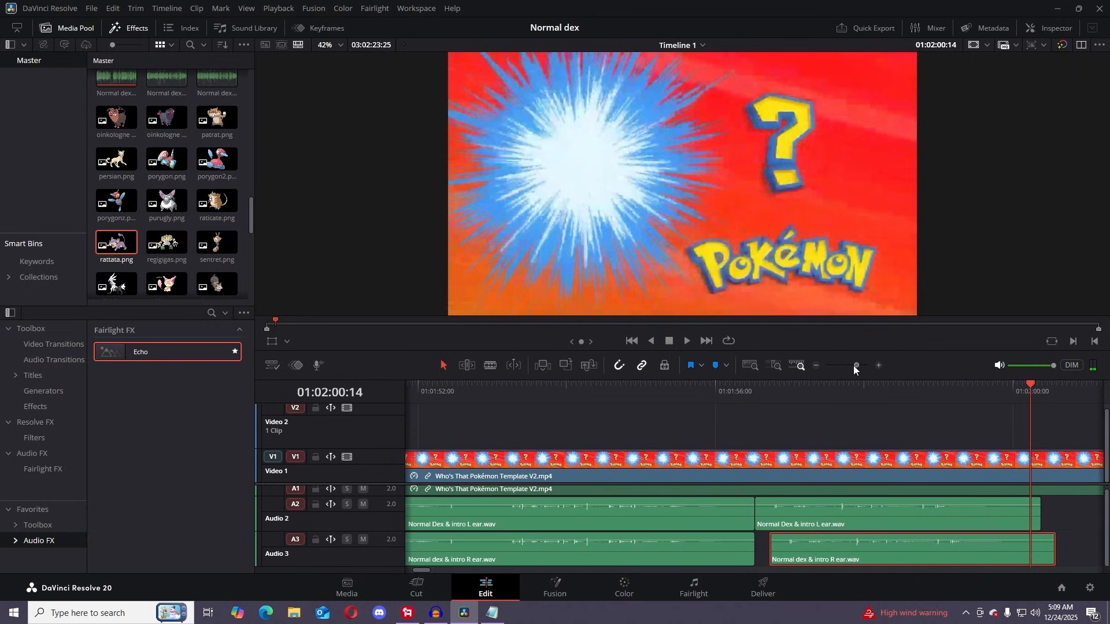
{"action": "left_click", "coordinate": [854, 366]}
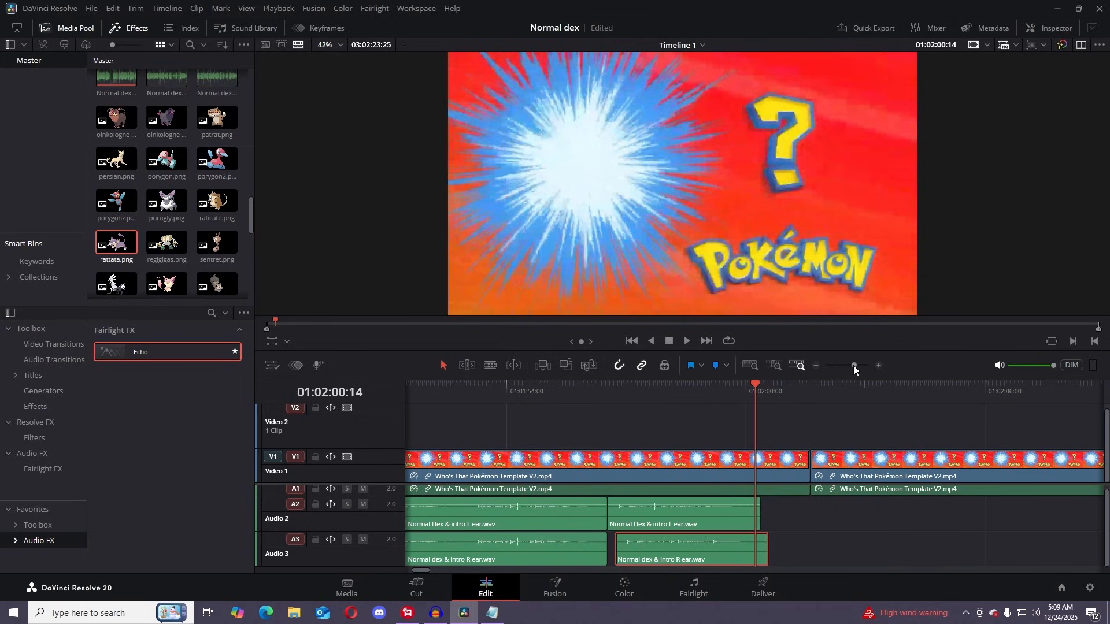
- Move the later narration clips on both ear tracks back to just after the short segments near 01:02:00
{"action": "left_click_drag", "start_coordinate": [854, 365], "coordinate": [852, 368]}
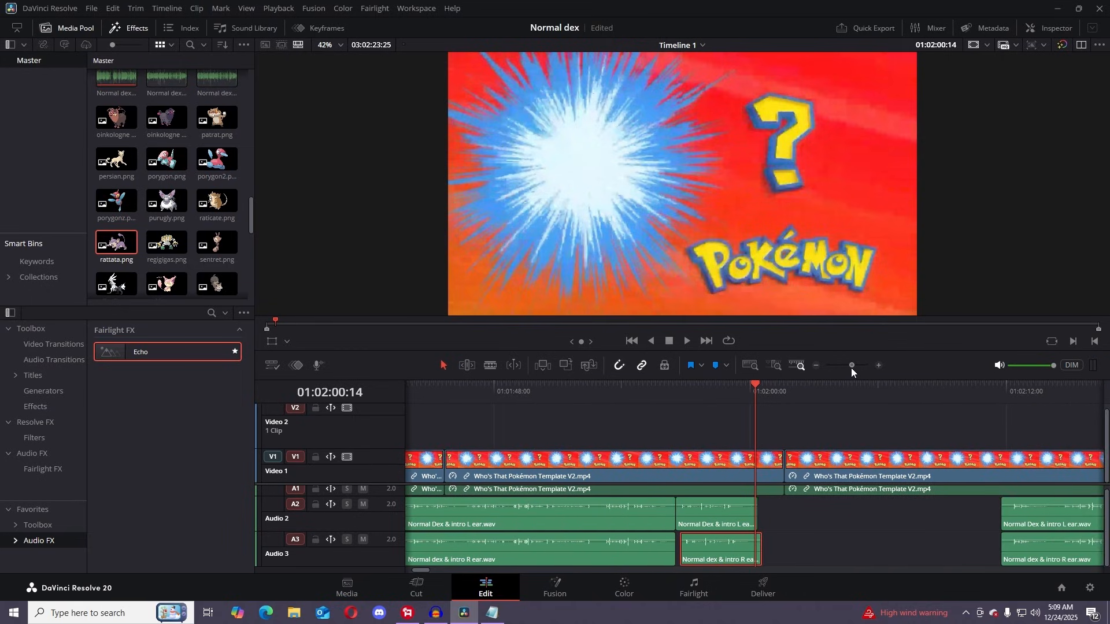
{"action": "left_click_drag", "start_coordinate": [1052, 514], "coordinate": [817, 520]}
{"action": "left_click_drag", "start_coordinate": [1061, 552], "coordinate": [845, 545]}
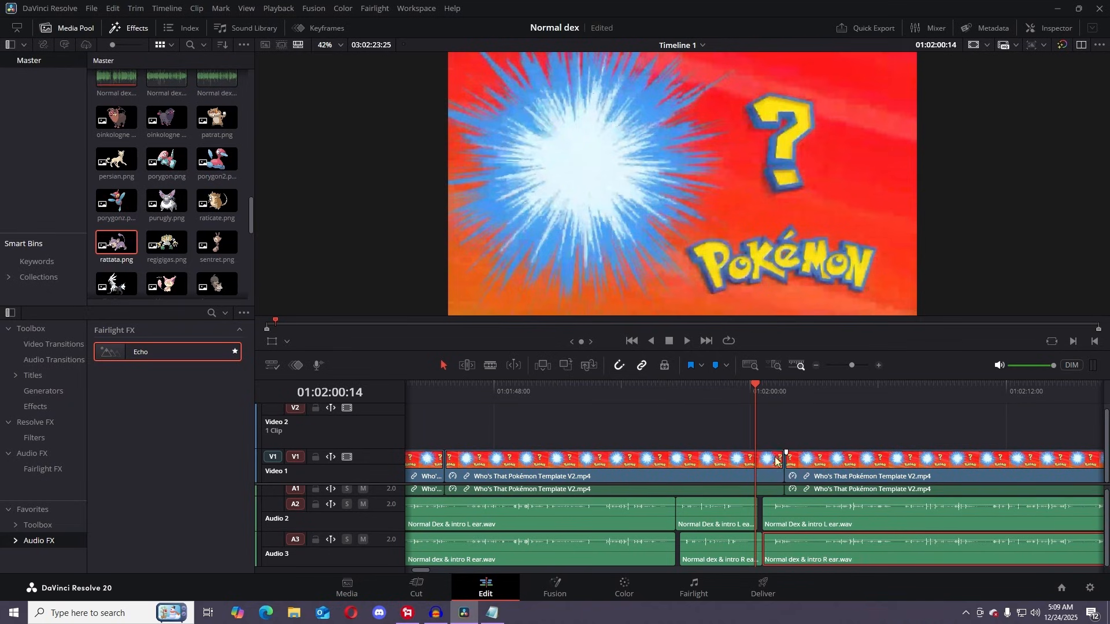
- Play the repositioned narration from 01:02:01:01 through 01:02:24:09 to check it for unwanted parts
{"action": "left_click_drag", "start_coordinate": [761, 392], "coordinate": [771, 397]}
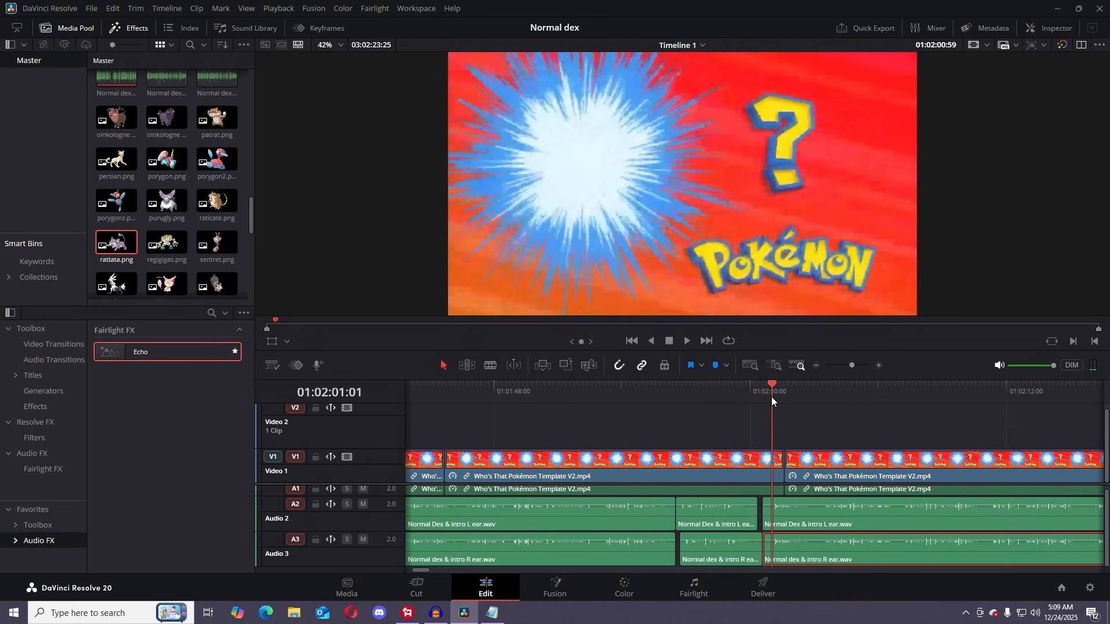
{"action": "left_click", "coordinate": [688, 342]}
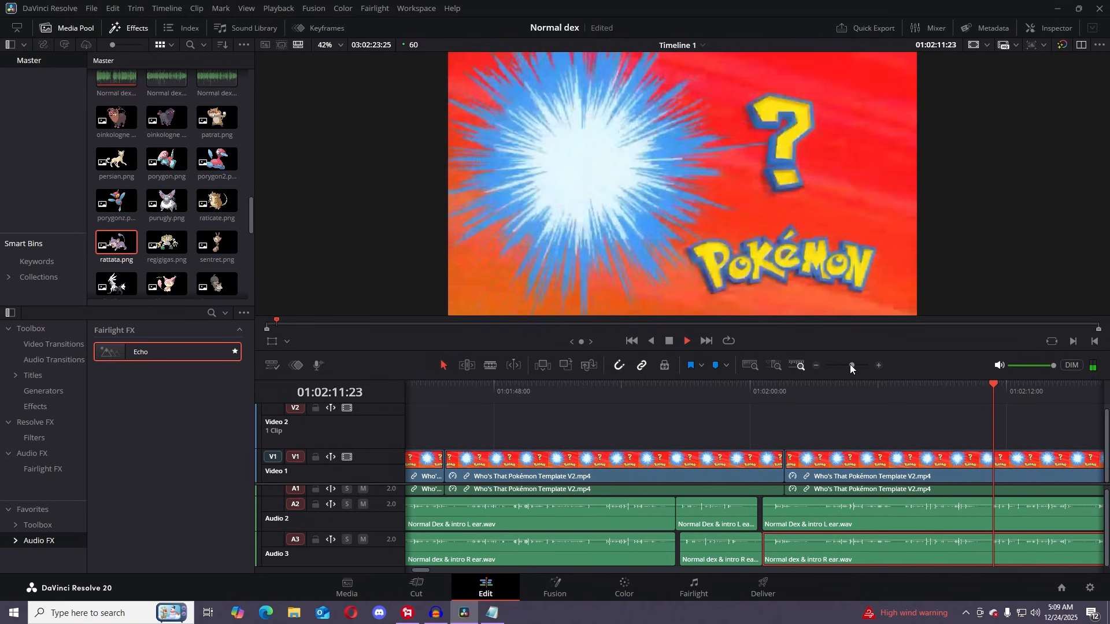
{"action": "left_click_drag", "start_coordinate": [851, 368], "coordinate": [849, 368]}
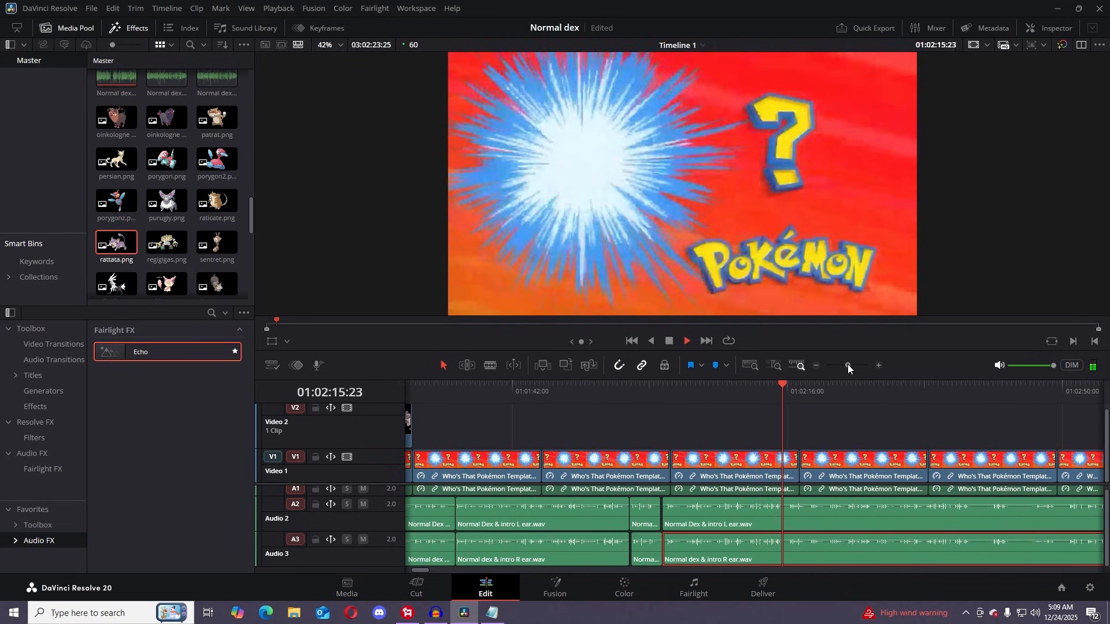
{"action": "left_click", "coordinate": [670, 342]}
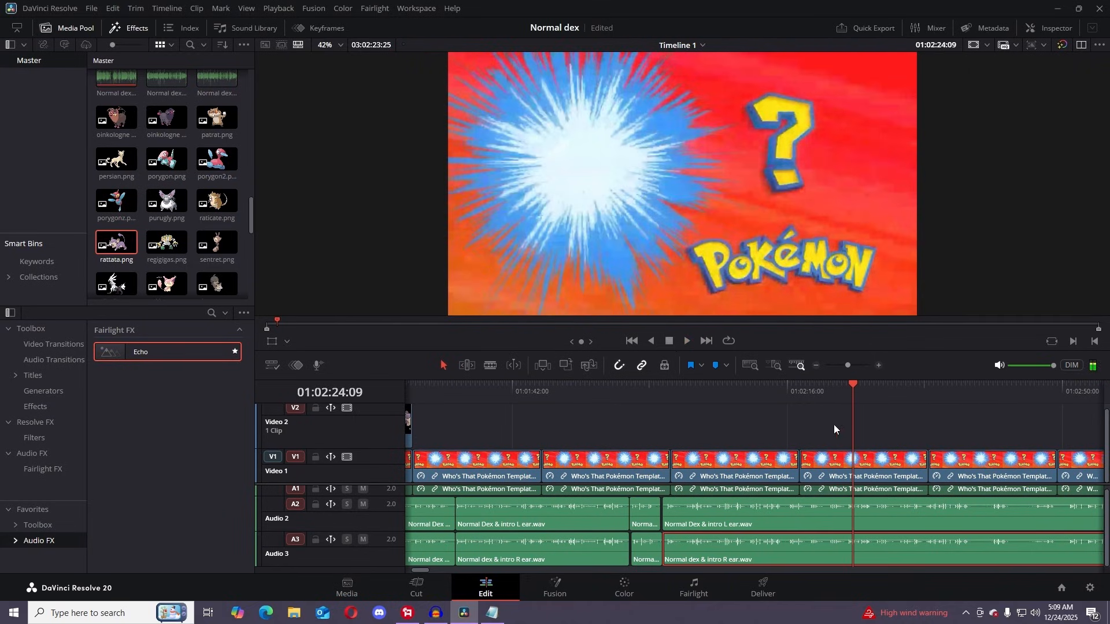
- Replay the narration up to 01:02:22:02 and split both ear tracks at about 01:02:18:30 and 01:02:20:45
{"action": "left_click", "coordinate": [853, 366]}
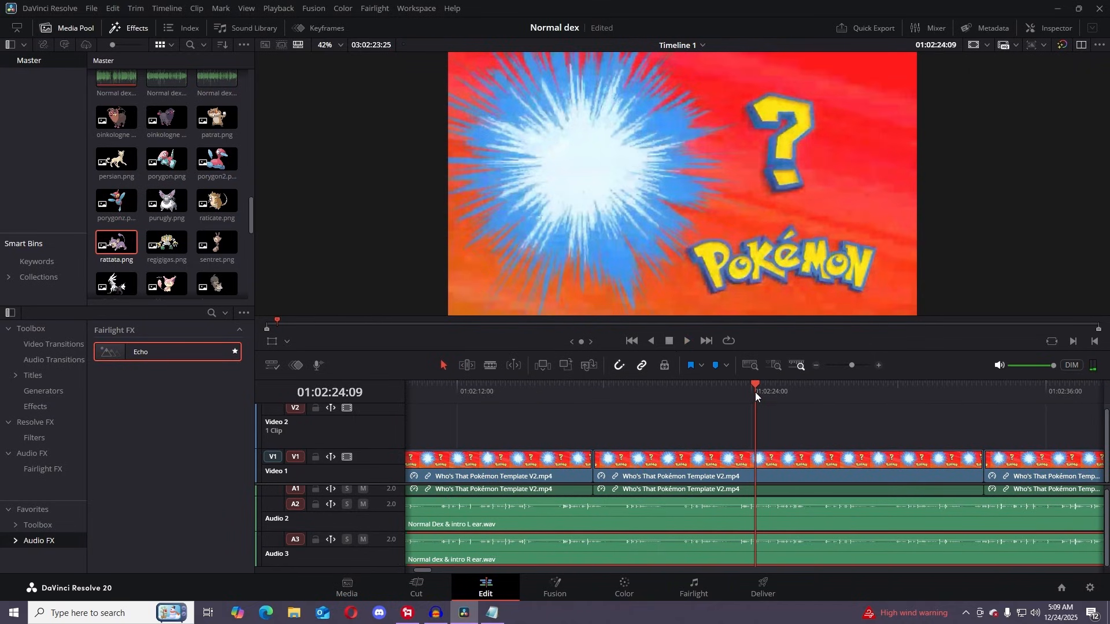
{"action": "left_click_drag", "start_coordinate": [757, 392], "coordinate": [523, 393]}
{"action": "left_click", "coordinate": [687, 342]}
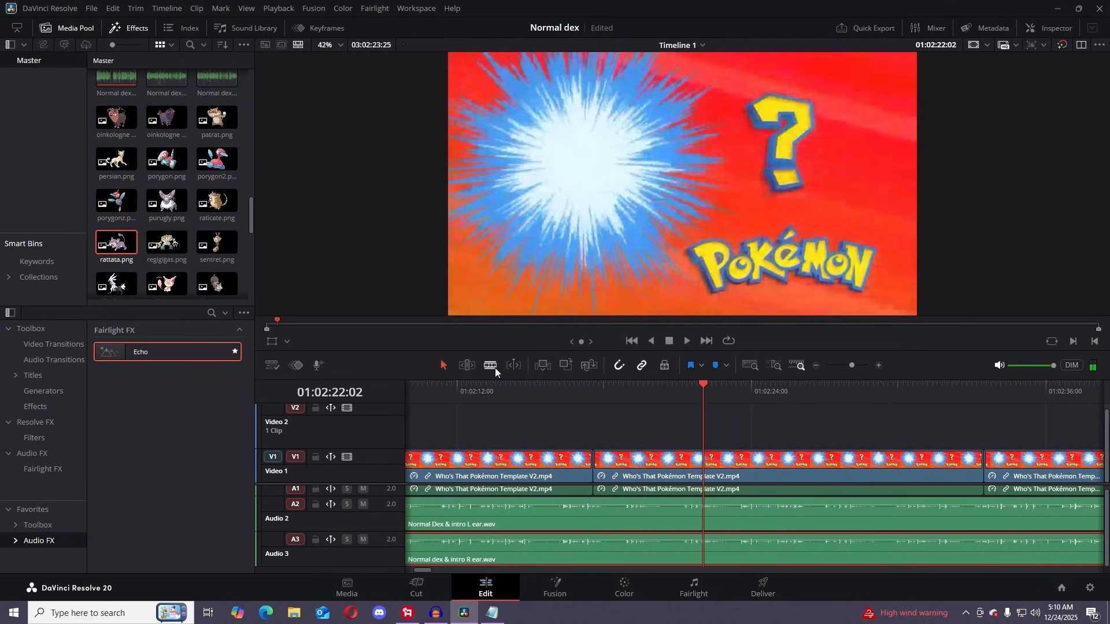
{"action": "left_click", "coordinate": [619, 537]}
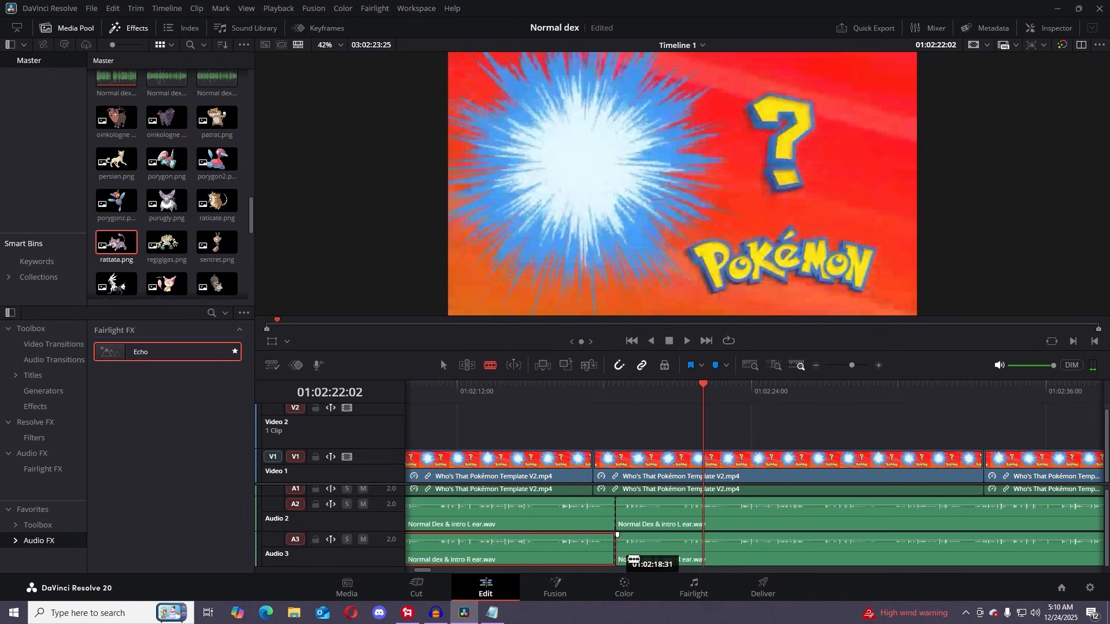
{"action": "left_click", "coordinate": [671, 506]}
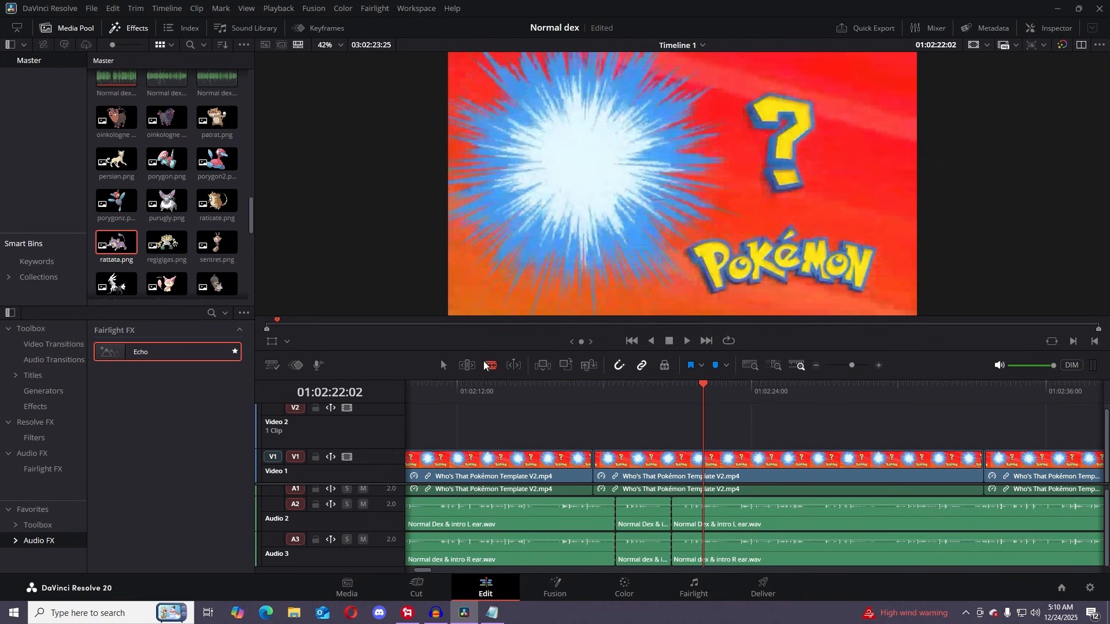
- Delete the short narration piece after about 01:02:18:30 on both ear tracks and shift the later clips back to close the gap
{"action": "left_click", "coordinate": [444, 365]}
{"action": "key", "text": "BackSpace"}
{"action": "left_click_drag", "start_coordinate": [735, 520], "coordinate": [680, 516]}
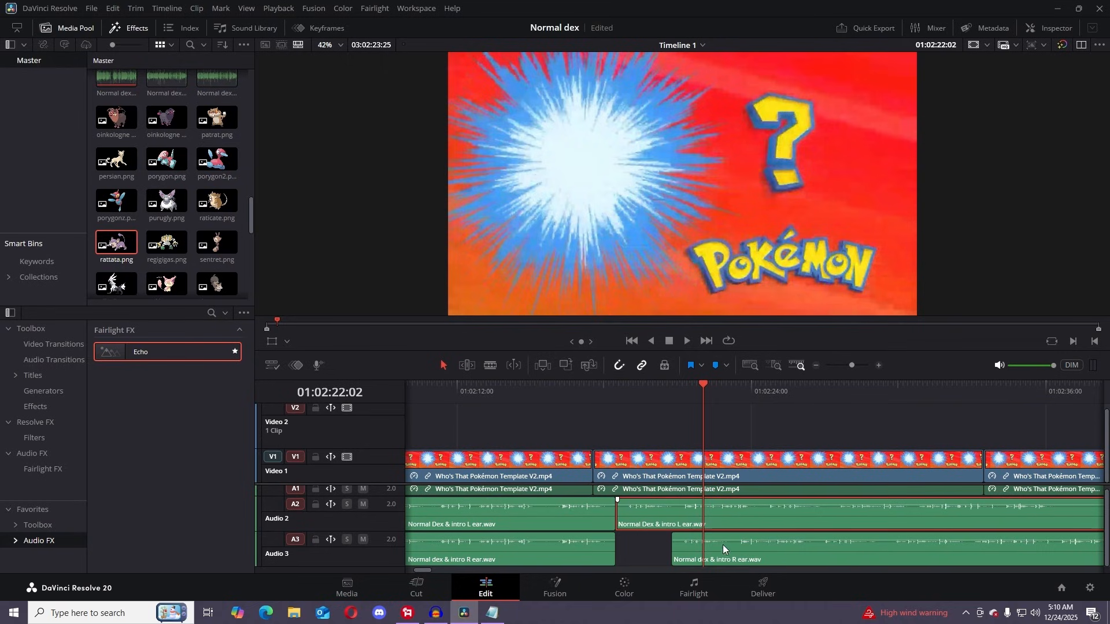
{"action": "left_click_drag", "start_coordinate": [722, 548], "coordinate": [683, 543]}
- Play the narration across the new join, from 01:02:17:34 to about 01:02:31:39
{"action": "left_click_drag", "start_coordinate": [703, 385], "coordinate": [595, 408]}
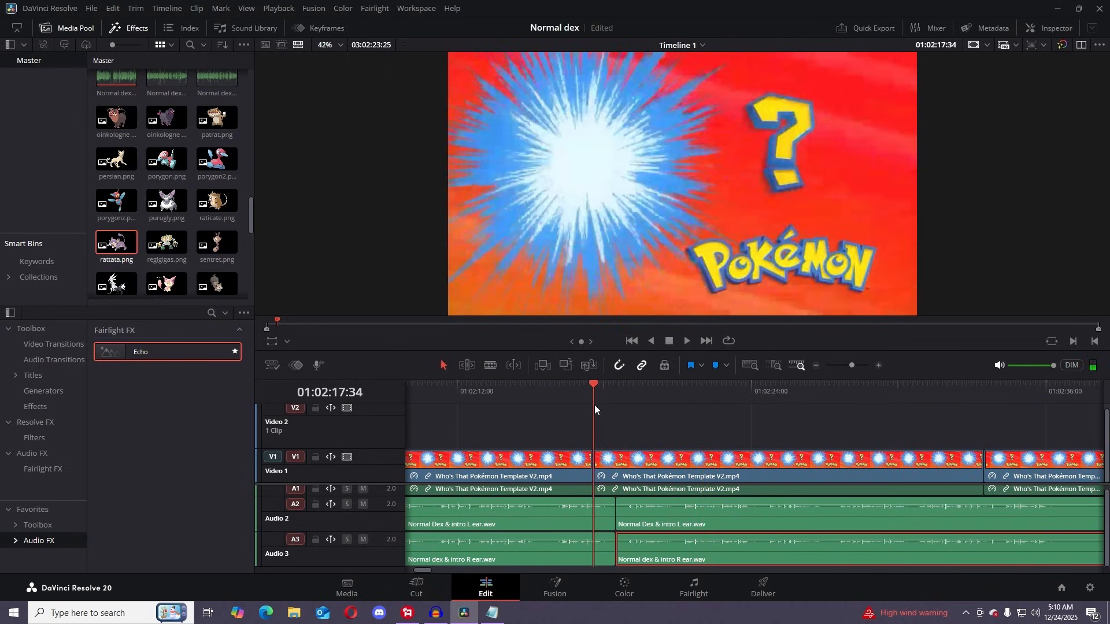
{"action": "left_click", "coordinate": [687, 341]}
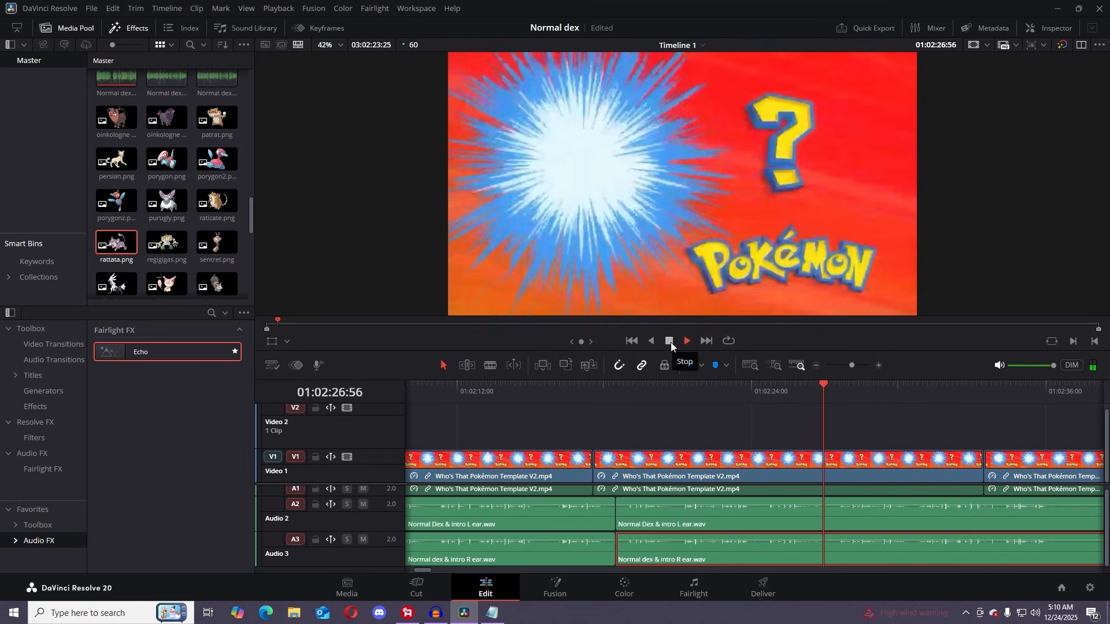
{"action": "left_click", "coordinate": [852, 366]}
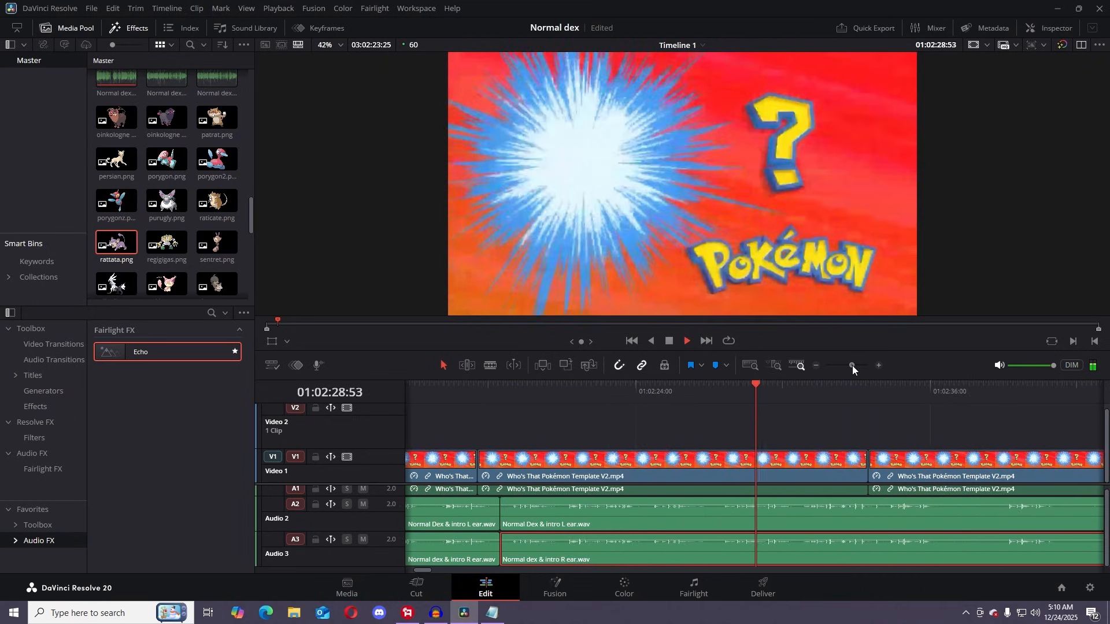
{"action": "left_click_drag", "start_coordinate": [853, 366], "coordinate": [850, 366]}
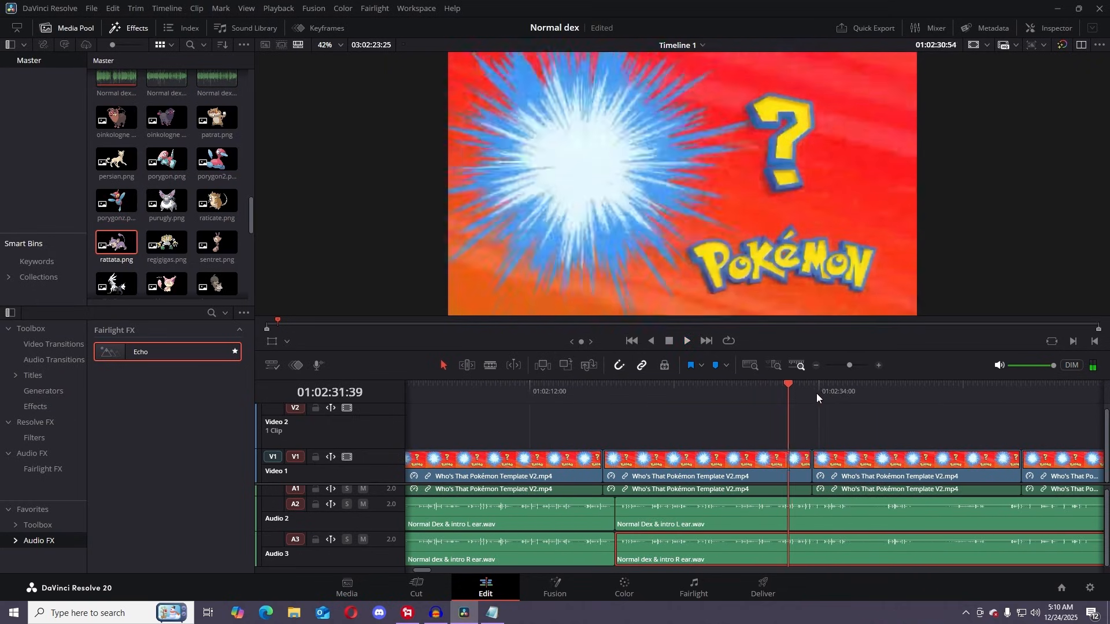
- Sample the narration further ahead near 01:02:48, and listen again from about 01:02:39 to 01:02:41:04
{"action": "left_click", "coordinate": [939, 401]}
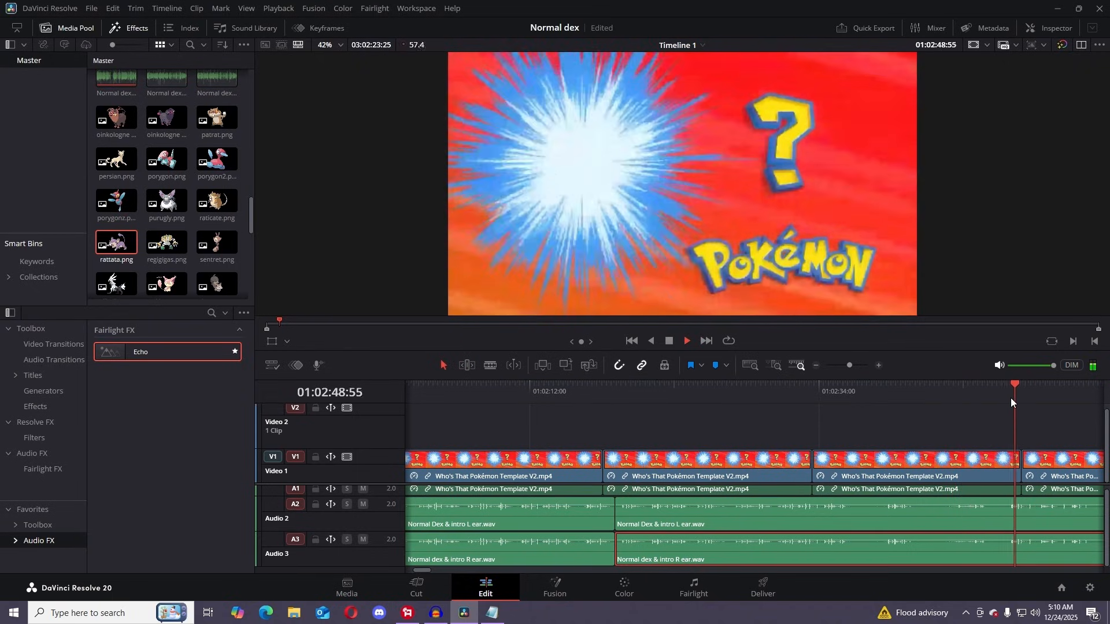
{"action": "key", "text": "space"}
{"action": "left_click", "coordinate": [884, 406]}
{"action": "key", "text": "space"}
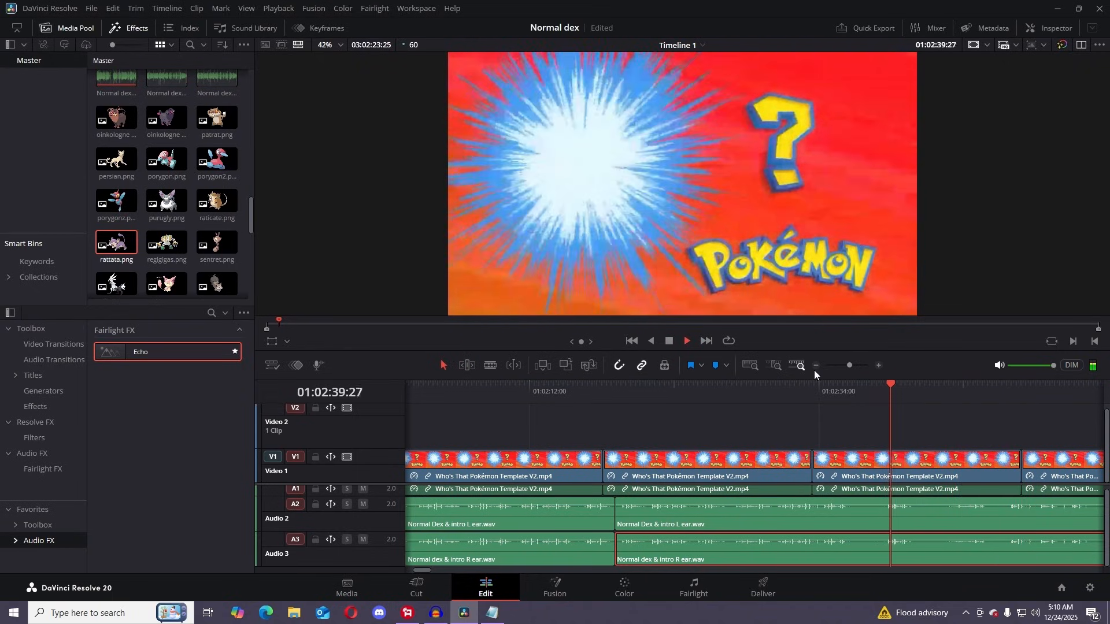
{"action": "left_click", "coordinate": [669, 341]}
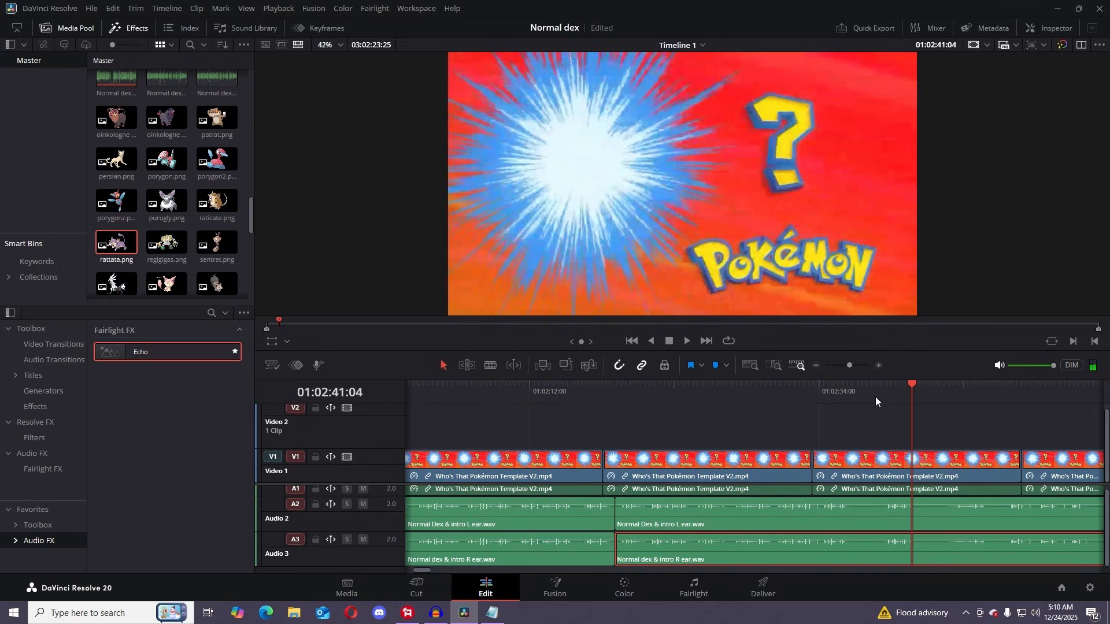
- Replay the narration from 01:02:27:12 to 01:02:30:18 and split both ear tracks at about 01:02:27:12
{"action": "left_click_drag", "start_coordinate": [919, 382], "coordinate": [727, 395]}
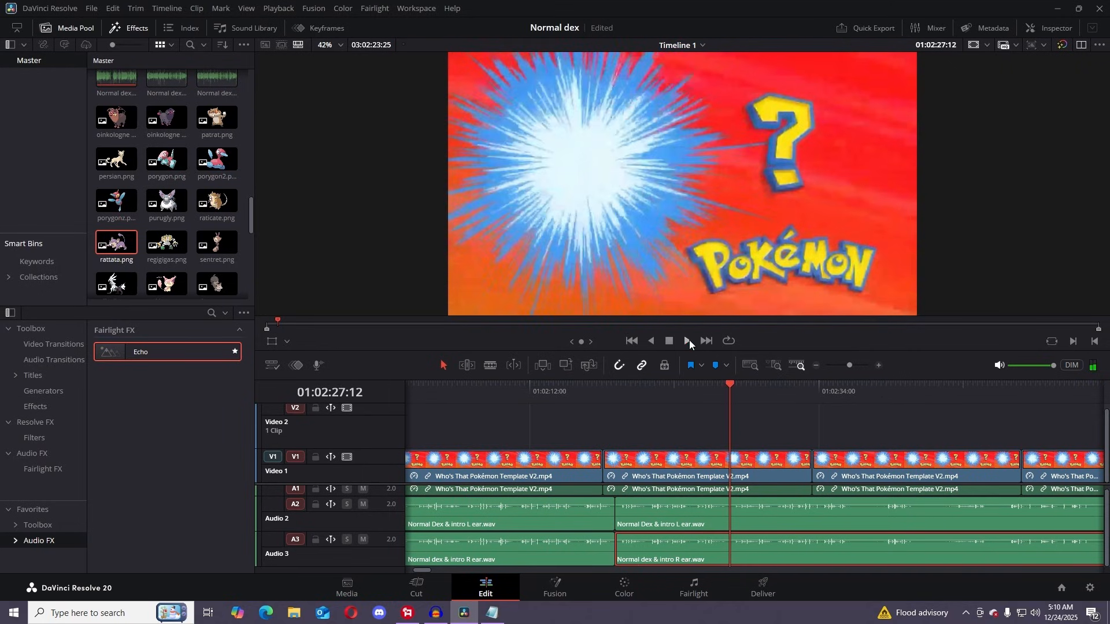
{"action": "left_click", "coordinate": [687, 341]}
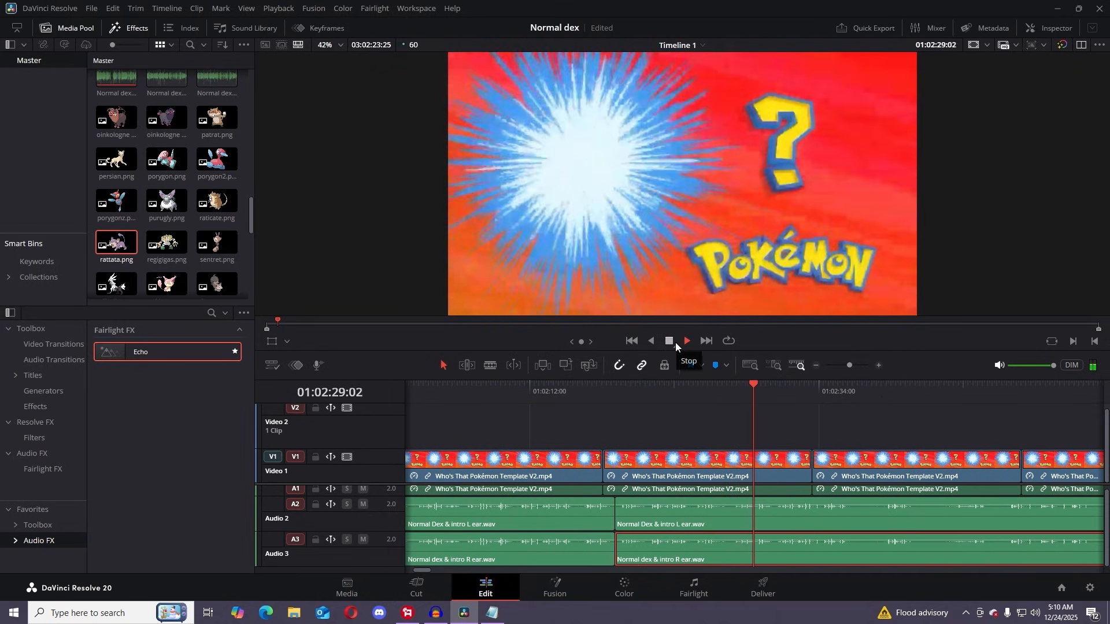
{"action": "left_click", "coordinate": [675, 345]}
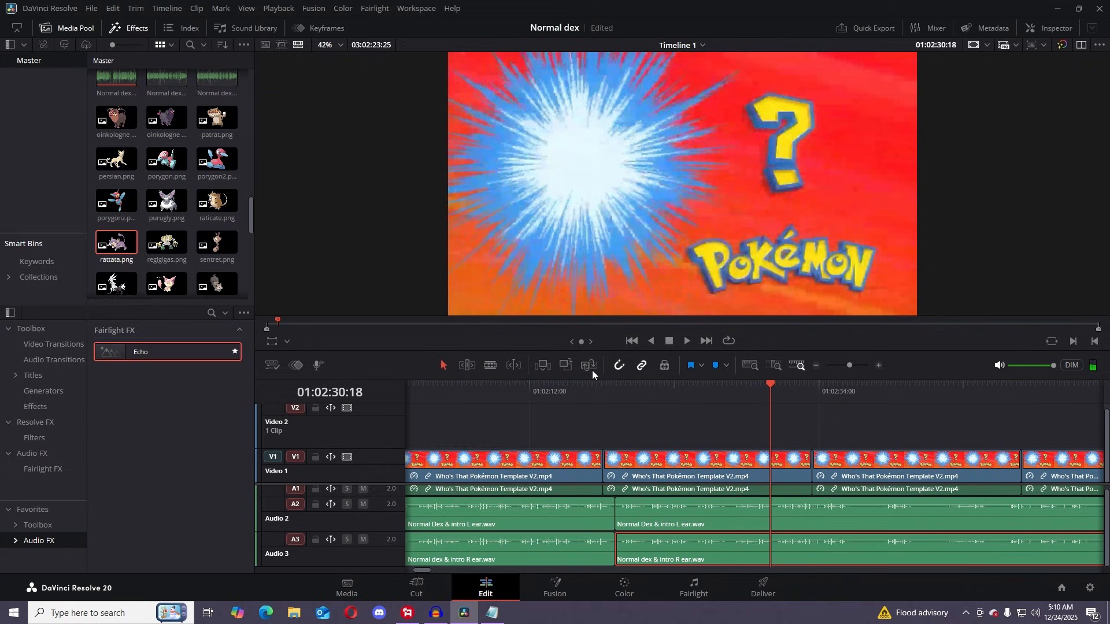
{"action": "left_click", "coordinate": [493, 369]}
{"action": "left_click", "coordinate": [731, 548]}
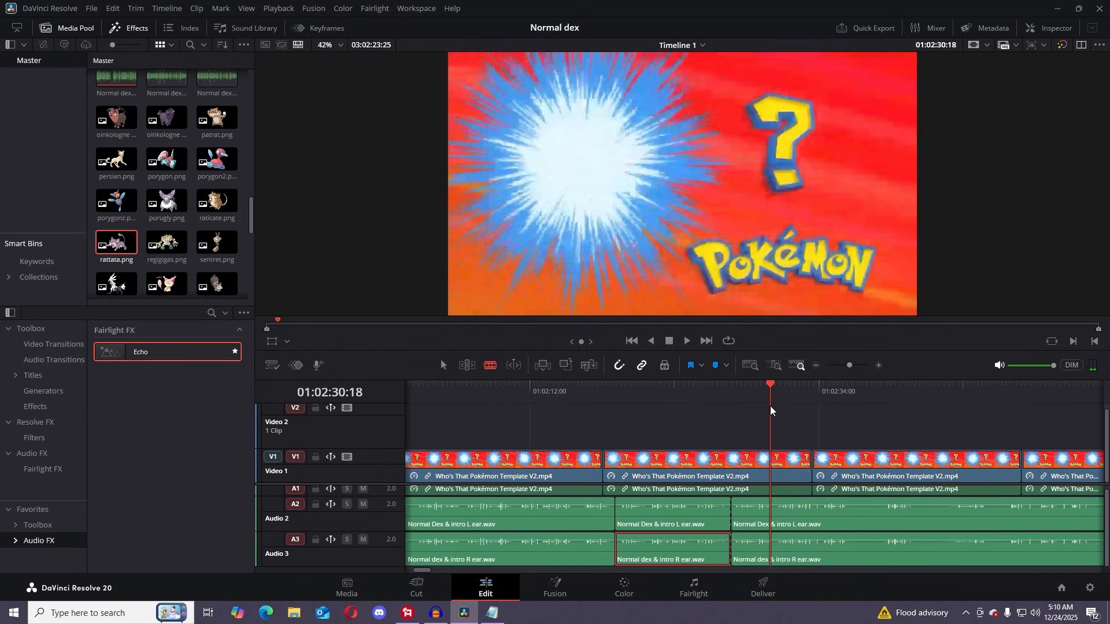
- Listen from 01:02:22:56 to 01:02:26:16 and split both ear tracks at about 01:02:24:20
{"action": "left_click_drag", "start_coordinate": [771, 410], "coordinate": [675, 408]}
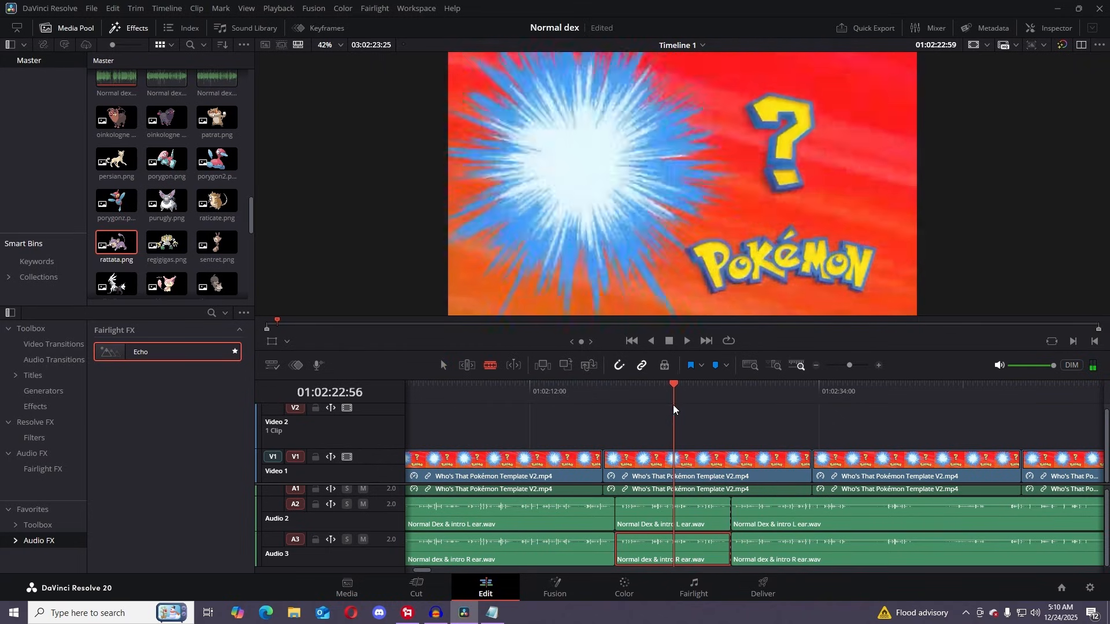
{"action": "left_click", "coordinate": [688, 341]}
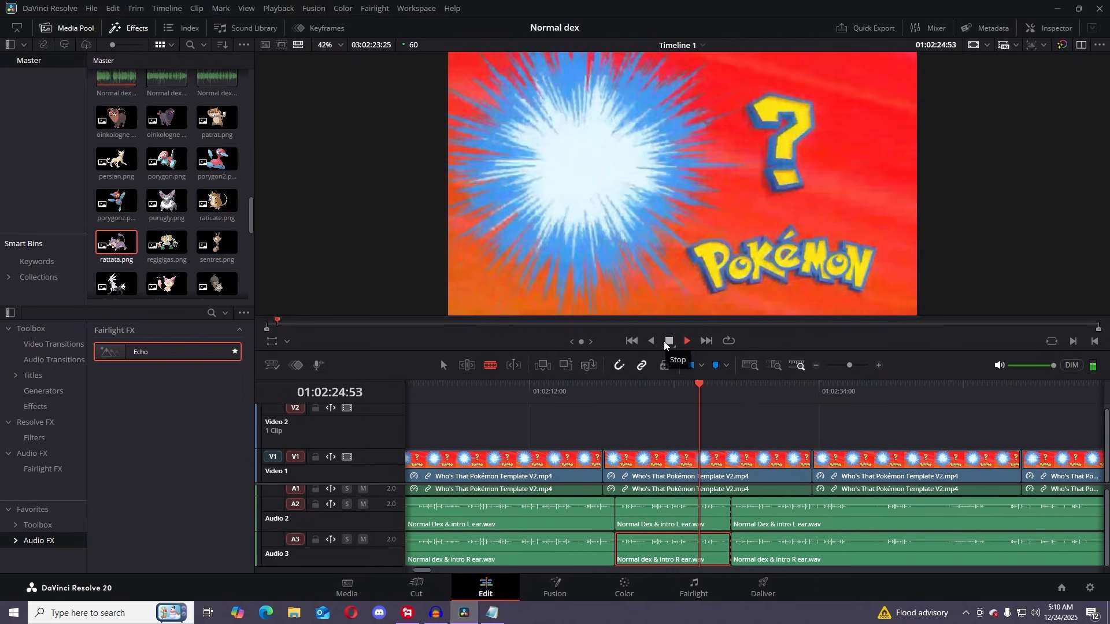
{"action": "left_click", "coordinate": [669, 342]}
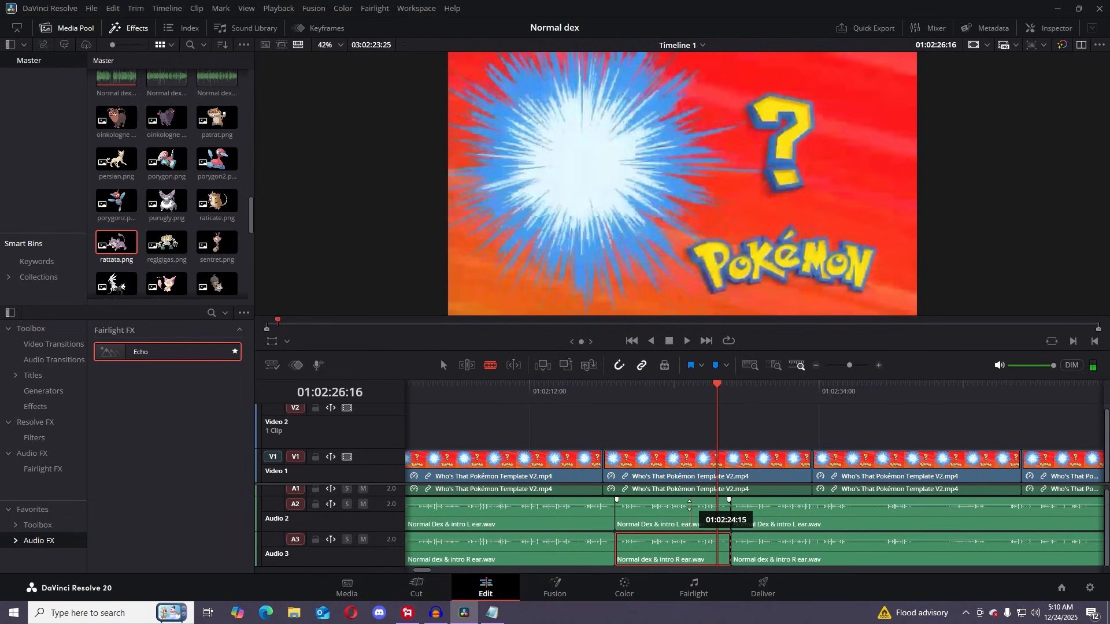
{"action": "left_click_drag", "start_coordinate": [698, 544], "coordinate": [694, 544]}
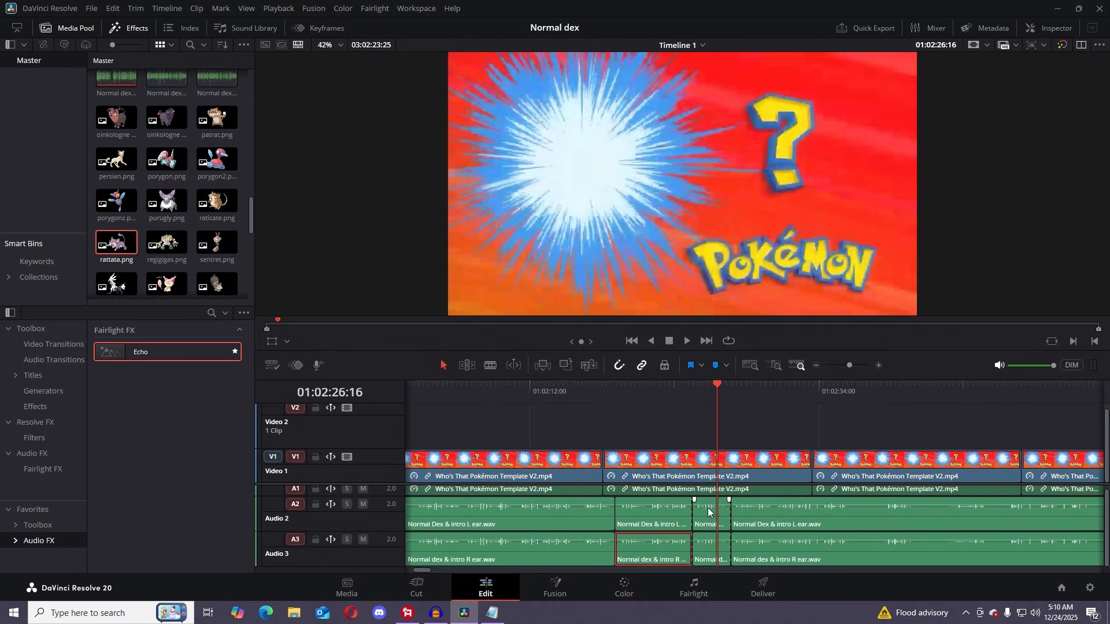
- Delete the narration between about 01:02:24:20 and 01:02:27:12 on both ear tracks and move the following clips back against the cut
{"action": "left_click", "coordinate": [710, 549]}
{"action": "key", "text": "BackSpace"}
{"action": "left_click_drag", "start_coordinate": [795, 514], "coordinate": [756, 517]}
{"action": "left_click_drag", "start_coordinate": [790, 554], "coordinate": [771, 554]}
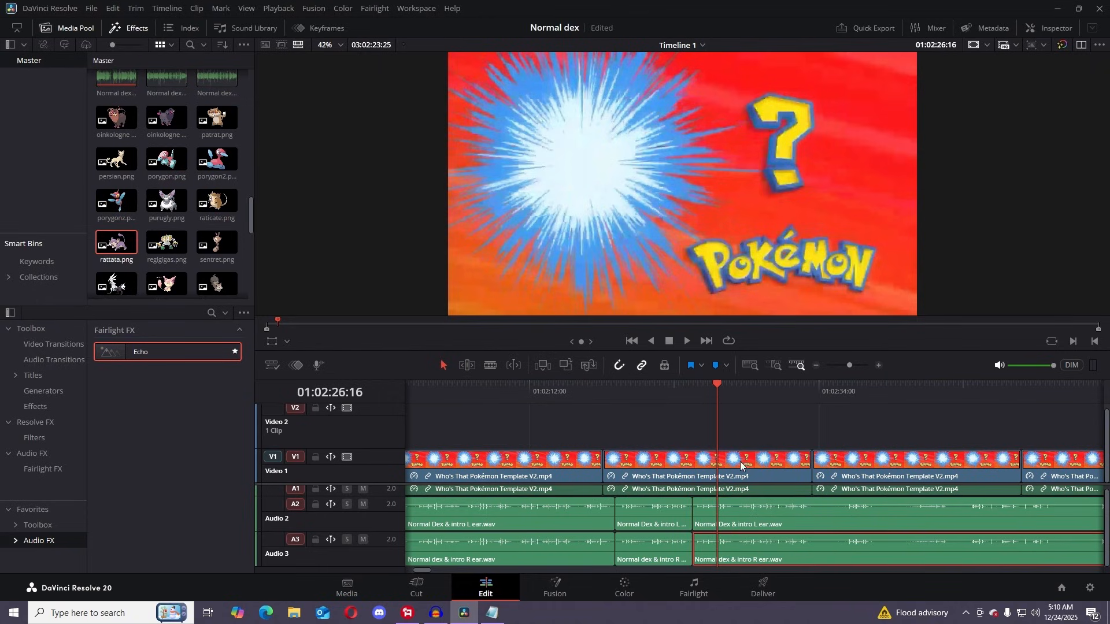
- Play on from 01:02:28:18 and split both ear tracks at about 01:02:31:10 and 01:02:35:50
{"action": "left_click_drag", "start_coordinate": [713, 401], "coordinate": [743, 399]}
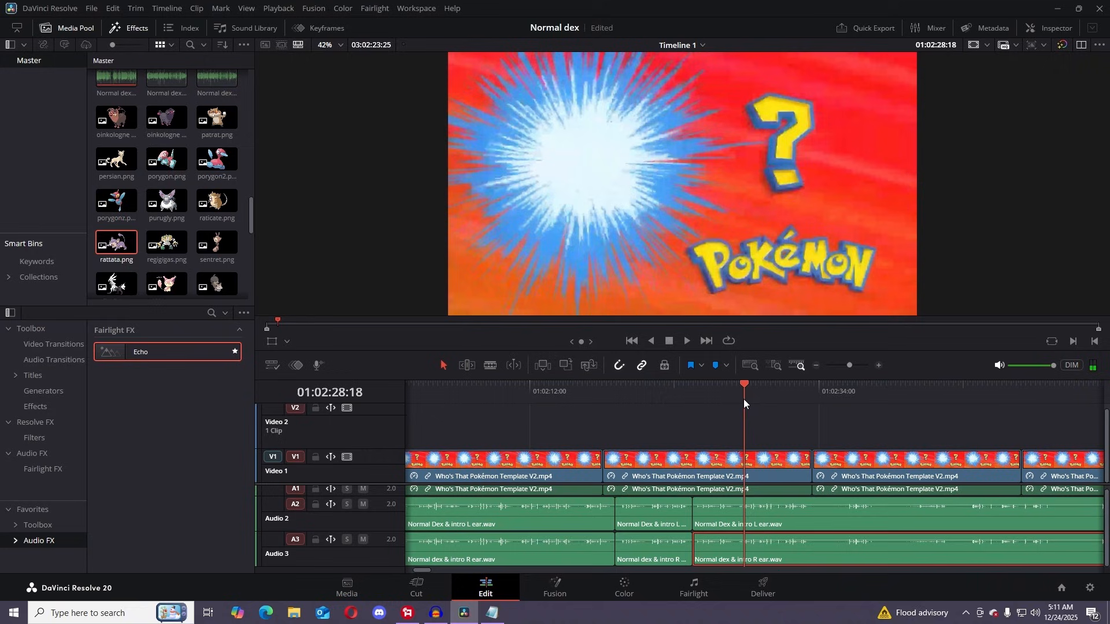
{"action": "left_click", "coordinate": [686, 342]}
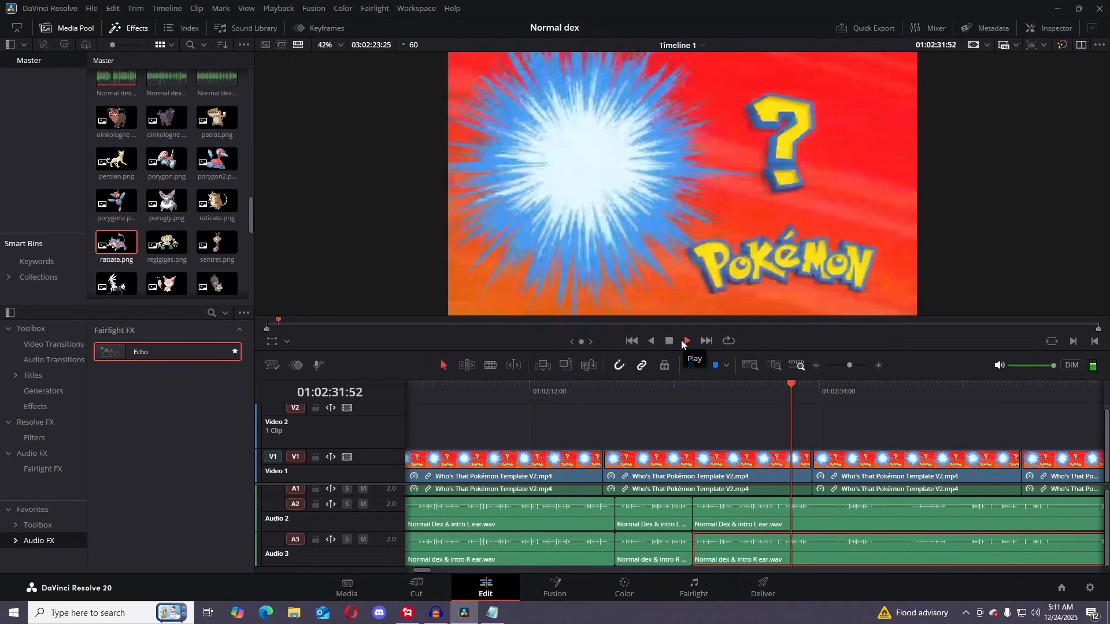
{"action": "left_click", "coordinate": [489, 365]}
{"action": "left_click", "coordinate": [784, 510]}
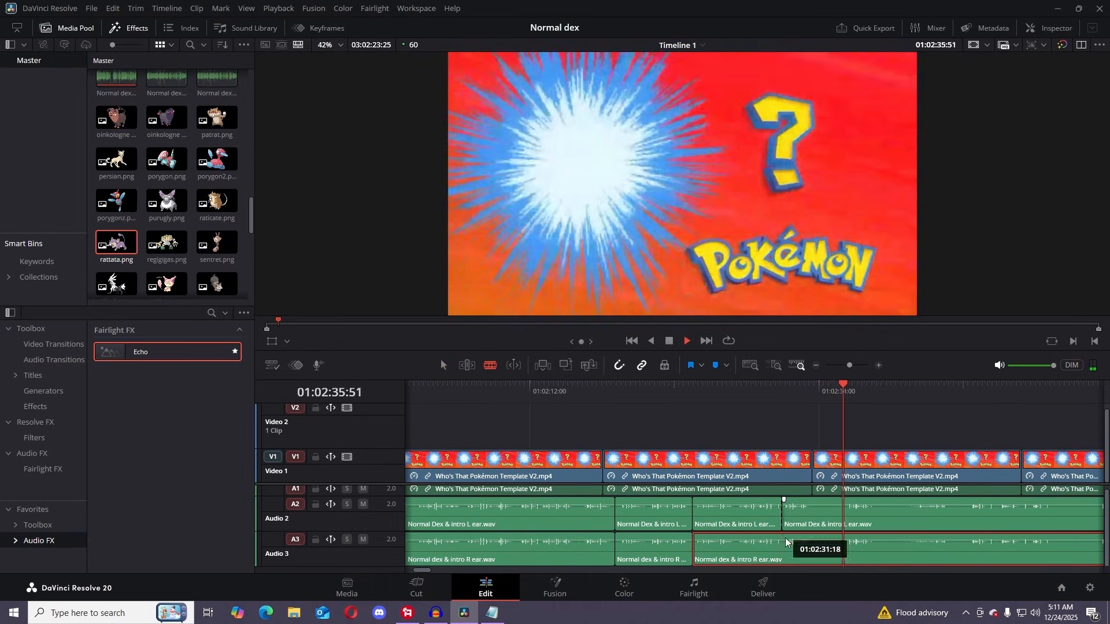
{"action": "left_click", "coordinate": [784, 541]}
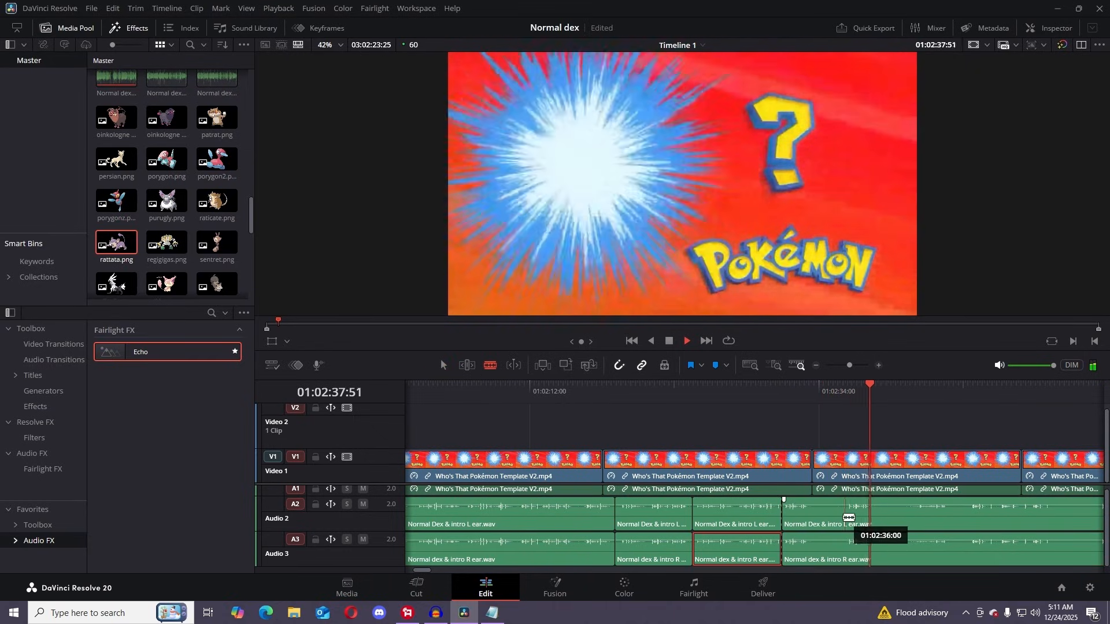
{"action": "left_click", "coordinate": [844, 511]}
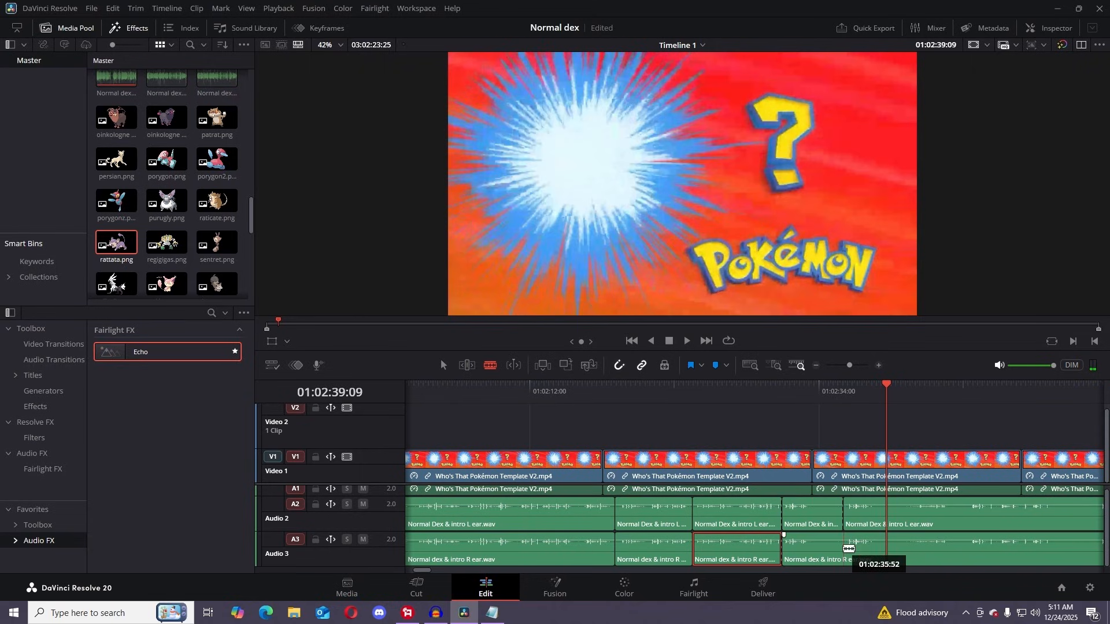
{"action": "left_click", "coordinate": [844, 547]}
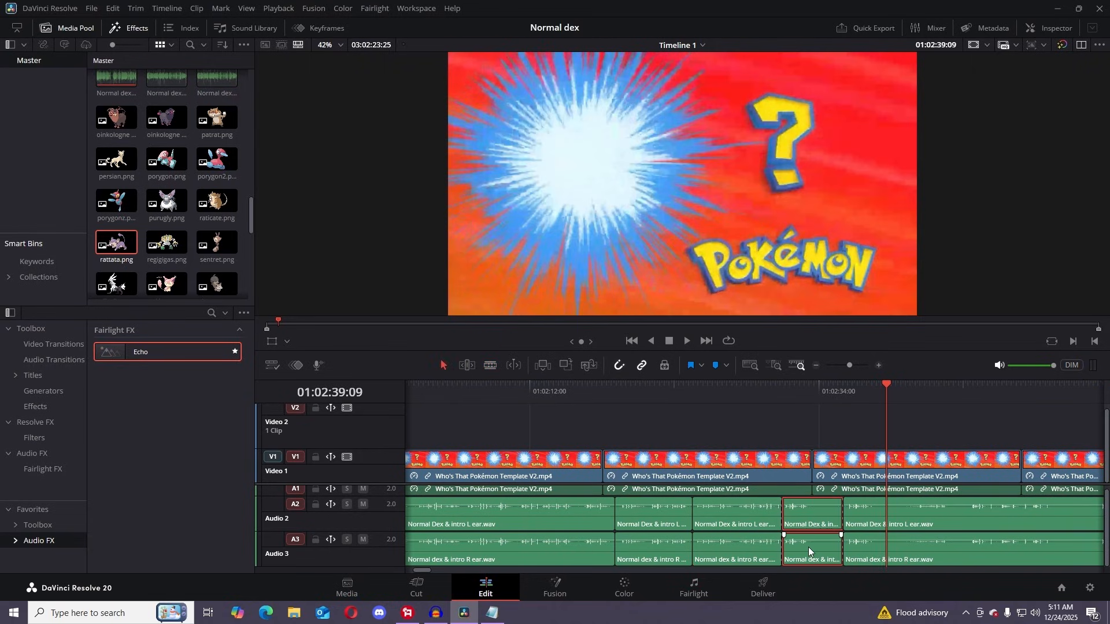
- Delete the narration between about 01:02:31:10 and 01:02:35:50 on both ear tracks and move the following clips back against the cut
{"action": "key", "text": "Delete"}
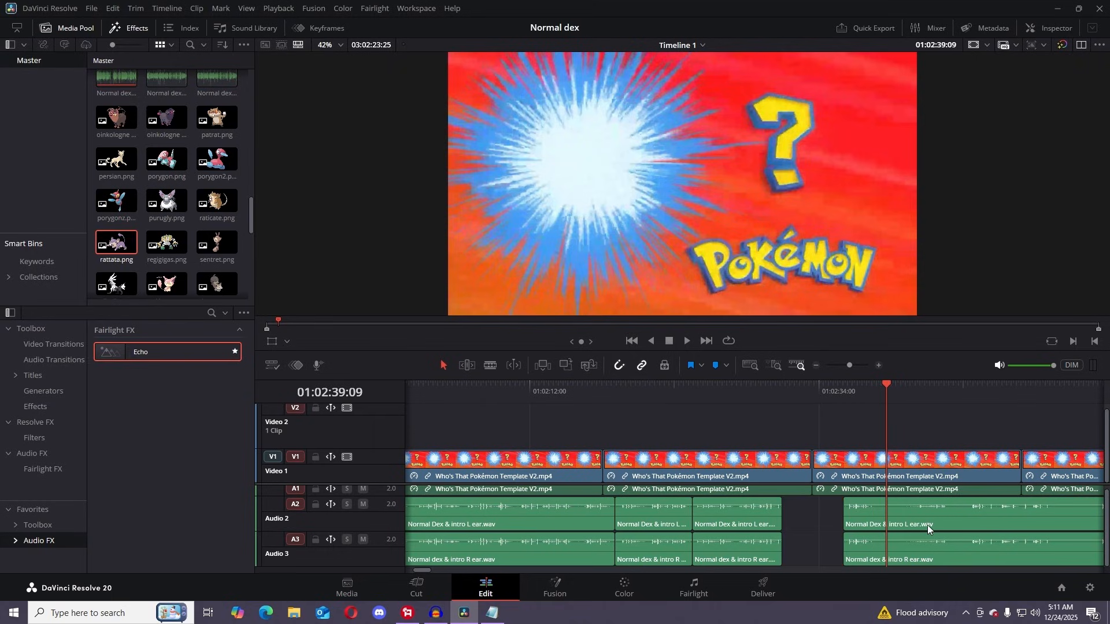
{"action": "left_click_drag", "start_coordinate": [900, 516], "coordinate": [866, 517]}
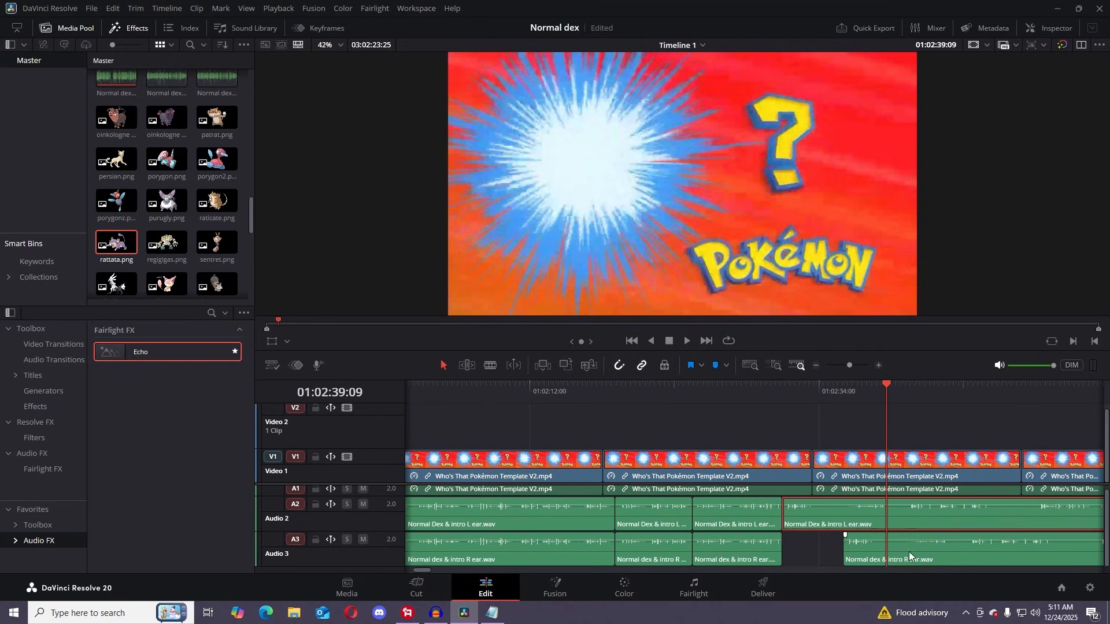
{"action": "left_click_drag", "start_coordinate": [917, 556], "coordinate": [857, 553]}
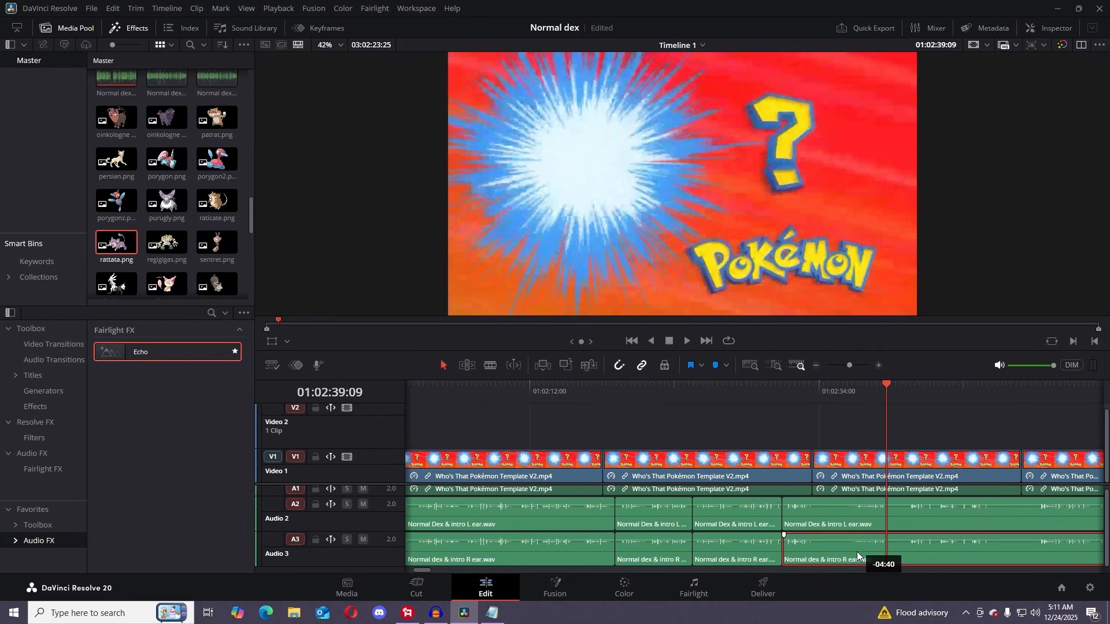
- Replay the narration from 01:02:30:06 and split both ear tracks at 01:02:33:58
{"action": "left_click", "coordinate": [769, 402]}
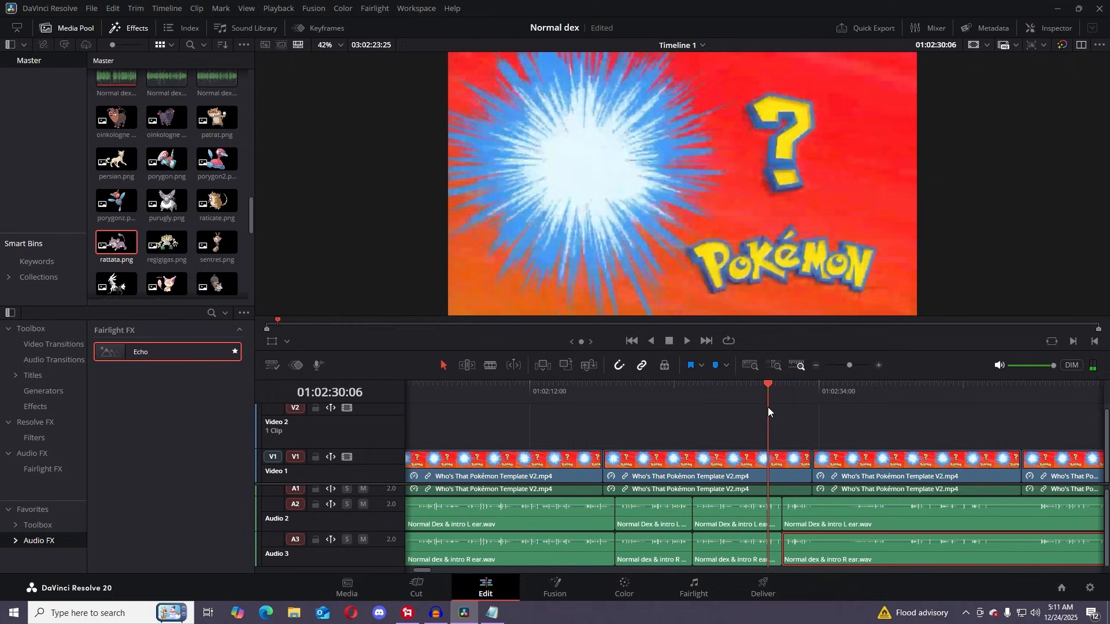
{"action": "left_click", "coordinate": [688, 343]}
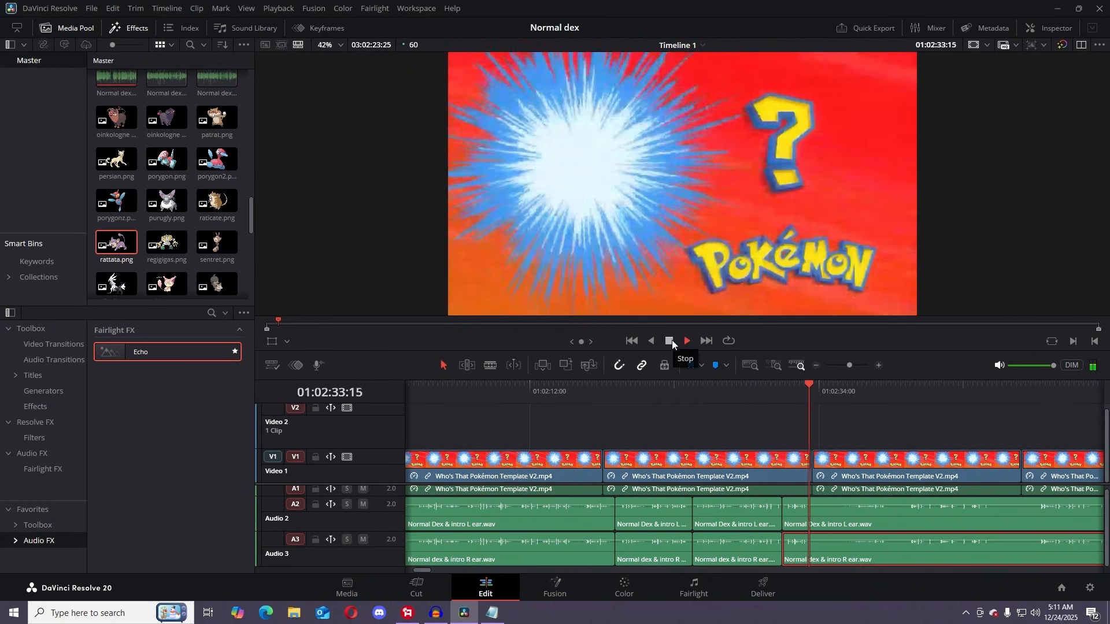
{"action": "left_click", "coordinate": [671, 342]}
{"action": "left_click", "coordinate": [491, 365]}
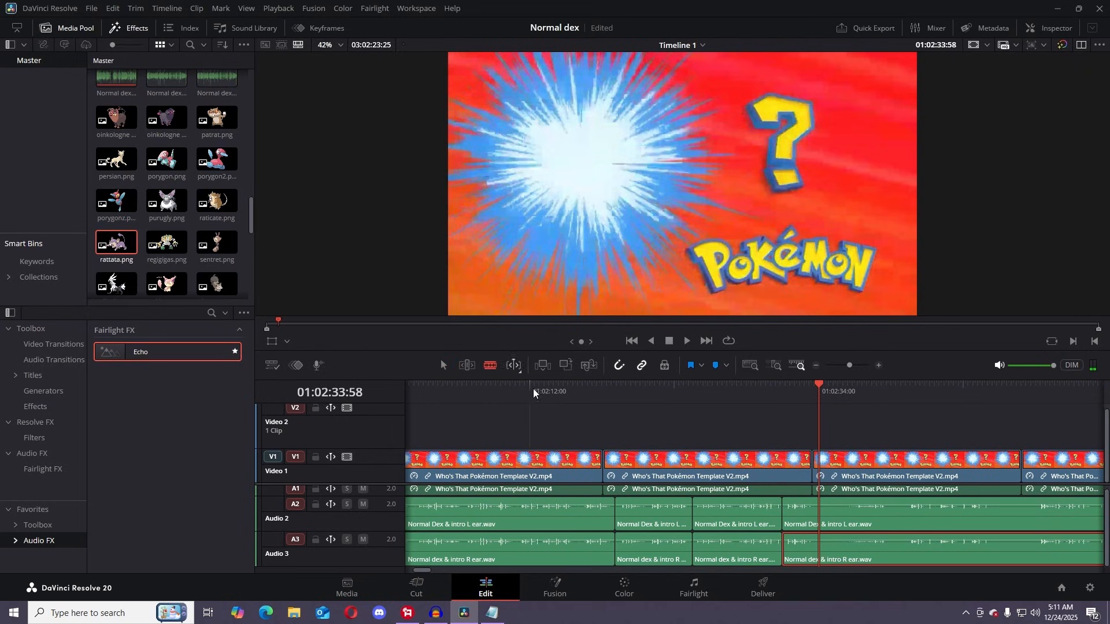
{"action": "left_click", "coordinate": [817, 541]}
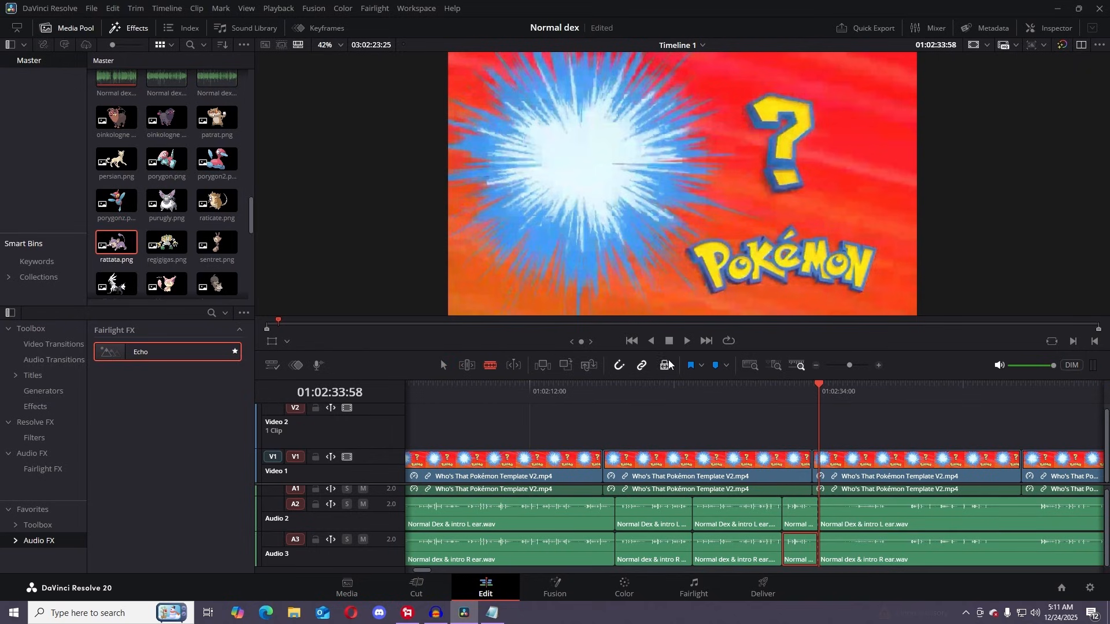
- Replay the edited narration from about 01:02:13 across the recent cuts up to about 01:02:35
{"action": "left_click_drag", "start_coordinate": [837, 393], "coordinate": [558, 392]}
{"action": "left_click", "coordinate": [850, 367]}
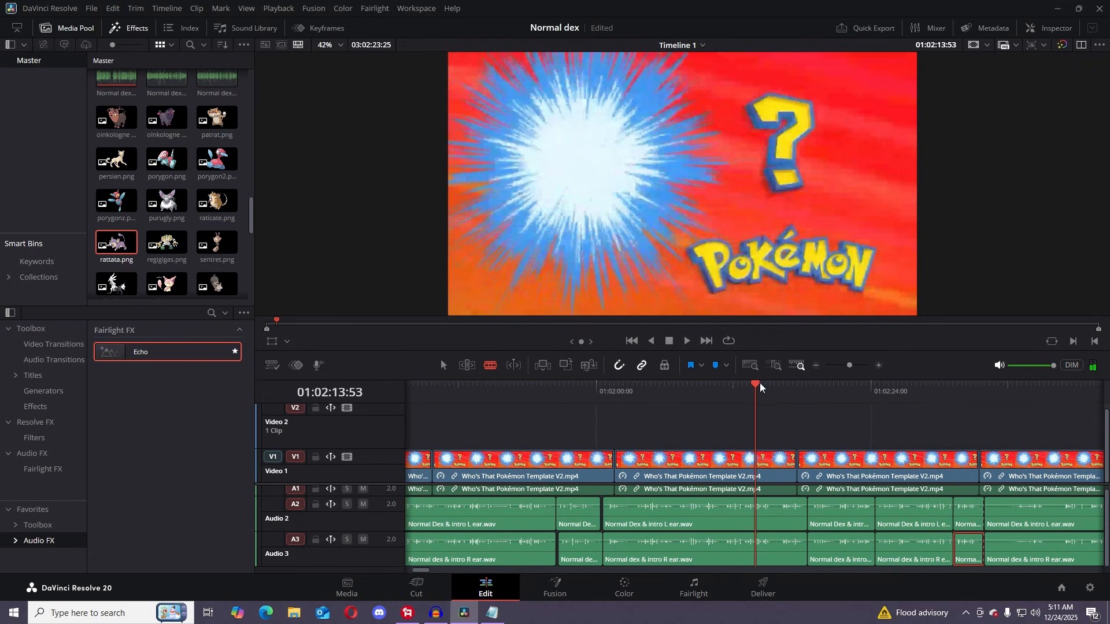
{"action": "left_click_drag", "start_coordinate": [761, 387], "coordinate": [779, 399]}
{"action": "left_click", "coordinate": [687, 342]}
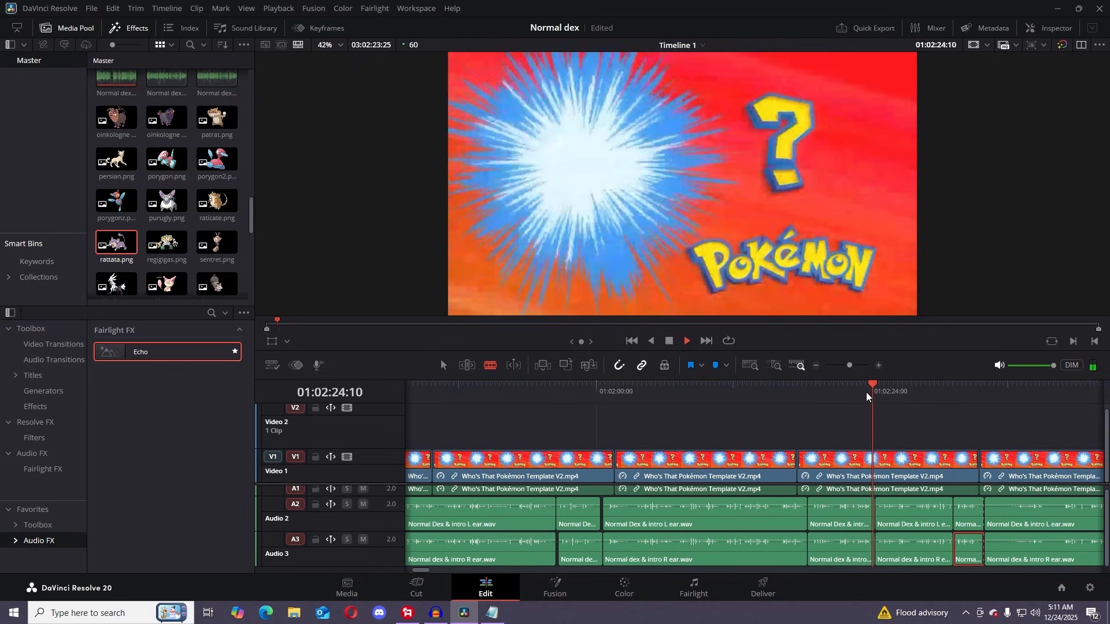
{"action": "left_click_drag", "start_coordinate": [747, 396], "coordinate": [745, 399]}
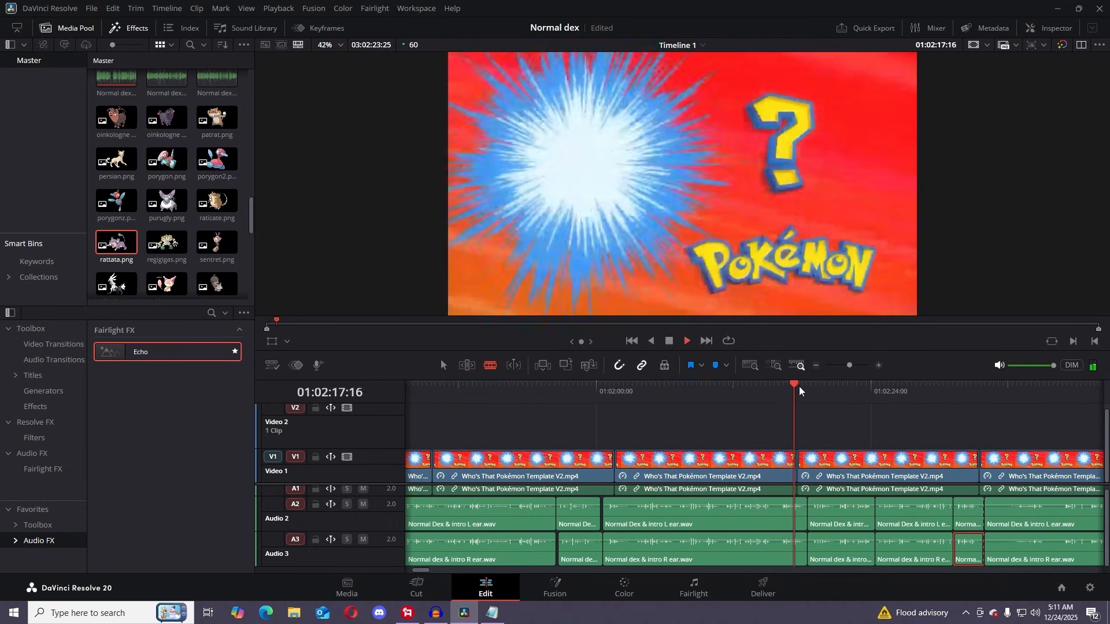
{"action": "left_click_drag", "start_coordinate": [801, 390], "coordinate": [978, 411]}
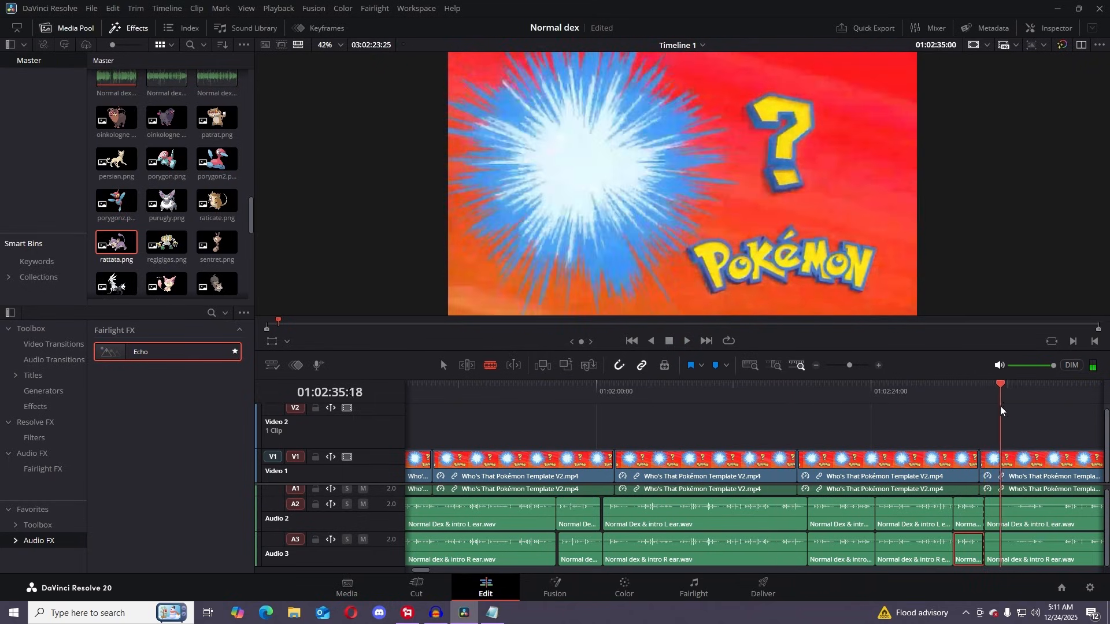
- Listen on from 01:02:39:24 and split both ear tracks at about 01:02:42:50
{"action": "left_click_drag", "start_coordinate": [850, 366], "coordinate": [847, 367]}
{"action": "left_click_drag", "start_coordinate": [758, 392], "coordinate": [769, 392]}
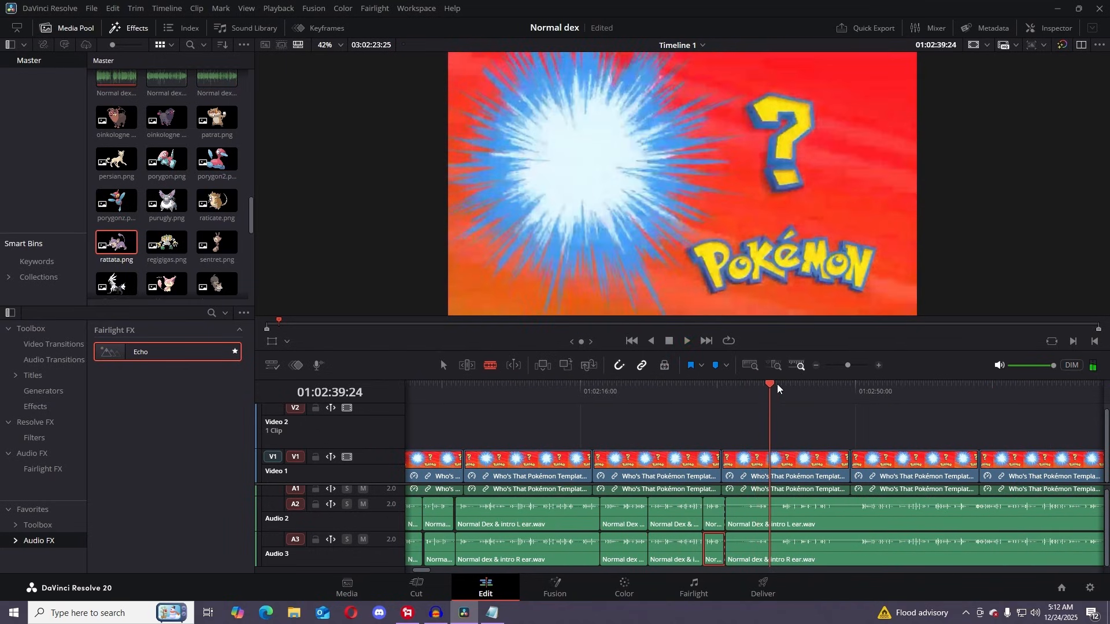
{"action": "key", "text": "space"}
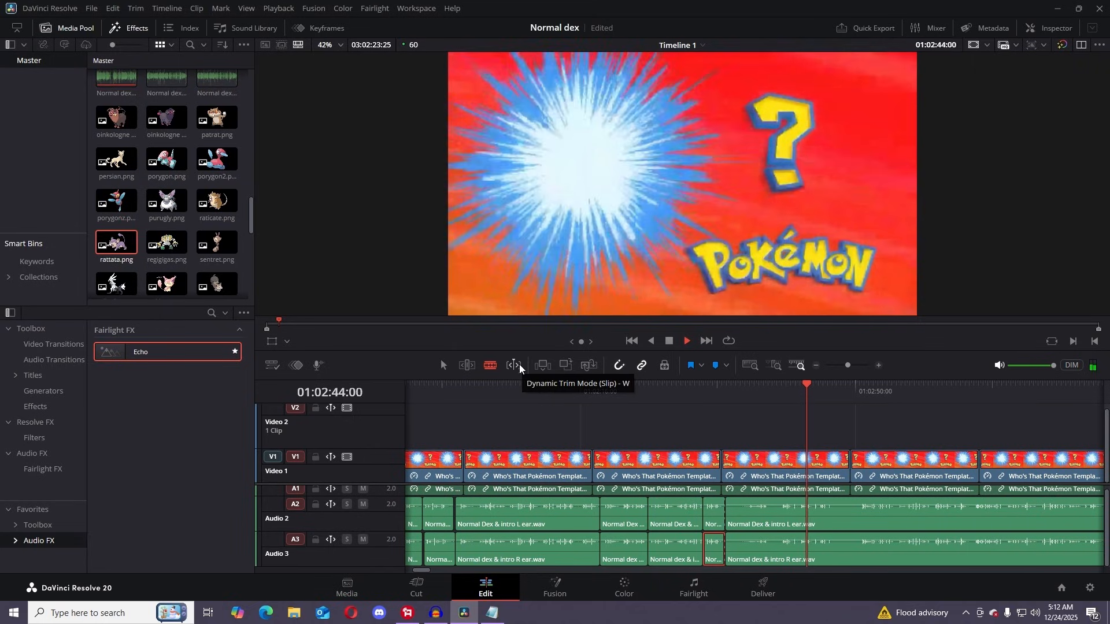
{"action": "left_click", "coordinate": [802, 514]}
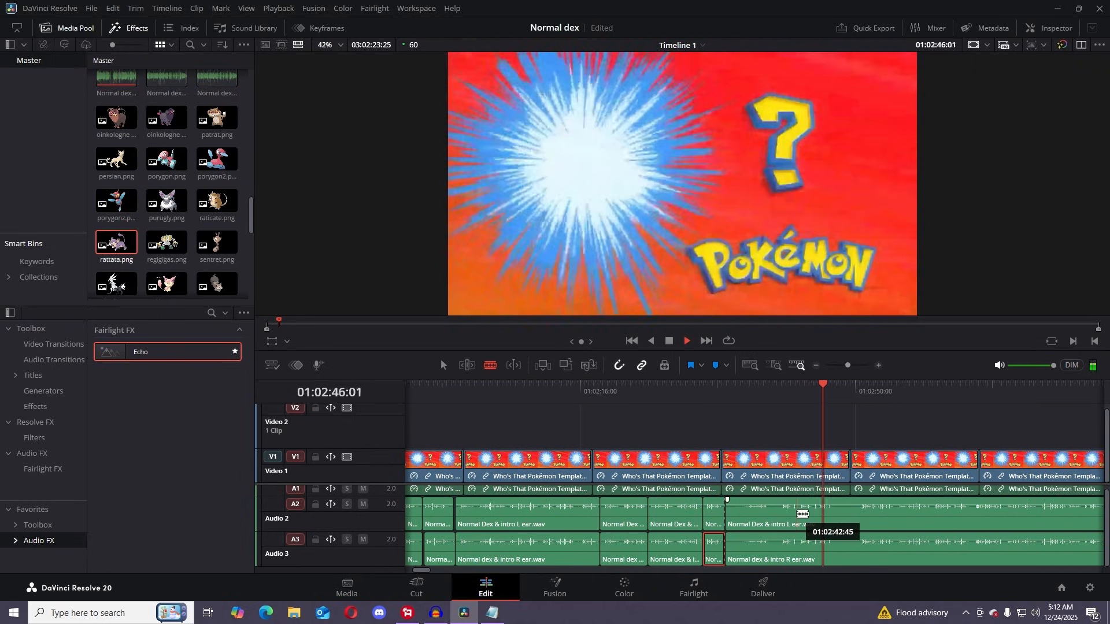
{"action": "left_click", "coordinate": [798, 549]}
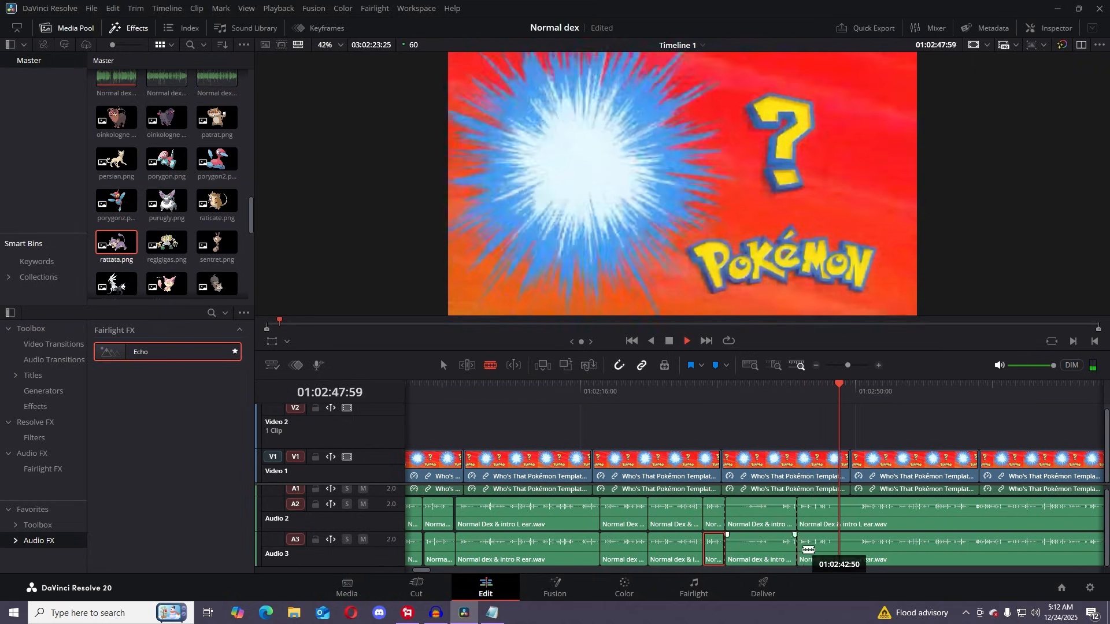
- Delete the narration between 01:02:33:58 and about 01:02:42:50 on both ear tracks and close the gap with the following clips
{"action": "left_click", "coordinate": [444, 365]}
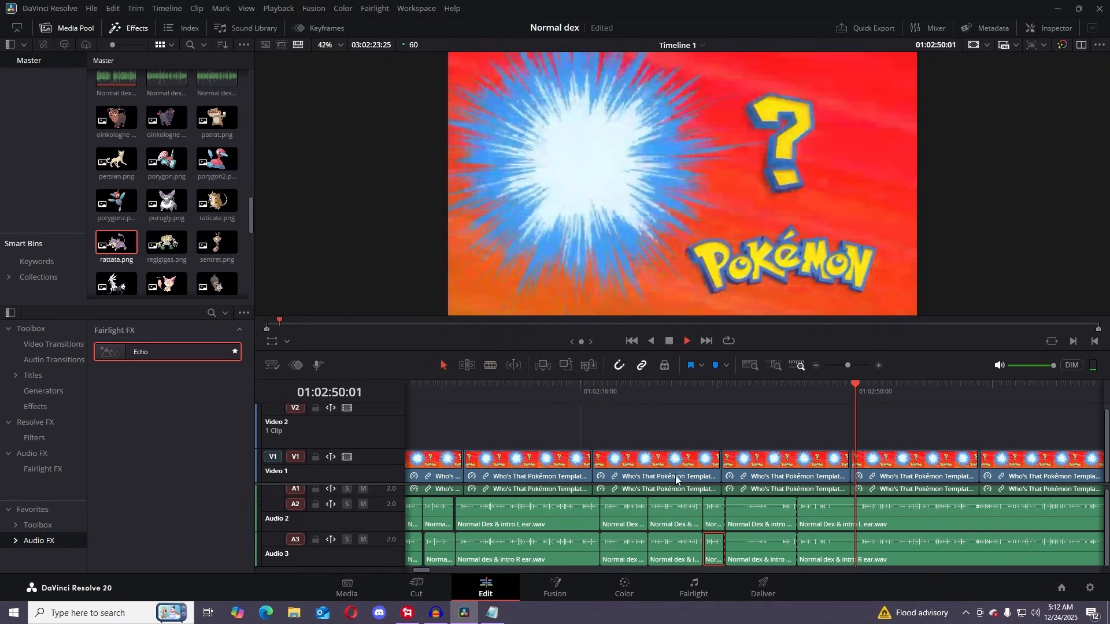
{"action": "left_click", "coordinate": [773, 512]}
{"action": "key", "text": "BackSpace"}
{"action": "left_click", "coordinate": [779, 549]}
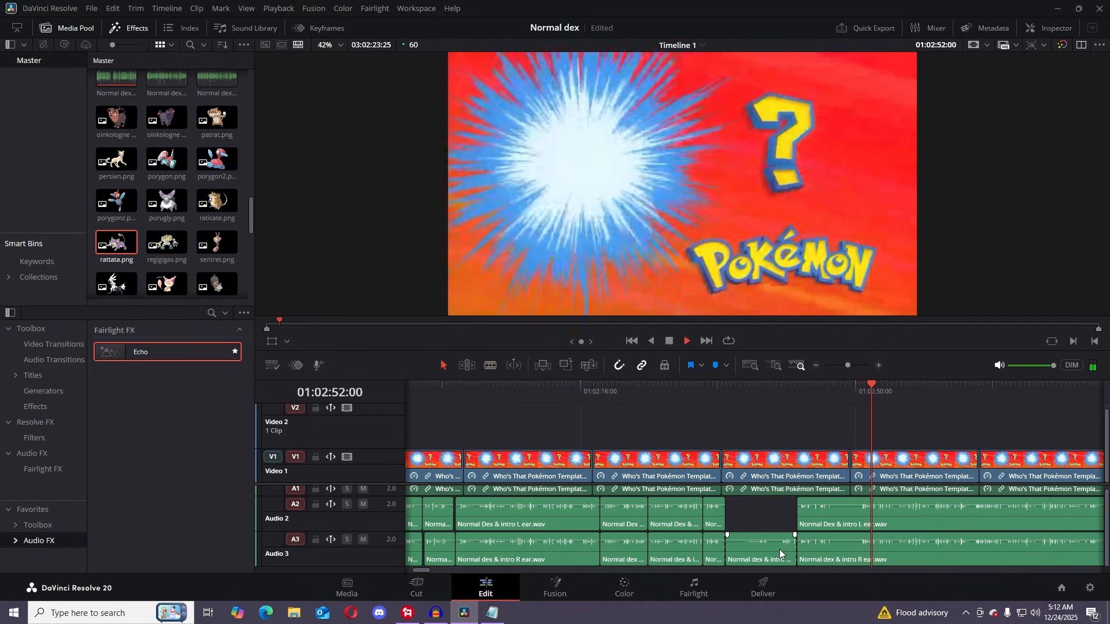
{"action": "key", "text": "BackSpace"}
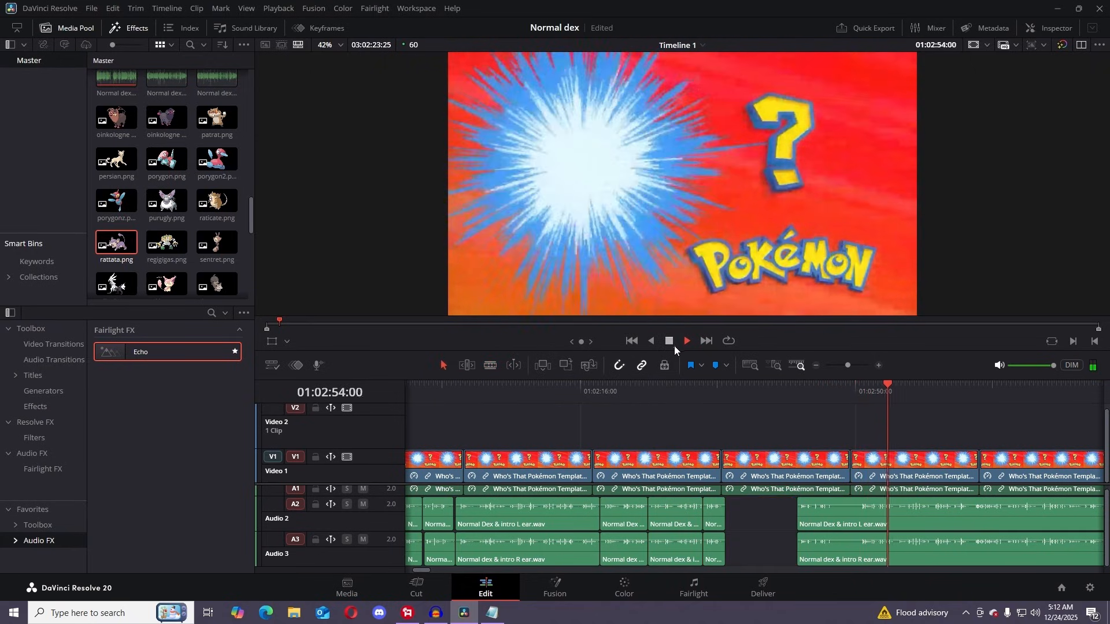
{"action": "key", "text": "space"}
{"action": "left_click_drag", "start_coordinate": [853, 512], "coordinate": [778, 514]}
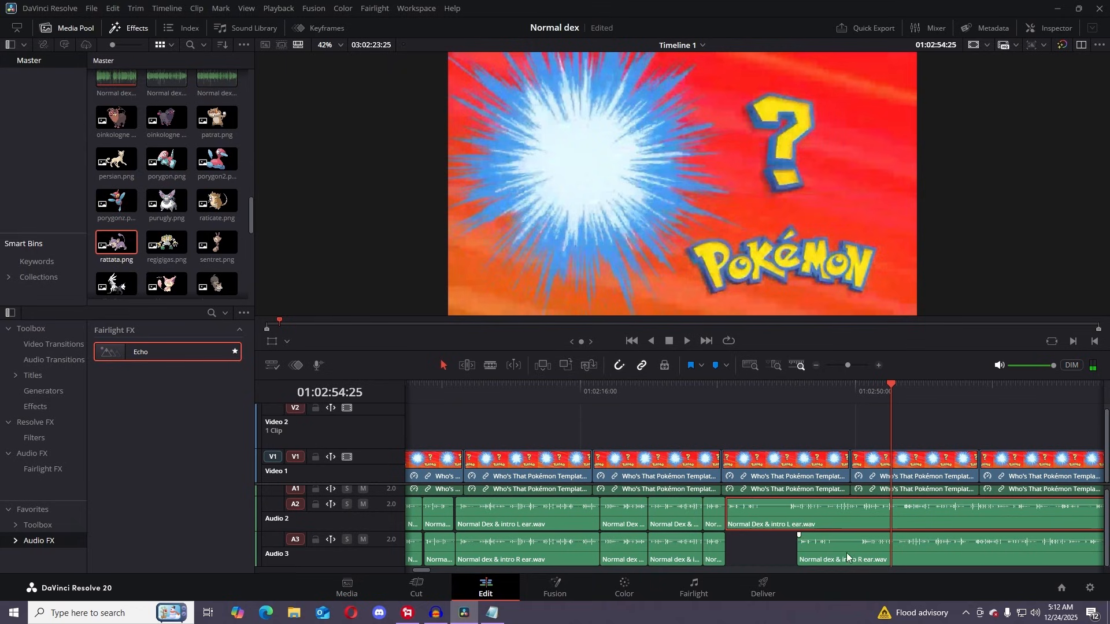
{"action": "left_click_drag", "start_coordinate": [847, 557], "coordinate": [779, 557]}
- Extend the end of the rattata.png clip on Video 2 to 01:02:54:25 and enlarge the timeline area to fit all tracks
{"action": "left_click_drag", "start_coordinate": [850, 366], "coordinate": [843, 367]}
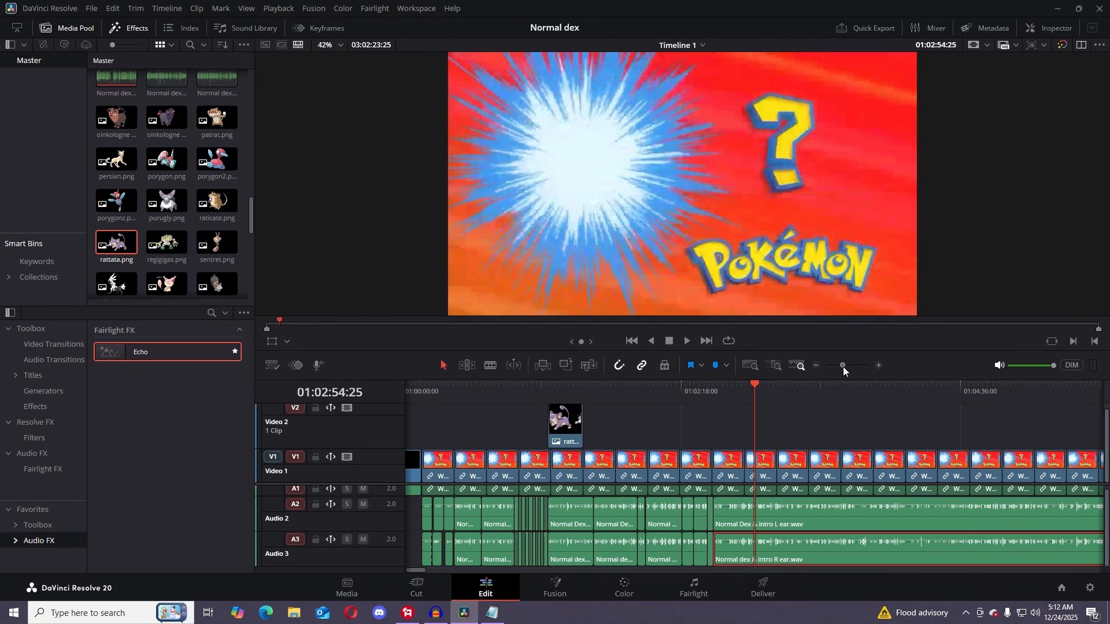
{"action": "left_click_drag", "start_coordinate": [843, 366], "coordinate": [844, 365]}
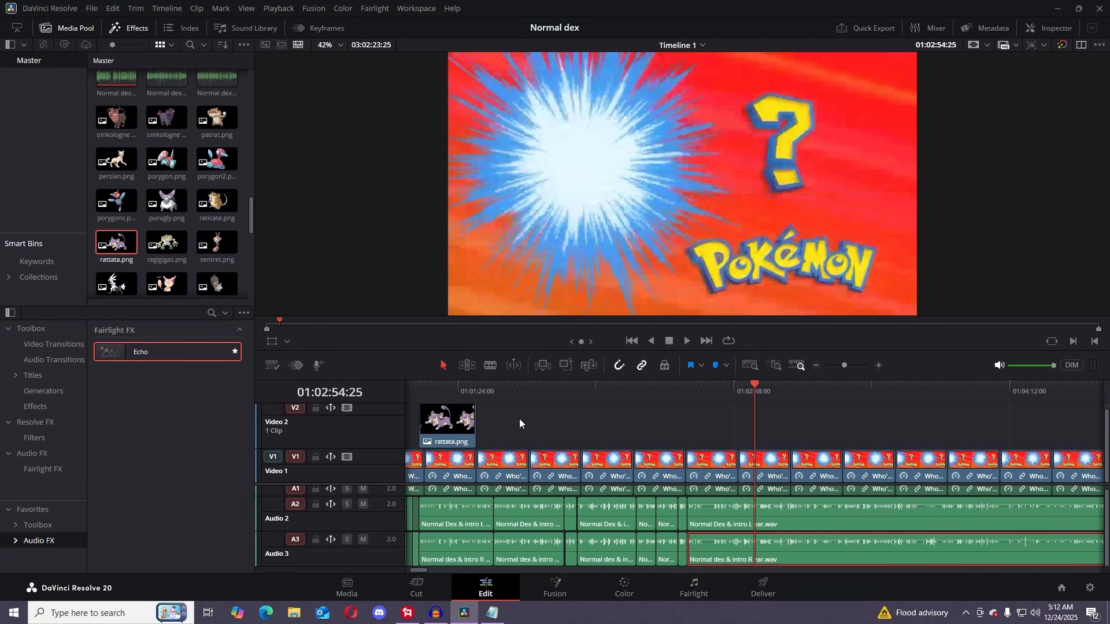
{"action": "left_click_drag", "start_coordinate": [476, 415], "coordinate": [754, 430]}
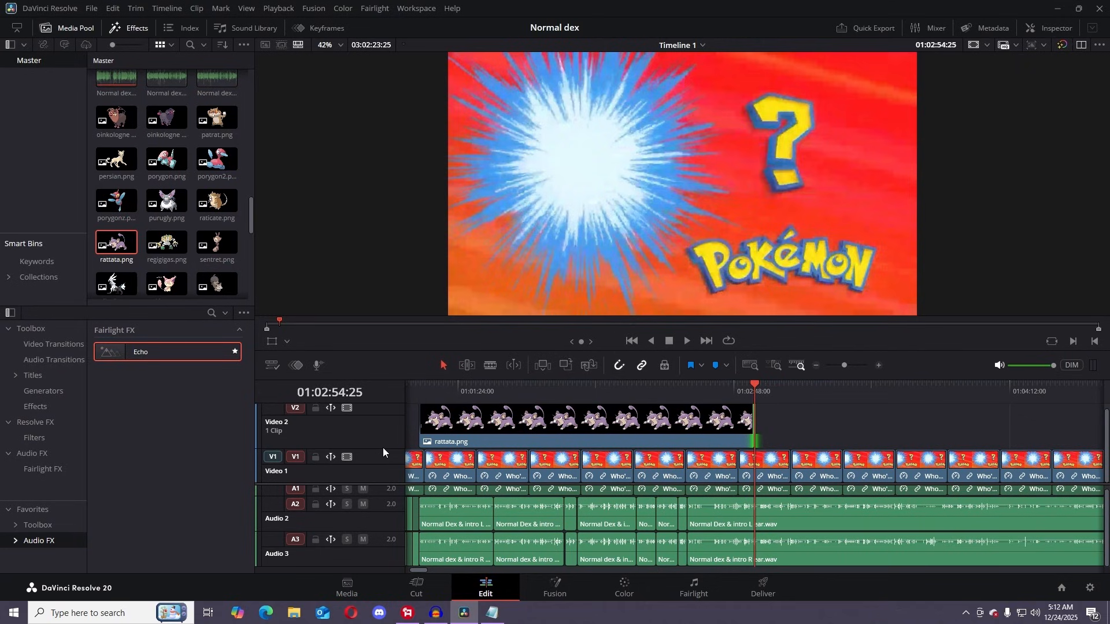
{"action": "left_click_drag", "start_coordinate": [369, 451], "coordinate": [385, 497]}
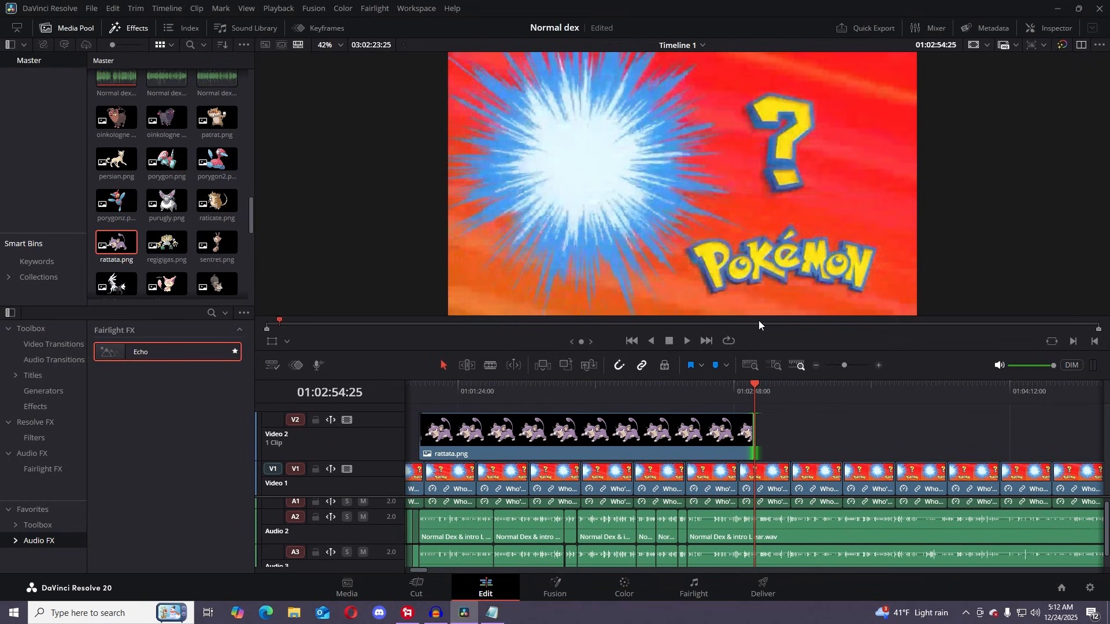
{"action": "left_click_drag", "start_coordinate": [733, 351], "coordinate": [737, 329]}
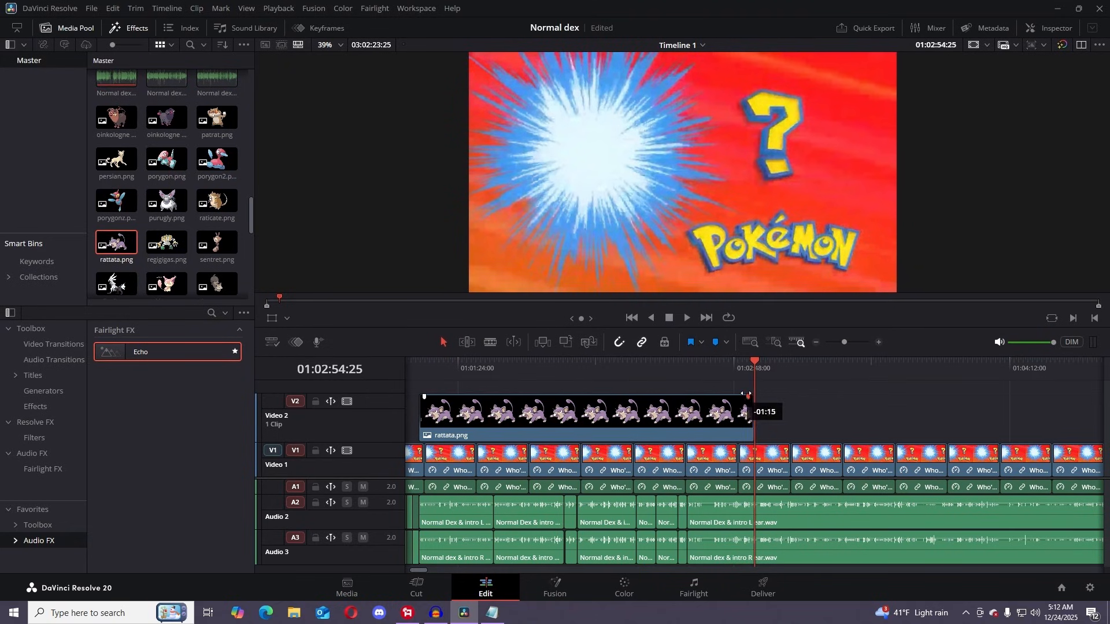
- Play the ending of the rattata.png clip and trim its end back to about 01:02:33:25
{"action": "left_click_drag", "start_coordinate": [764, 369], "coordinate": [733, 363]}
{"action": "left_click", "coordinate": [685, 322]}
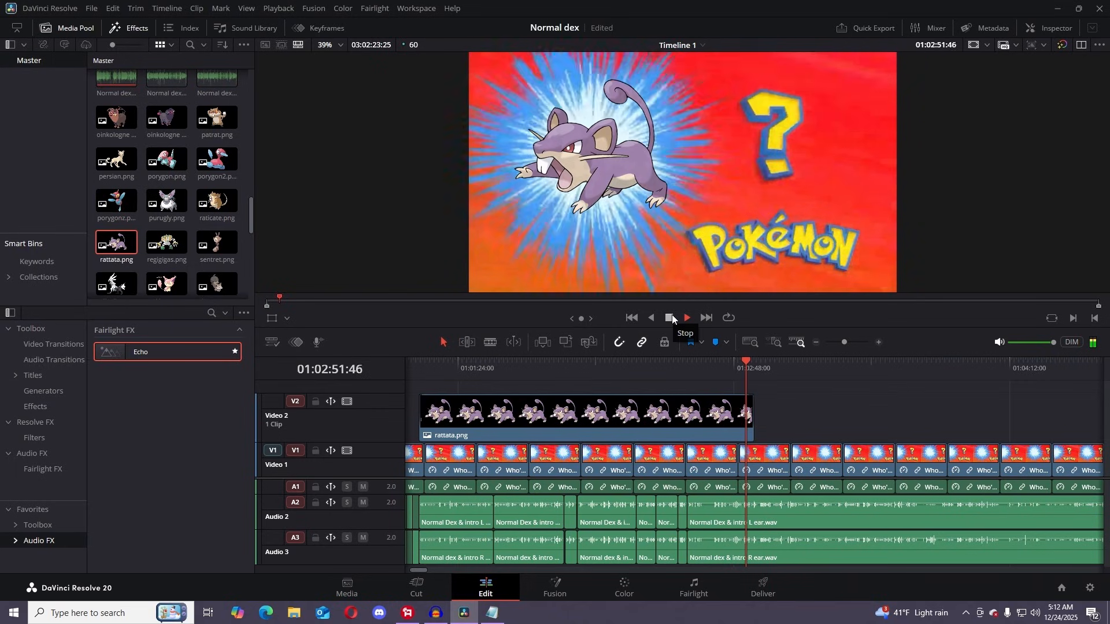
{"action": "left_click", "coordinate": [671, 318]}
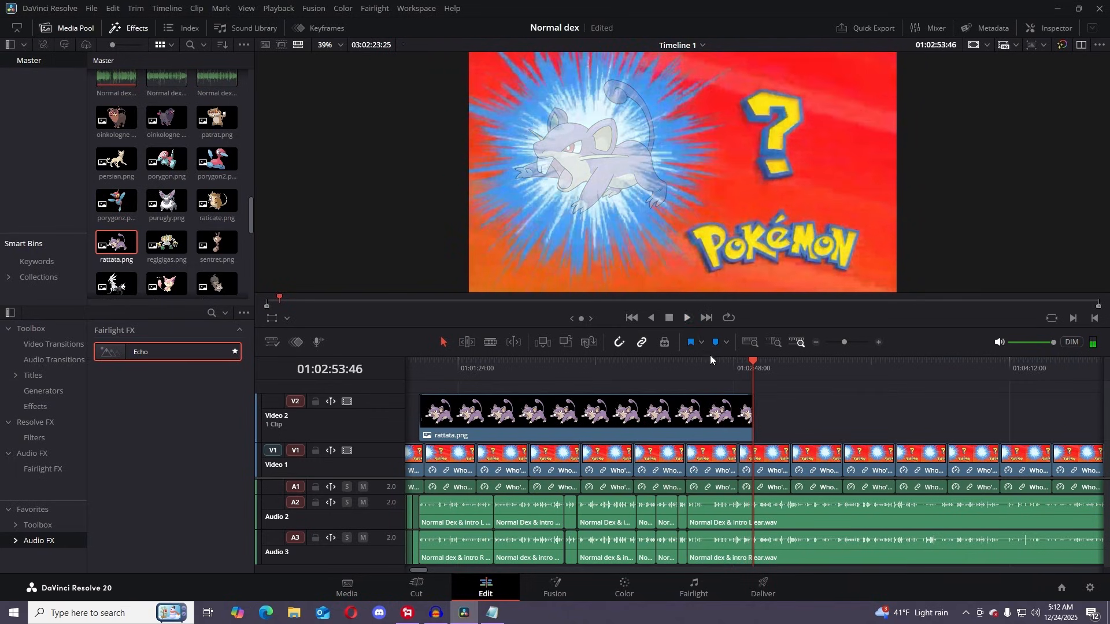
{"action": "left_click_drag", "start_coordinate": [755, 407], "coordinate": [686, 407]}
- Shorten the rattata.png fade-out to start at about 01:02:32:44 and replay the clip's ending against the narration
{"action": "left_click", "coordinate": [668, 370]}
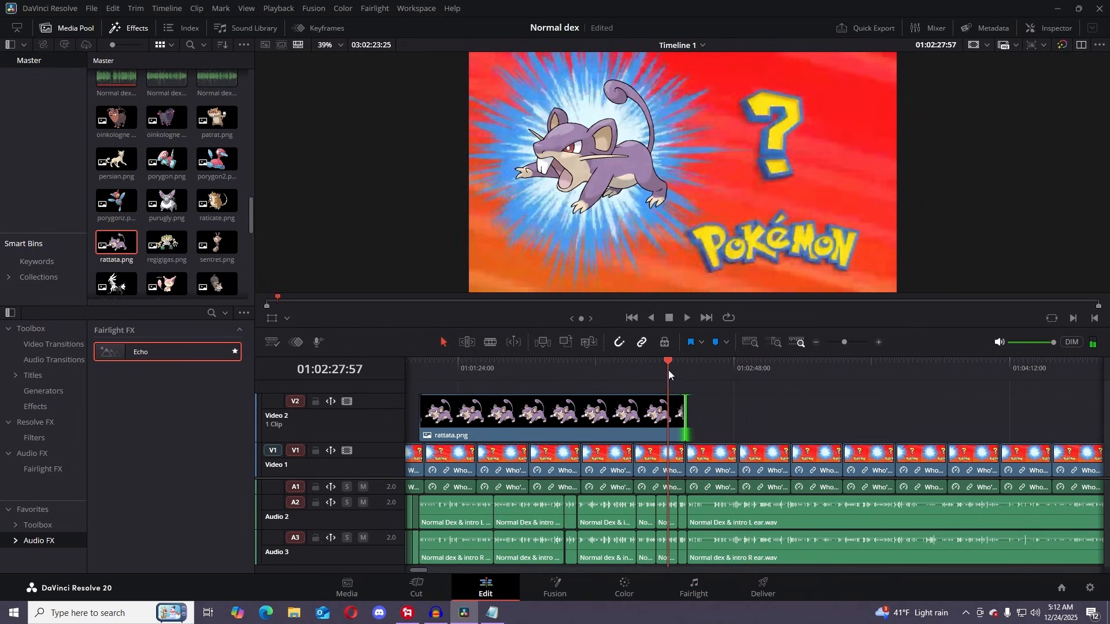
{"action": "key", "text": "space"}
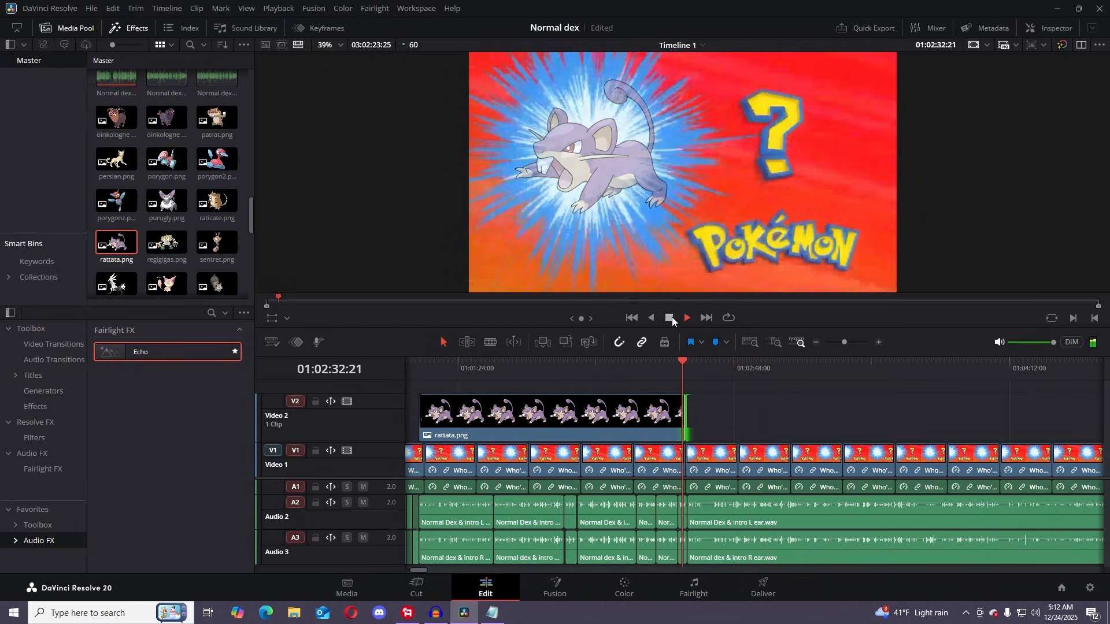
{"action": "left_click", "coordinate": [853, 343]}
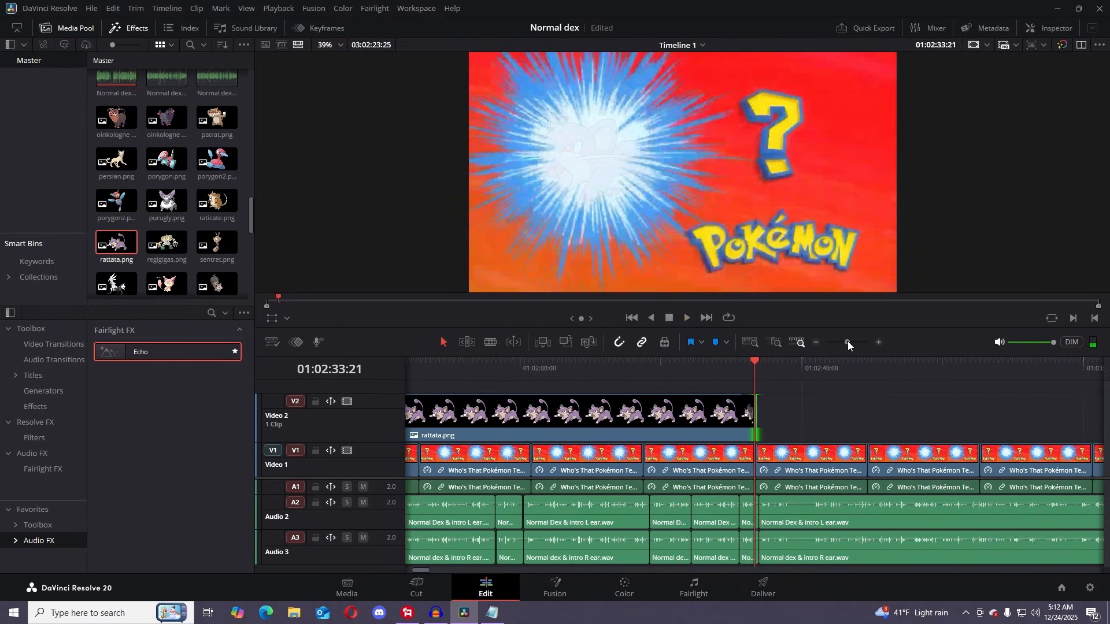
{"action": "left_click_drag", "start_coordinate": [754, 408], "coordinate": [716, 366]}
{"action": "left_click", "coordinate": [687, 318]}
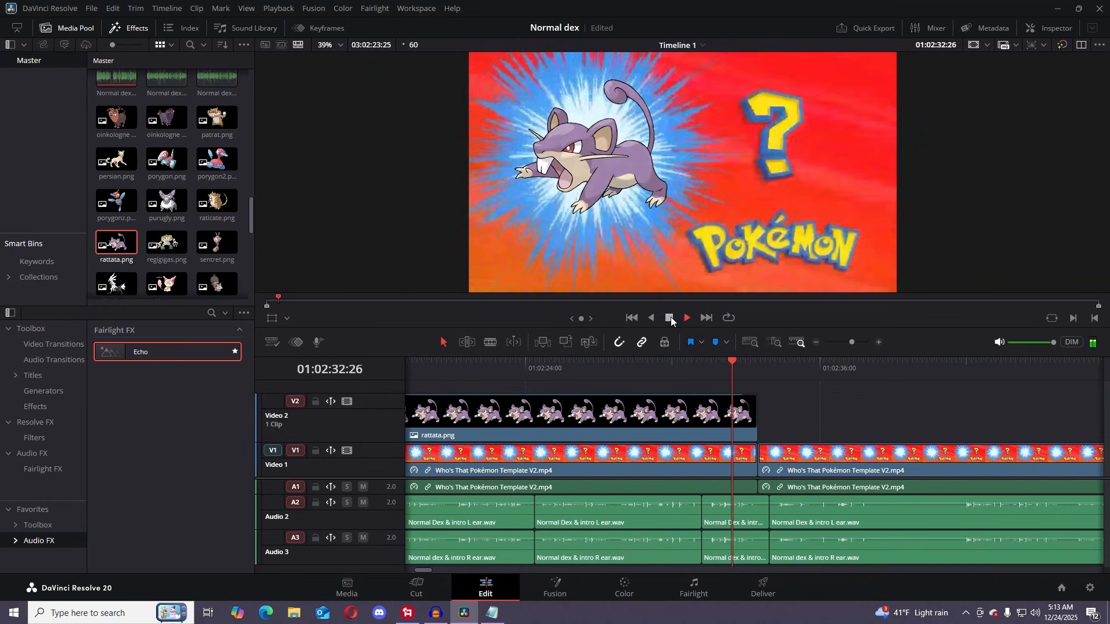
{"action": "left_click", "coordinate": [671, 316]}
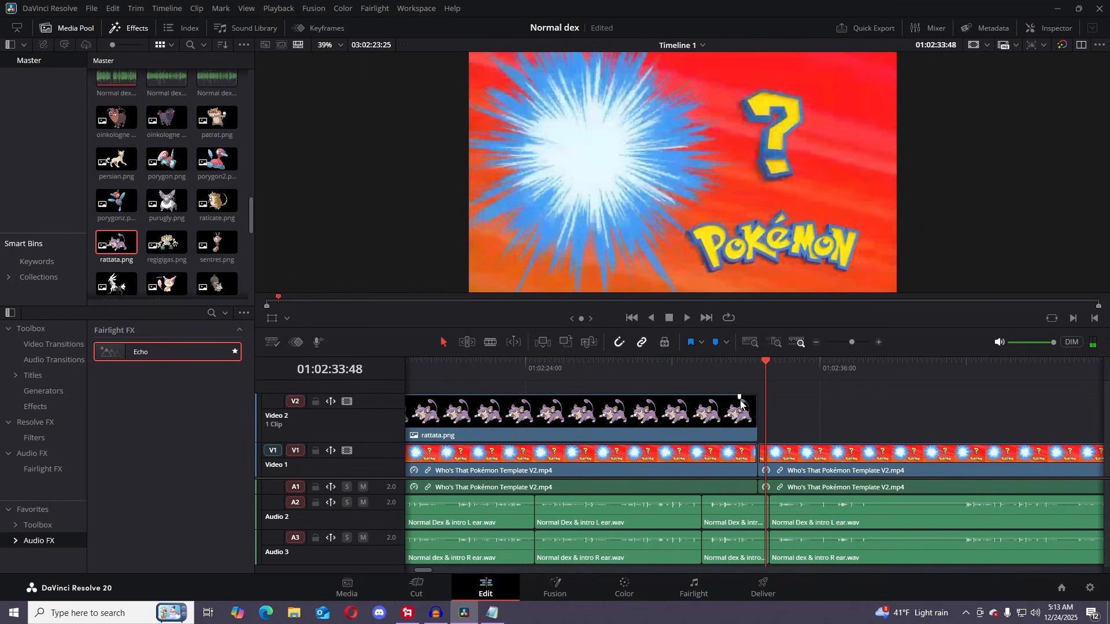
{"action": "left_click_drag", "start_coordinate": [770, 375], "coordinate": [738, 363]}
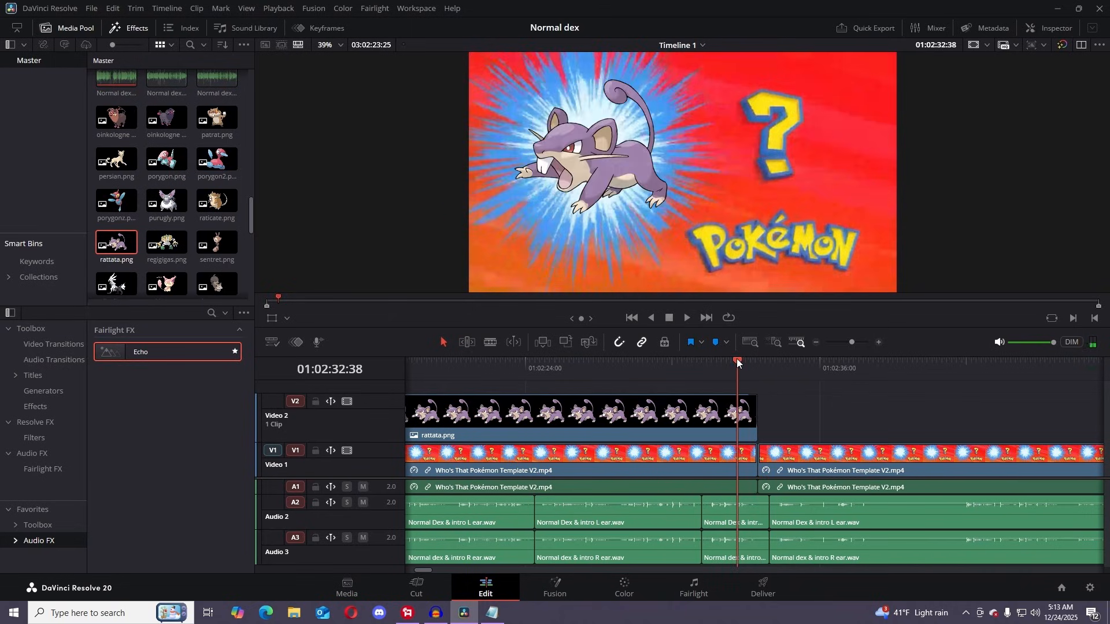
{"action": "left_click", "coordinate": [687, 321]}
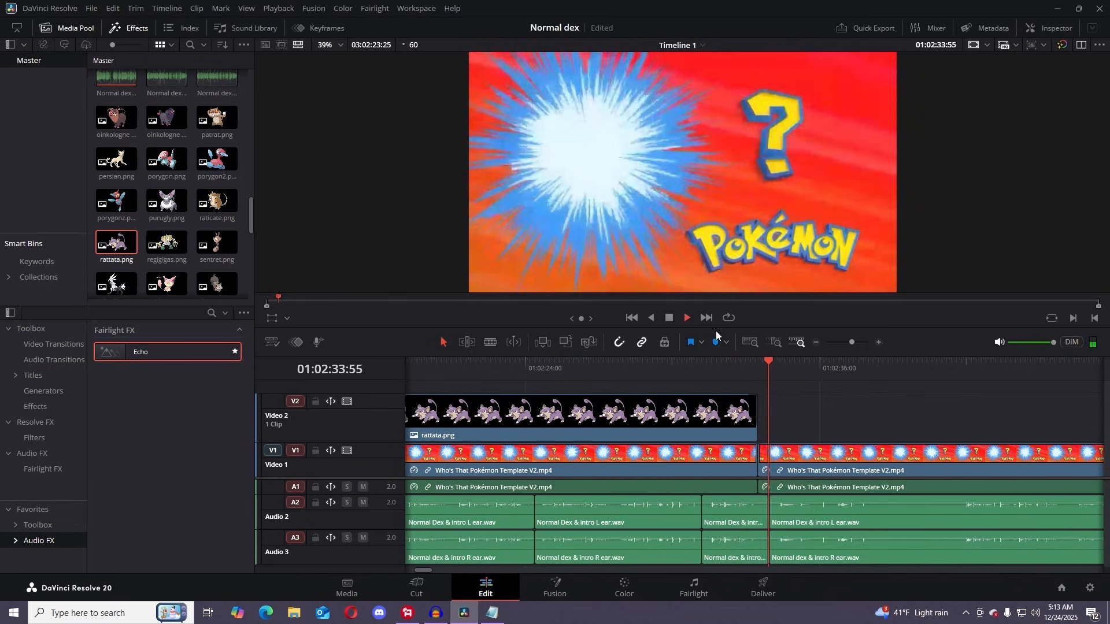
- Replay the start of rattata.png on Video 2 and lengthen its fade-in to end at about 01:01:16:30
{"action": "left_click_drag", "start_coordinate": [849, 345], "coordinate": [837, 342]}
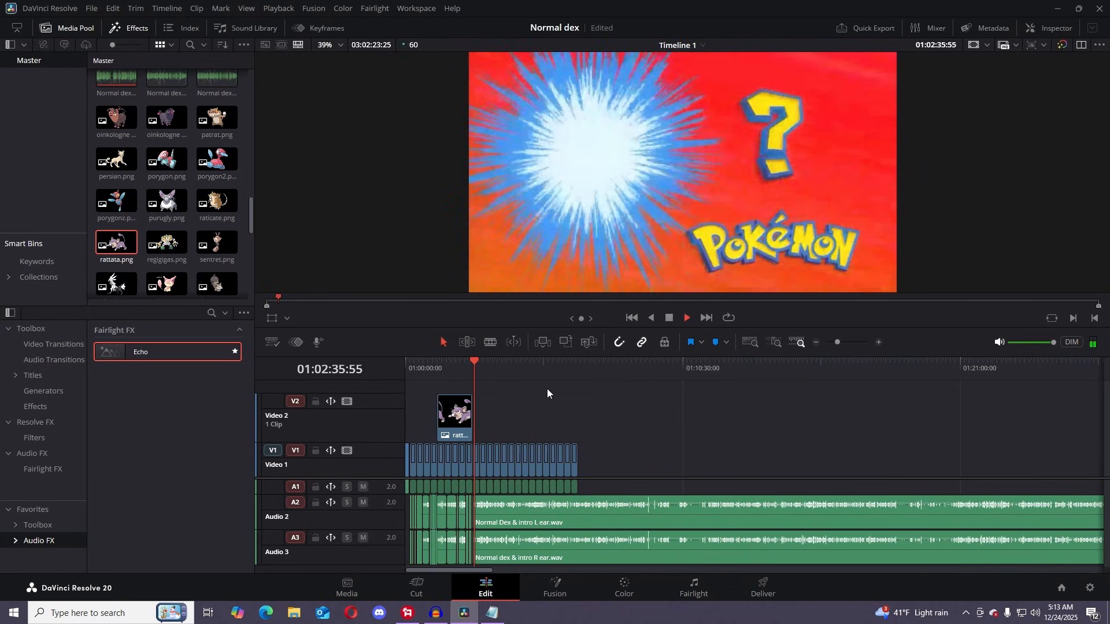
{"action": "key", "text": "space"}
{"action": "left_click_drag", "start_coordinate": [474, 371], "coordinate": [439, 370]}
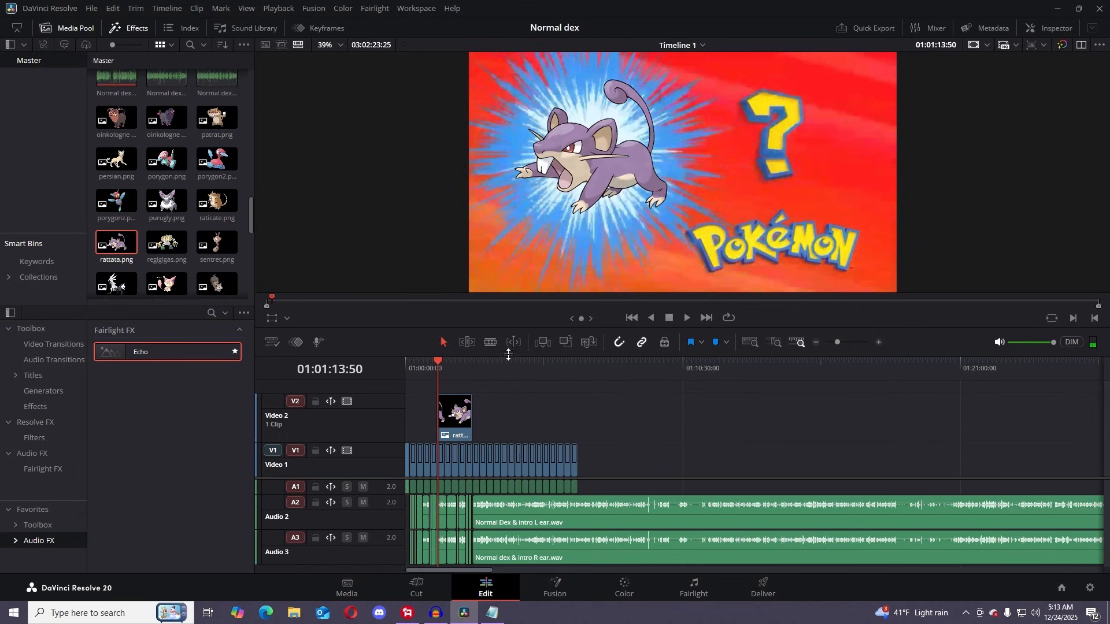
{"action": "left_click", "coordinate": [688, 318]}
{"action": "left_click_drag", "start_coordinate": [839, 338], "coordinate": [853, 335]}
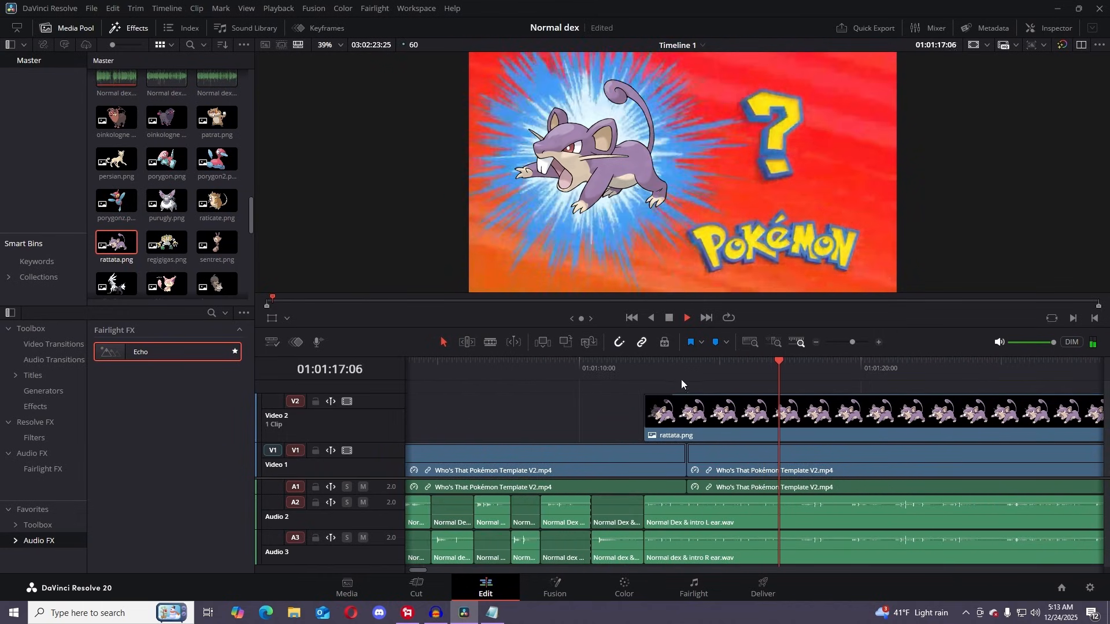
{"action": "left_click_drag", "start_coordinate": [675, 397], "coordinate": [764, 390]}
{"action": "key", "text": "space"}
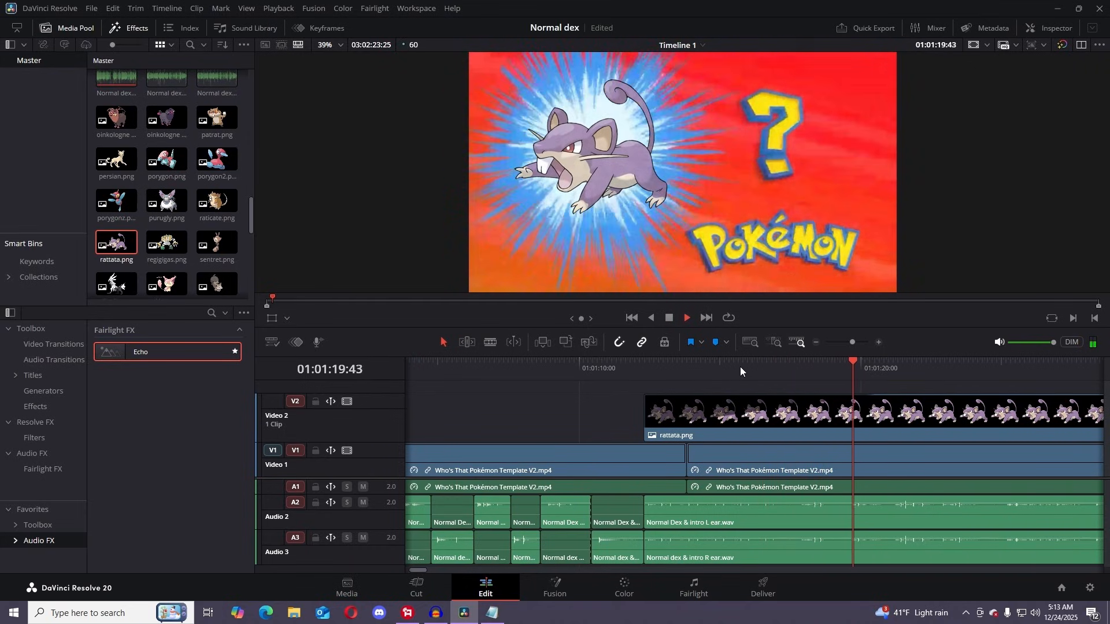
{"action": "left_click", "coordinate": [669, 318]}
{"action": "left_click_drag", "start_coordinate": [854, 342], "coordinate": [847, 342]}
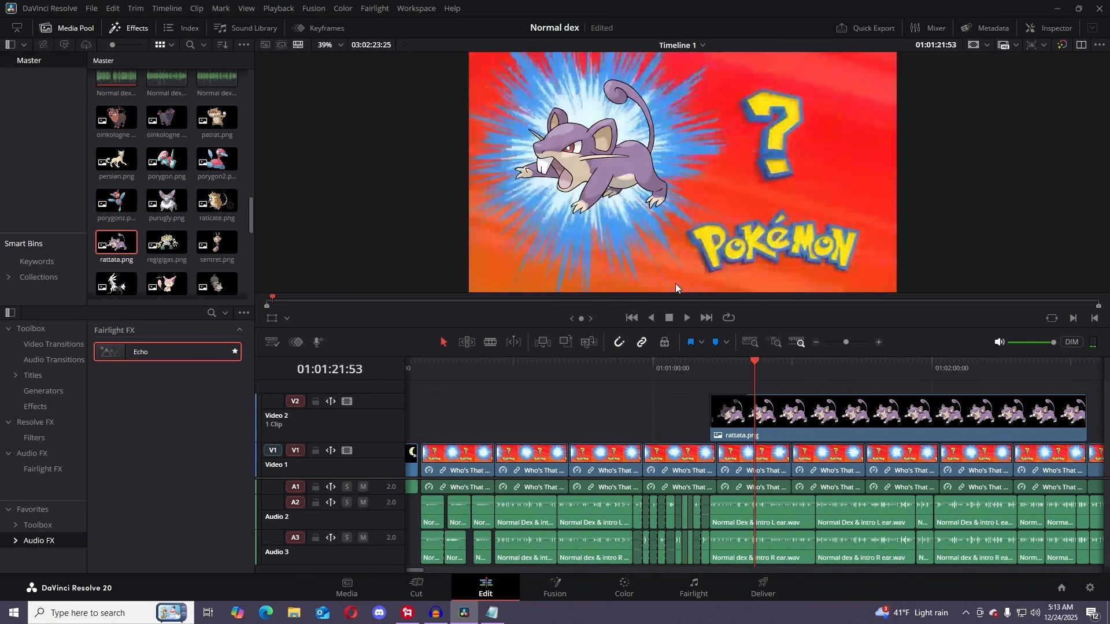
- Place raticate.png after rattata.png on Video 2, extend it to a length of 14:39 and align its start with the next narration clip
{"action": "left_click", "coordinate": [843, 343]}
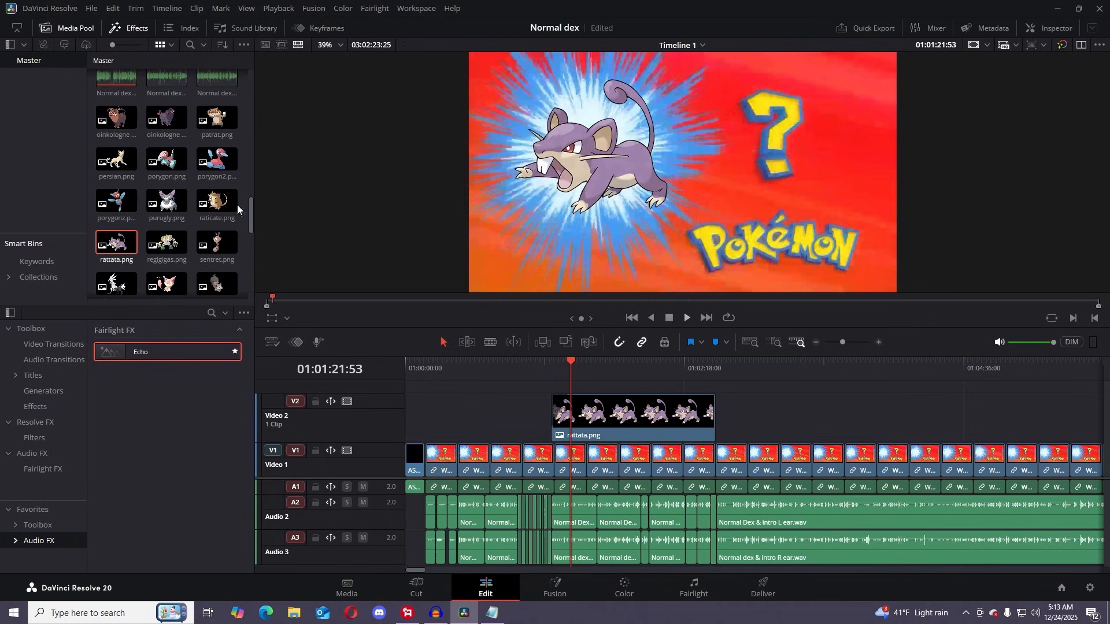
{"action": "left_click_drag", "start_coordinate": [218, 205], "coordinate": [750, 423]}
{"action": "left_click_drag", "start_coordinate": [587, 366], "coordinate": [748, 377]}
{"action": "mouse_move", "coordinate": [846, 342]}
{"action": "left_mouse_down"}
{"action": "mouse_move", "coordinate": [856, 343]}
{"action": "mouse_move", "coordinate": [847, 349]}
{"action": "left_mouse_up"}
{"action": "left_click_drag", "start_coordinate": [809, 408], "coordinate": [737, 404]}
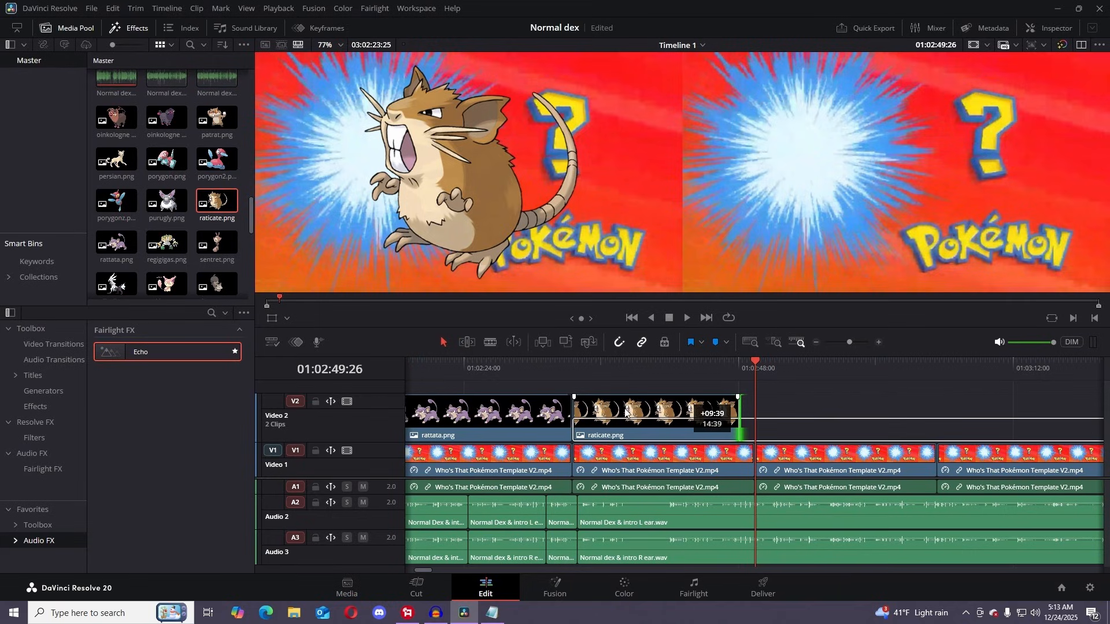
{"action": "left_click_drag", "start_coordinate": [626, 411], "coordinate": [633, 411]}
- Extend the end of rattata.png to meet the start of raticate.png at about 01:02:33:58 and replay the changeover
{"action": "left_click_drag", "start_coordinate": [739, 357], "coordinate": [566, 368]}
{"action": "key", "text": "space"}
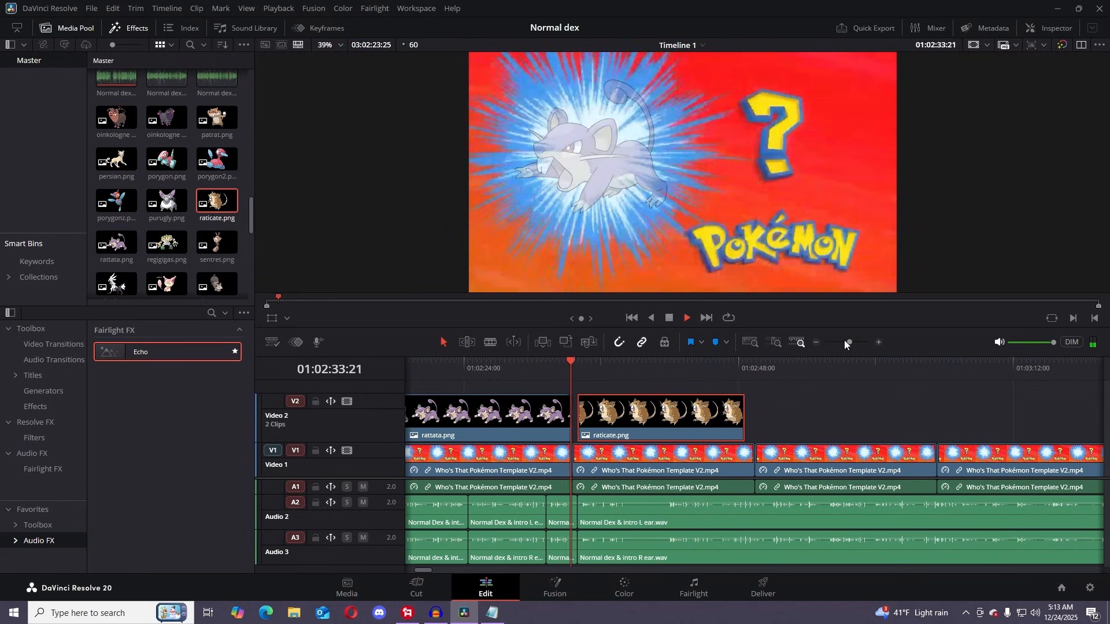
{"action": "left_click", "coordinate": [669, 318]}
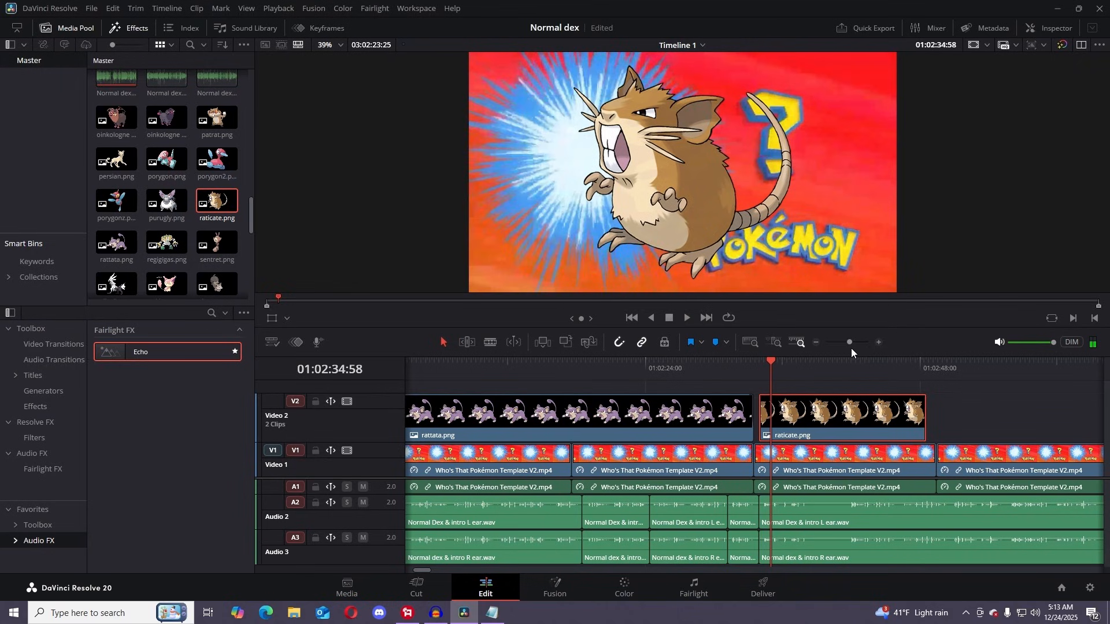
{"action": "left_click_drag", "start_coordinate": [850, 342], "coordinate": [855, 342]}
{"action": "left_click_drag", "start_coordinate": [680, 407], "coordinate": [699, 407]}
{"action": "left_click", "coordinate": [683, 382]}
{"action": "key", "text": "Up"}
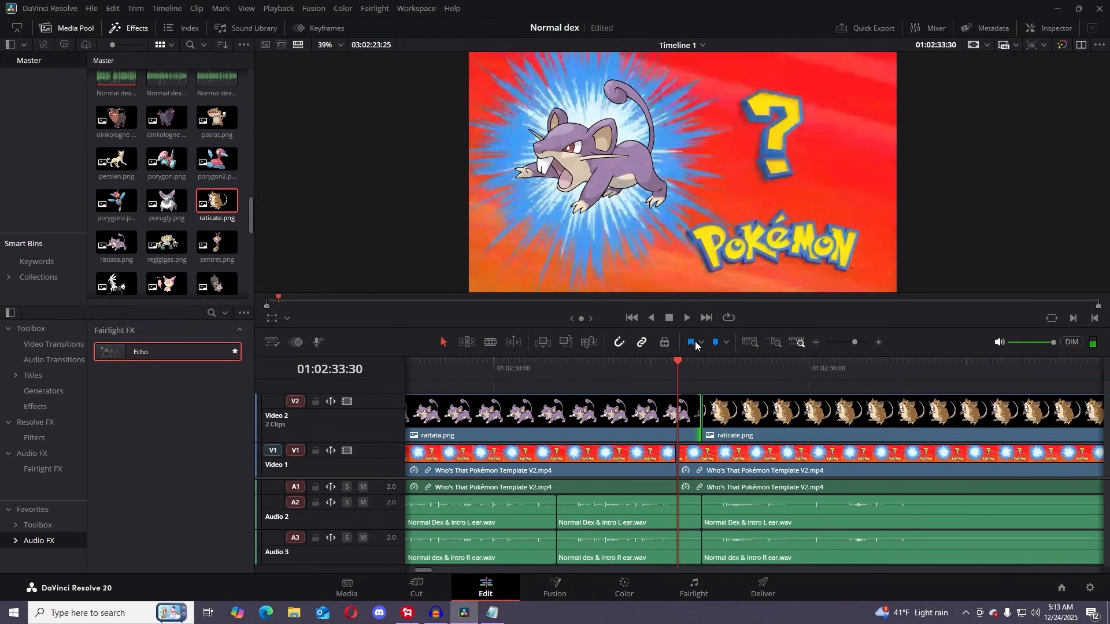
{"action": "left_click", "coordinate": [687, 318]}
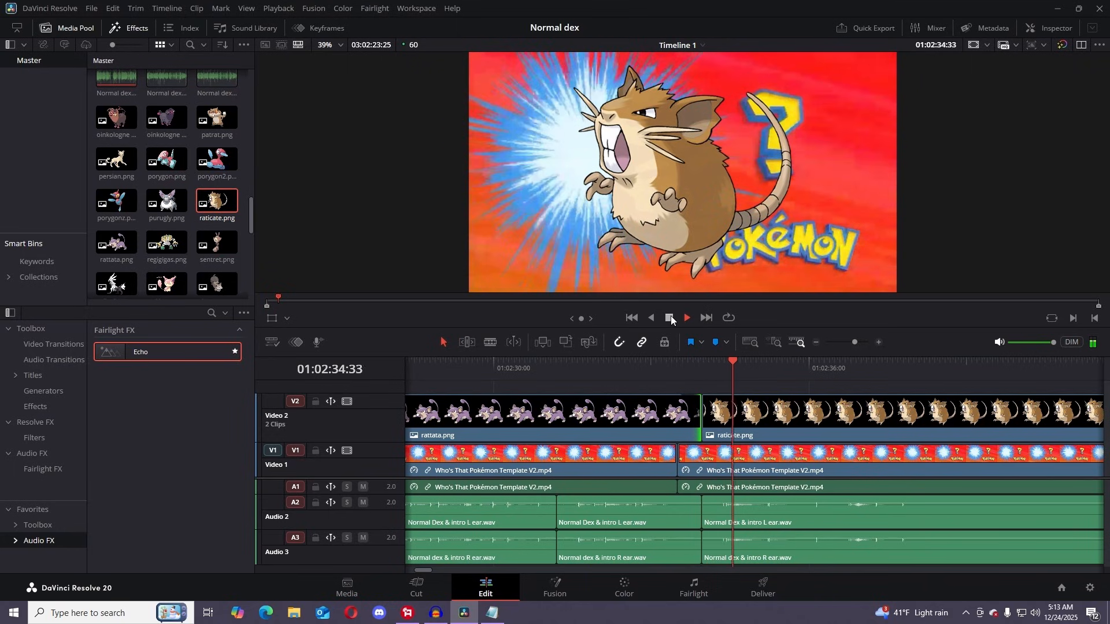
{"action": "key", "text": "space"}
- Scale down the raticate.png image and position it over the white-and-blue burst of the template
{"action": "left_click", "coordinate": [277, 319]}
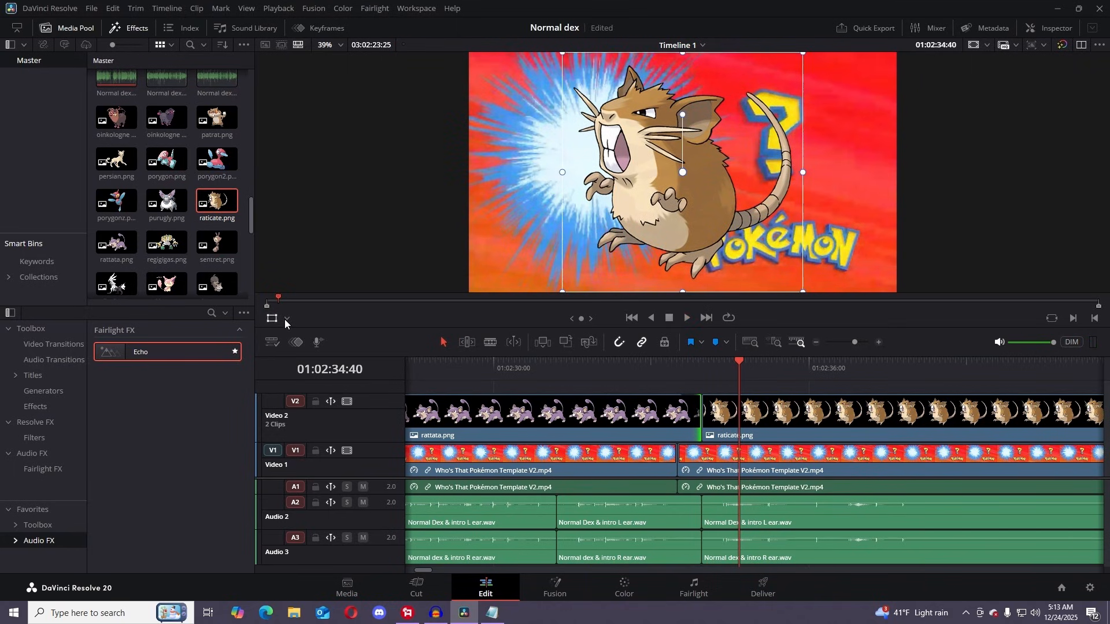
{"action": "left_click", "coordinate": [287, 320]}
{"action": "left_click", "coordinate": [288, 337]}
{"action": "left_click_drag", "start_coordinate": [801, 54], "coordinate": [776, 79]}
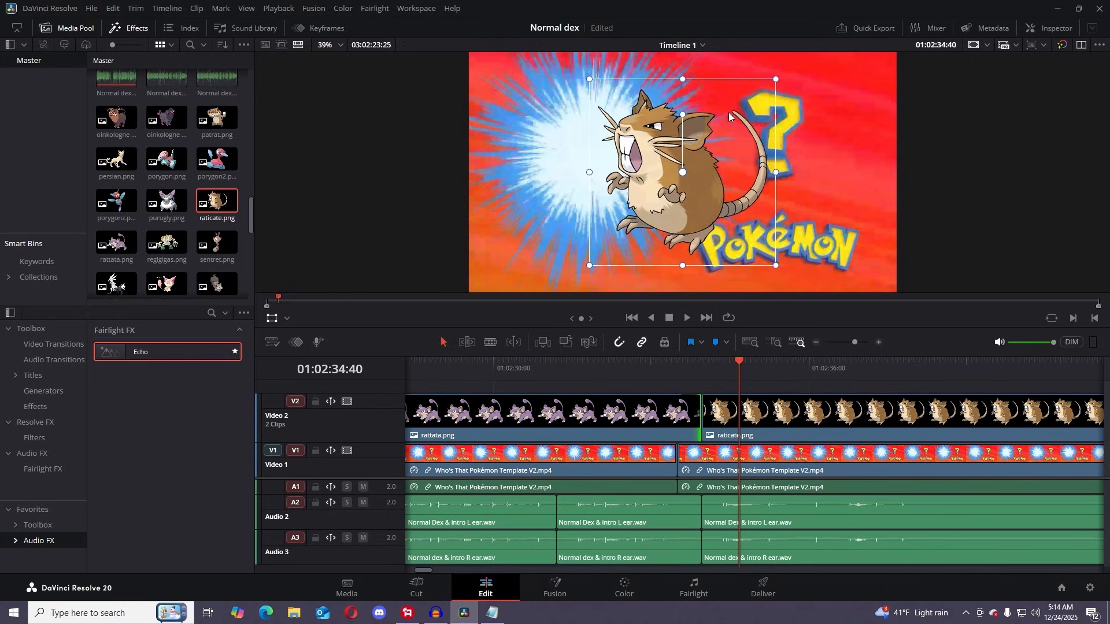
{"action": "left_click_drag", "start_coordinate": [728, 115], "coordinate": [645, 97]}
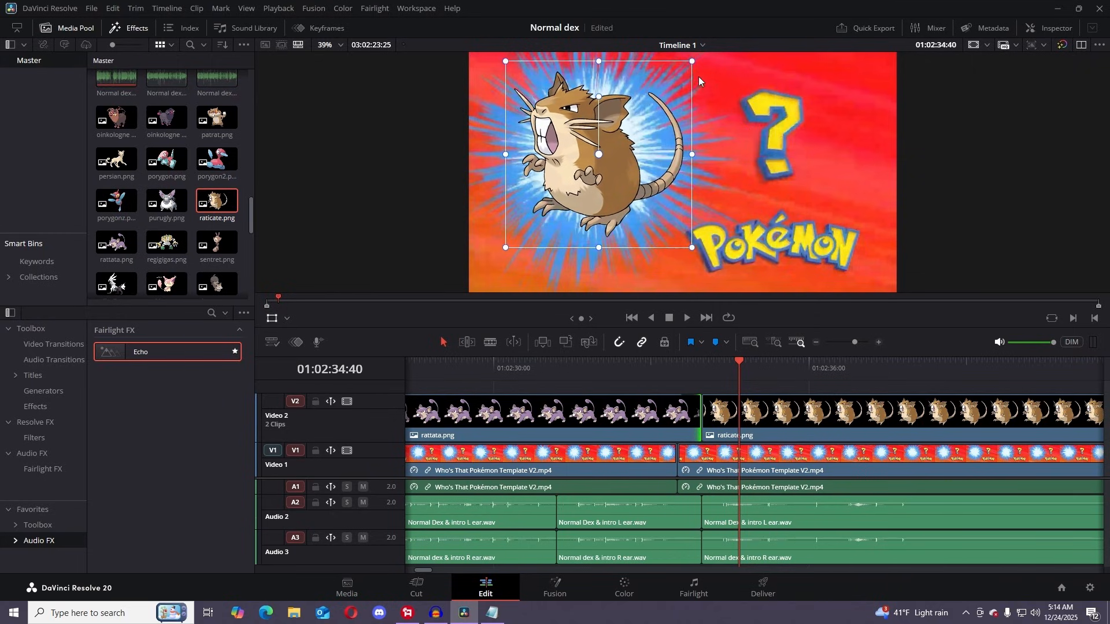
{"action": "left_click_drag", "start_coordinate": [692, 62], "coordinate": [689, 63]}
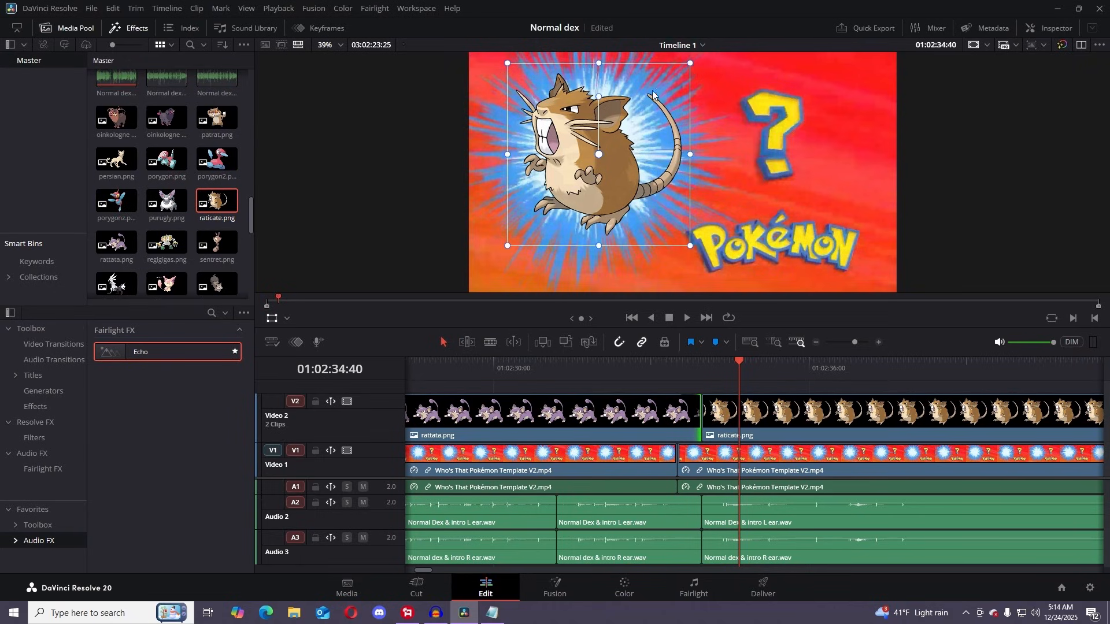
{"action": "left_click_drag", "start_coordinate": [628, 133], "coordinate": [629, 133]}
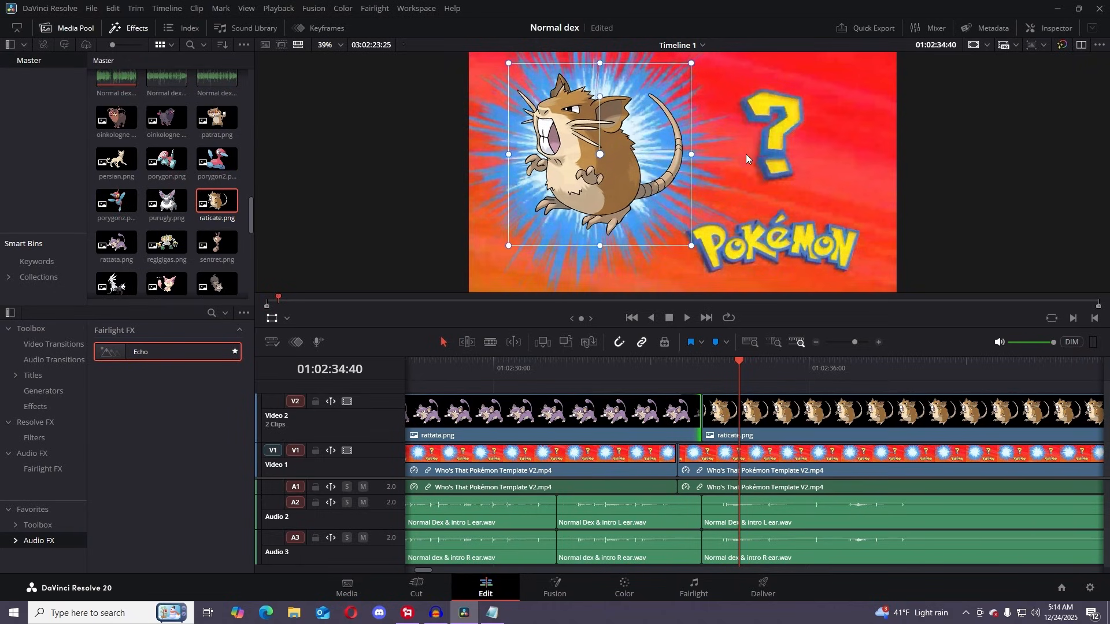
{"action": "left_click", "coordinate": [272, 319]}
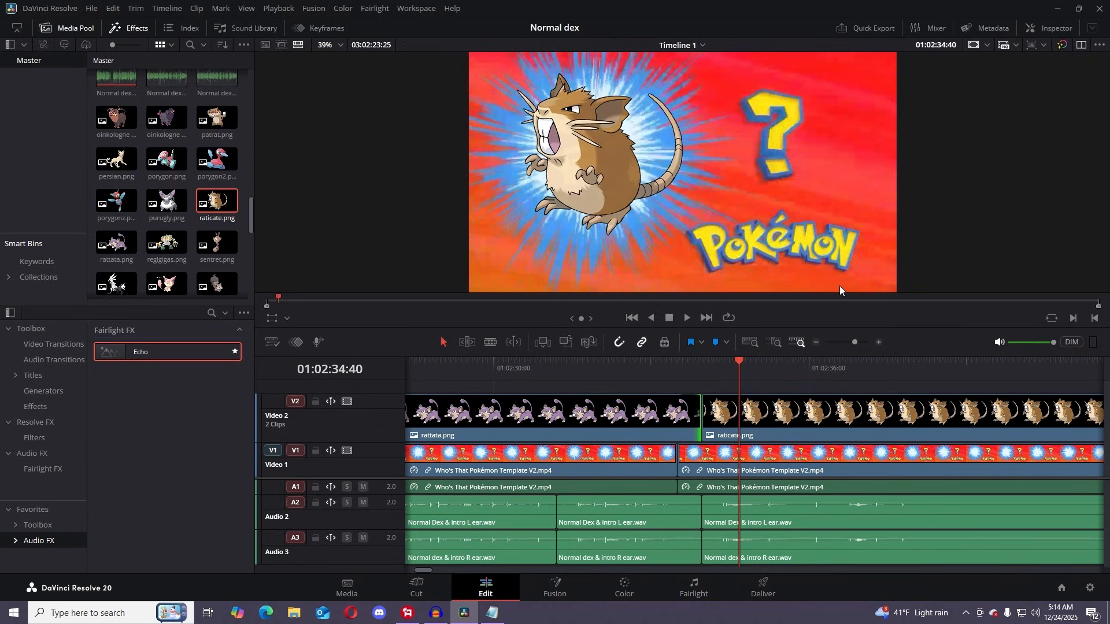
- Play the change from rattata.png to raticate.png and lengthen the raticate.png fade-in to end at about 01:02:38:50
{"action": "left_click_drag", "start_coordinate": [726, 365], "coordinate": [691, 371]}
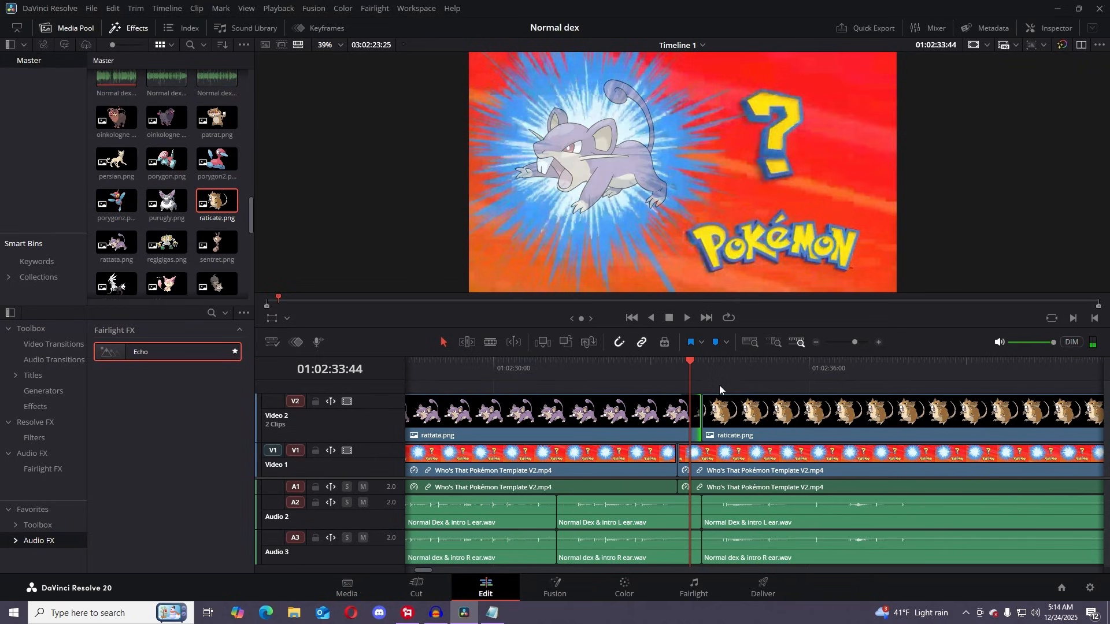
{"action": "left_click", "coordinate": [689, 317]}
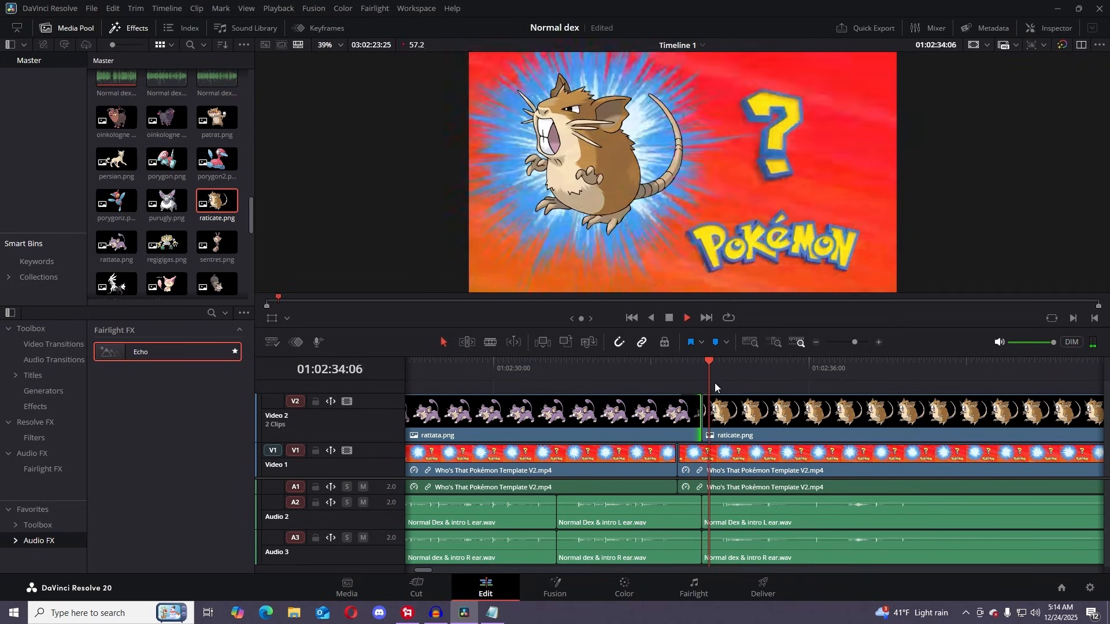
{"action": "left_click", "coordinate": [670, 318]}
{"action": "left_click_drag", "start_coordinate": [852, 346], "coordinate": [851, 344]}
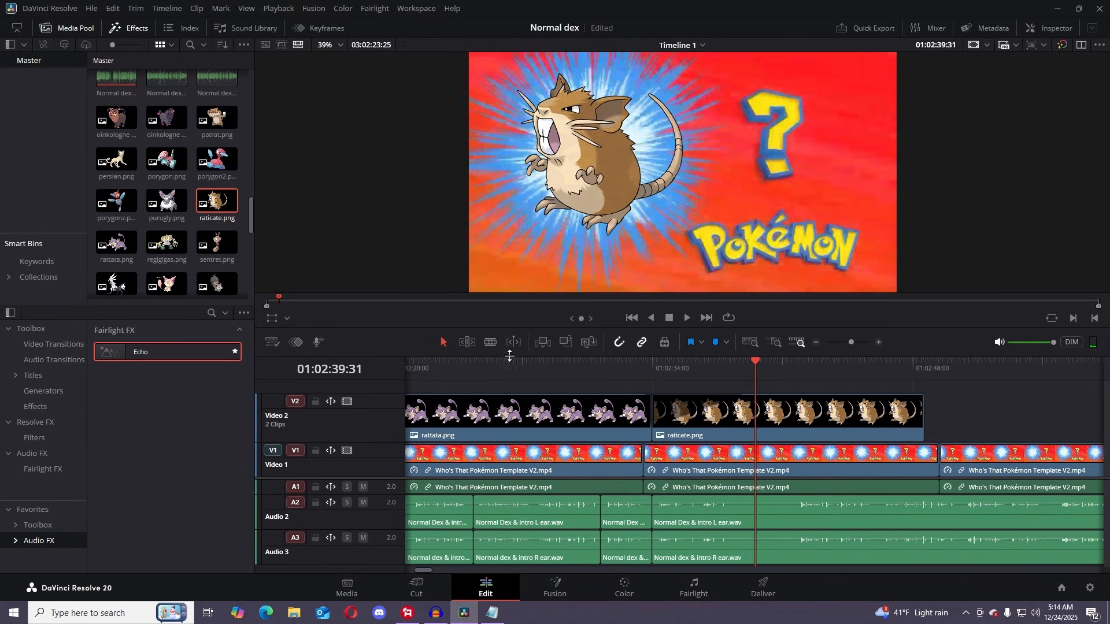
- Delete the narration between 01:02:38:42 and about 01:02:41:39 on both ear tracks and close the gap with the following clips
{"action": "left_click", "coordinate": [740, 556]}
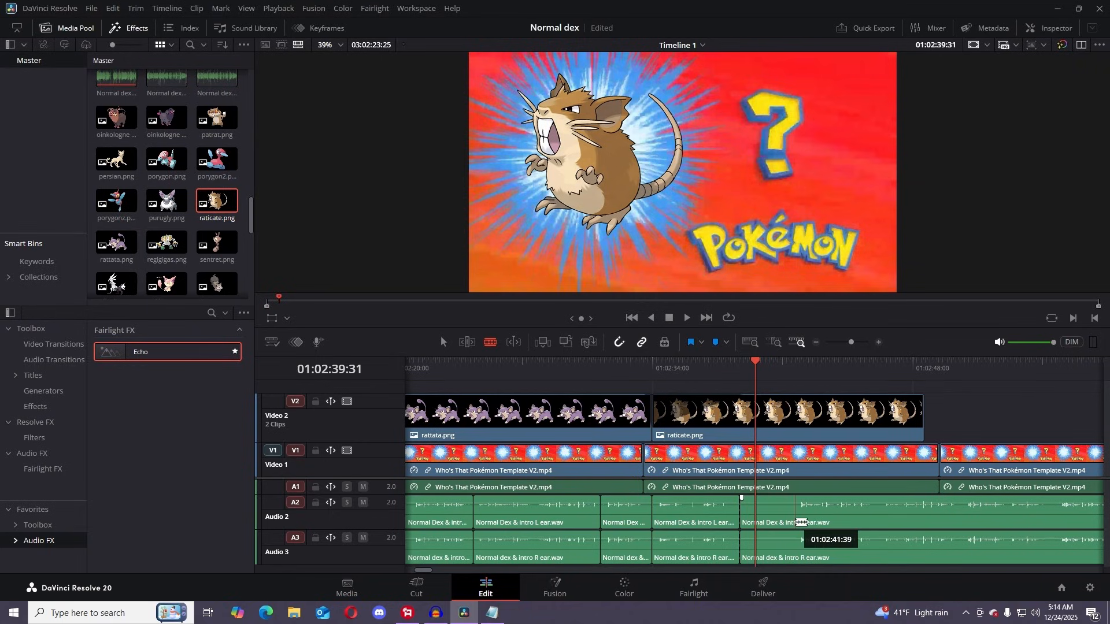
{"action": "left_click", "coordinate": [794, 546]}
{"action": "key", "text": "a"}
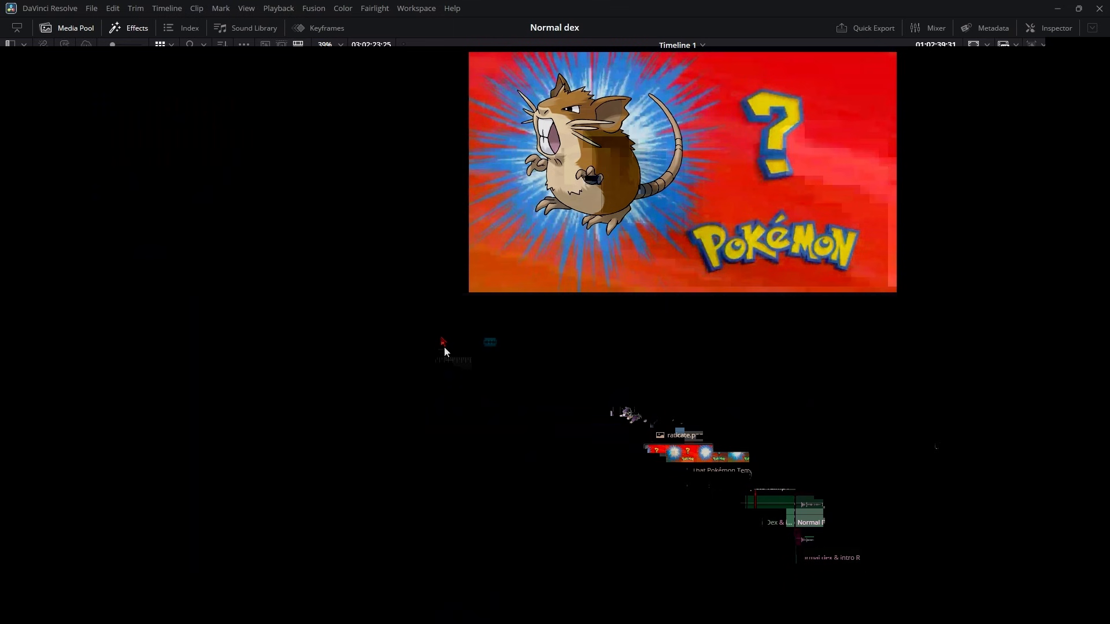
{"action": "key", "text": "ctrl+s"}
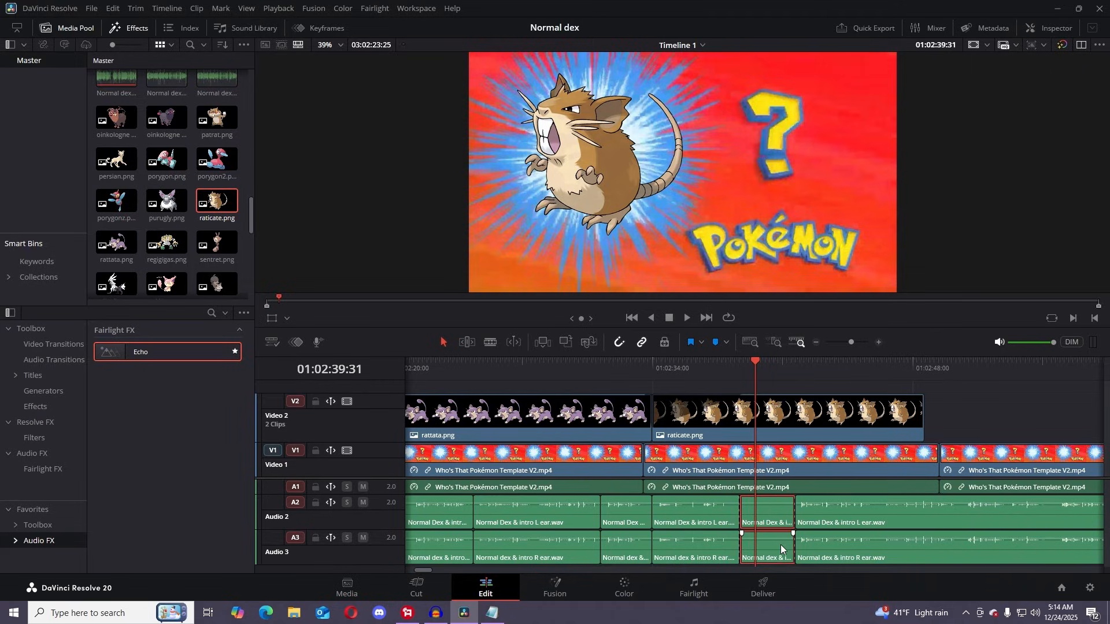
{"action": "key", "text": "BackSpace"}
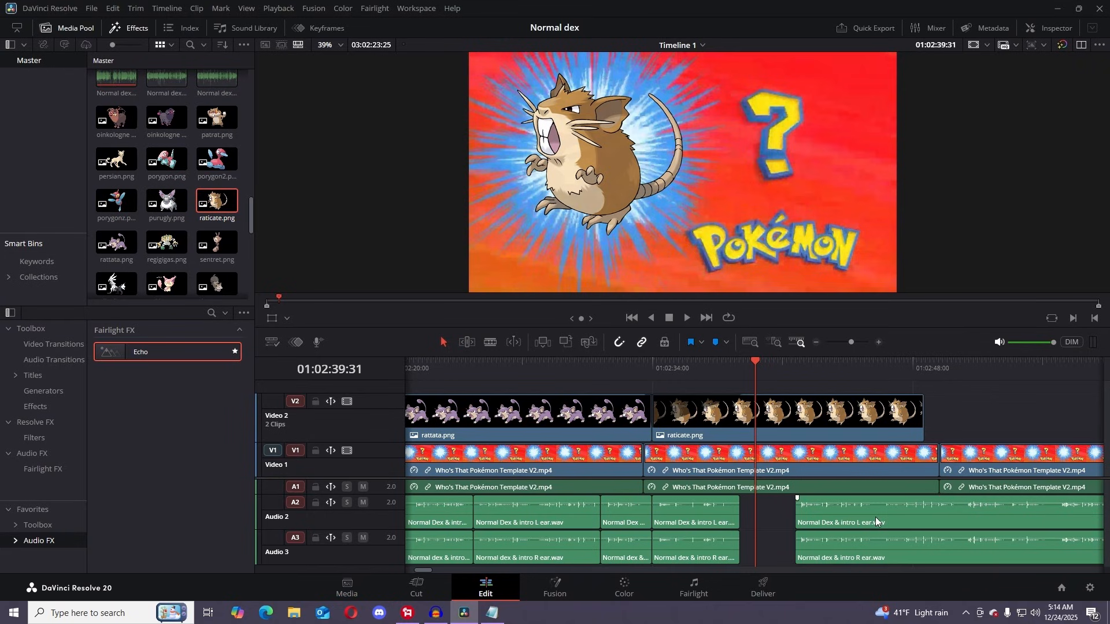
{"action": "left_click_drag", "start_coordinate": [875, 516], "coordinate": [822, 515]}
{"action": "left_click_drag", "start_coordinate": [853, 551], "coordinate": [796, 543]}
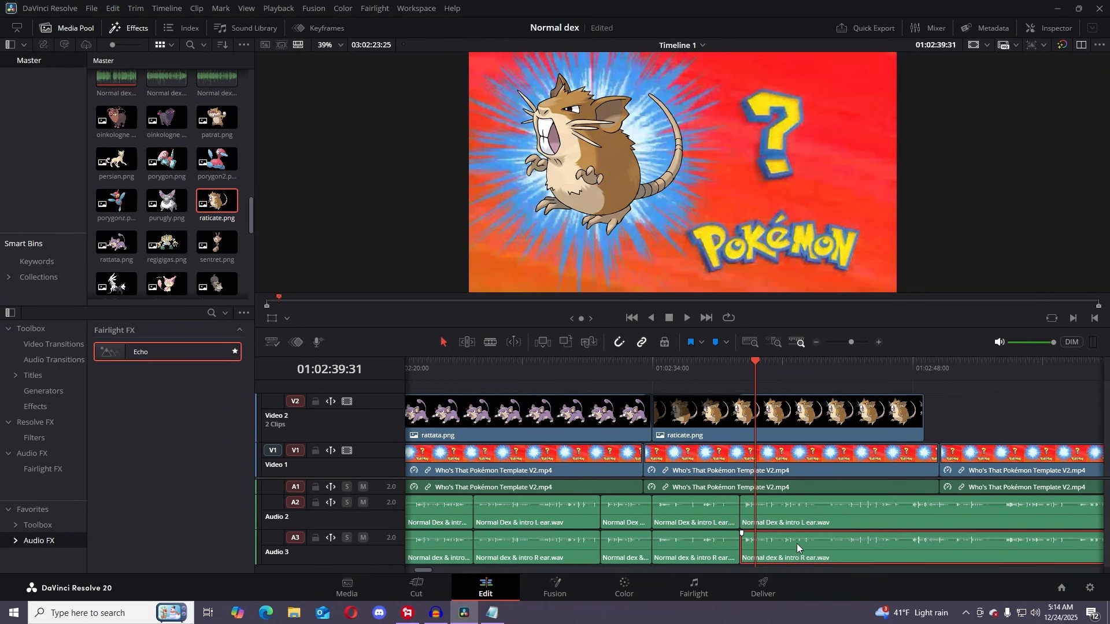
- Check the narration join at 01:02:38:42 by playing from about 01:02:38:15 under raticate.png
{"action": "left_click_drag", "start_coordinate": [761, 375], "coordinate": [835, 380]}
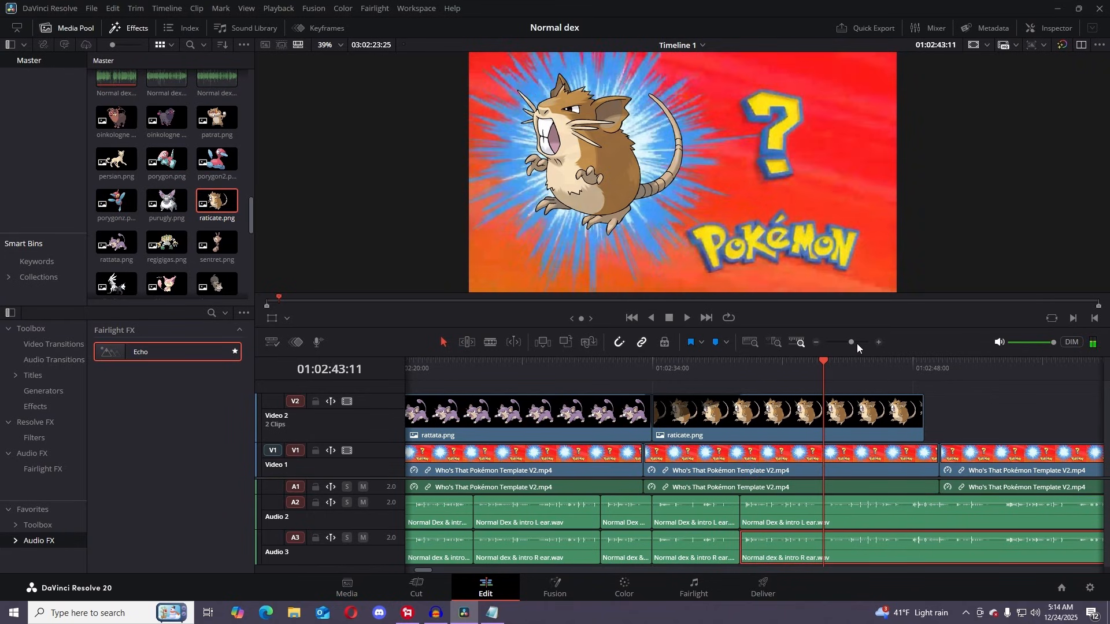
{"action": "mouse_move", "coordinate": [856, 343]}
{"action": "left_mouse_down"}
{"action": "mouse_move", "coordinate": [841, 337]}
{"action": "mouse_move", "coordinate": [853, 333]}
{"action": "left_mouse_up"}
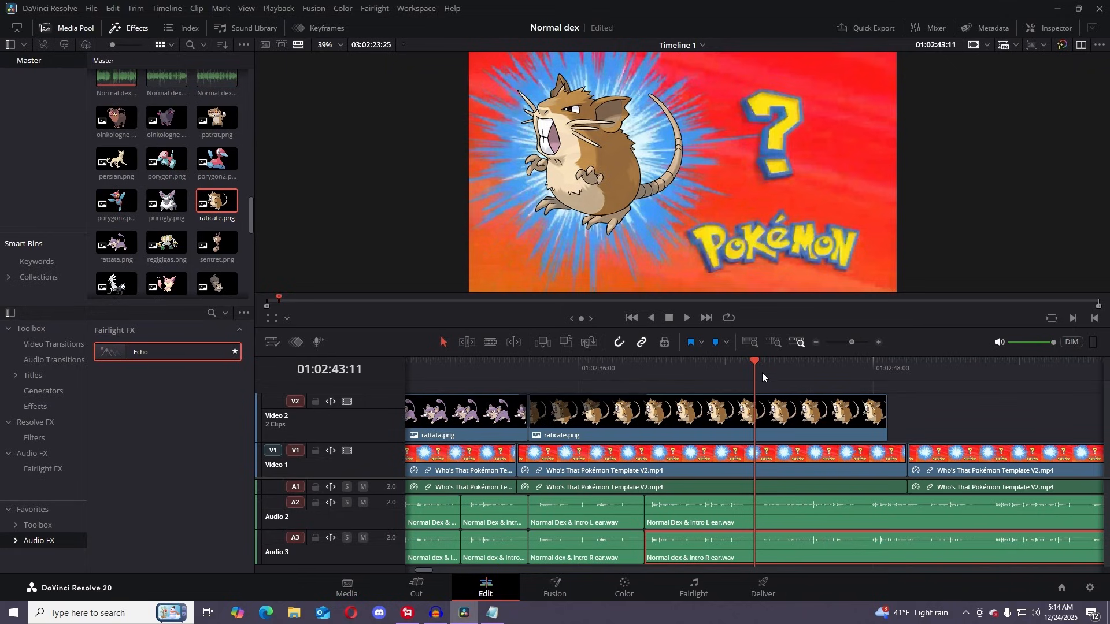
{"action": "left_click_drag", "start_coordinate": [763, 374], "coordinate": [498, 387]}
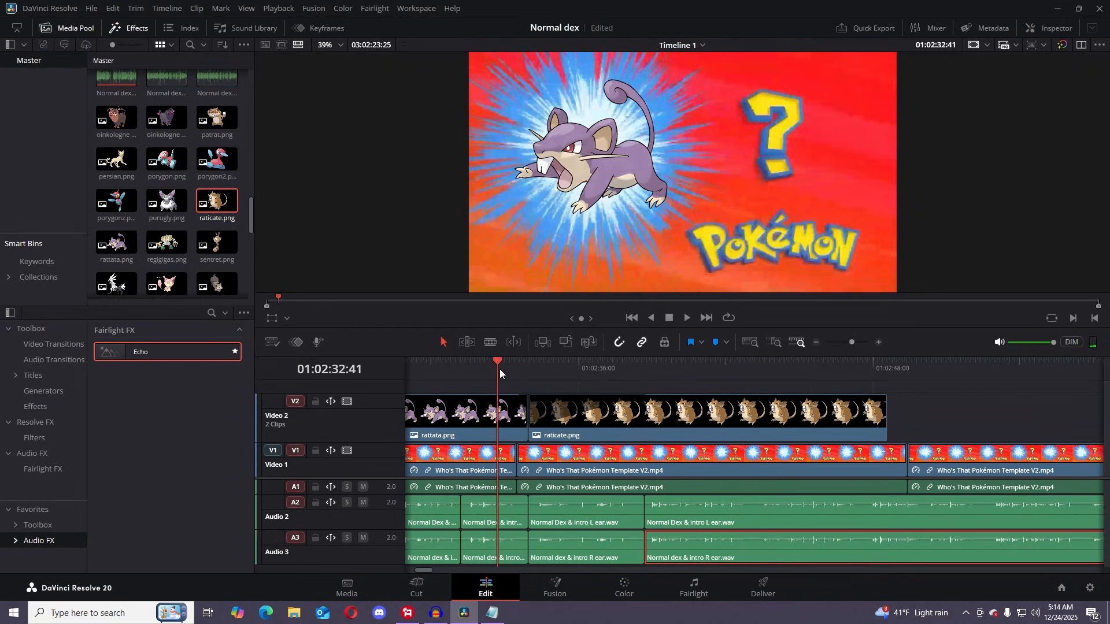
{"action": "left_click_drag", "start_coordinate": [499, 369], "coordinate": [644, 386]}
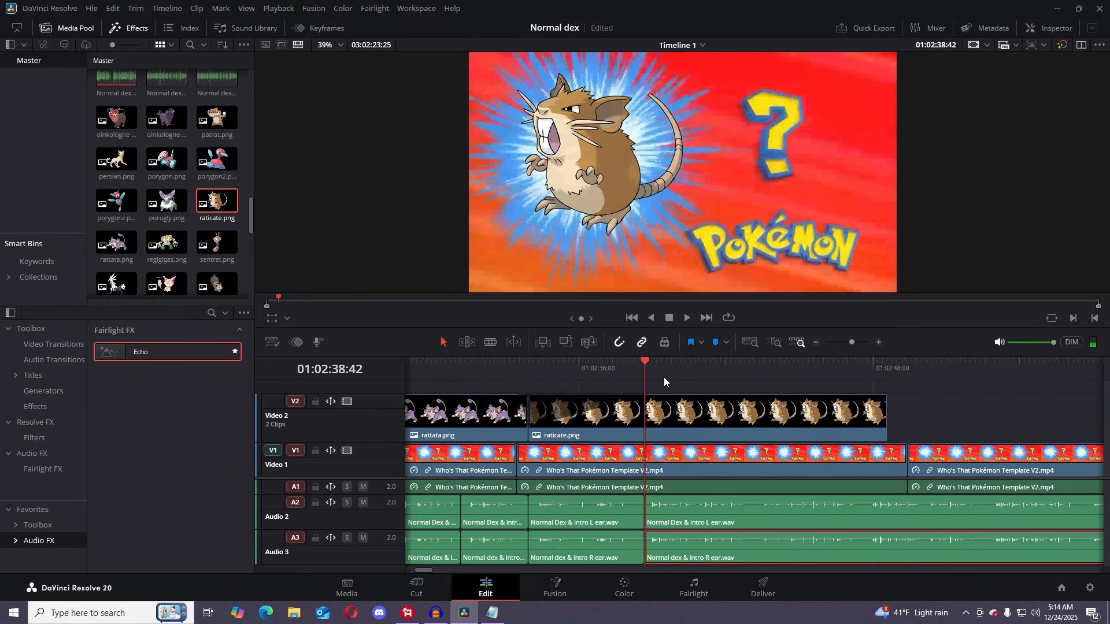
{"action": "left_click_drag", "start_coordinate": [648, 365], "coordinate": [632, 366]}
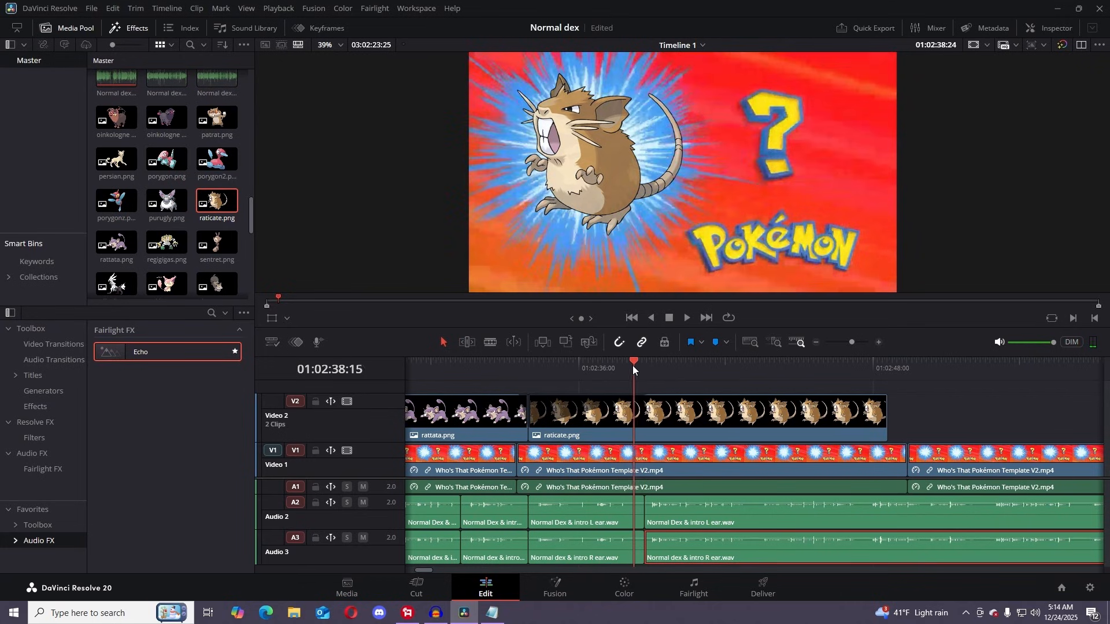
{"action": "left_click", "coordinate": [687, 317]}
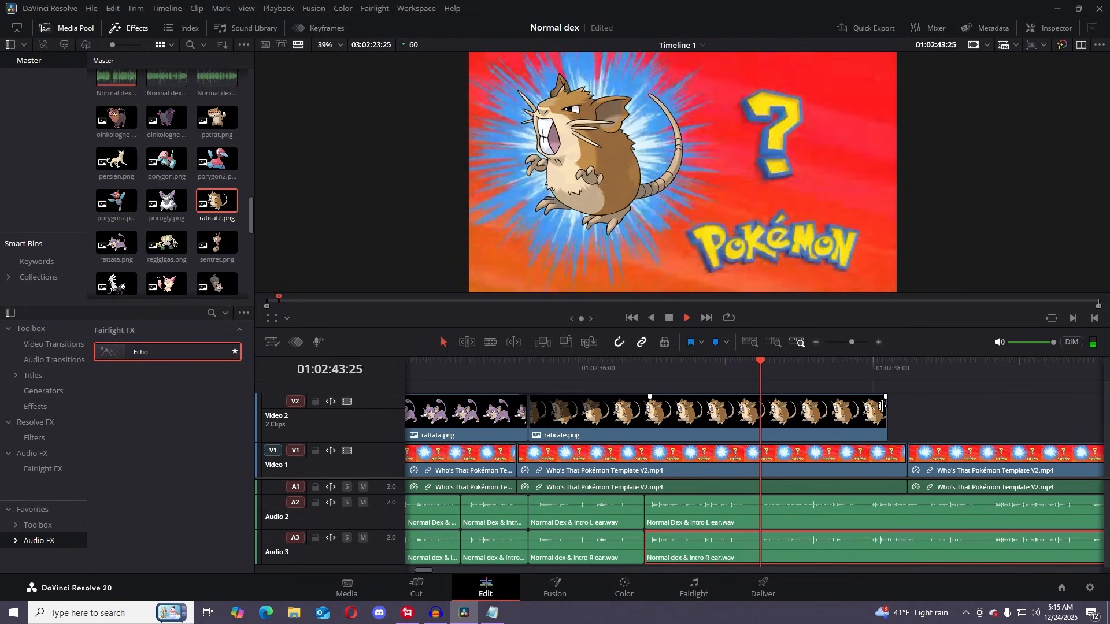
- Listen on through the narration past the end of raticate.png to about 01:03:16:24
{"action": "left_click_drag", "start_coordinate": [851, 341], "coordinate": [850, 342]}
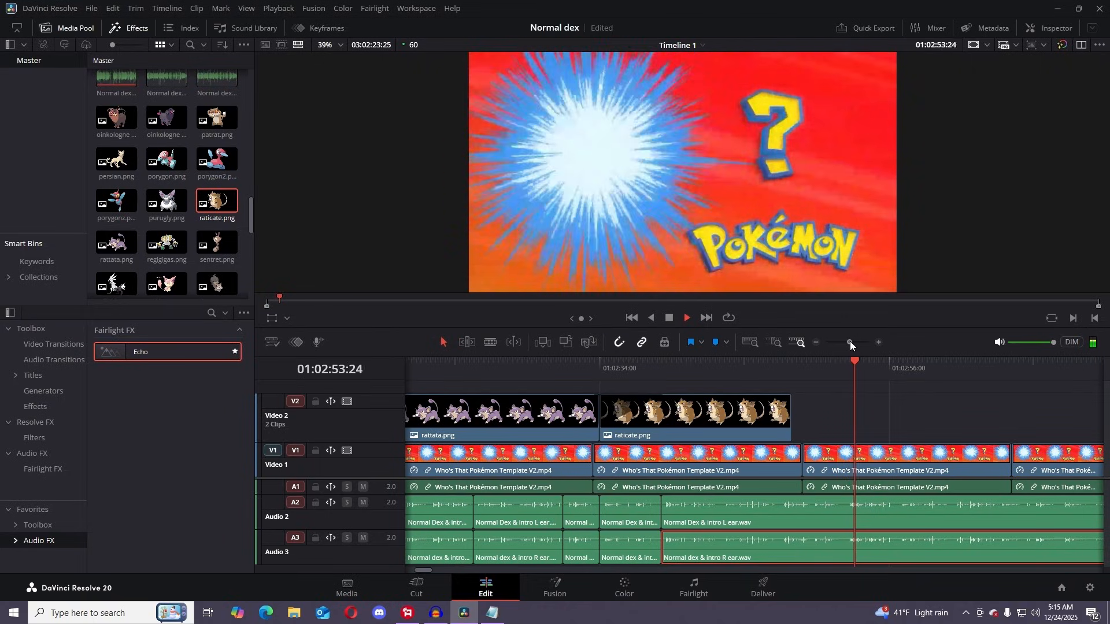
{"action": "left_click_drag", "start_coordinate": [850, 341], "coordinate": [846, 340]}
{"action": "left_click", "coordinate": [688, 318]}
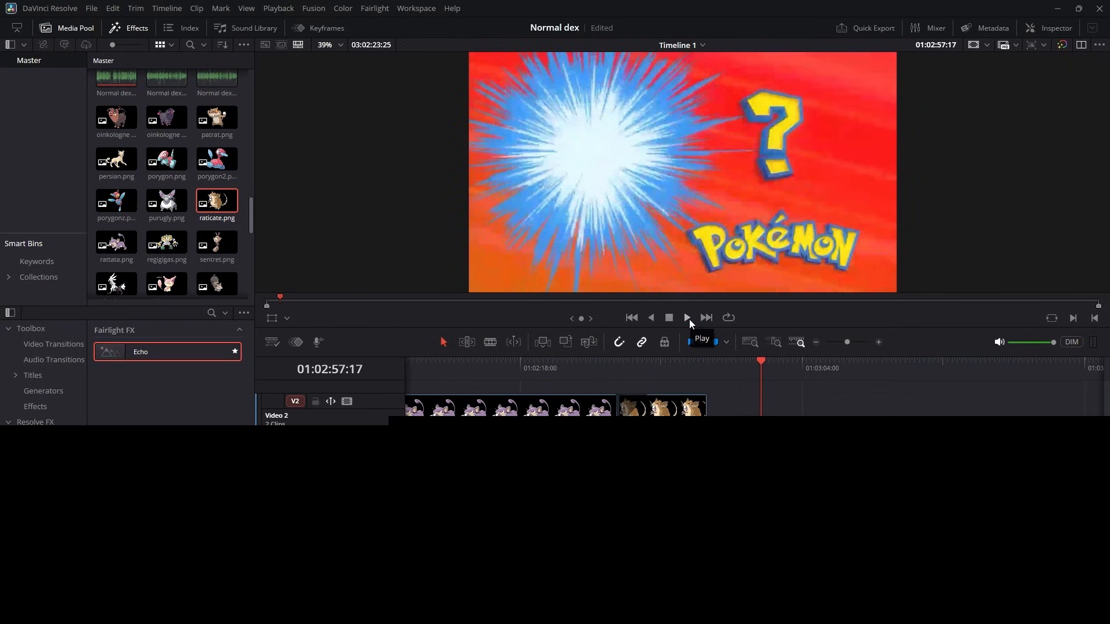
{"action": "left_click", "coordinate": [688, 319]}
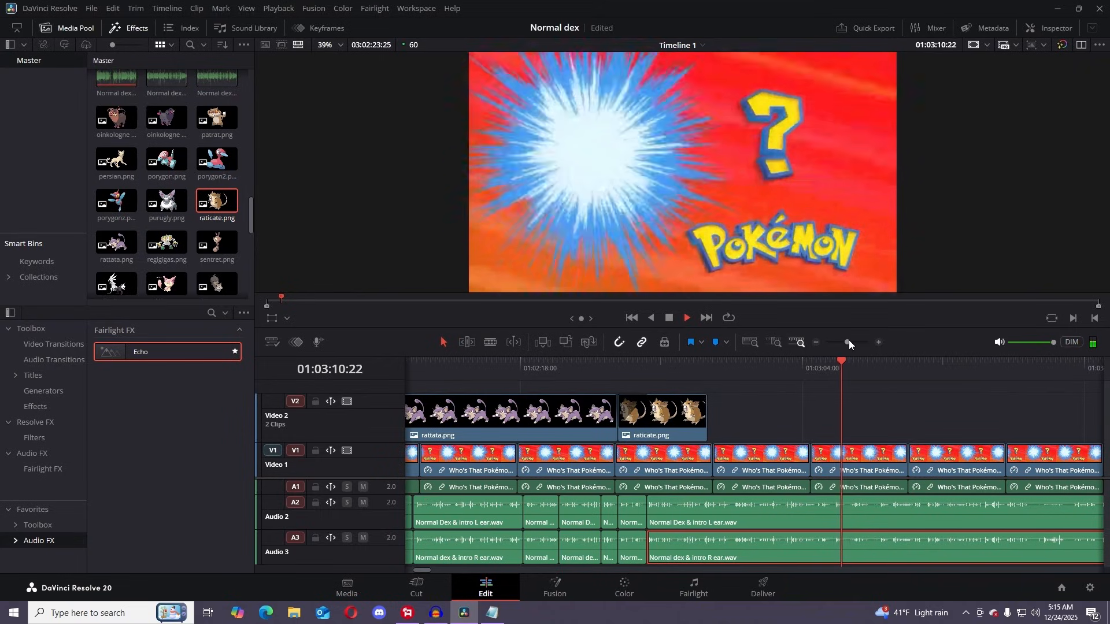
{"action": "left_click_drag", "start_coordinate": [849, 341], "coordinate": [900, 375]}
{"action": "key", "text": "space"}
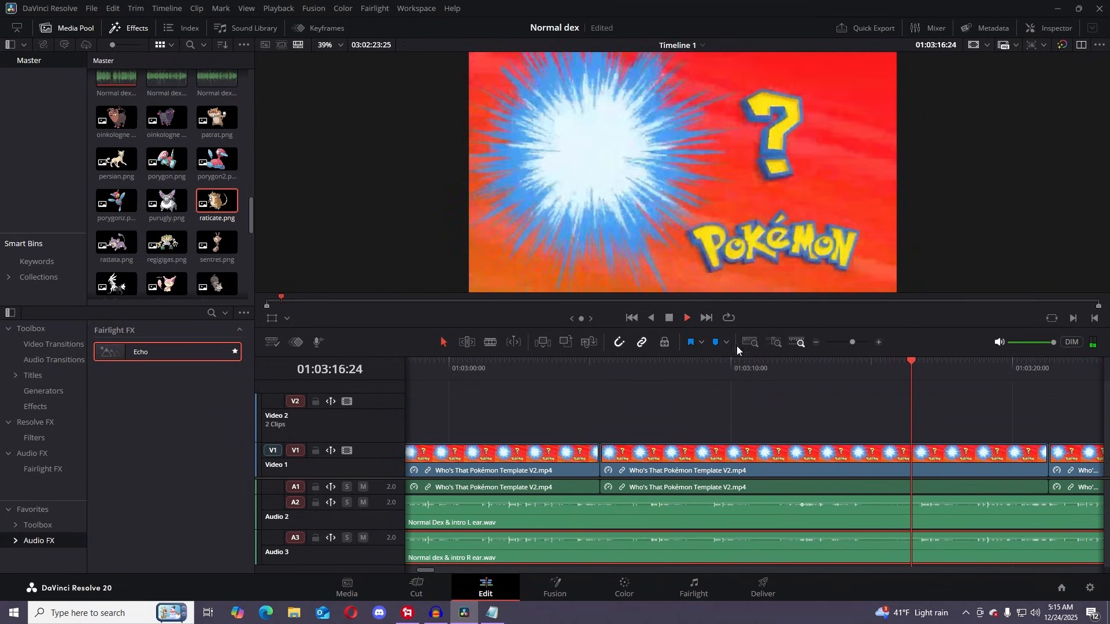
- Stop playback and split both ear tracks at 01:03:16:30
{"action": "left_click", "coordinate": [672, 322]}
{"action": "key", "text": "b"}
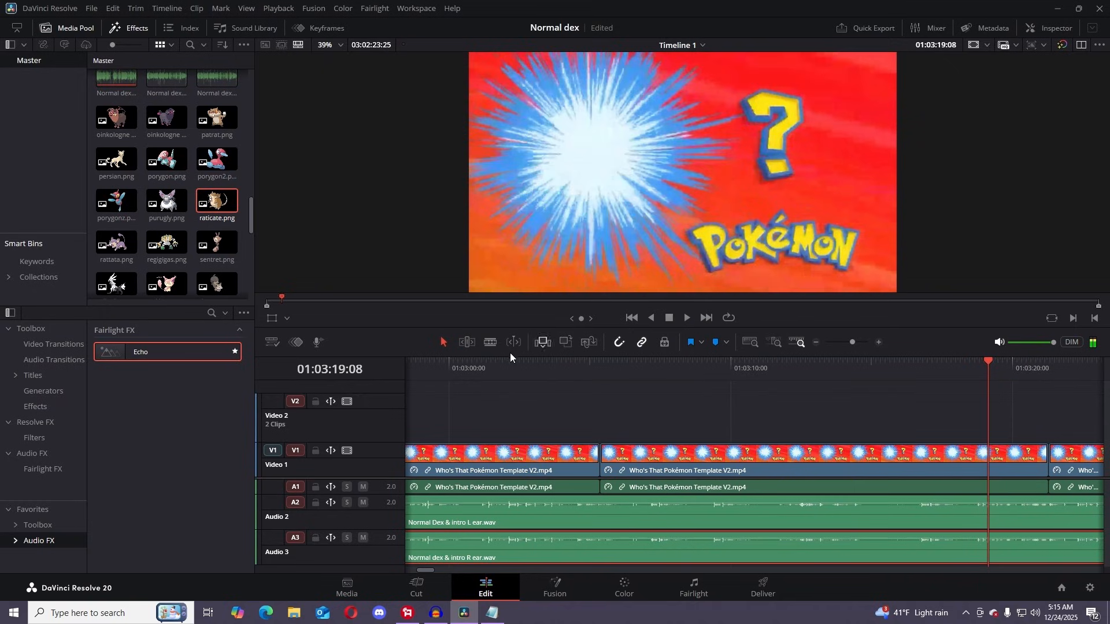
{"action": "left_click_drag", "start_coordinate": [985, 365], "coordinate": [914, 365]}
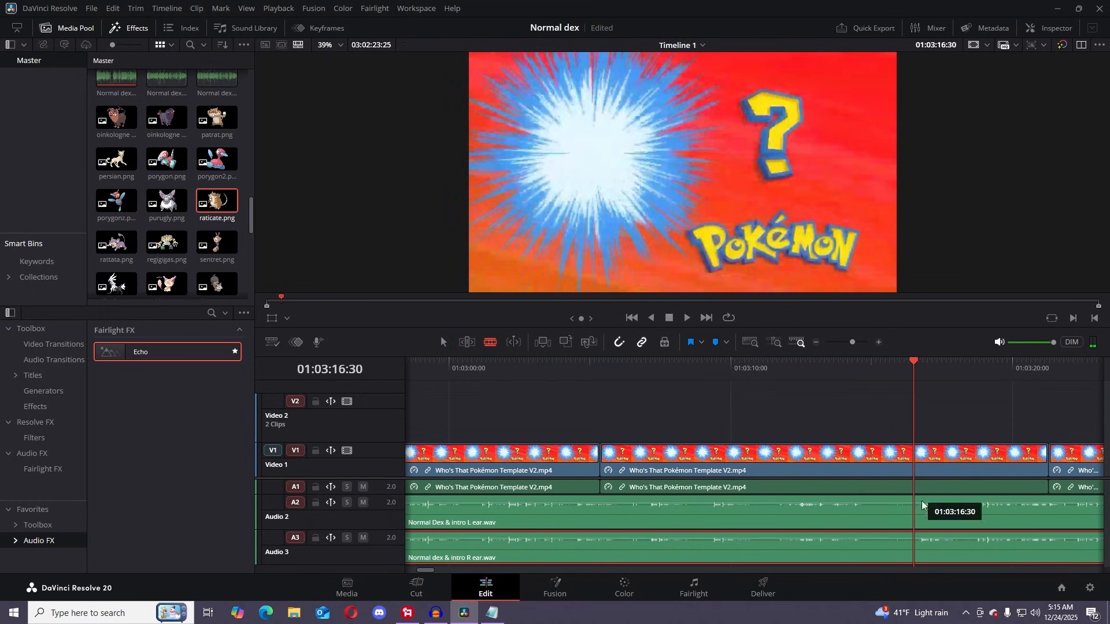
{"action": "left_click", "coordinate": [911, 544]}
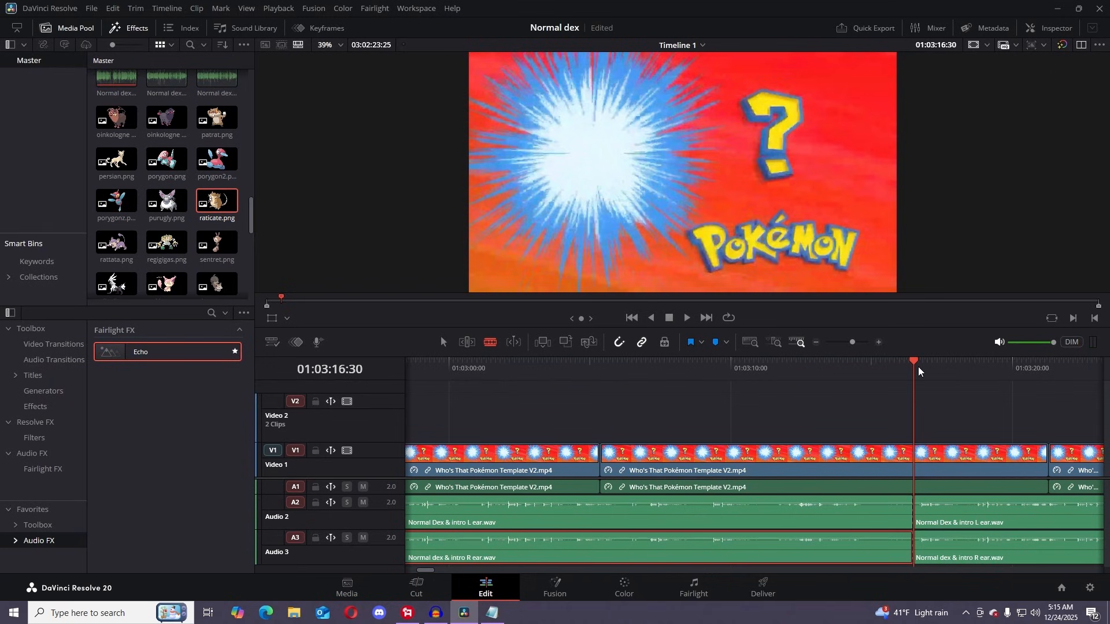
- Listen to the narration from about 01:03:05 to 01:03:07:54 and split both ear tracks at about 01:03:06:15
{"action": "left_click_drag", "start_coordinate": [918, 366], "coordinate": [598, 393]}
{"action": "left_click", "coordinate": [685, 323]}
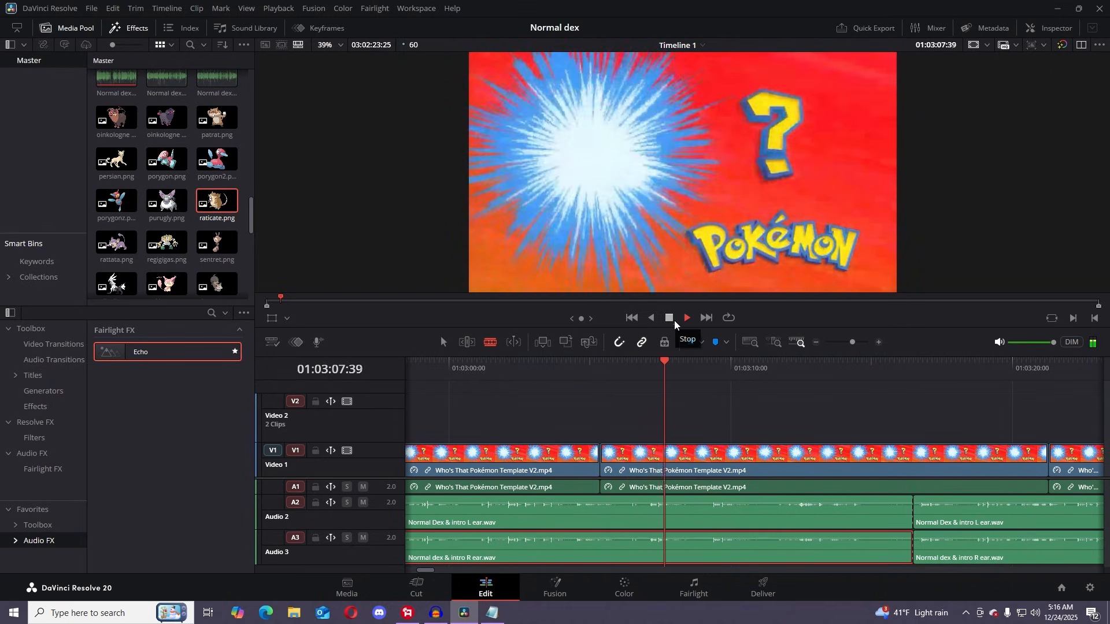
{"action": "left_click", "coordinate": [674, 320]}
{"action": "left_click", "coordinate": [625, 512]}
{"action": "left_click", "coordinate": [626, 548]}
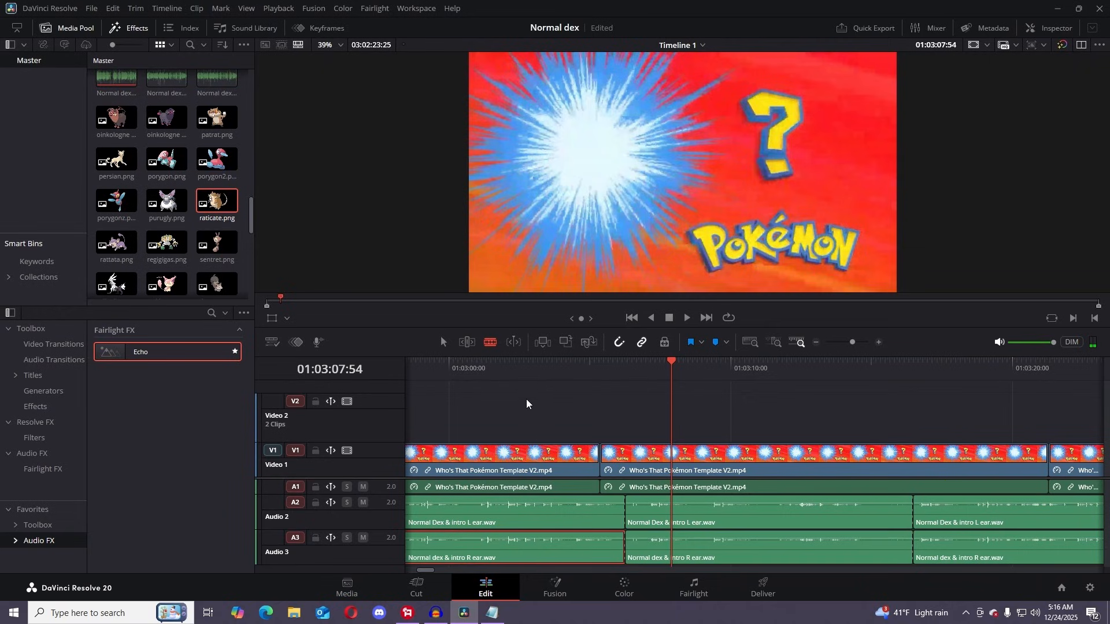
- Delete the narration between about 01:03:06:15 and 01:03:16:30 on both ear tracks and close the gap with the following clips
{"action": "left_click", "coordinate": [752, 508]}
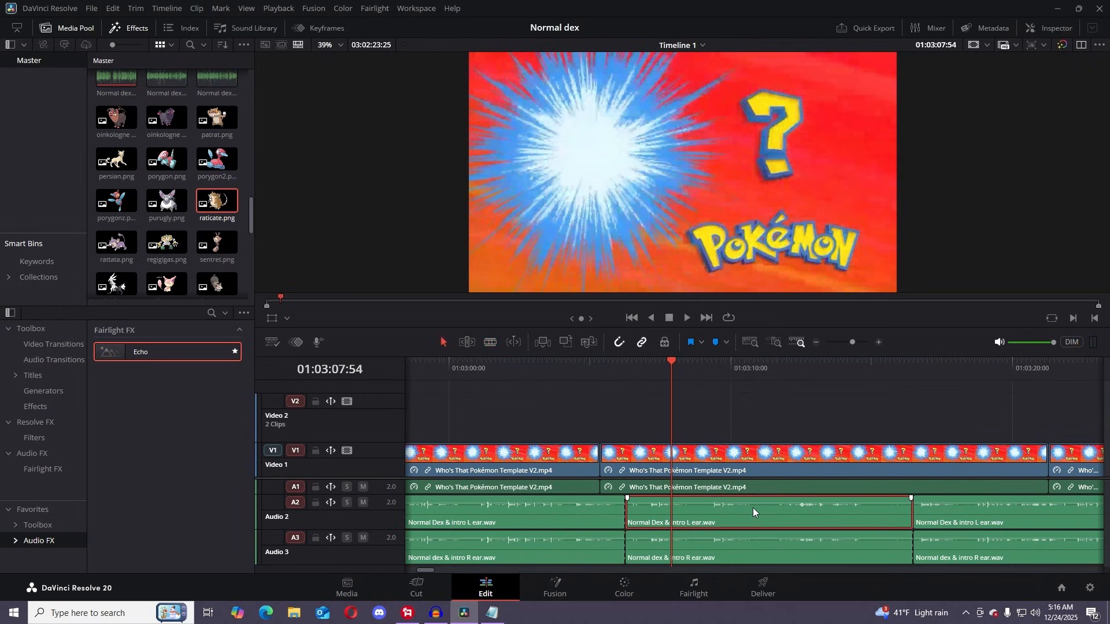
{"action": "key", "text": "BackSpace"}
{"action": "left_click", "coordinate": [773, 553]}
{"action": "key", "text": "BackSpace"}
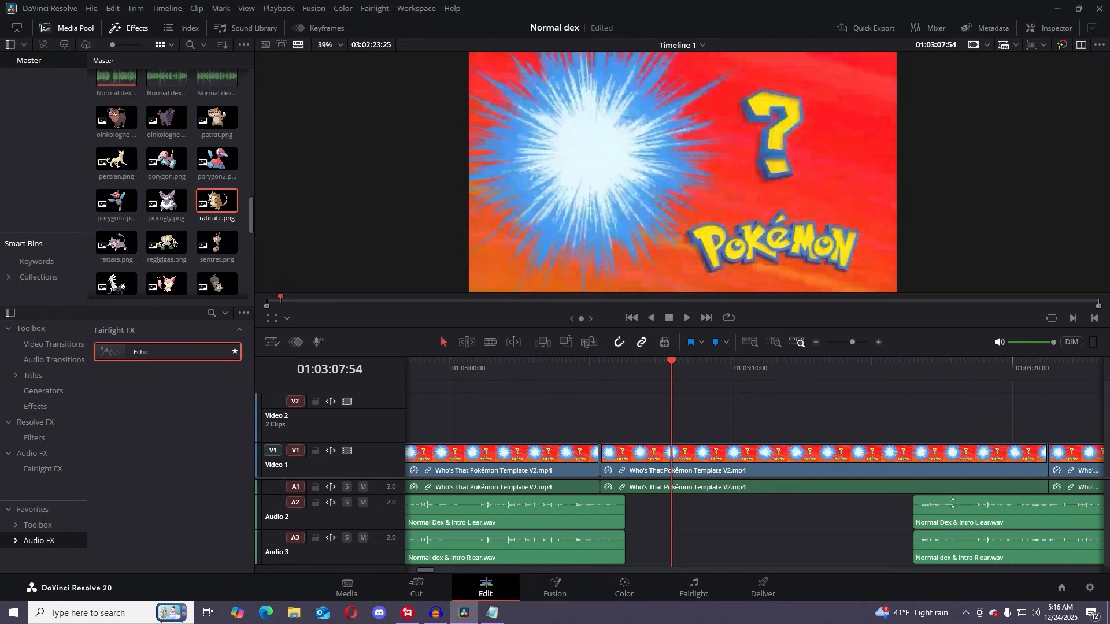
{"action": "left_click_drag", "start_coordinate": [974, 511], "coordinate": [688, 511]}
{"action": "left_click_drag", "start_coordinate": [618, 510], "coordinate": [625, 511]}
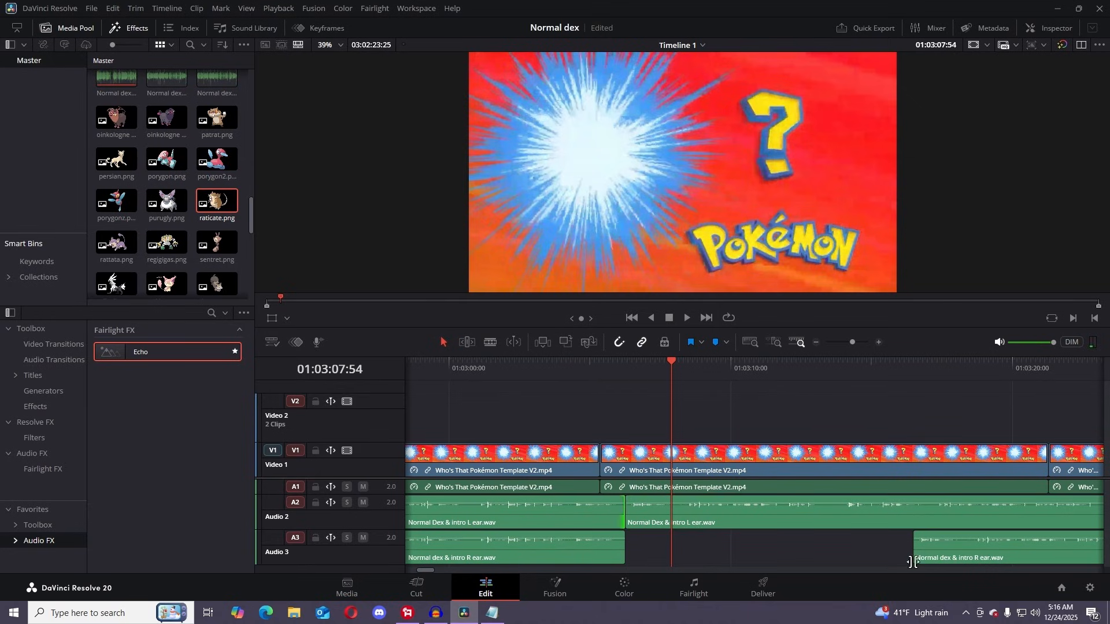
{"action": "left_click_drag", "start_coordinate": [880, 550], "coordinate": [696, 546]}
- Play across the narration join at about 01:03:06:15 and split both ear tracks at about 01:03:15
{"action": "left_click_drag", "start_coordinate": [665, 367], "coordinate": [601, 368]}
{"action": "left_click", "coordinate": [686, 318]}
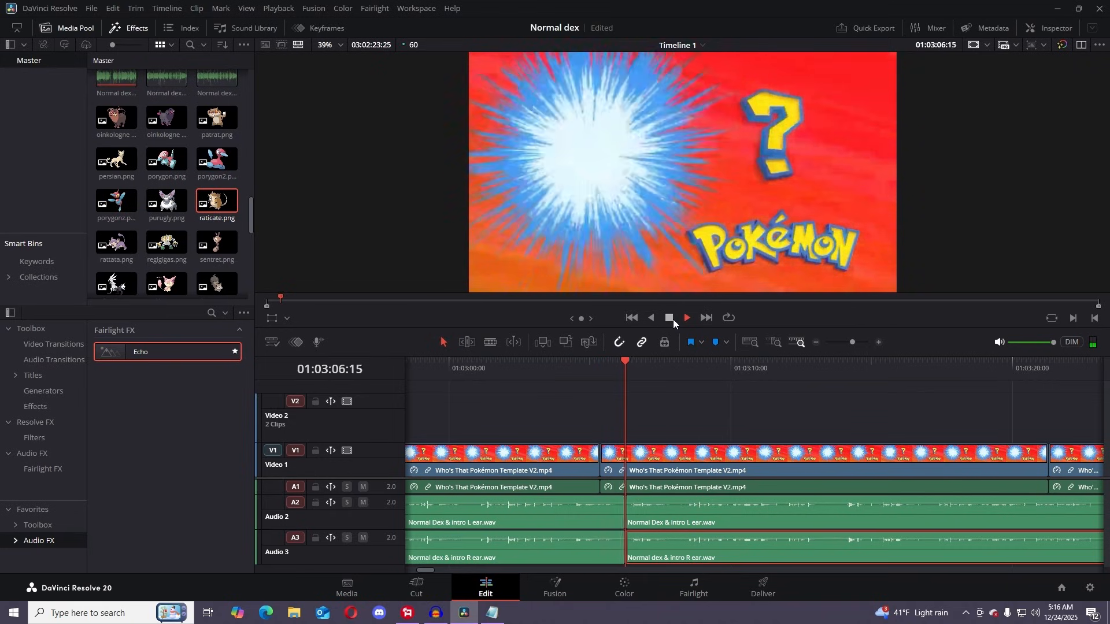
{"action": "left_click_drag", "start_coordinate": [854, 344], "coordinate": [847, 340]}
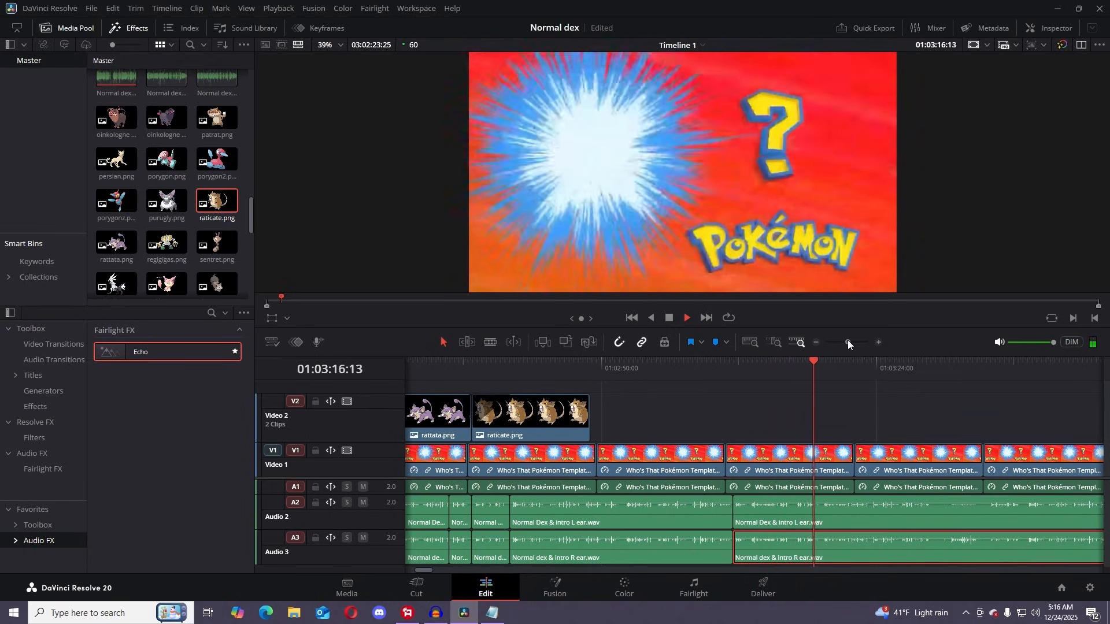
{"action": "left_click_drag", "start_coordinate": [848, 340], "coordinate": [851, 338]}
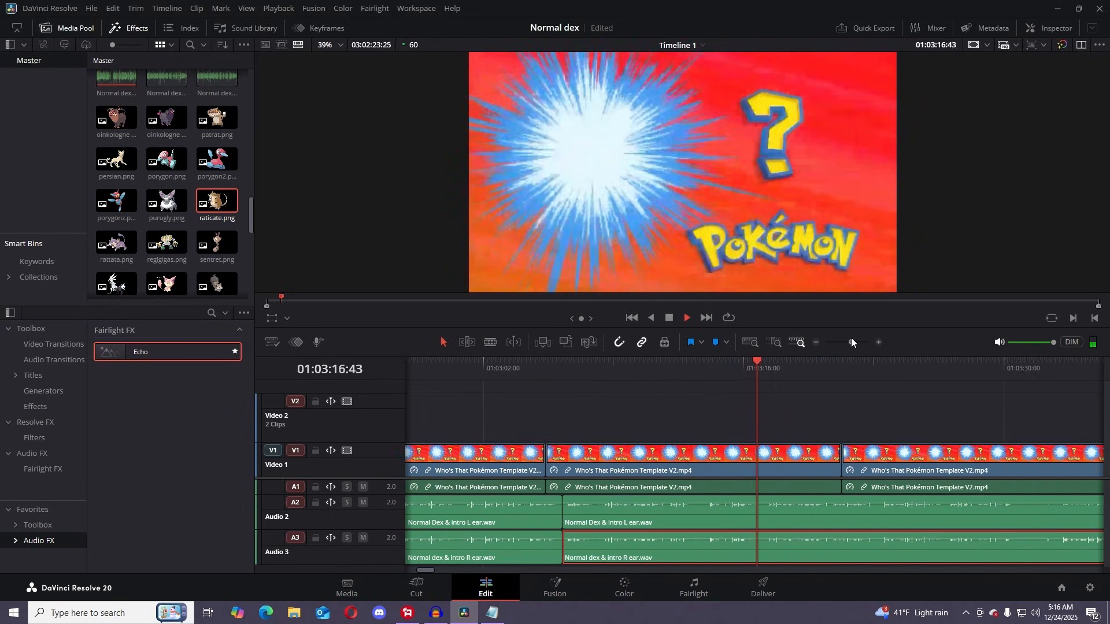
{"action": "left_click", "coordinate": [490, 341]}
{"action": "left_click", "coordinate": [727, 511]}
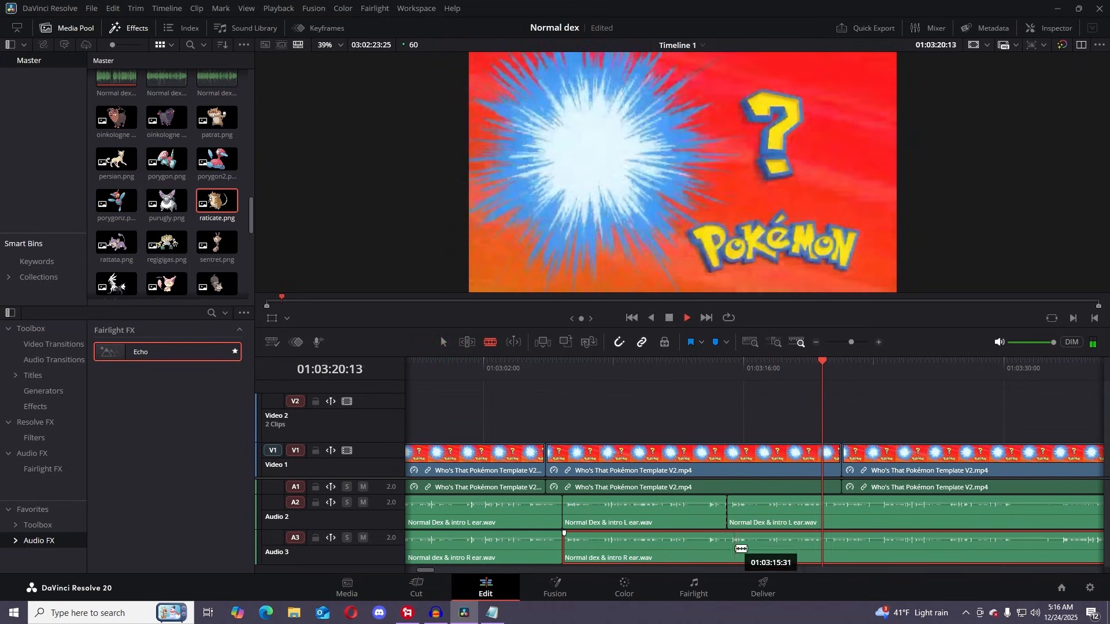
{"action": "key", "text": "a"}
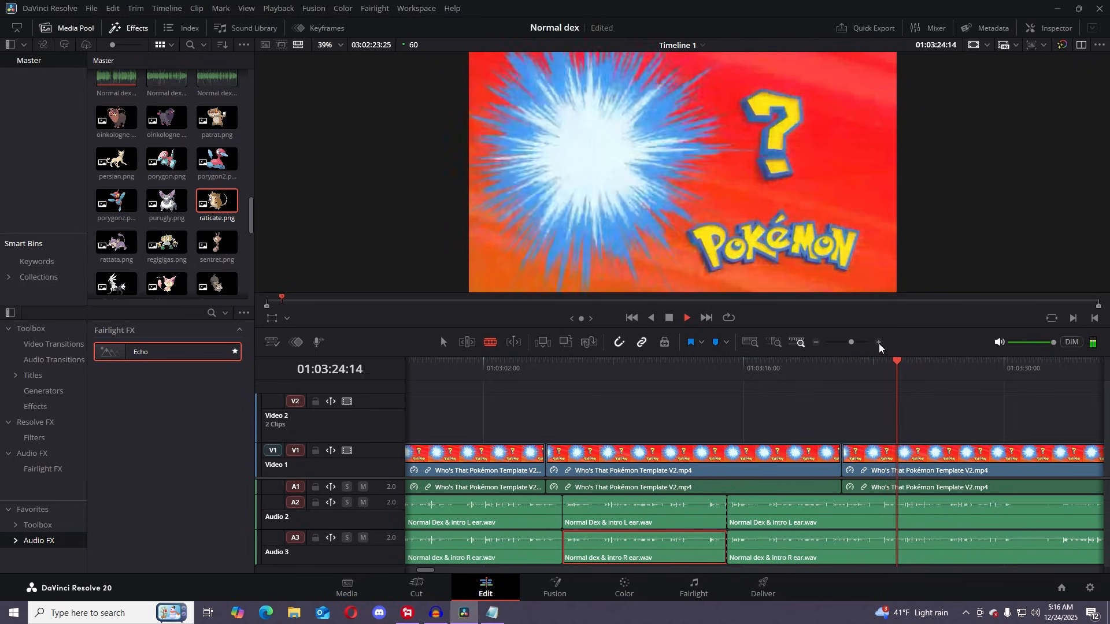
- Listen on to 01:03:34:07, then delete the narration between about 01:03:06:15 and 01:03:15 on both ear tracks, closing the gap
{"action": "left_click_drag", "start_coordinate": [851, 342], "coordinate": [850, 336]}
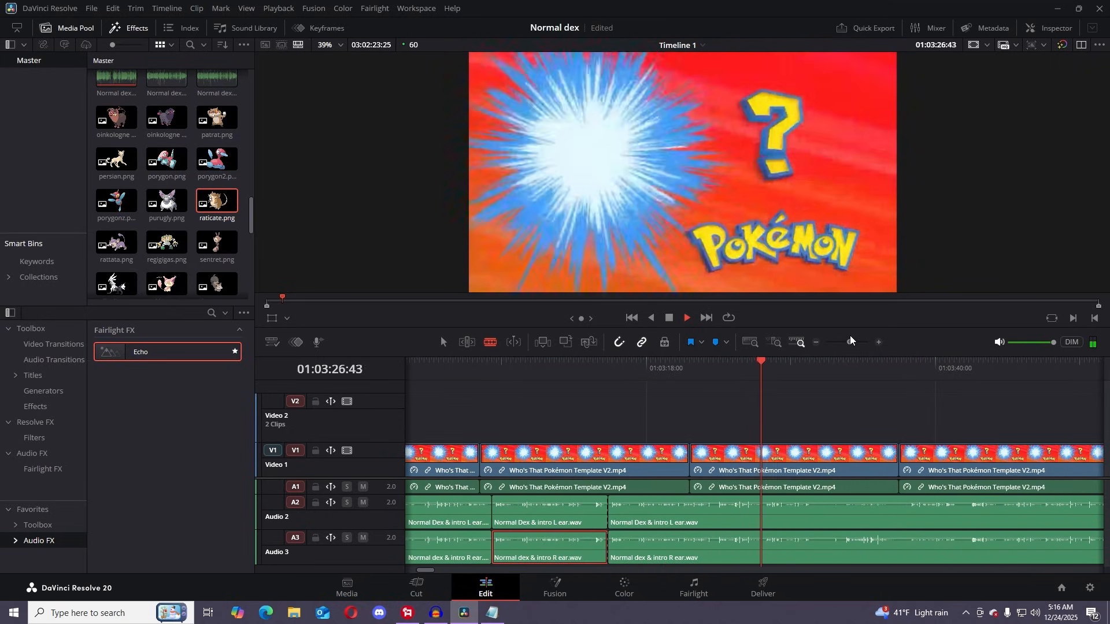
{"action": "left_click", "coordinate": [666, 322]}
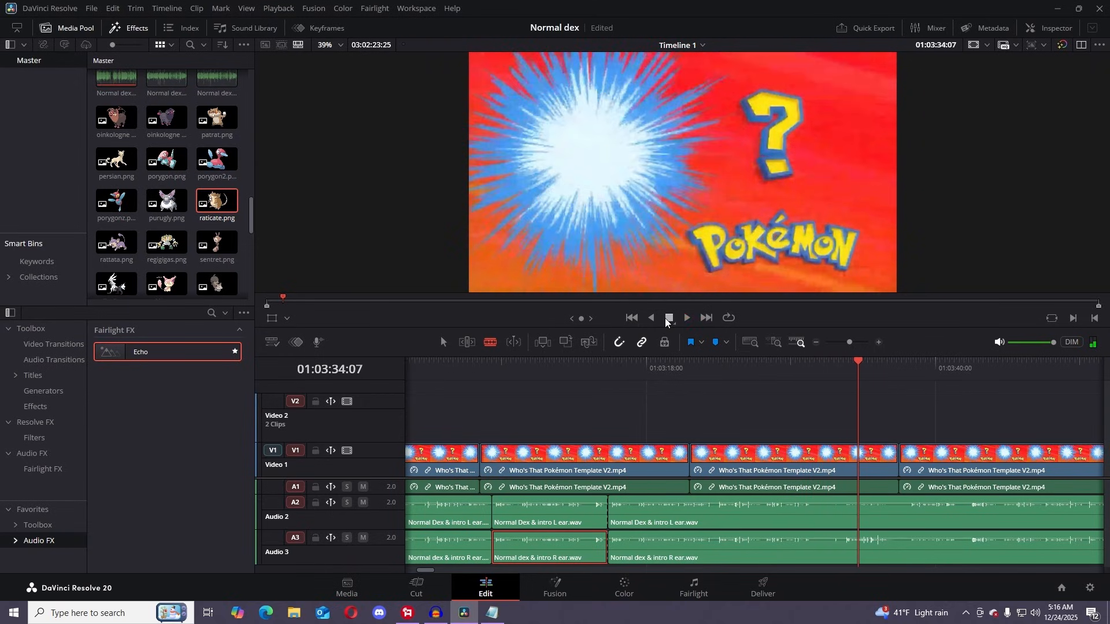
{"action": "left_click_drag", "start_coordinate": [859, 370], "coordinate": [679, 377]}
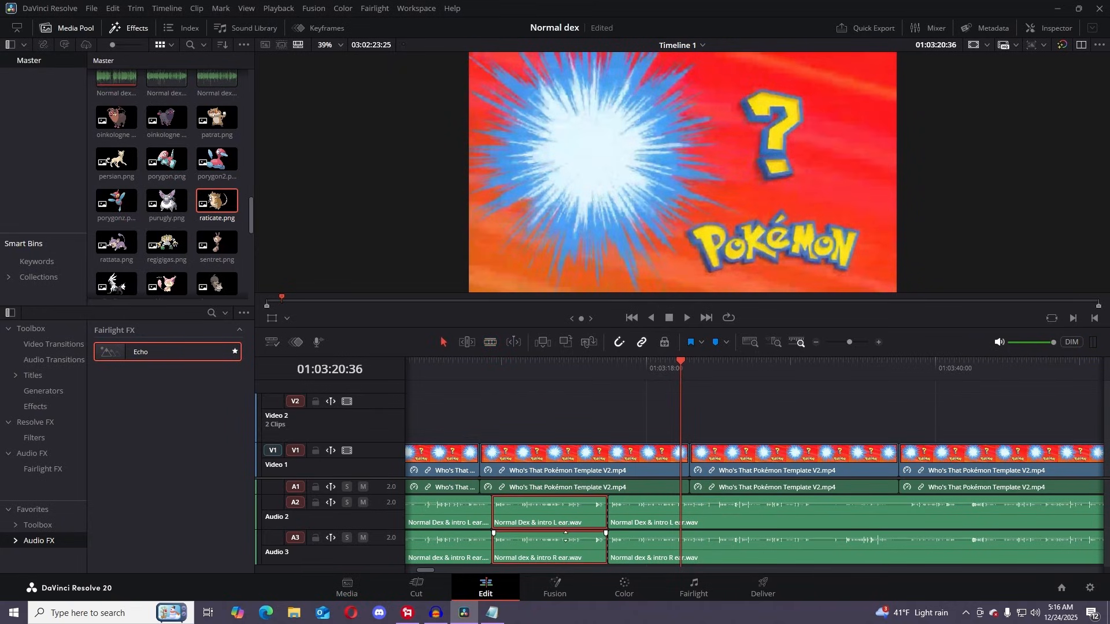
{"action": "key", "text": "BackSpace"}
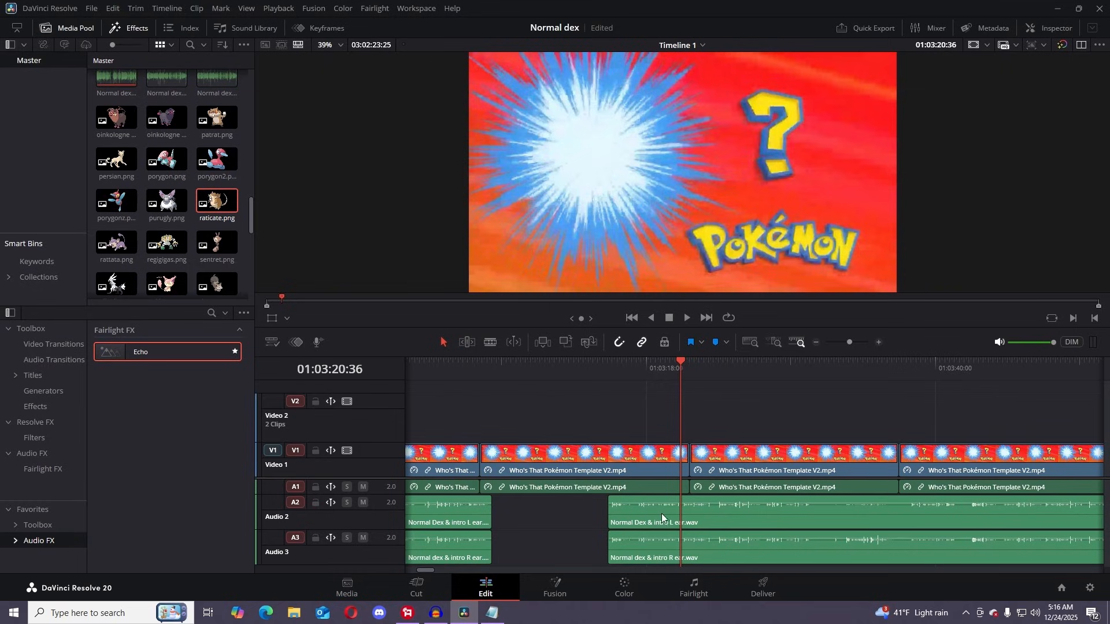
{"action": "left_click_drag", "start_coordinate": [661, 514], "coordinate": [549, 511]}
{"action": "left_click_drag", "start_coordinate": [634, 547], "coordinate": [527, 542]}
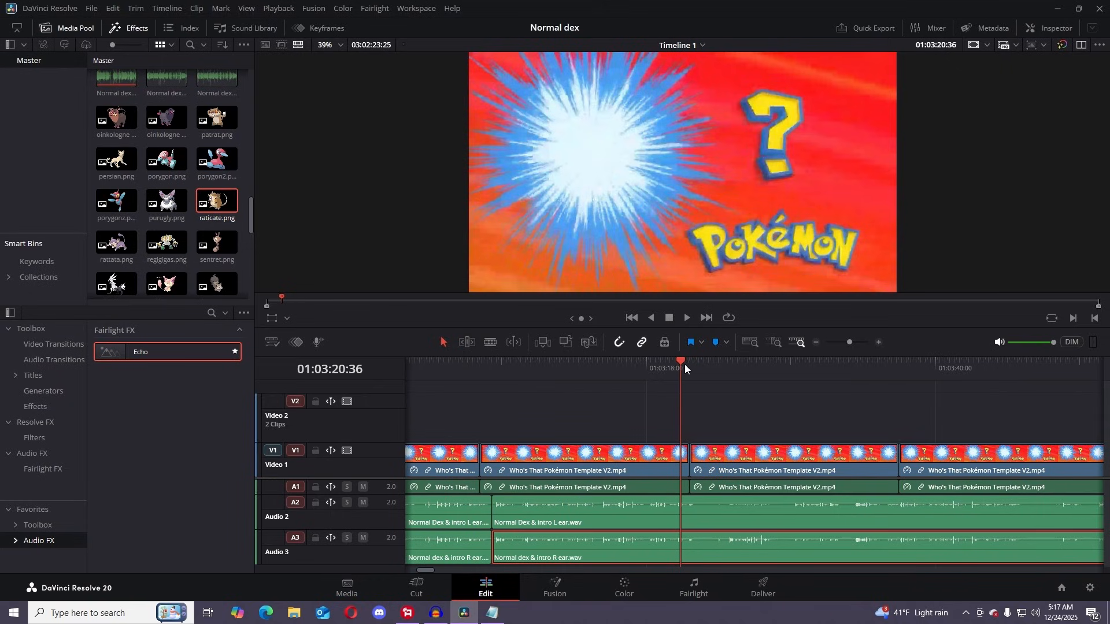
- Listen through the new join at about 01:03:06:15 and split both ear tracks at 01:03:14:26
{"action": "left_click_drag", "start_coordinate": [684, 364], "coordinate": [478, 381]}
{"action": "left_click", "coordinate": [686, 320]}
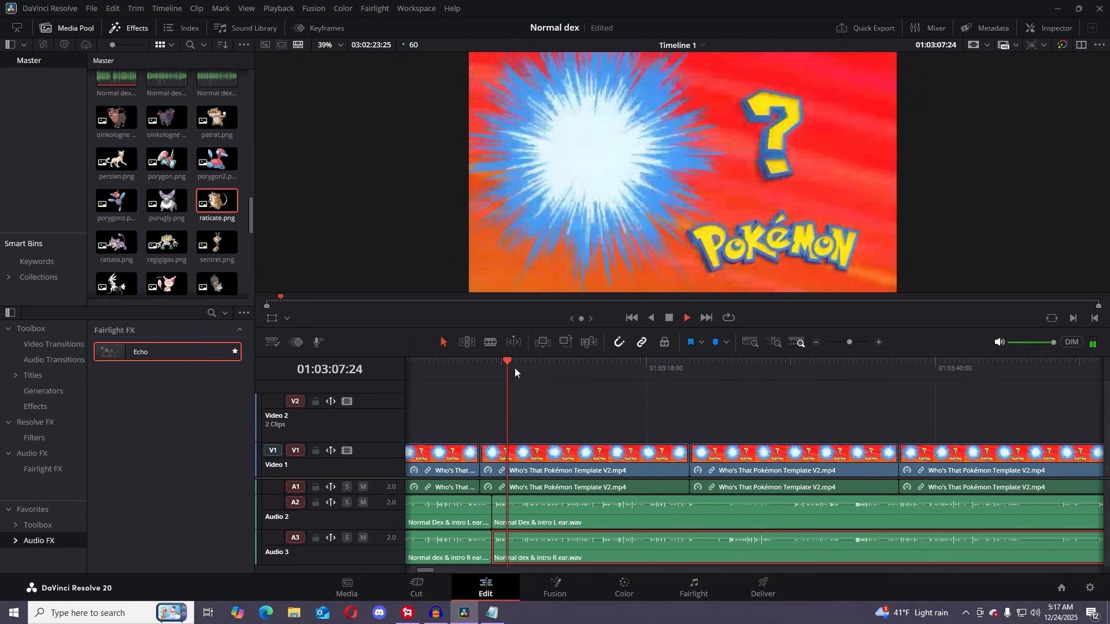
{"action": "left_click", "coordinate": [479, 365]}
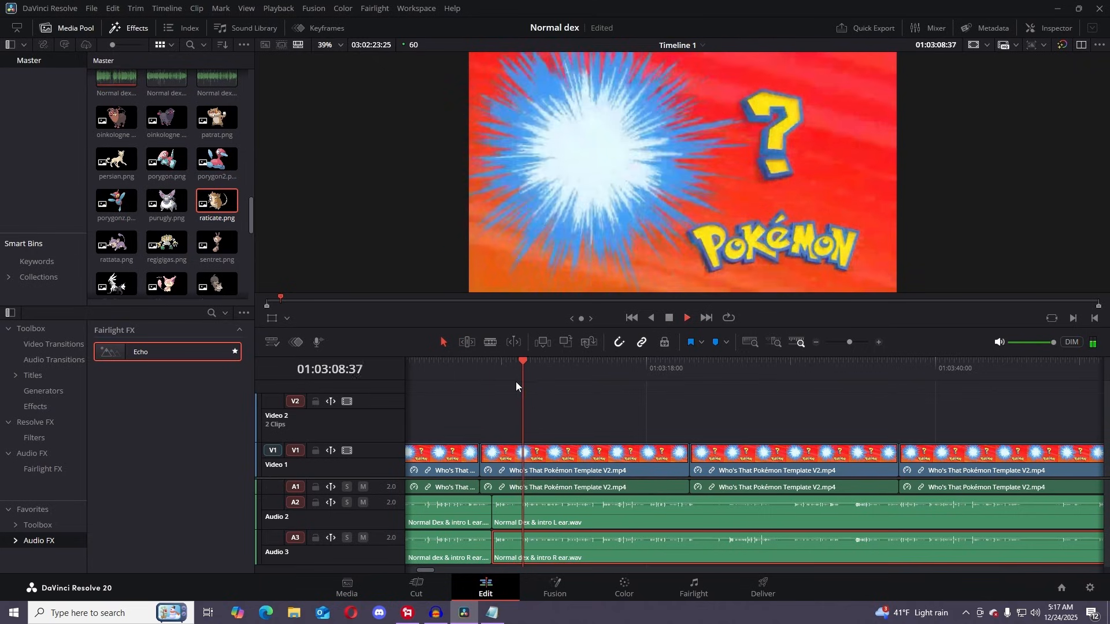
{"action": "left_click", "coordinate": [553, 366]}
{"action": "left_click", "coordinate": [583, 367]}
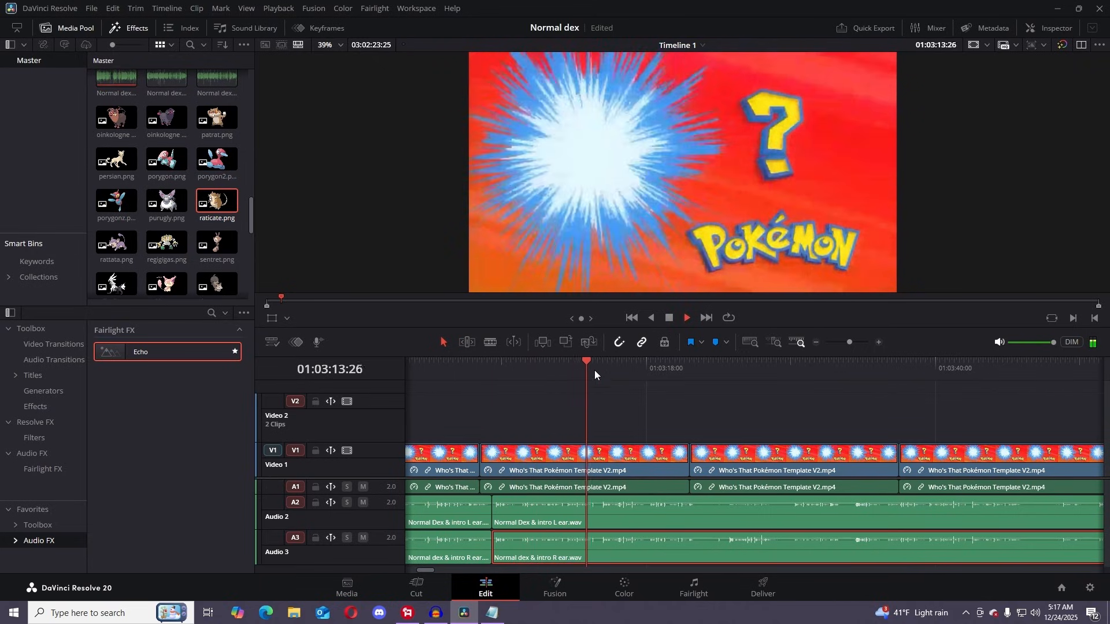
{"action": "left_click", "coordinate": [669, 318]}
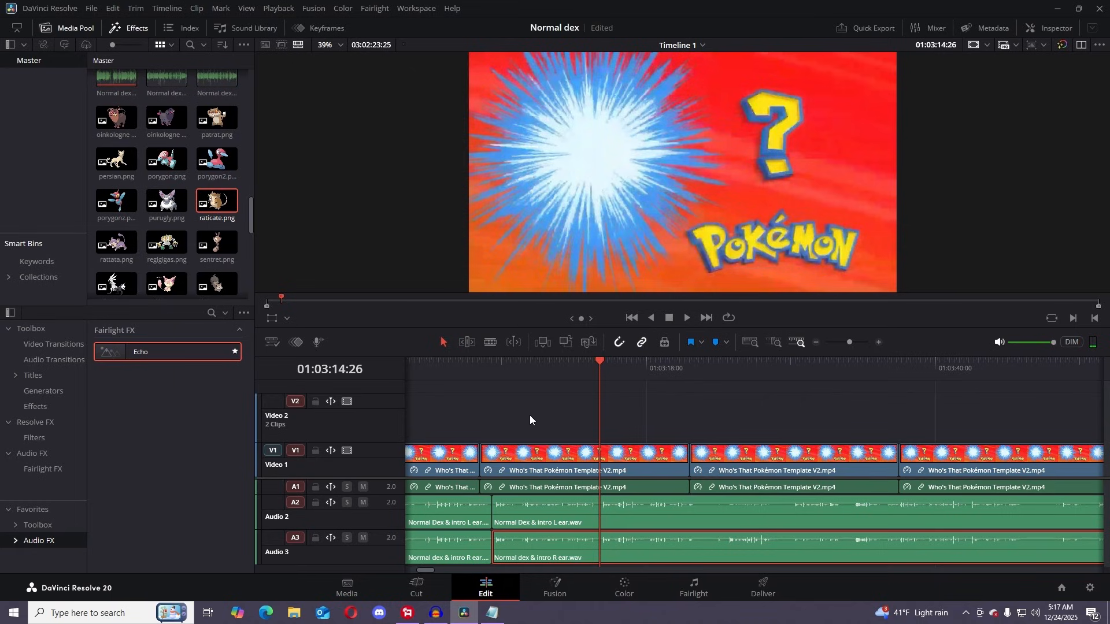
{"action": "left_click", "coordinate": [490, 342]}
{"action": "left_click", "coordinate": [600, 546]}
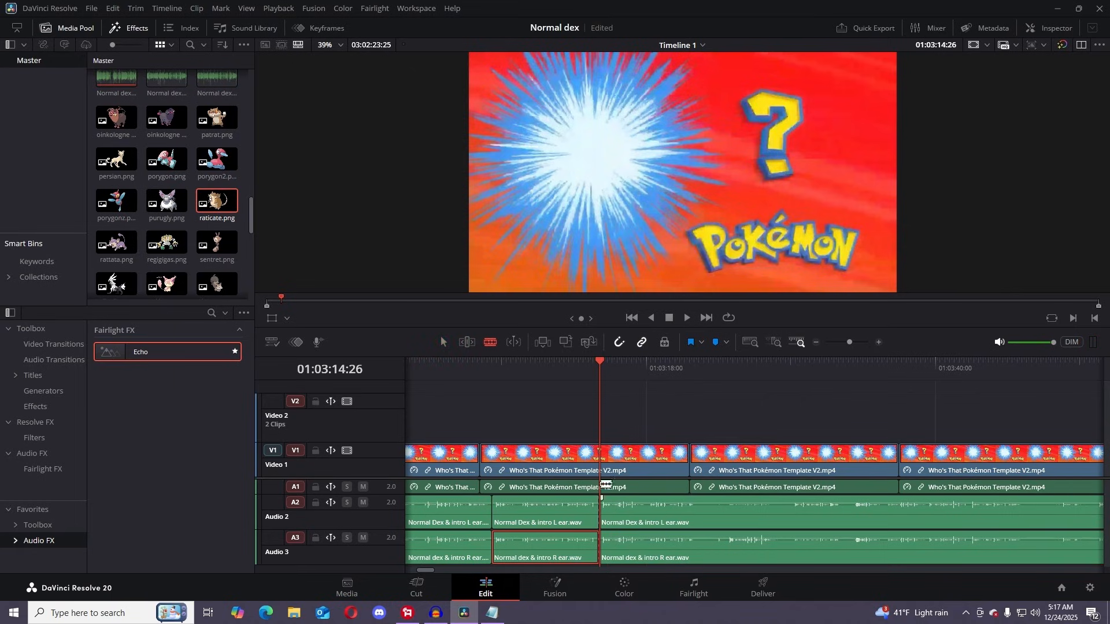
- Split both ear tracks at 01:03:23:46 and, after listening on, again at about 01:03:33
{"action": "left_click_drag", "start_coordinate": [606, 376], "coordinate": [723, 399]}
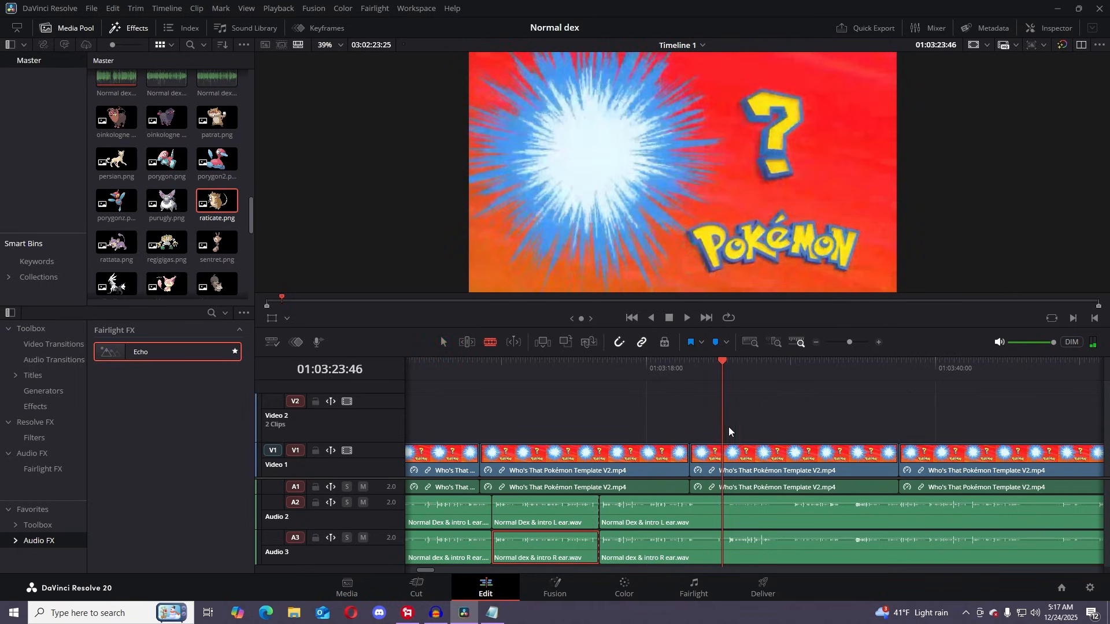
{"action": "left_click", "coordinate": [724, 550]}
{"action": "left_click", "coordinate": [687, 318]}
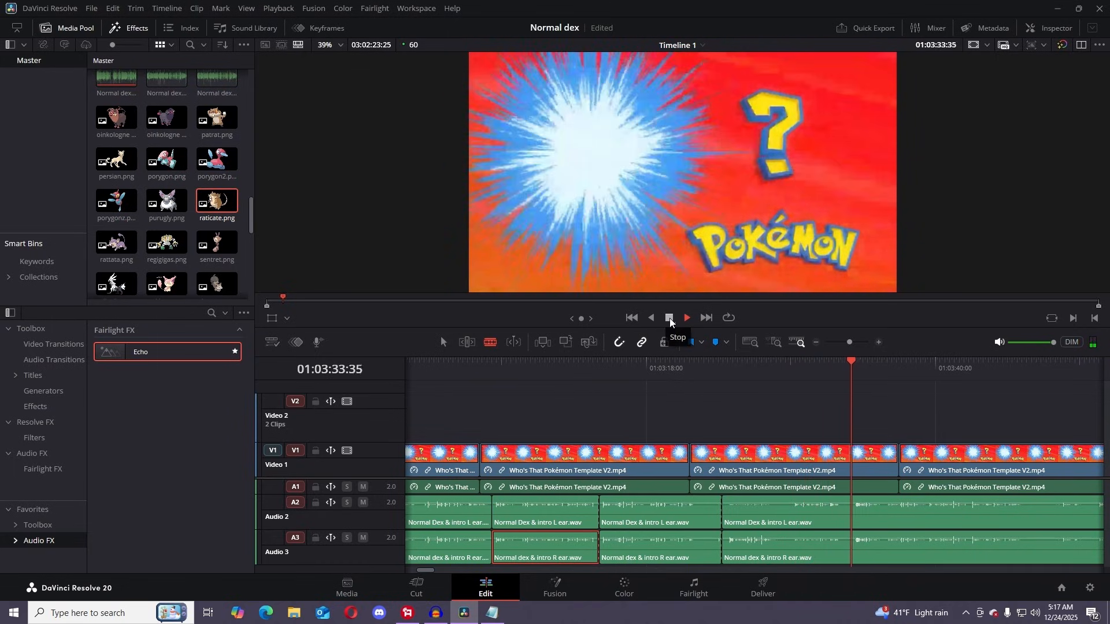
{"action": "left_click", "coordinate": [670, 318]}
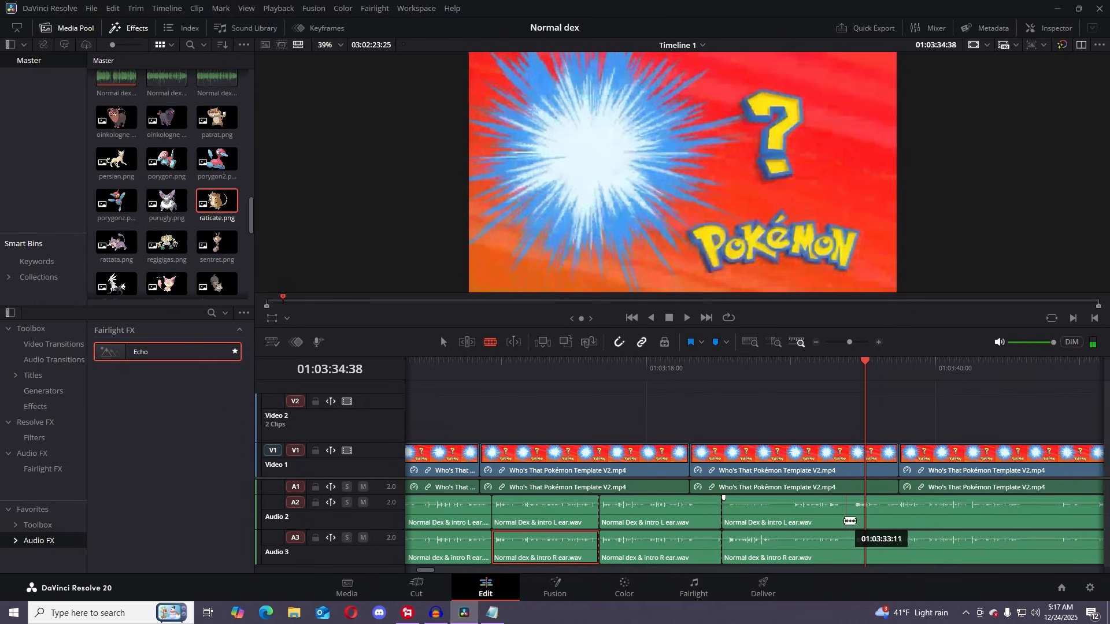
{"action": "left_click", "coordinate": [845, 544]}
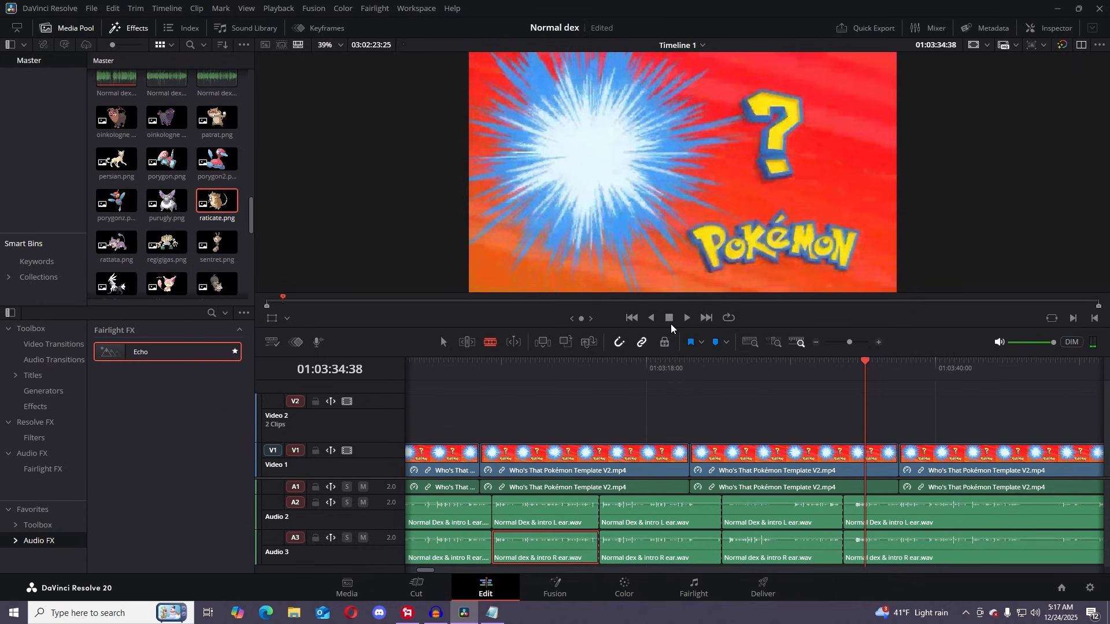
- Delete the narration between 01:03:14:26 and 01:03:23:46 on both ear tracks and move the next clip pair against the preceding one
{"action": "left_click", "coordinate": [700, 518]}
{"action": "left_click", "coordinate": [698, 548], "text": "ctrl"}
{"action": "key", "text": "Delete"}
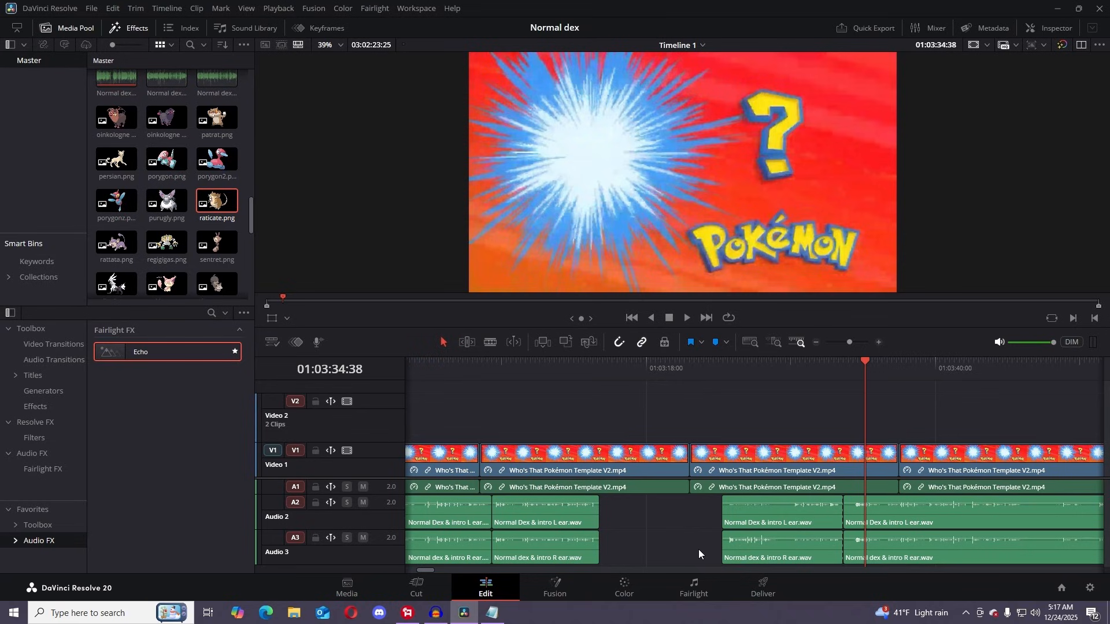
{"action": "left_click_drag", "start_coordinate": [784, 511], "coordinate": [669, 516]}
{"action": "left_click_drag", "start_coordinate": [769, 549], "coordinate": [652, 550]}
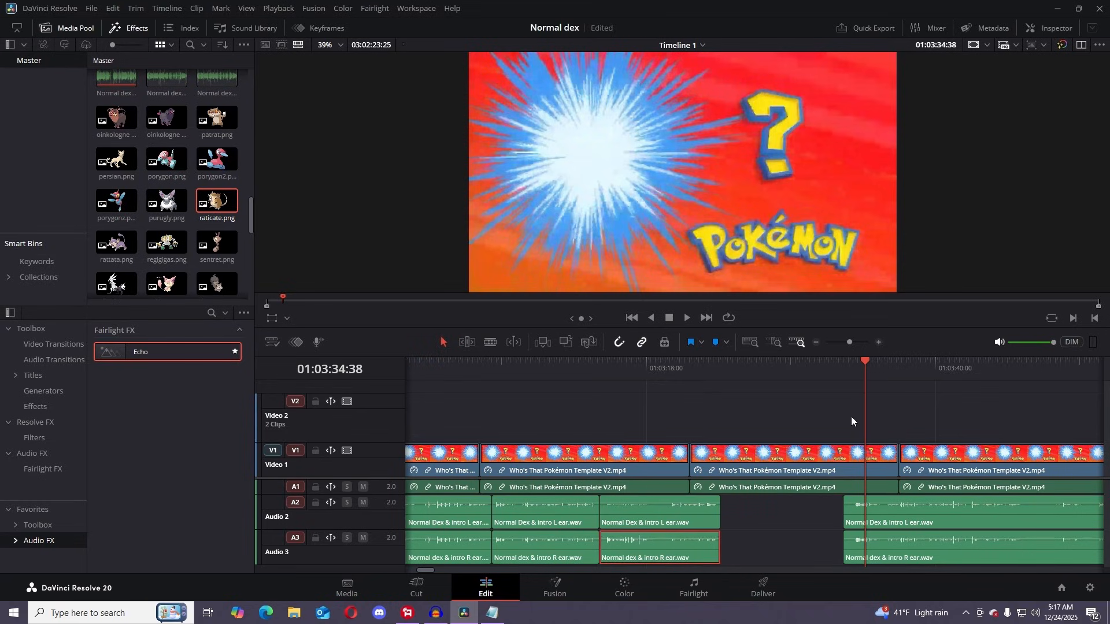
- Cut out the narration between about 01:03:18:38 and 01:03:19:39 on both ear tracks
{"action": "left_click_drag", "start_coordinate": [867, 364], "coordinate": [608, 389]}
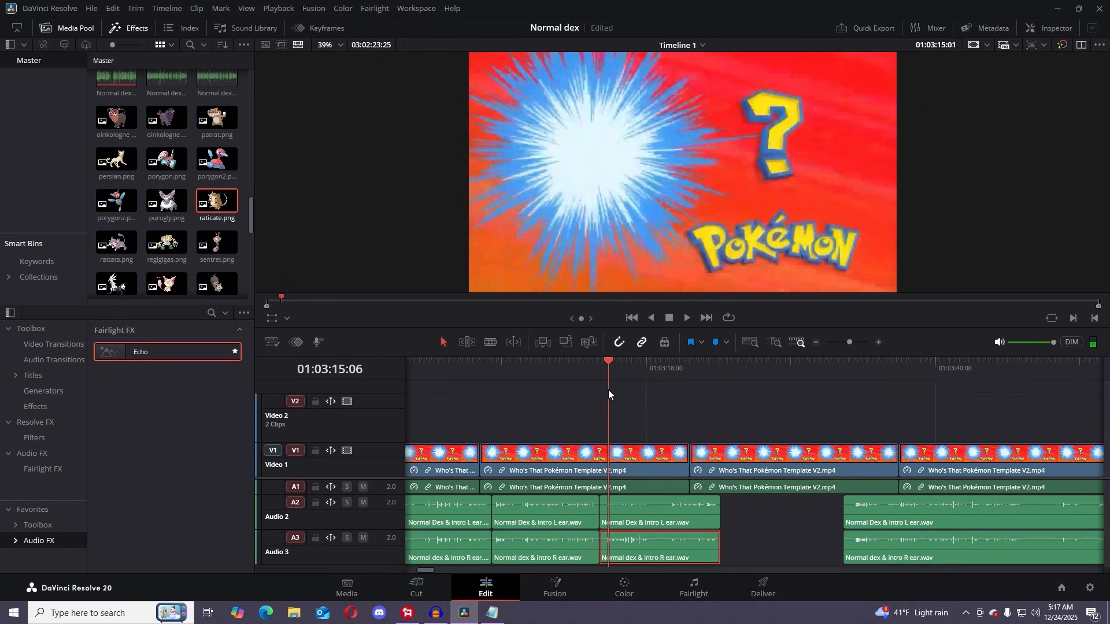
{"action": "left_click_drag", "start_coordinate": [849, 342], "coordinate": [854, 342]}
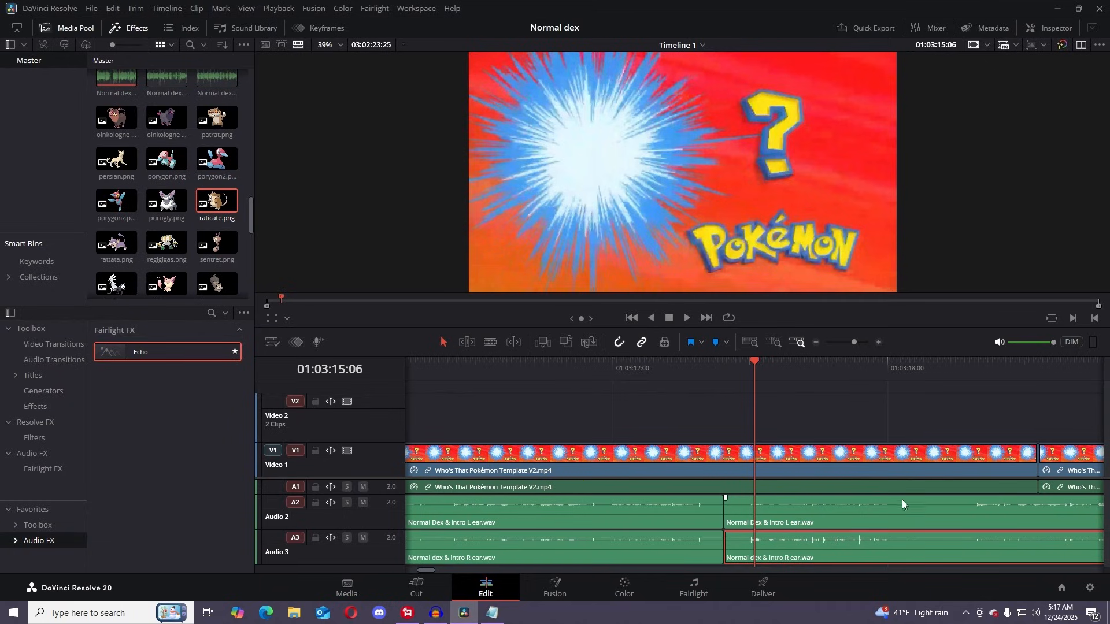
{"action": "left_click_drag", "start_coordinate": [853, 342], "coordinate": [851, 342]}
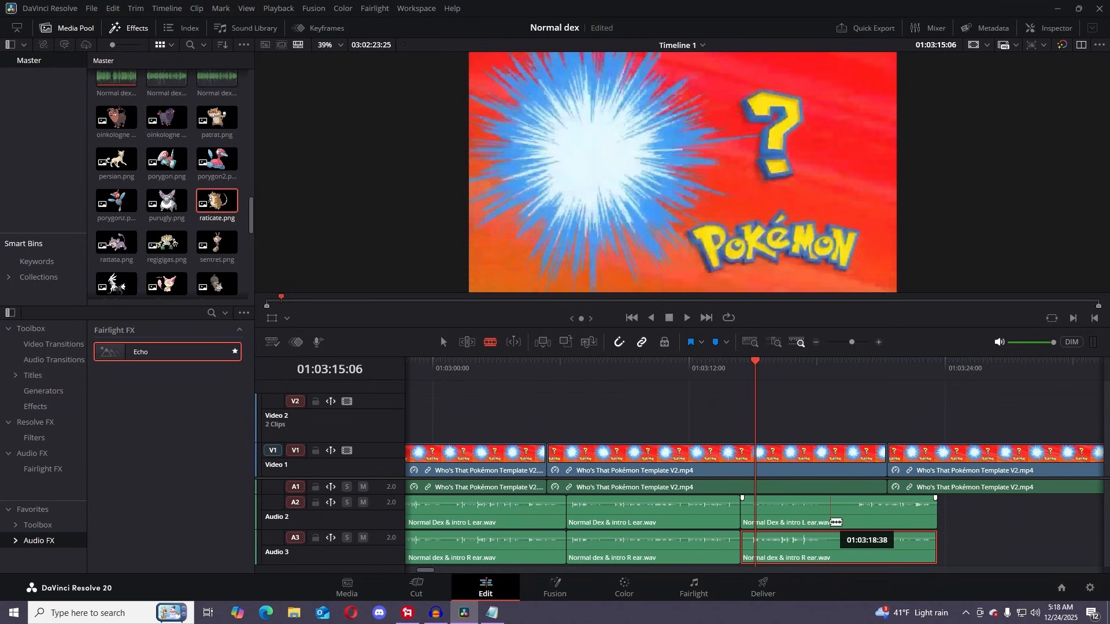
{"action": "left_click", "coordinate": [832, 523]}
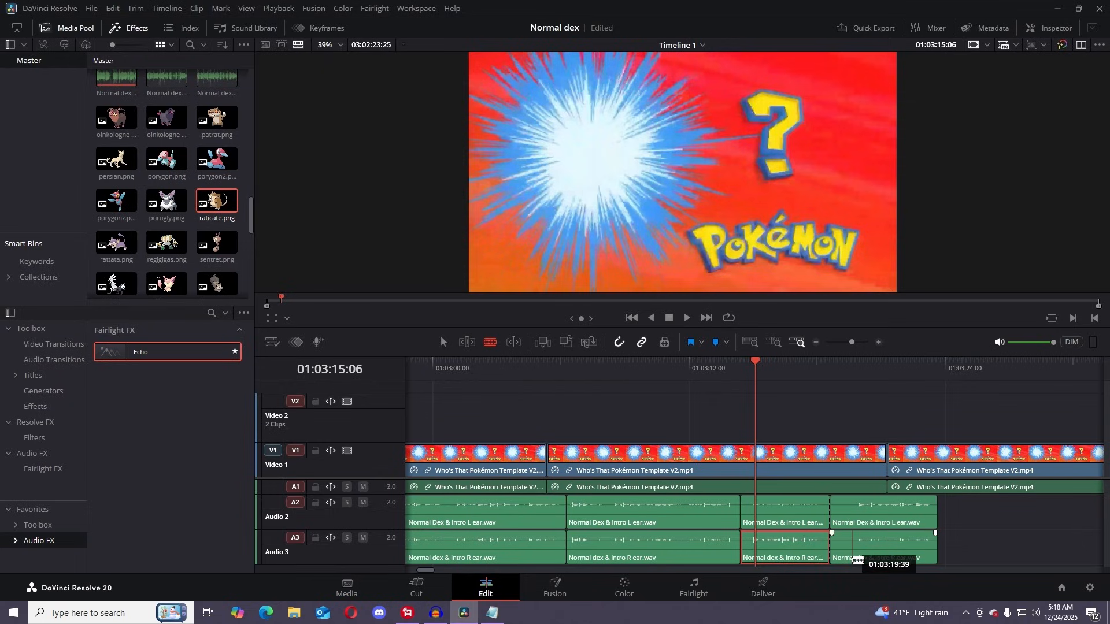
{"action": "left_click", "coordinate": [852, 549]}
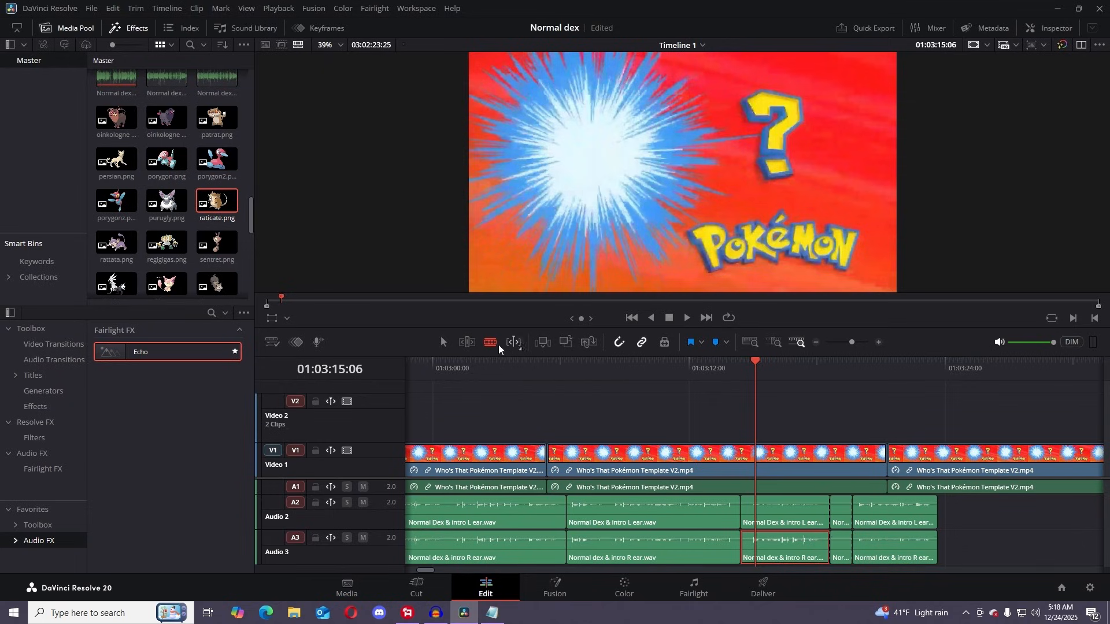
{"action": "left_click", "coordinate": [443, 342]}
{"action": "left_click", "coordinate": [843, 516]}
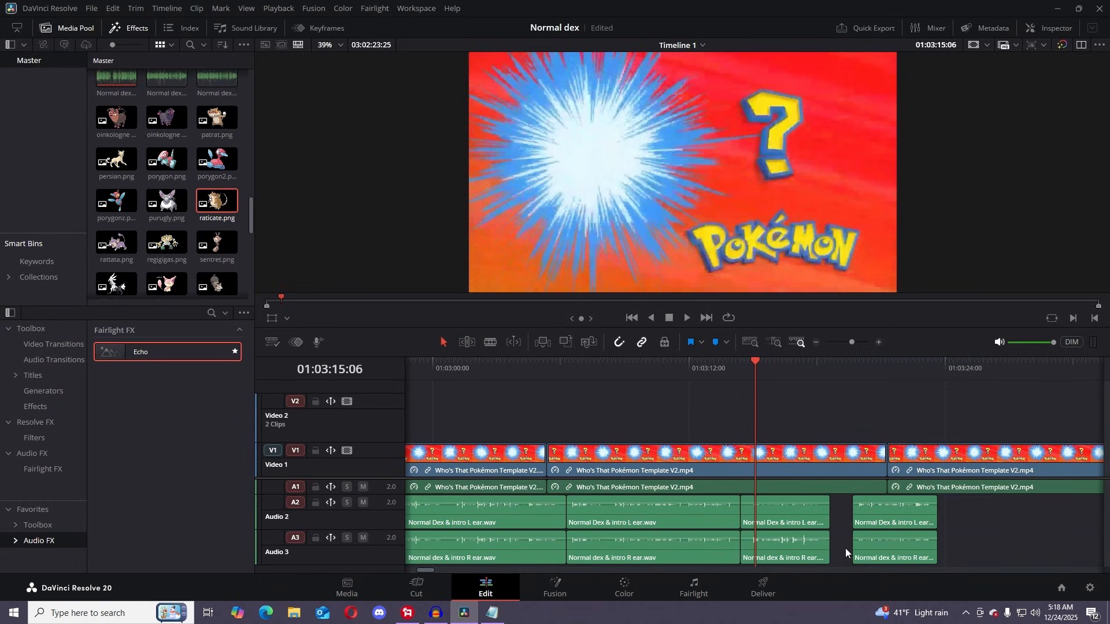
- Cut out the narration between 01:03:14:26 and about 01:03:14:50 on both ear tracks and close the gaps with the following clip pairs
{"action": "left_click", "coordinate": [854, 344]}
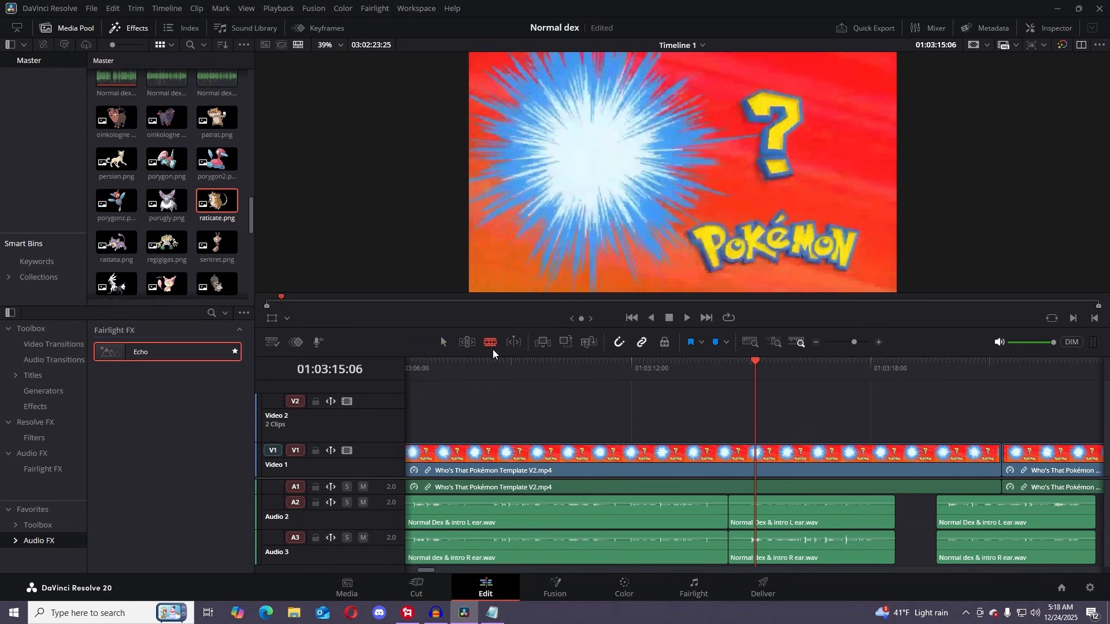
{"action": "left_click", "coordinate": [746, 524]}
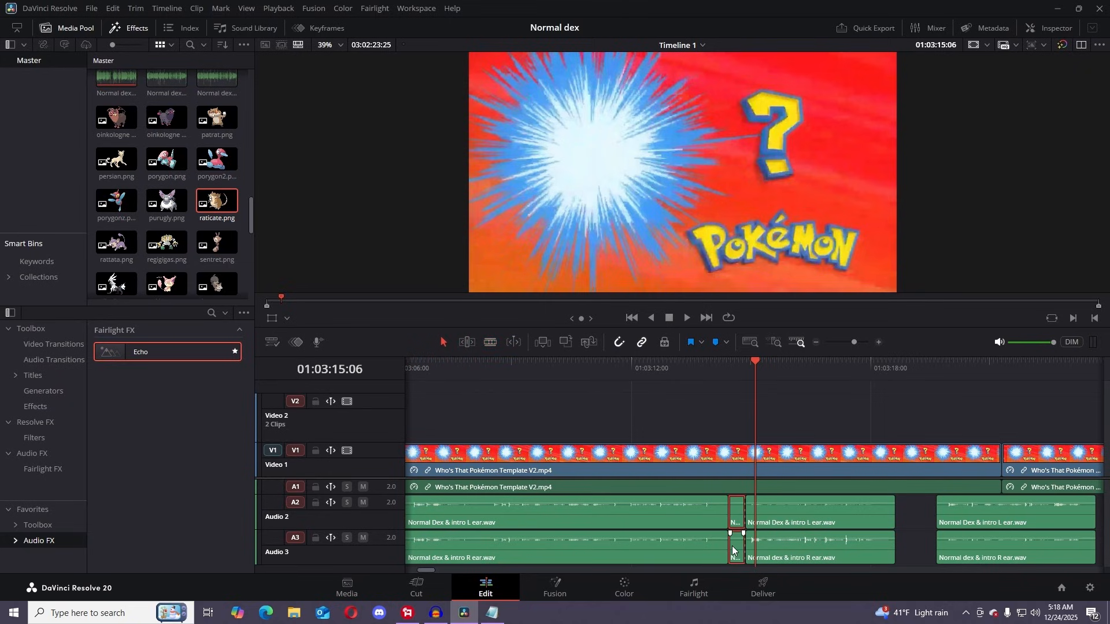
{"action": "left_click_drag", "start_coordinate": [828, 522], "coordinate": [814, 549]}
{"action": "left_click_drag", "start_coordinate": [972, 526], "coordinate": [951, 549]}
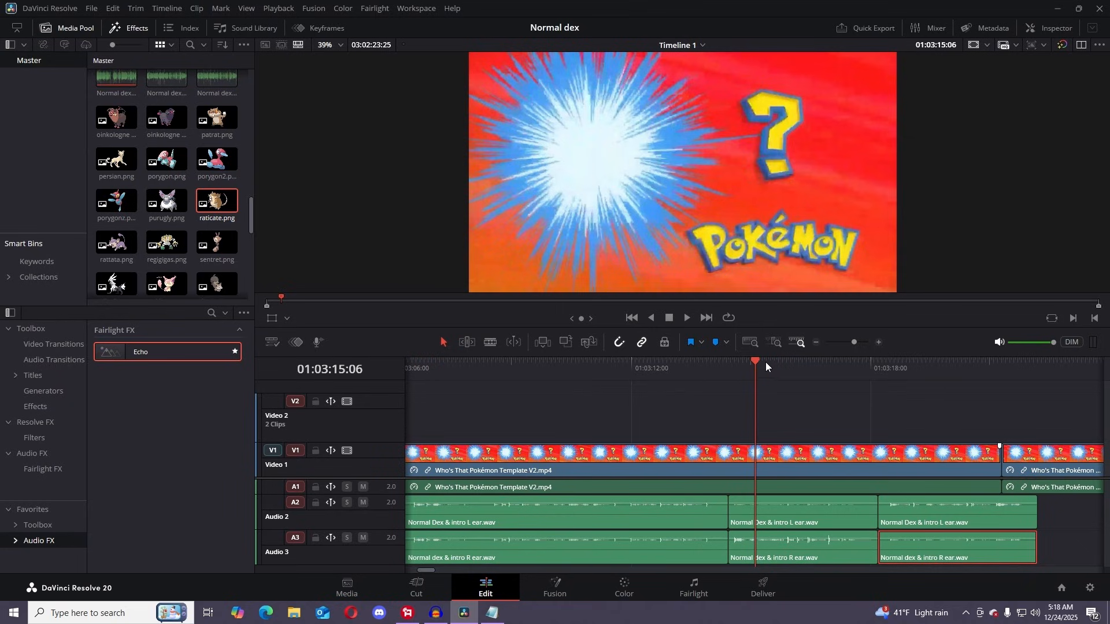
- Disable the left-ear clip starting near 01:03:14:26 and the right-ear clip starting near 01:03:18:11, playing back the section from about 01:03:14:06
{"action": "left_click_drag", "start_coordinate": [754, 362], "coordinate": [725, 361]}
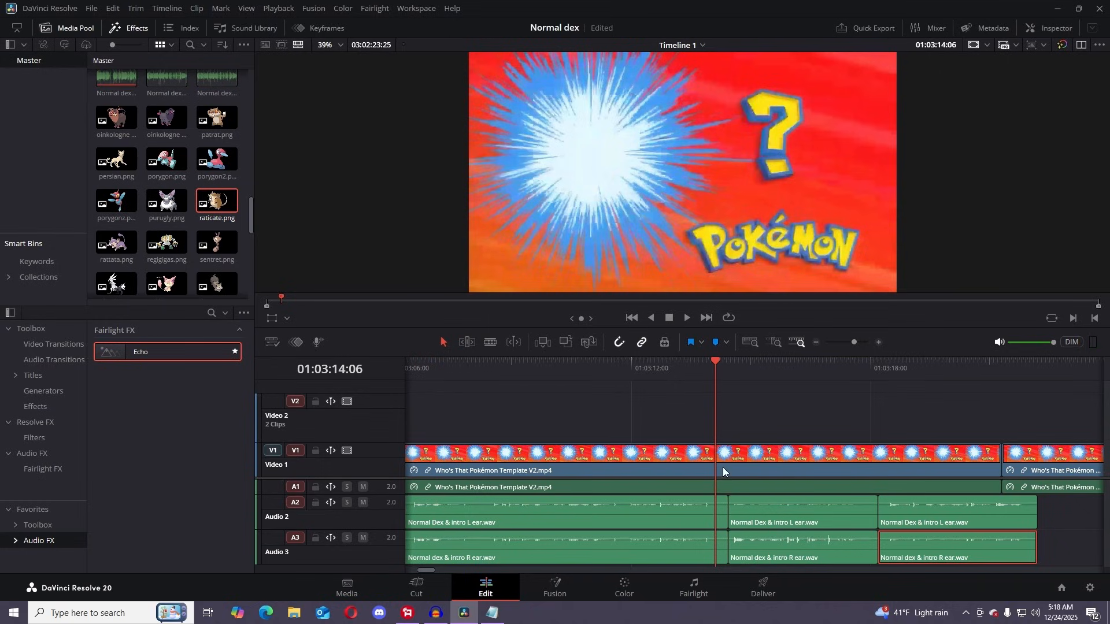
{"action": "left_click", "coordinate": [689, 319]}
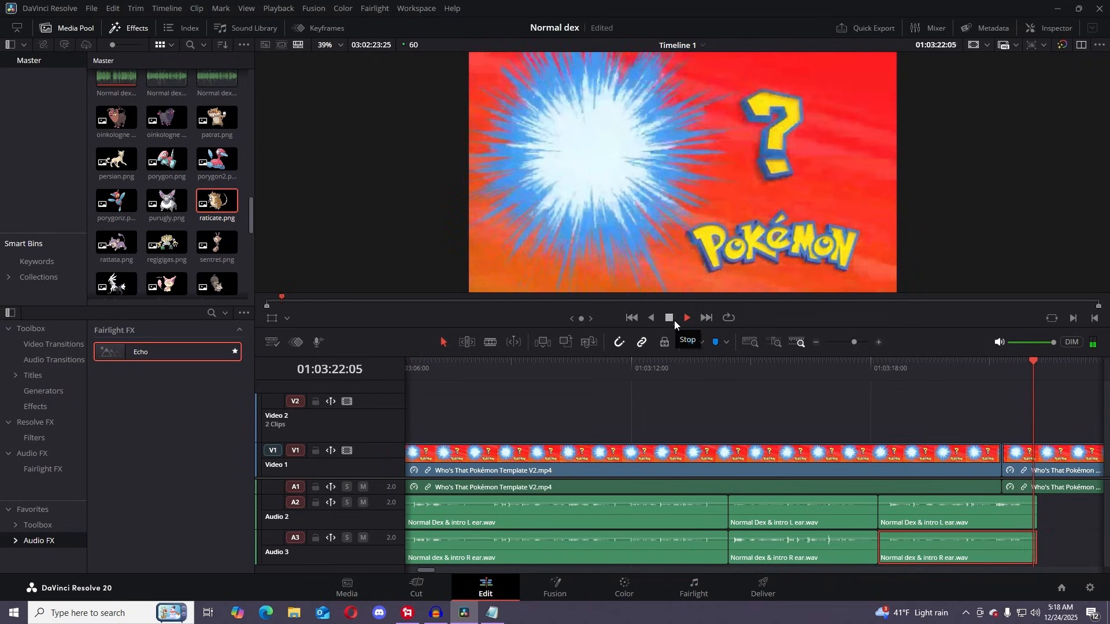
{"action": "left_click", "coordinate": [674, 324]}
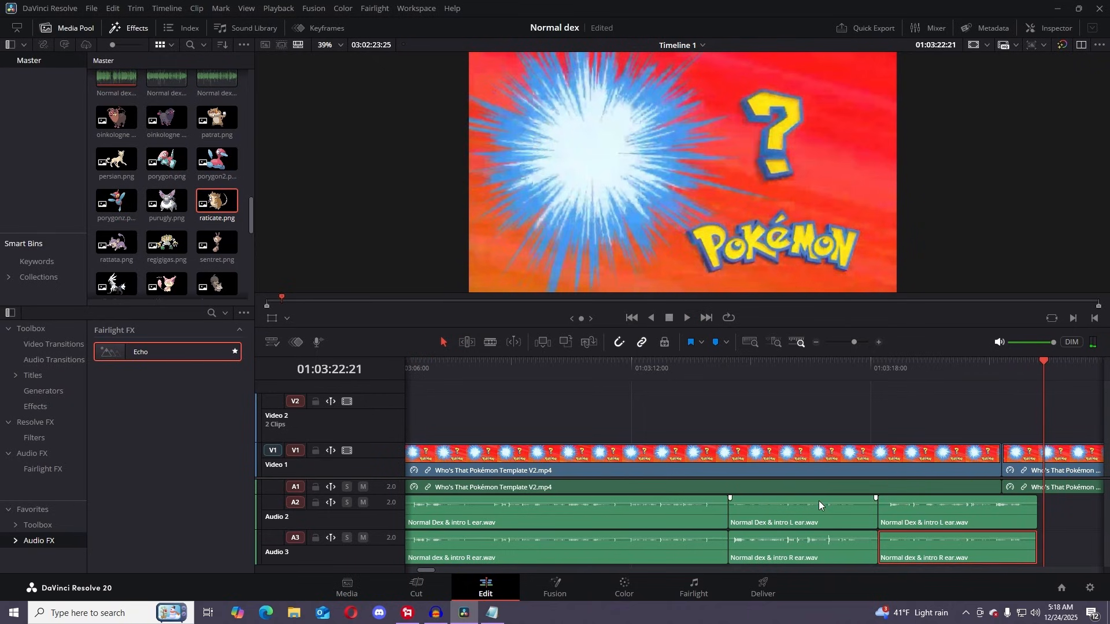
{"action": "left_click_drag", "start_coordinate": [818, 514], "coordinate": [820, 543]}
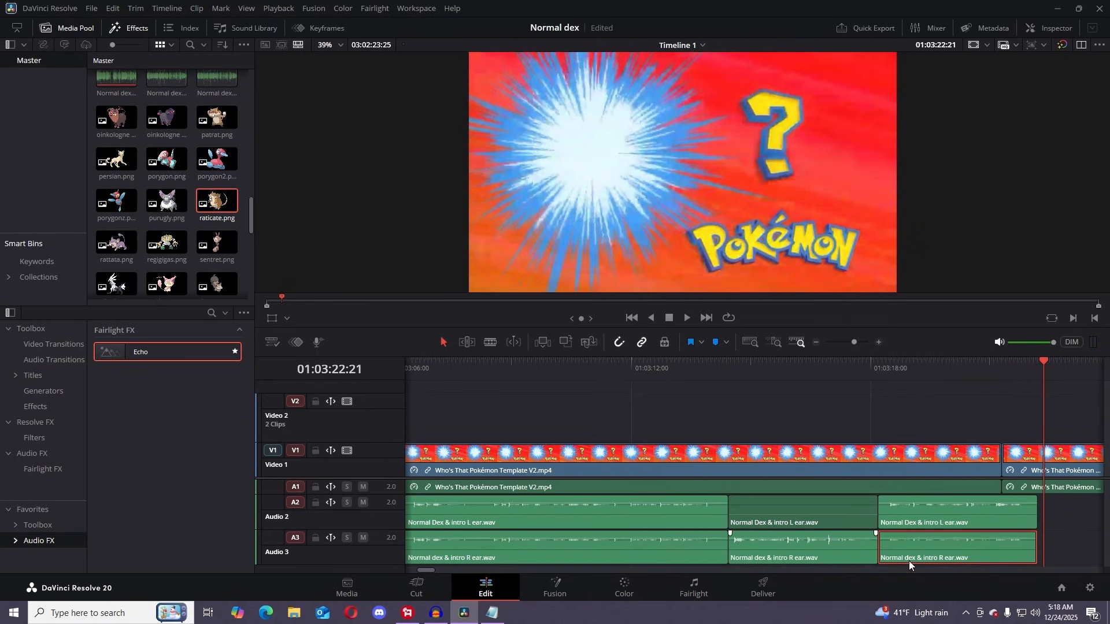
{"action": "left_click_drag", "start_coordinate": [944, 539], "coordinate": [945, 607]}
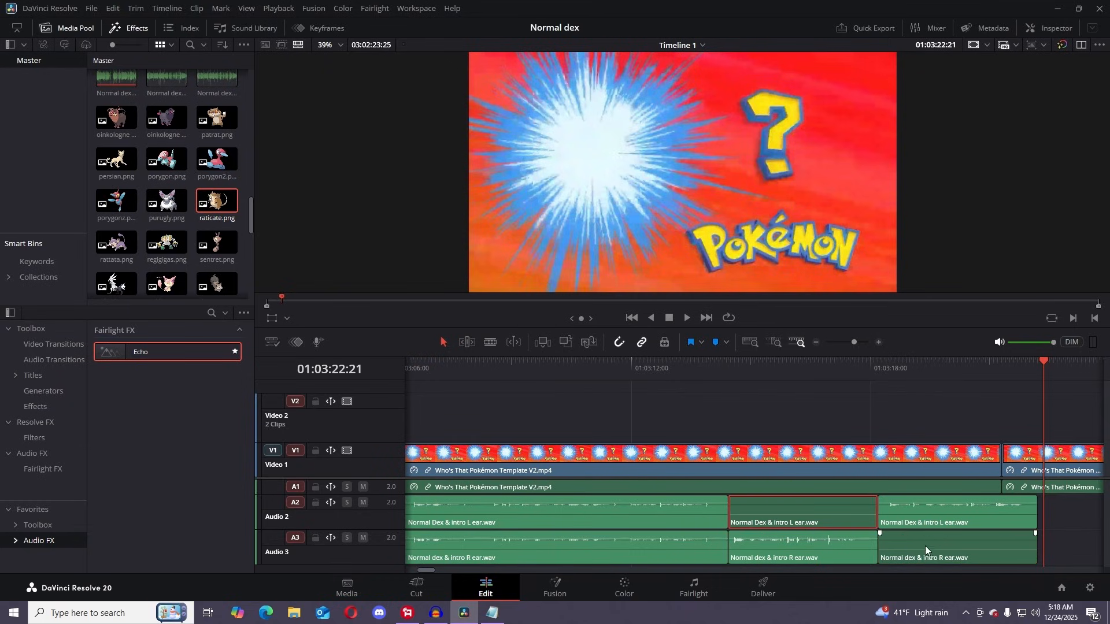
{"action": "left_click_drag", "start_coordinate": [1049, 361], "coordinate": [717, 394]}
{"action": "left_click", "coordinate": [684, 320]}
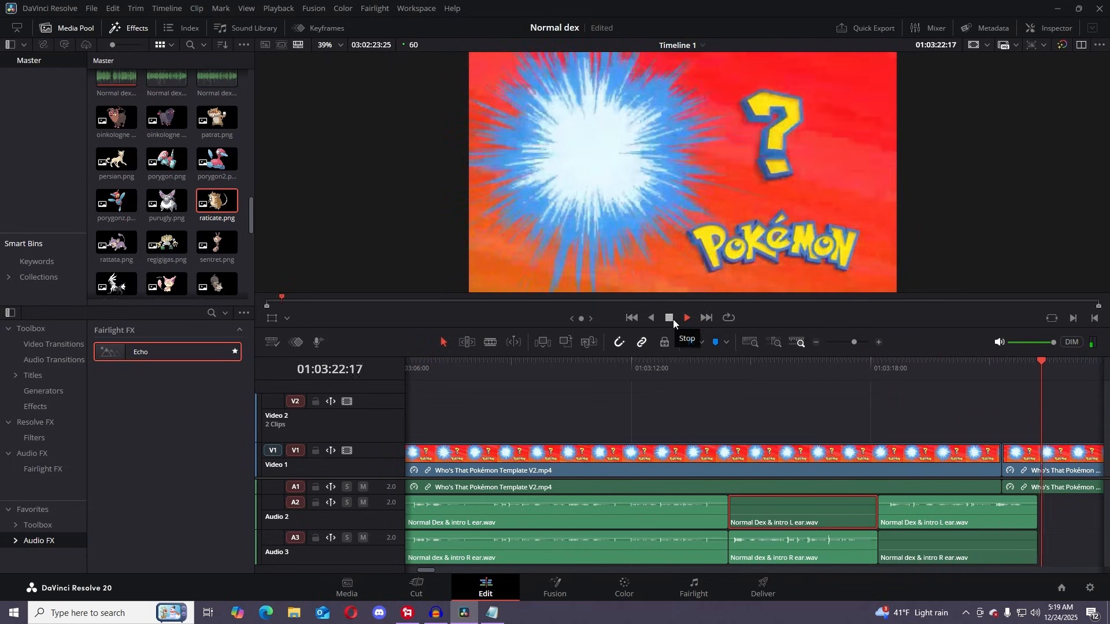
{"action": "left_click", "coordinate": [669, 318]}
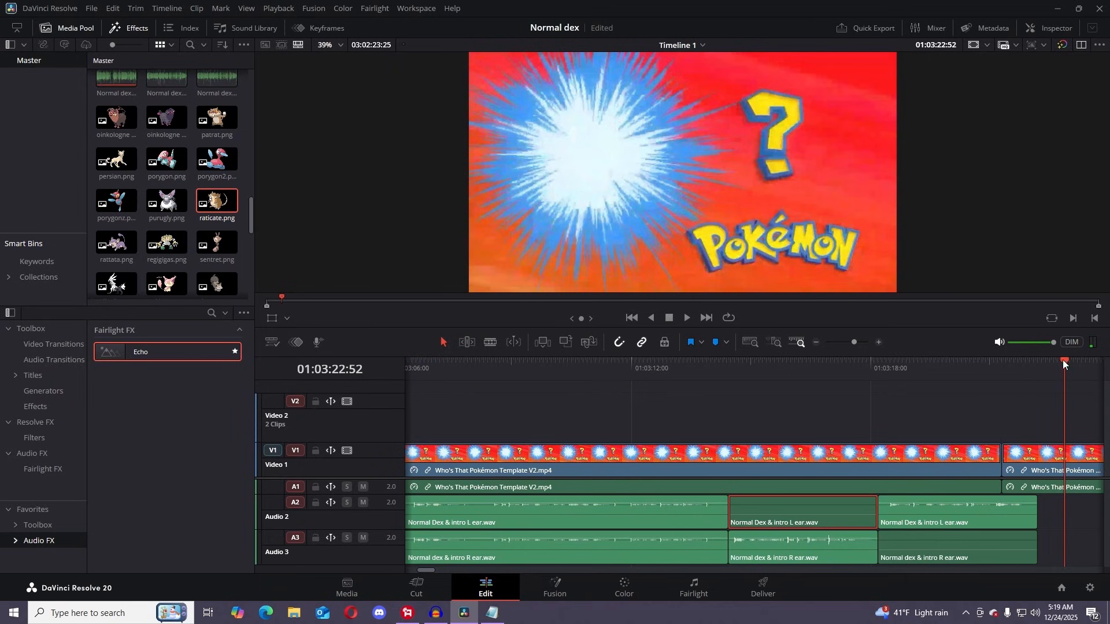
- Move the next long clip pair on both ear tracks to 01:03:22:12, against the preceding clips
{"action": "left_click_drag", "start_coordinate": [1063, 360], "coordinate": [1038, 364]}
{"action": "left_click_drag", "start_coordinate": [857, 342], "coordinate": [849, 343]}
{"action": "left_click_drag", "start_coordinate": [938, 508], "coordinate": [823, 522]}
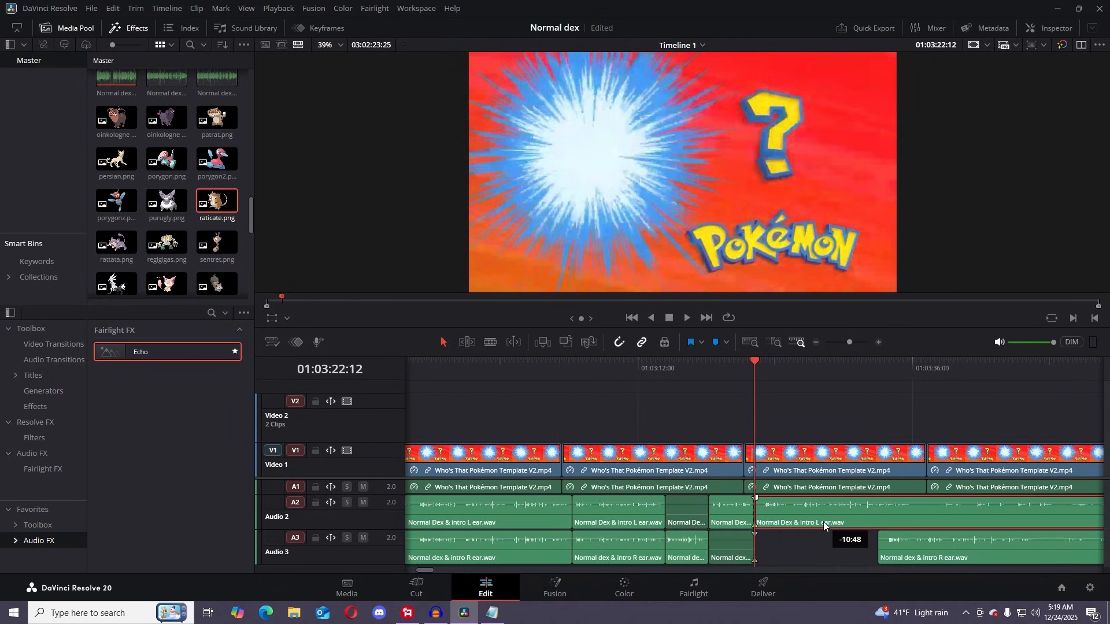
{"action": "left_click_drag", "start_coordinate": [931, 560], "coordinate": [809, 549]}
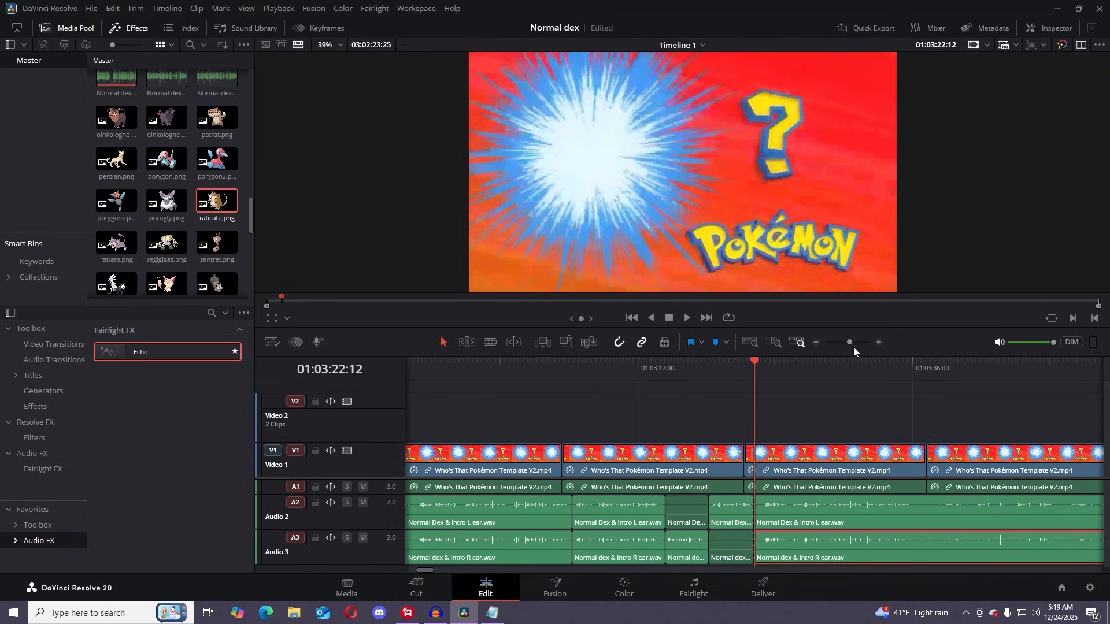
- Listen to the narration following the new join at 01:03:22:12
{"action": "left_click_drag", "start_coordinate": [853, 347], "coordinate": [858, 344]}
{"action": "mouse_move", "coordinate": [759, 370]}
{"action": "left_mouse_down"}
{"action": "mouse_move", "coordinate": [844, 379]}
{"action": "mouse_move", "coordinate": [743, 381]}
{"action": "left_mouse_up"}
{"action": "left_click", "coordinate": [687, 318]}
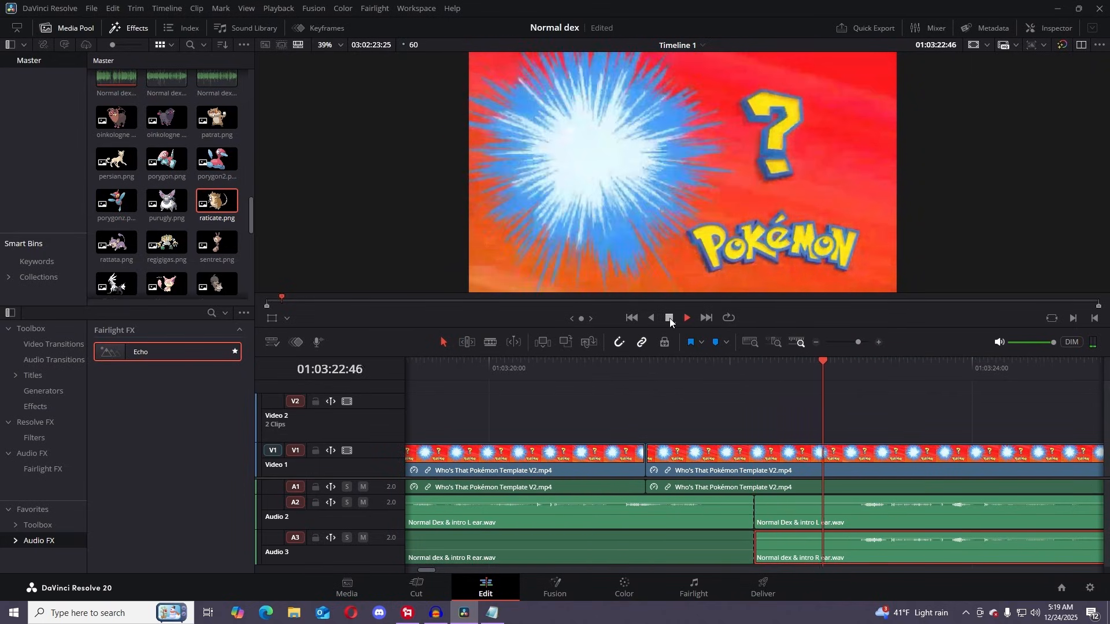
{"action": "left_click", "coordinate": [669, 318]}
{"action": "key", "text": "space"}
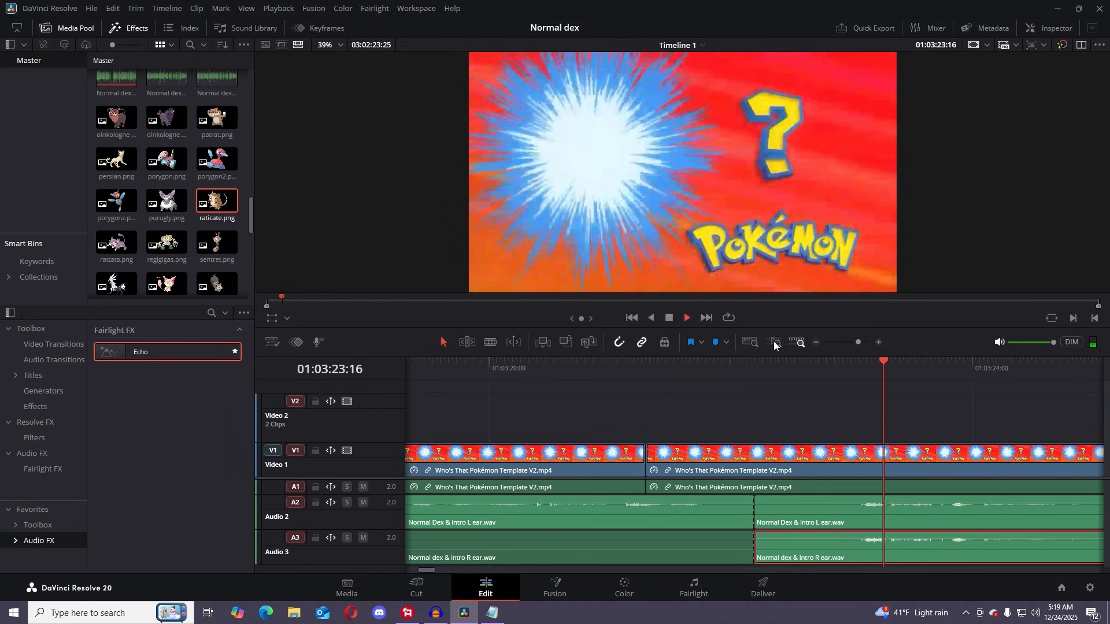
- Split both ear tracks at about 01:03:22:56 and delete the short clip pair between 01:03:22:12 and that cut
{"action": "left_click_drag", "start_coordinate": [853, 343], "coordinate": [851, 342]}
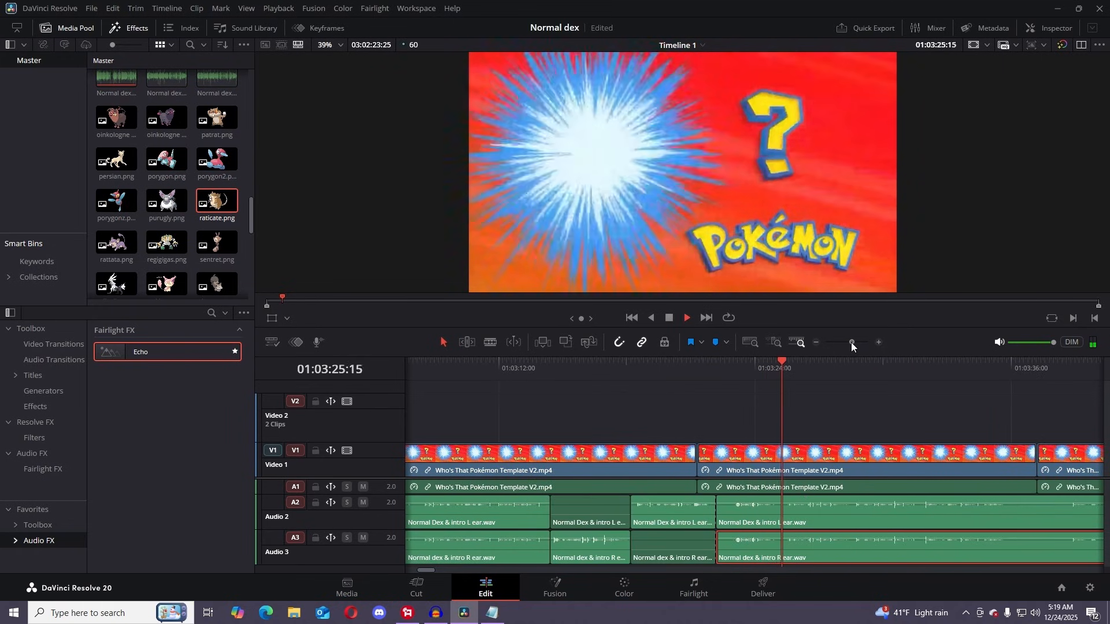
{"action": "left_click", "coordinate": [491, 342]}
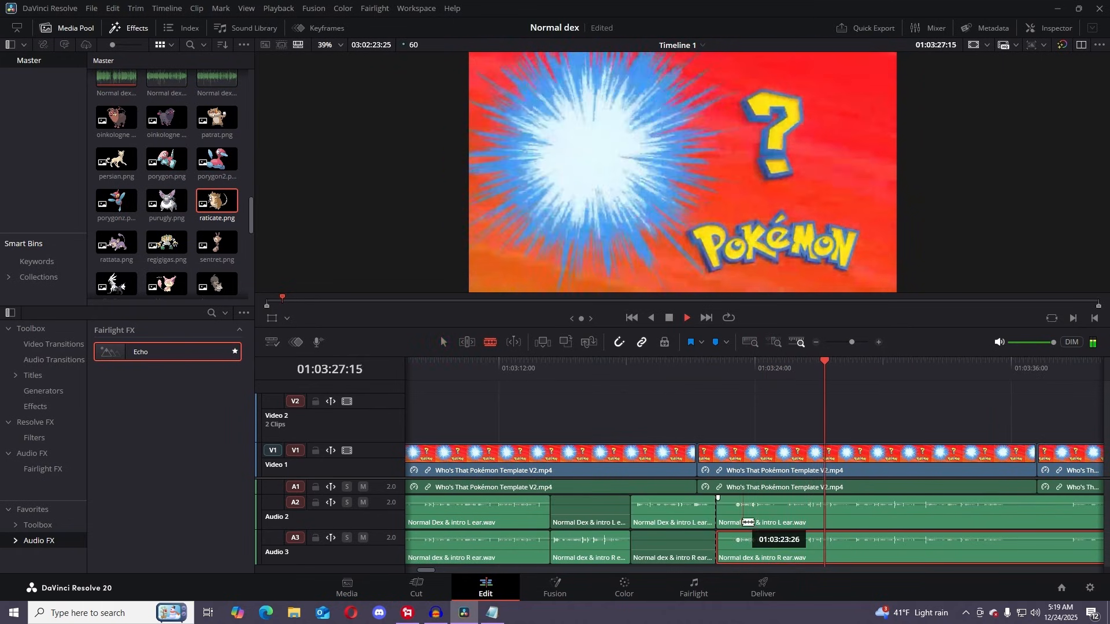
{"action": "left_click", "coordinate": [733, 548]}
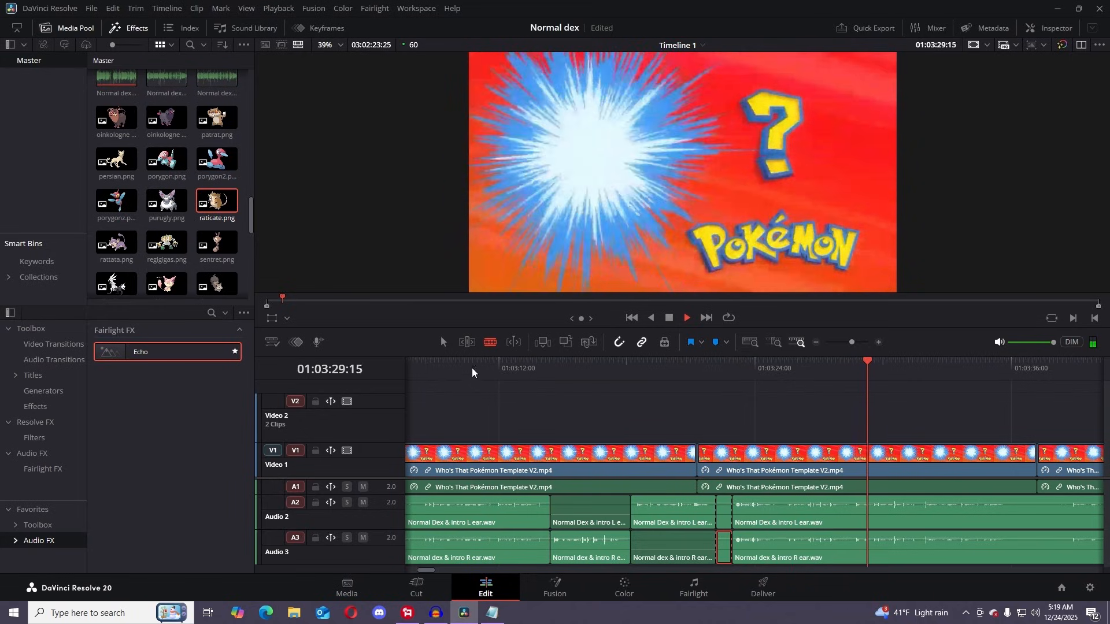
{"action": "left_click", "coordinate": [443, 342]}
{"action": "left_click", "coordinate": [725, 516]}
{"action": "key", "text": "BackSpace"}
{"action": "left_click", "coordinate": [727, 542]}
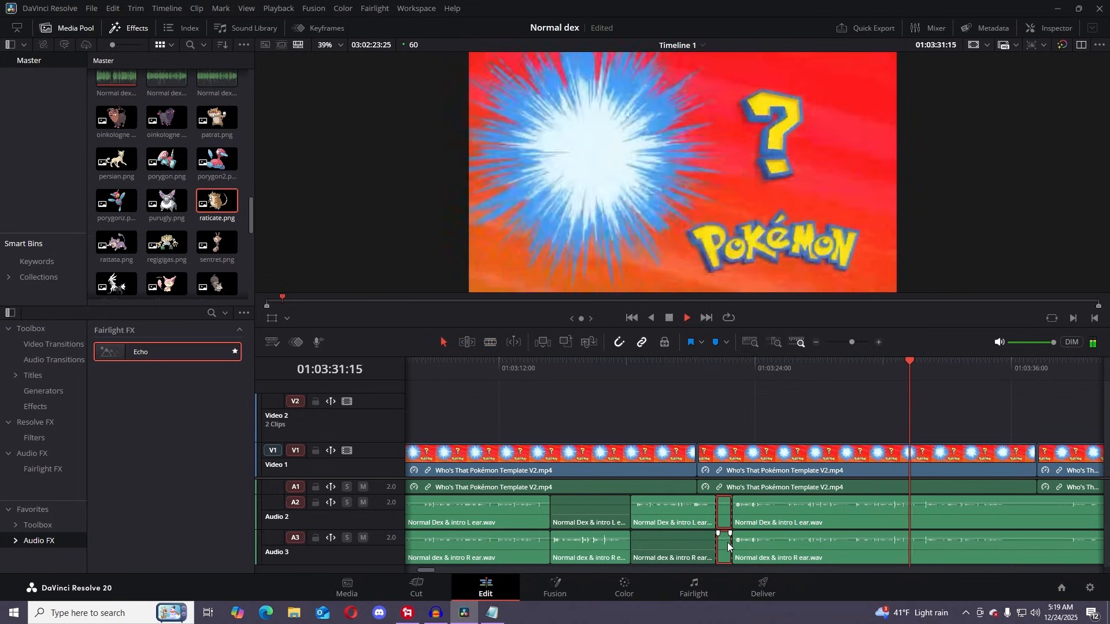
{"action": "key", "text": "BackSpace"}
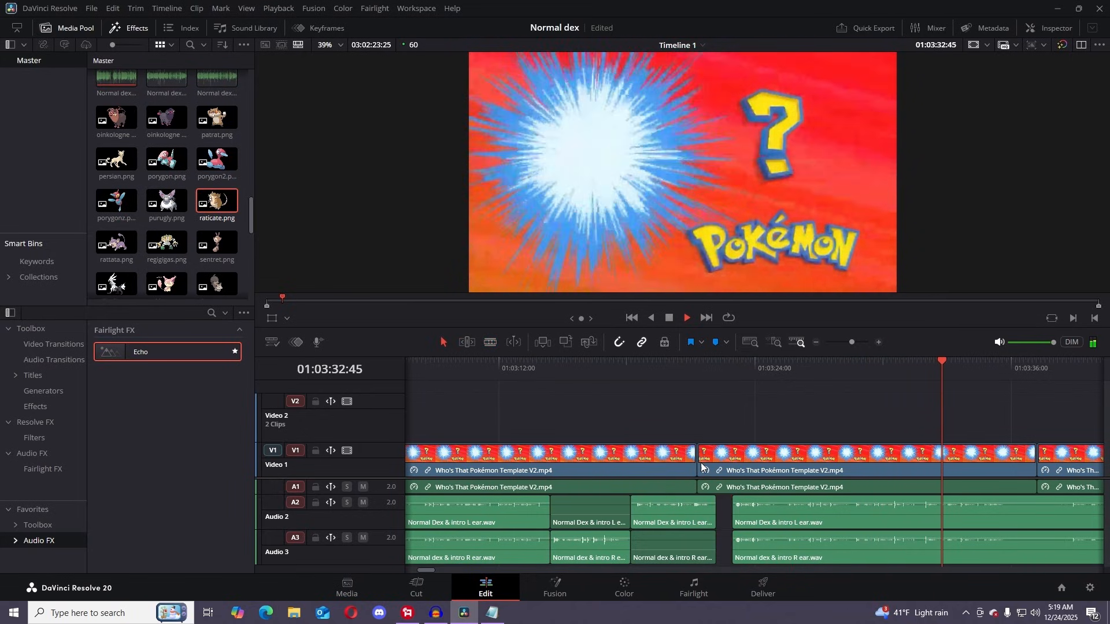
- Split both ear tracks at 01:03:36:13 and move the clip pair before the cut against the preceding clips
{"action": "left_click", "coordinate": [493, 346]}
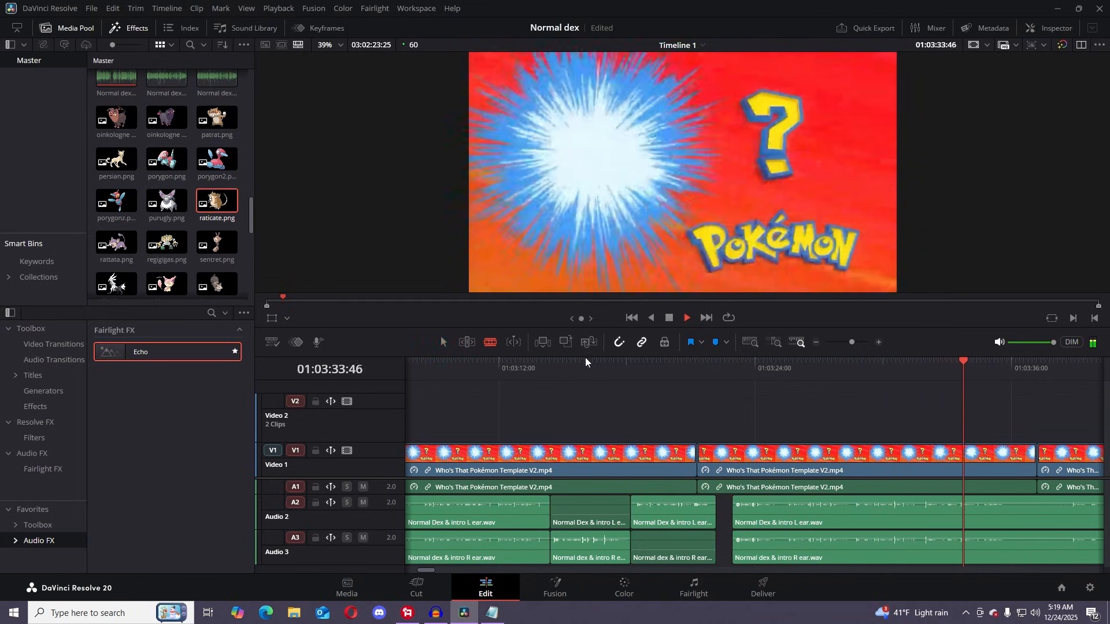
{"action": "left_click", "coordinate": [669, 318]}
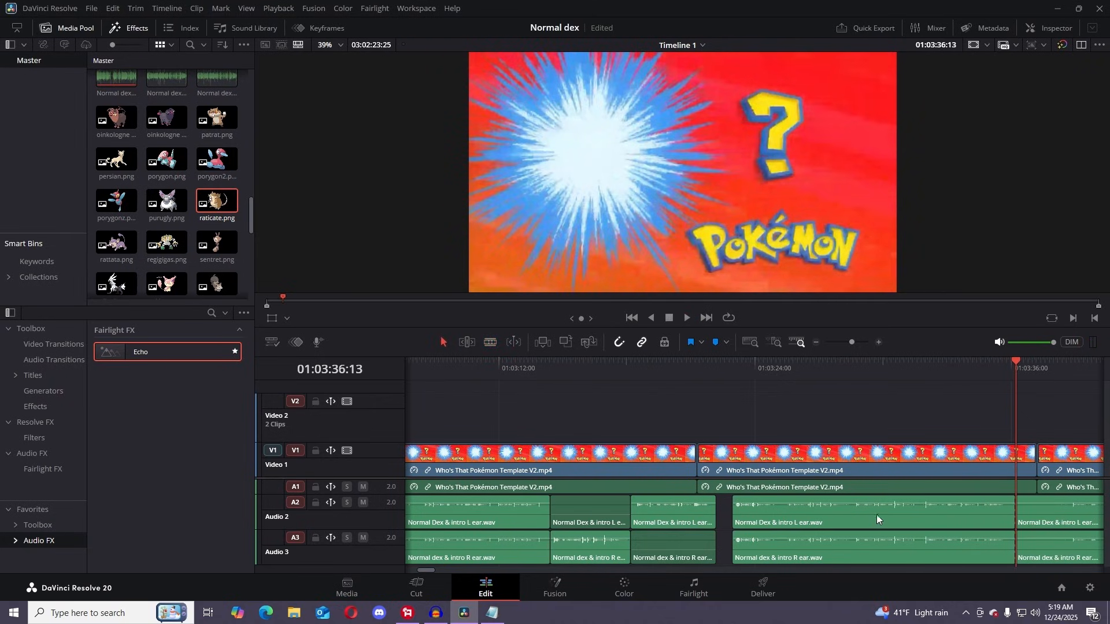
{"action": "left_click_drag", "start_coordinate": [877, 516], "coordinate": [858, 546]}
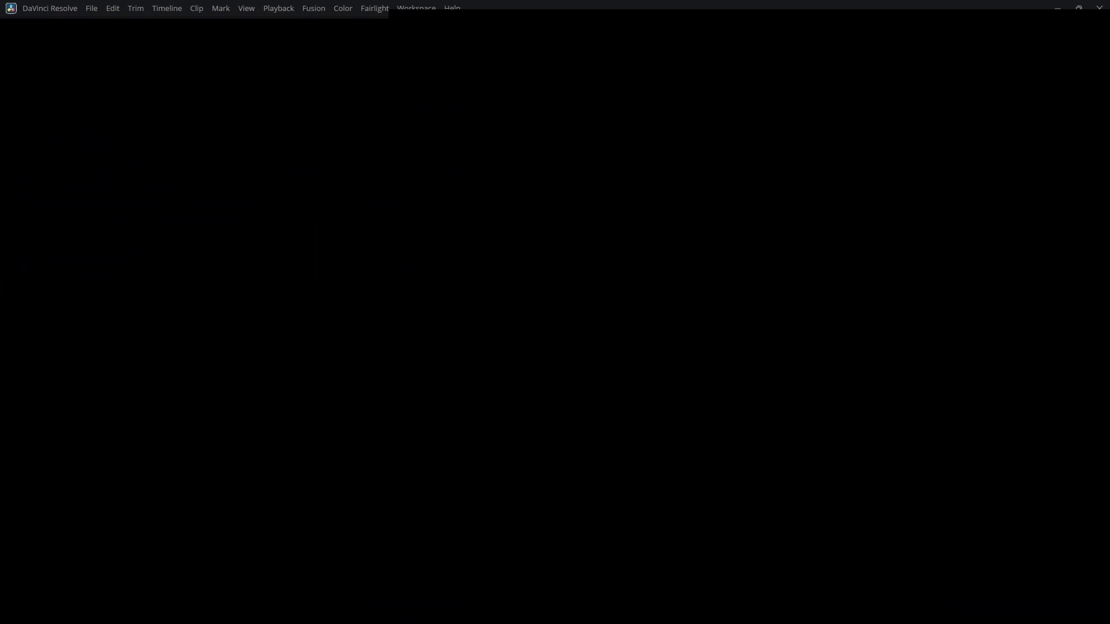
- Listen to the narration on both ear tracks from about 01:03:40 to 01:03:51
{"action": "left_click_drag", "start_coordinate": [936, 367], "coordinate": [845, 340]}
{"action": "left_click", "coordinate": [851, 342]}
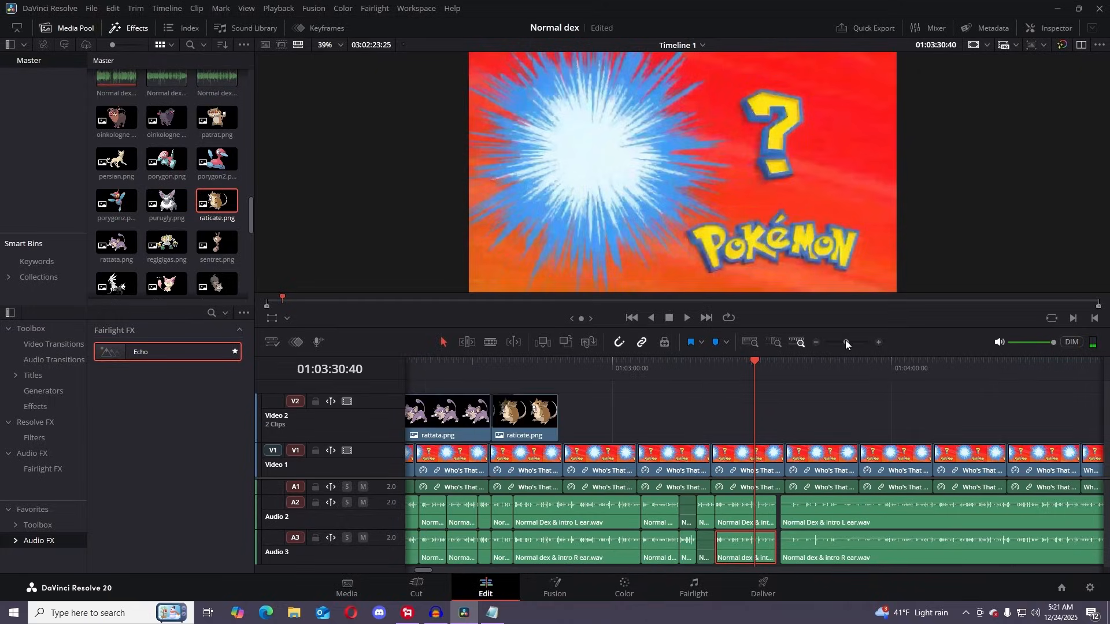
{"action": "left_click_drag", "start_coordinate": [764, 373], "coordinate": [799, 371]}
{"action": "left_click", "coordinate": [687, 318]}
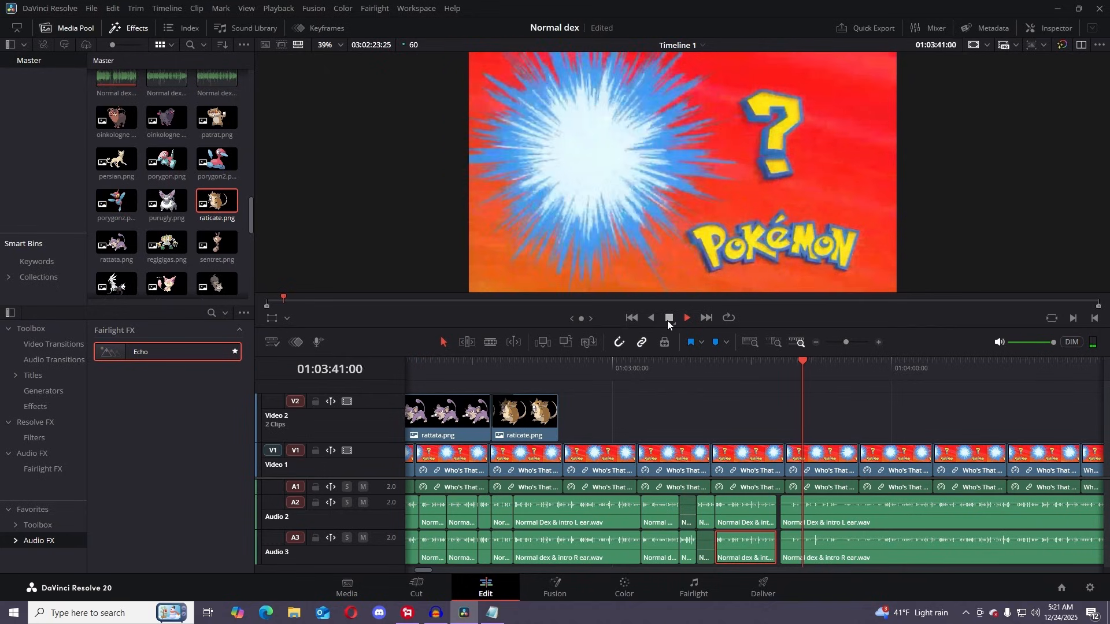
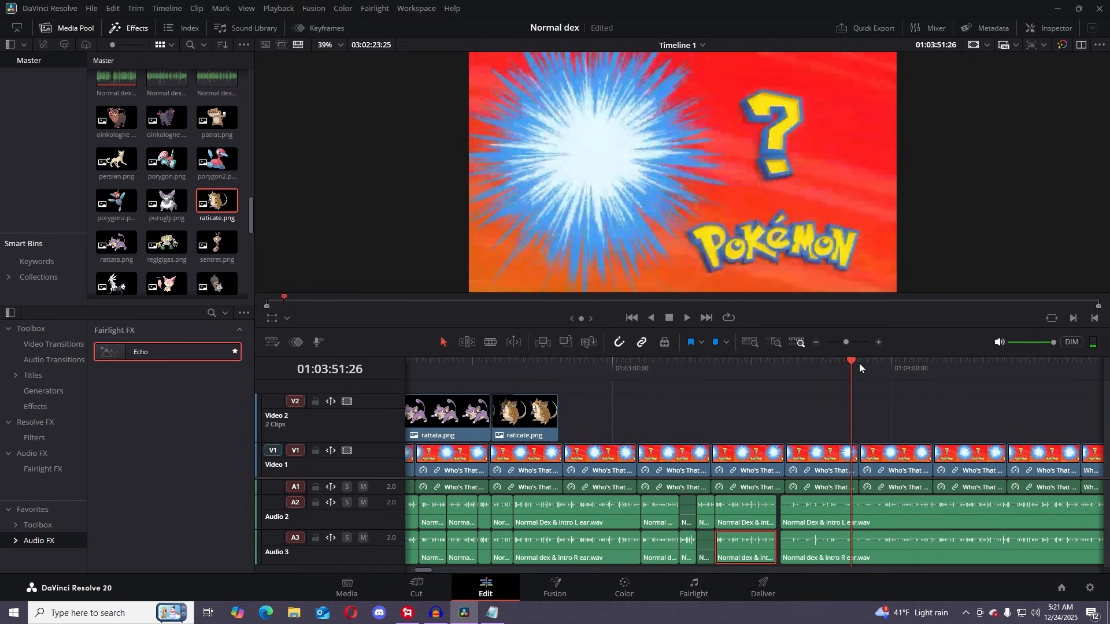
- Listen again from about 01:03:38:27 and split both ear tracks at that point
{"action": "left_click_drag", "start_coordinate": [873, 365], "coordinate": [808, 366]}
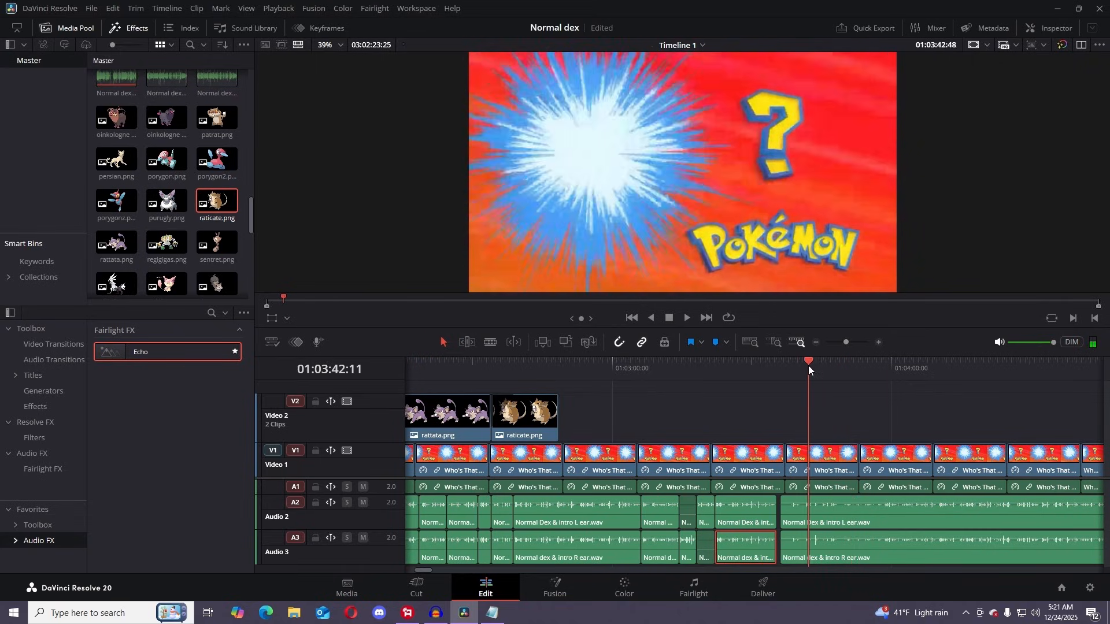
{"action": "left_click", "coordinate": [854, 342]}
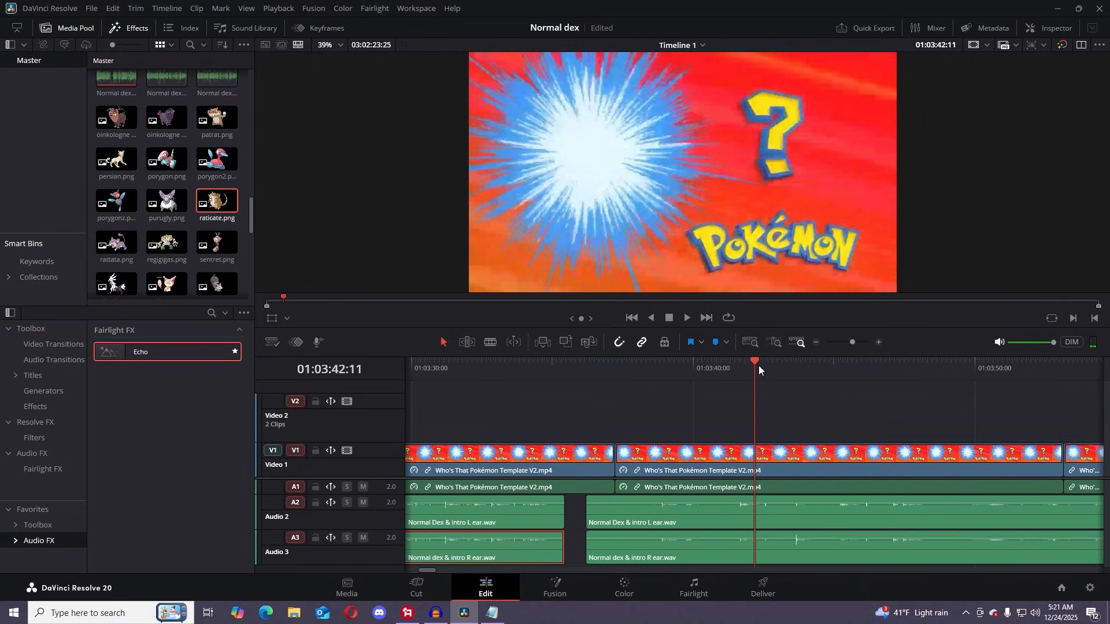
{"action": "left_click_drag", "start_coordinate": [758, 366], "coordinate": [652, 370]}
{"action": "left_click", "coordinate": [688, 318]}
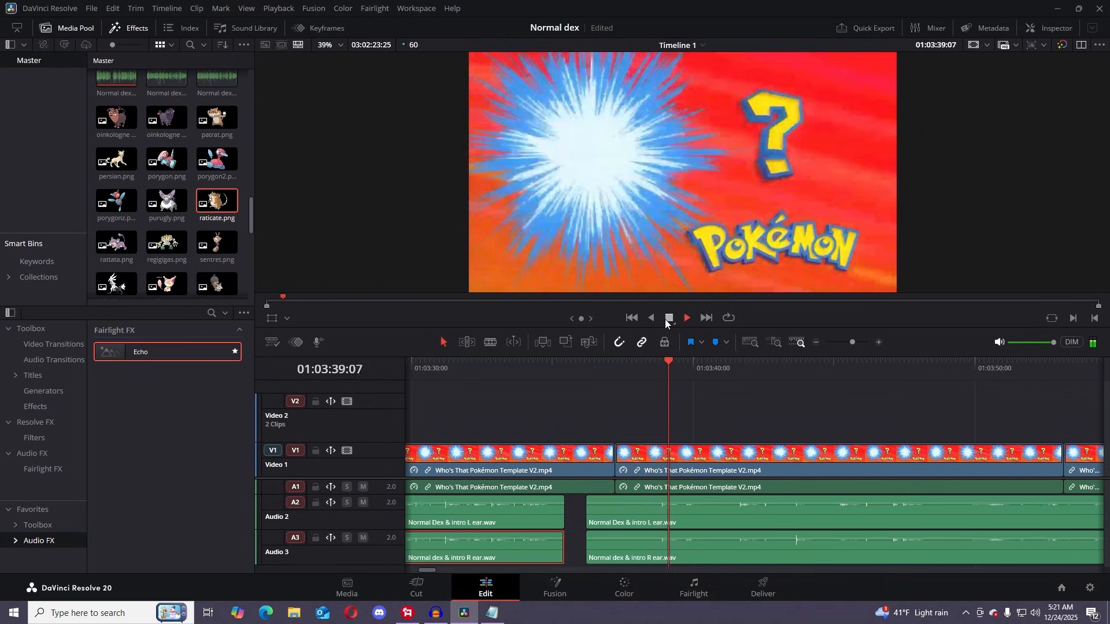
{"action": "left_click", "coordinate": [669, 318]}
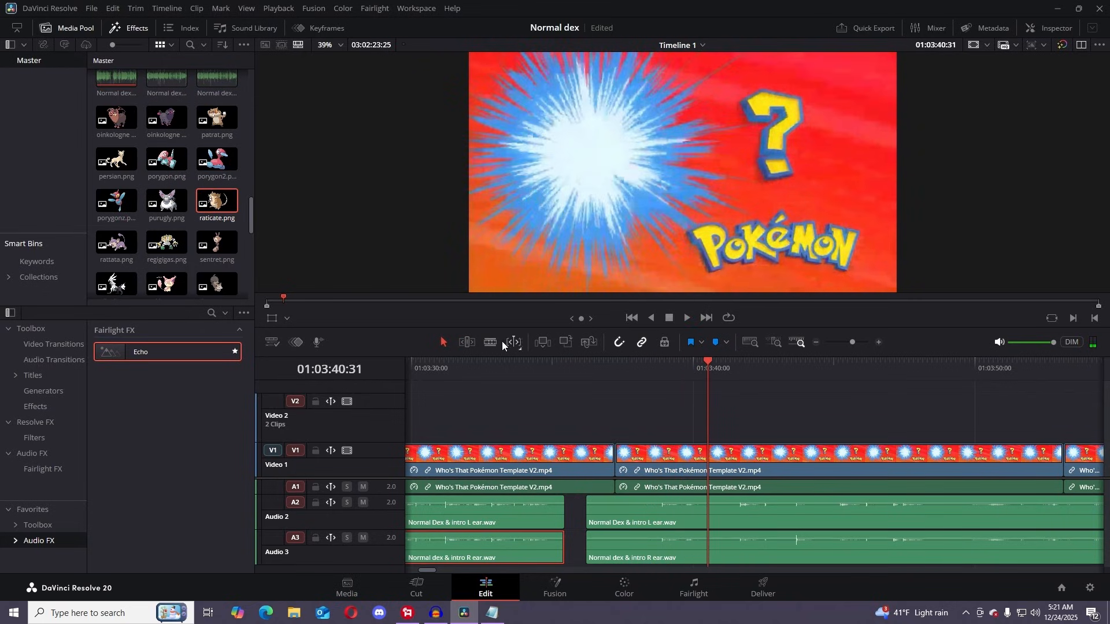
{"action": "left_click", "coordinate": [653, 520]}
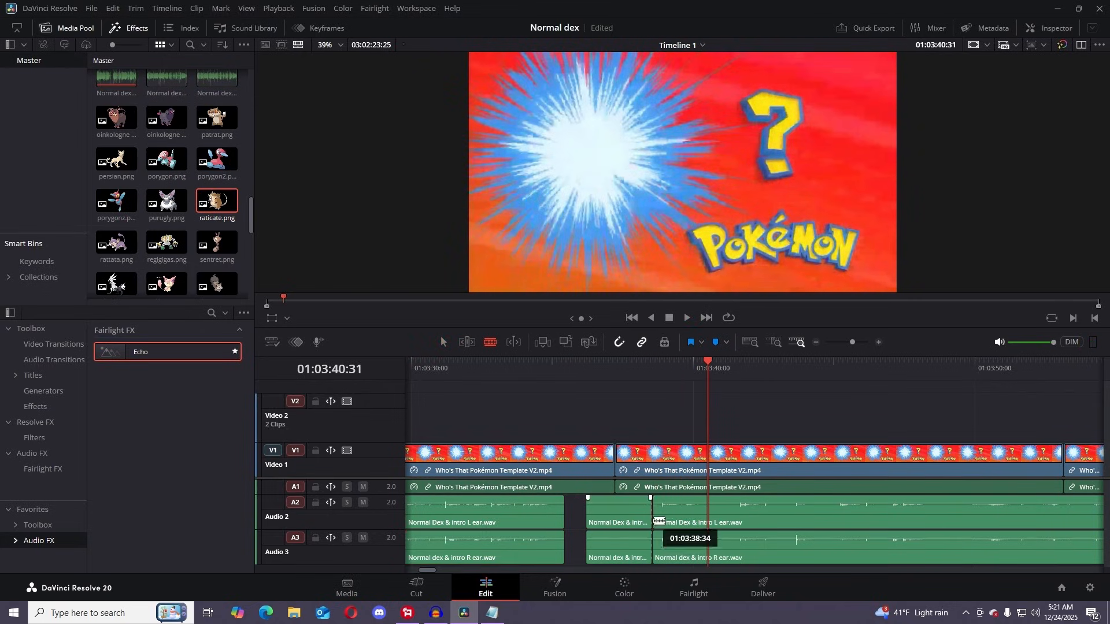
- Split both ear tracks at about 01:03:31:00 and delete the narration from there up to the cut near 01:03:38:27
{"action": "left_click", "coordinate": [852, 343]}
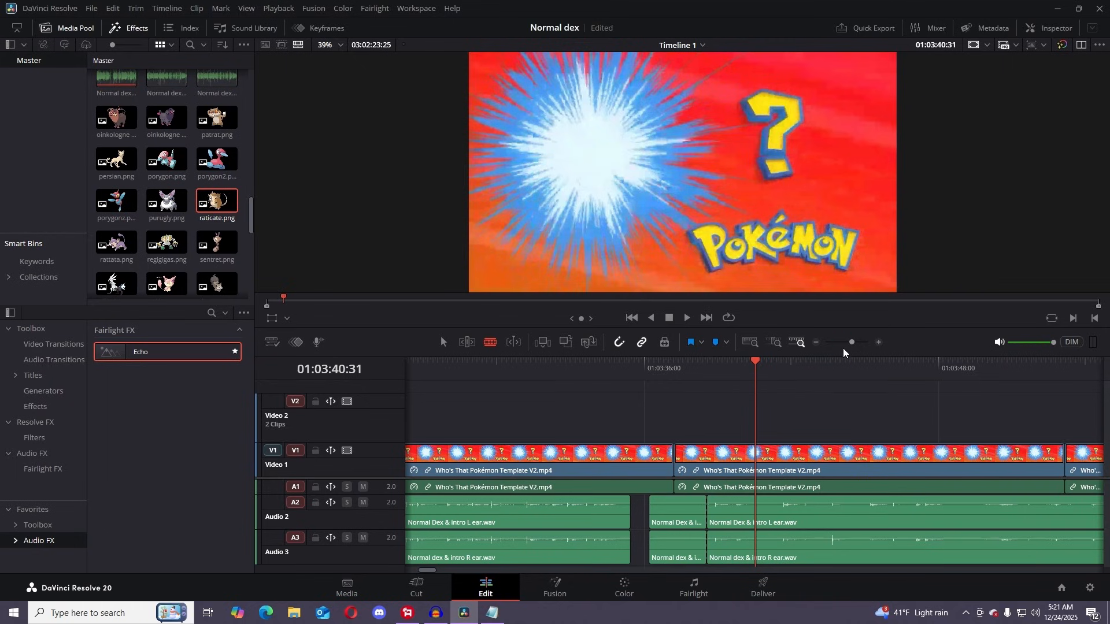
{"action": "left_click", "coordinate": [847, 343]}
{"action": "left_click_drag", "start_coordinate": [758, 368], "coordinate": [697, 370]}
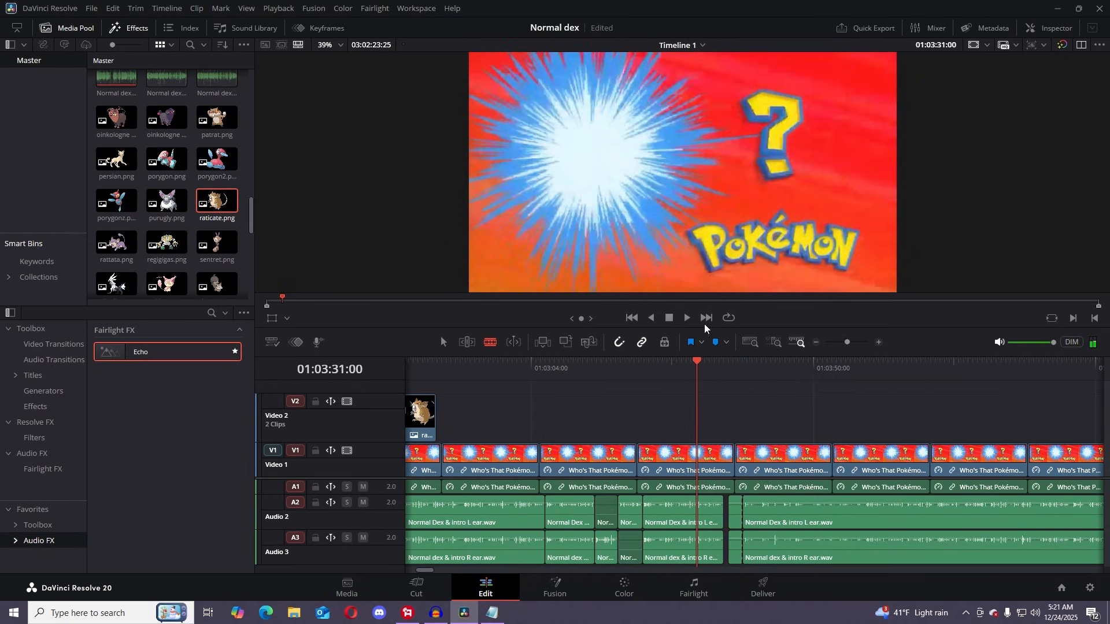
{"action": "left_click", "coordinate": [687, 318]}
{"action": "key", "text": "ctrl+equal"}
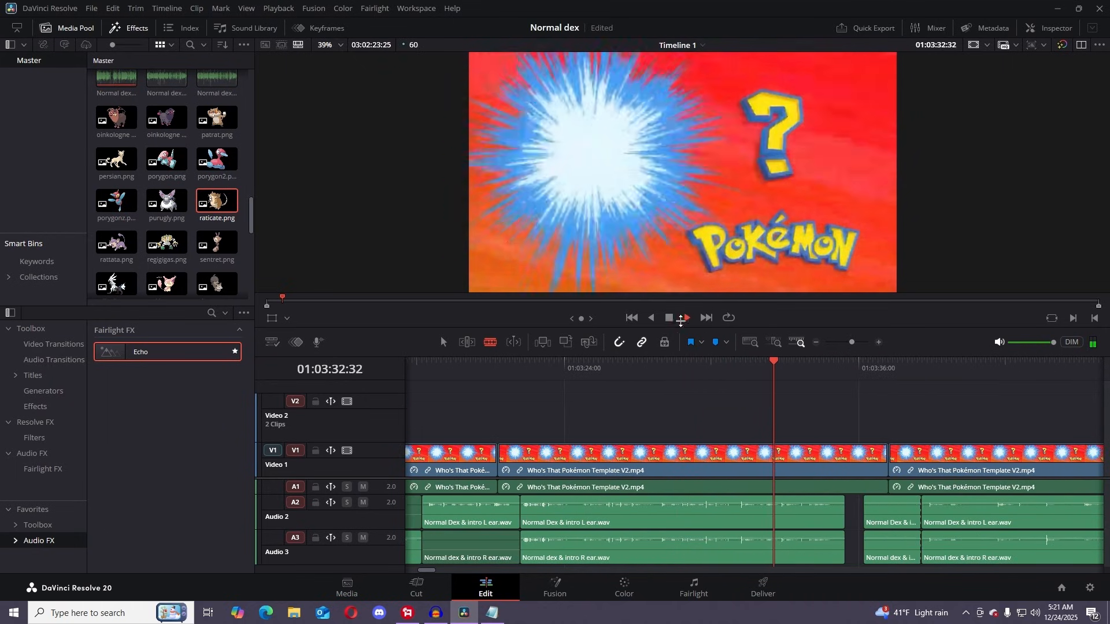
{"action": "left_click", "coordinate": [685, 319]}
{"action": "left_click", "coordinate": [735, 515]}
{"action": "left_click", "coordinate": [735, 549]}
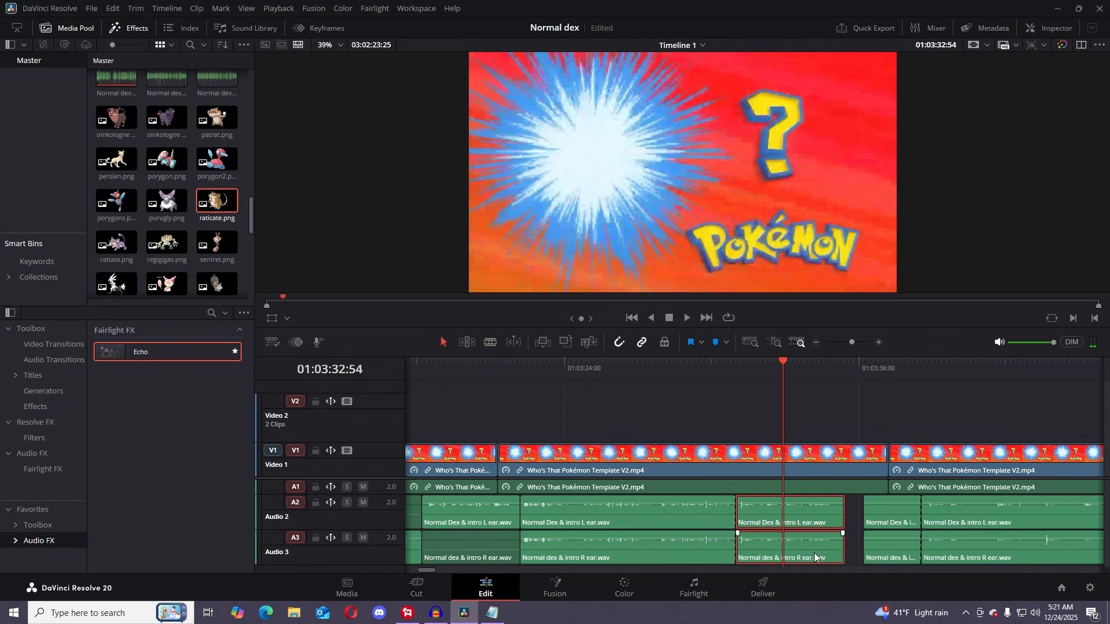
{"action": "key", "text": "BackSpace"}
{"action": "left_click", "coordinate": [889, 552]}
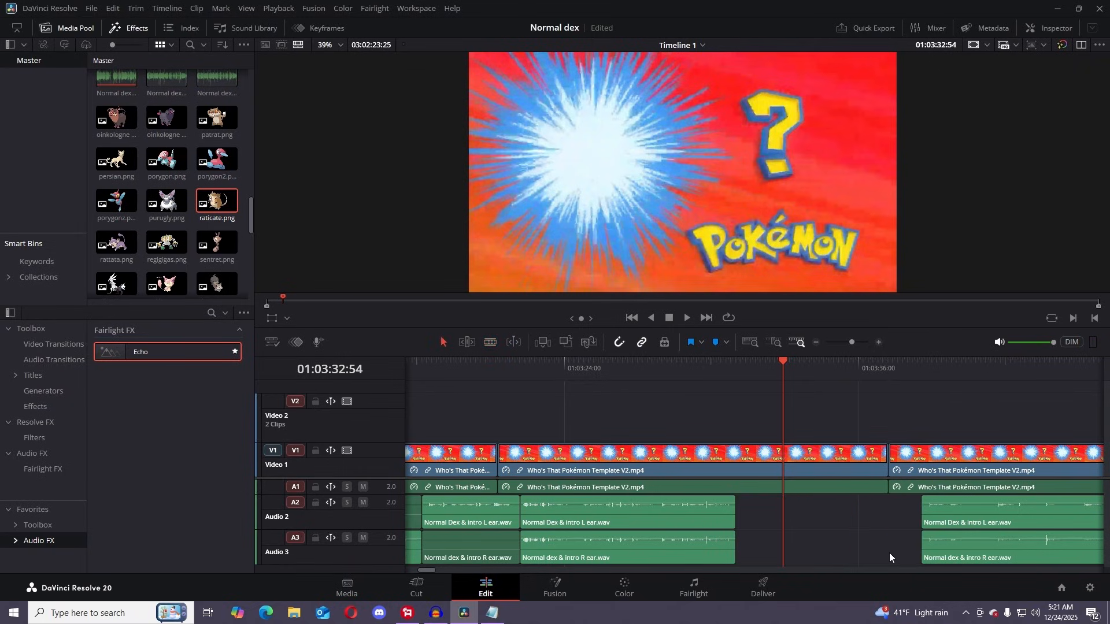
- Move the following ear clip pair against the preceding clips near 01:03:31:00 and split both ear tracks at 01:03:33:07
{"action": "left_click_drag", "start_coordinate": [889, 553], "coordinate": [801, 508]}
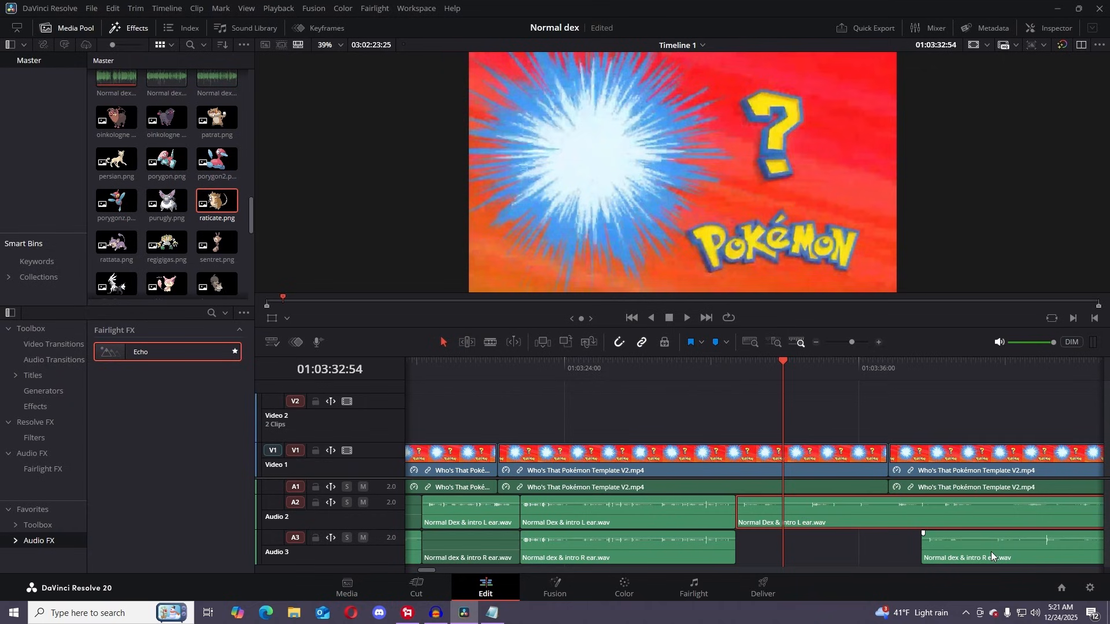
{"action": "left_click_drag", "start_coordinate": [991, 552], "coordinate": [808, 546]}
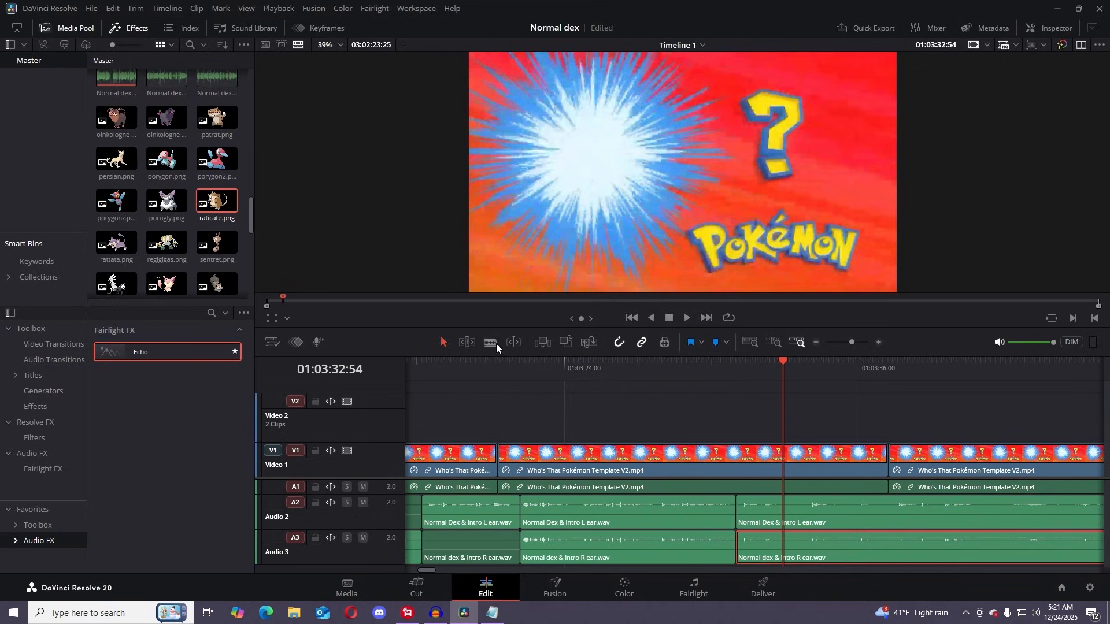
{"action": "left_click", "coordinate": [788, 364]}
{"action": "left_click", "coordinate": [789, 511]}
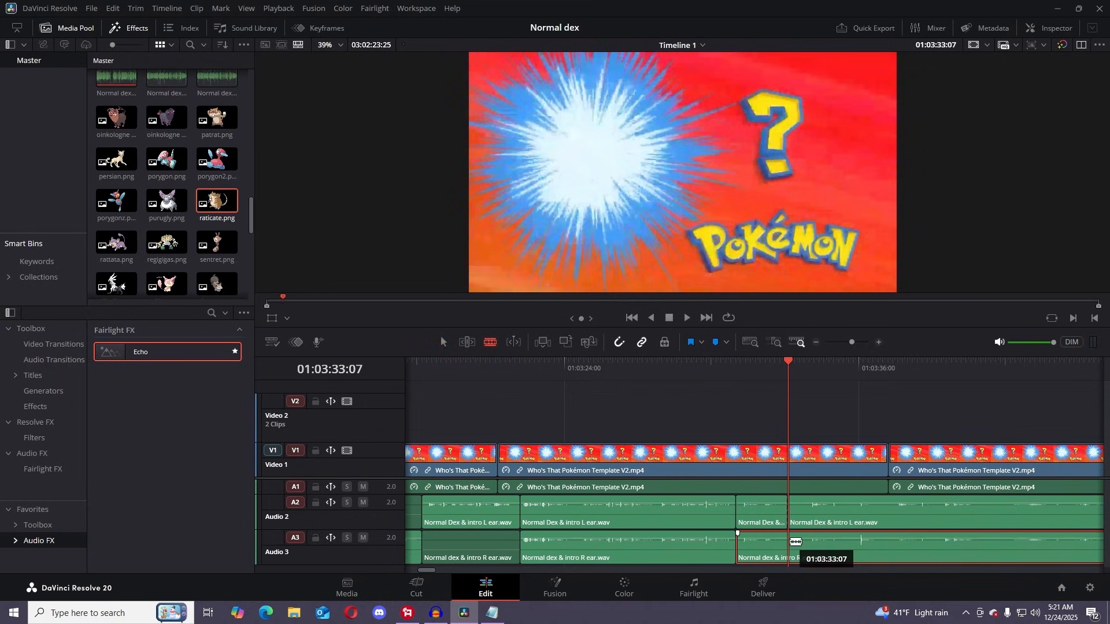
{"action": "left_click", "coordinate": [789, 543]}
- Listen from 01:03:33:07 and split both ear tracks at about 01:03:33:42, 01:03:35:28 and 01:03:35:47
{"action": "left_click", "coordinate": [687, 318]}
{"action": "left_click", "coordinate": [670, 319]}
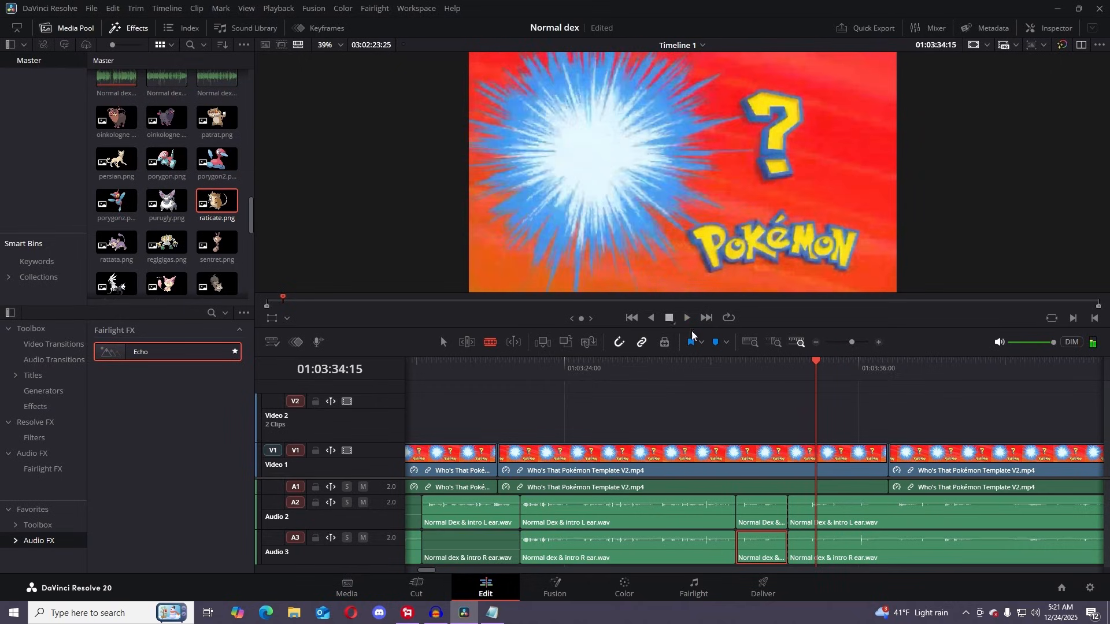
{"action": "left_click_drag", "start_coordinate": [810, 516], "coordinate": [896, 530]}
{"action": "left_click", "coordinate": [847, 516]}
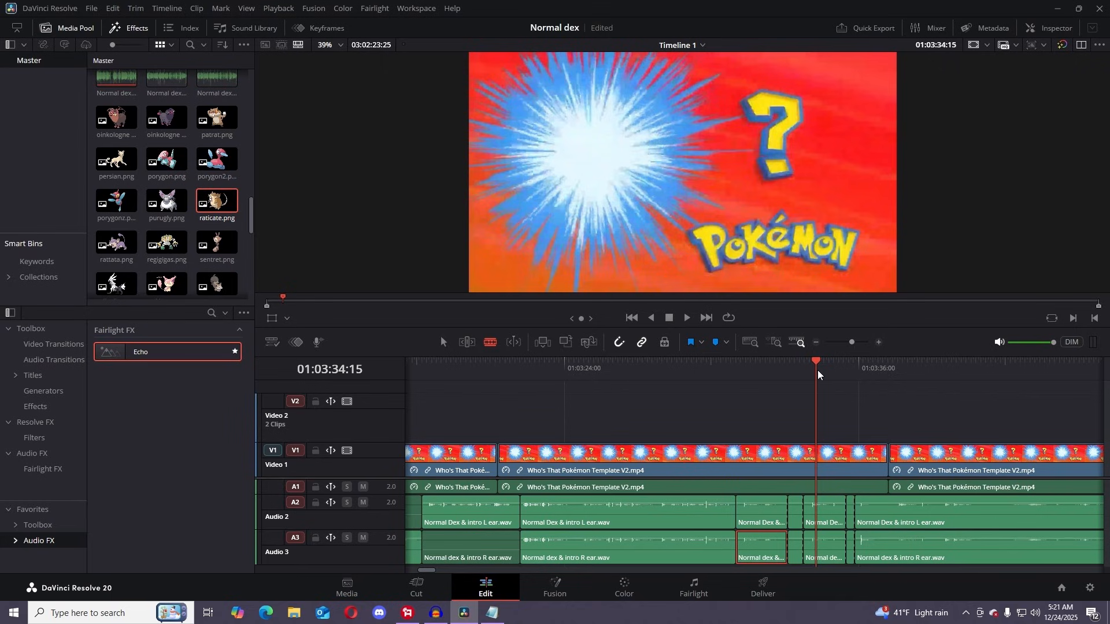
- Listen from the last cut and split both ear tracks at 01:03:37:03, correcting the misplaced right-ear cut
{"action": "left_click", "coordinate": [854, 383]}
{"action": "left_click", "coordinate": [687, 320]}
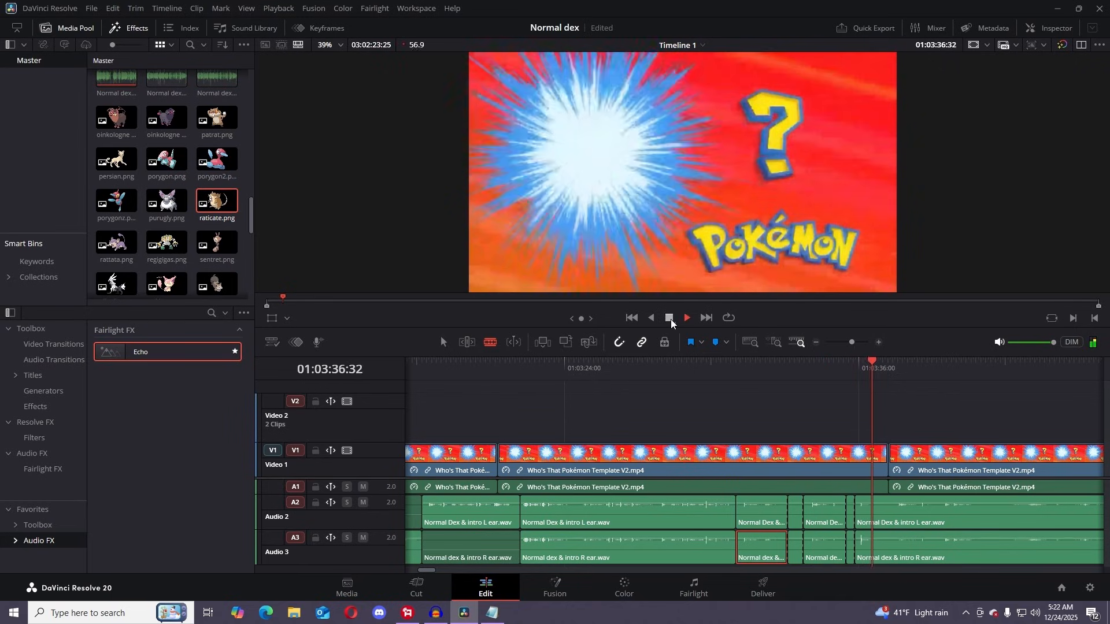
{"action": "left_click", "coordinate": [670, 320]}
{"action": "left_click", "coordinate": [882, 516]}
{"action": "left_click", "coordinate": [889, 542]}
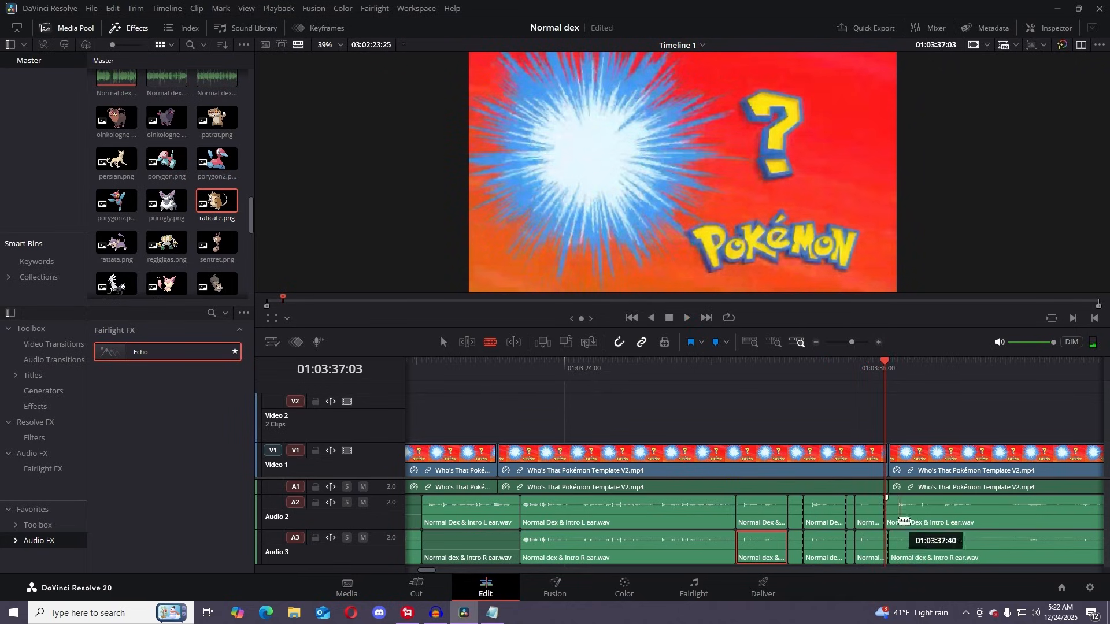
{"action": "left_click_drag", "start_coordinate": [849, 343], "coordinate": [853, 344]}
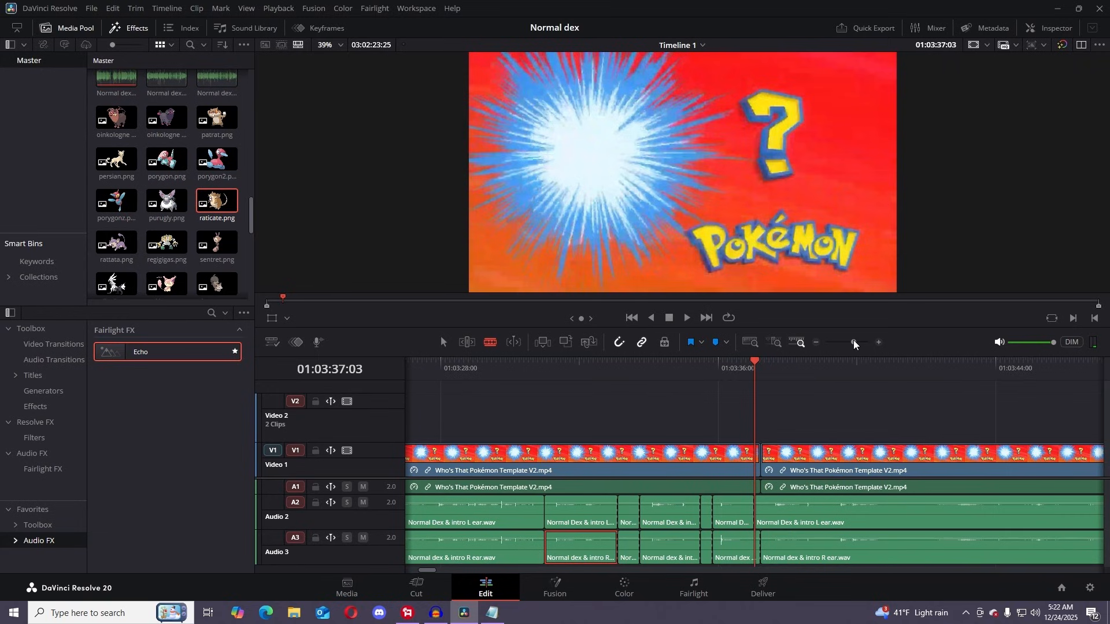
{"action": "key", "text": "ctrl+z"}
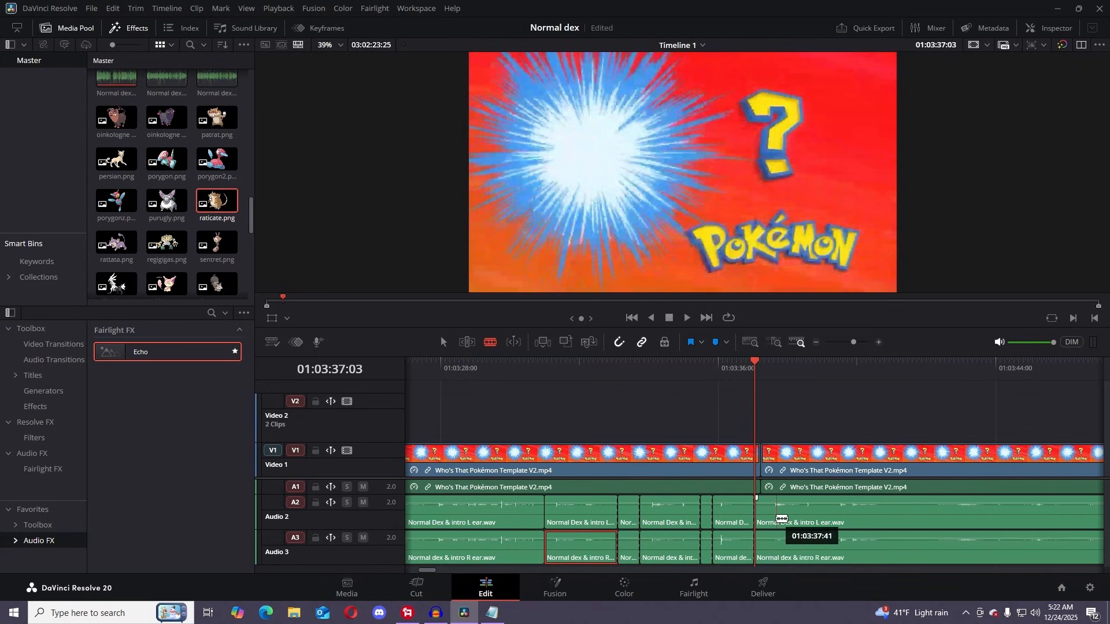
- Split both ear tracks at about 01:03:37:30 and, after listening on, at 01:03:39:14
{"action": "left_click", "coordinate": [771, 520]}
{"action": "left_click", "coordinate": [772, 546]}
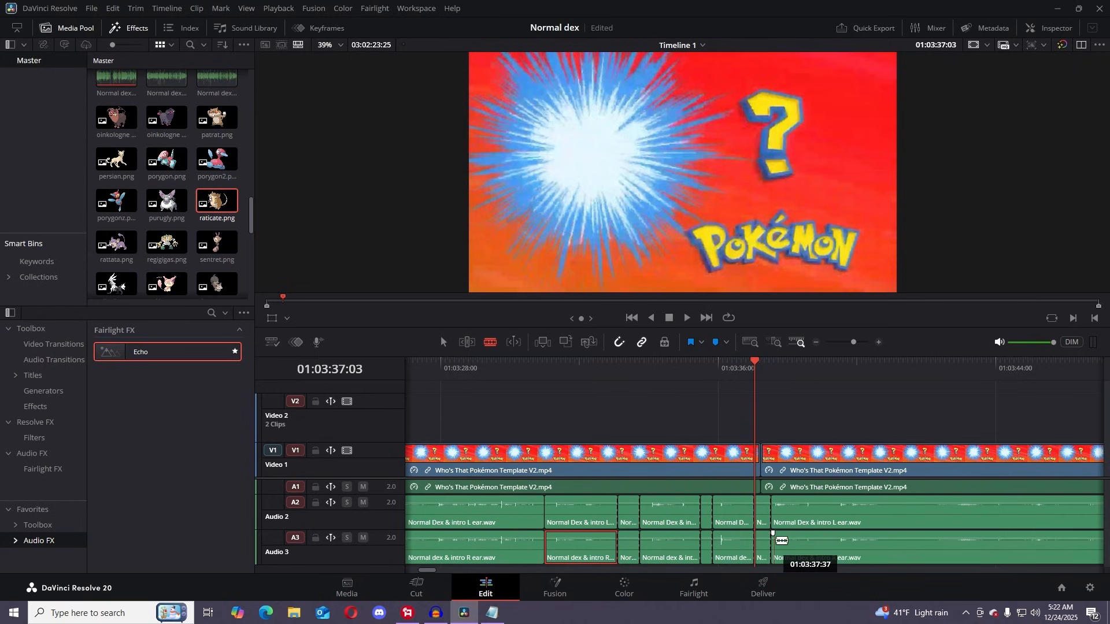
{"action": "left_click", "coordinate": [689, 319]}
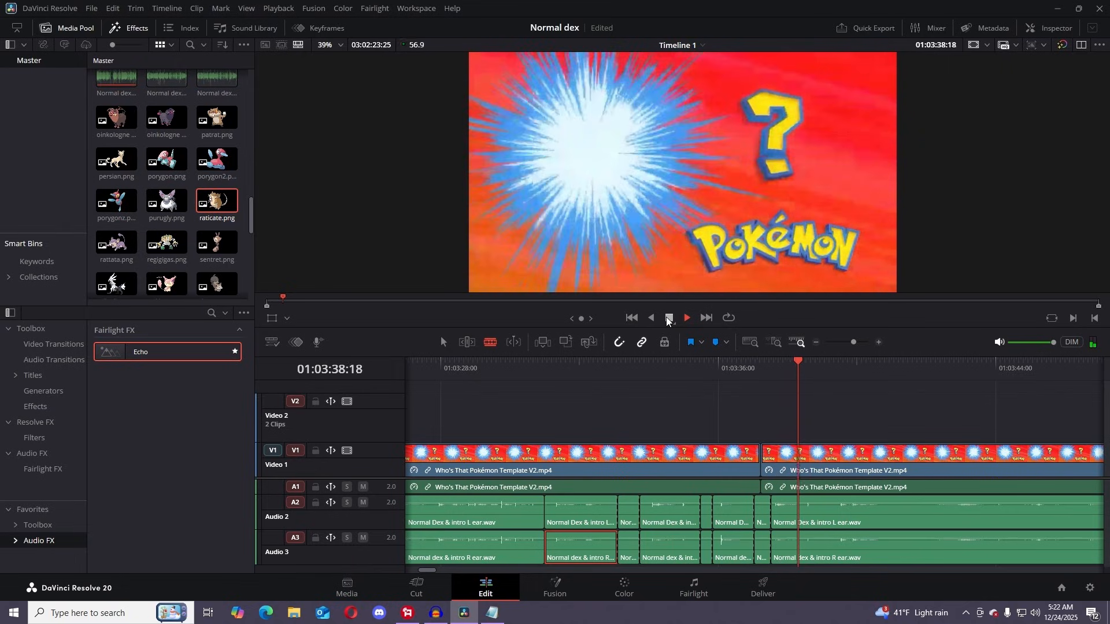
{"action": "left_click", "coordinate": [669, 318]}
{"action": "left_click", "coordinate": [829, 521]}
{"action": "left_click", "coordinate": [829, 547]}
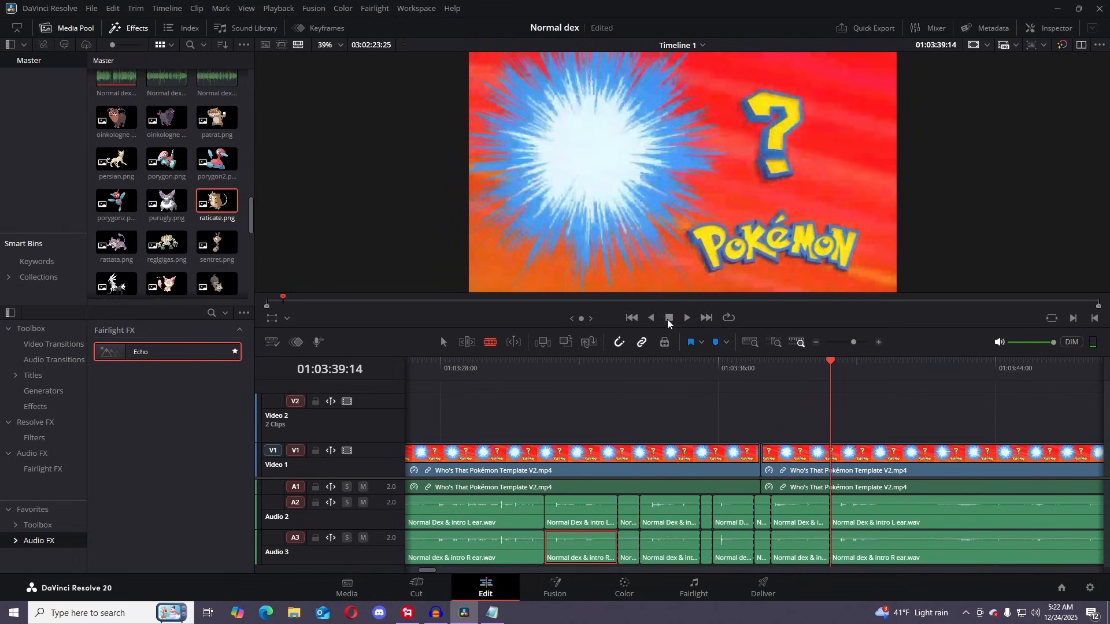
- Delete the three short ear clip pairs starting at 01:03:33:07, 01:03:35:28 and 01:03:37:03, and close the gaps up to 01:03:39:14
{"action": "key", "text": "a"}
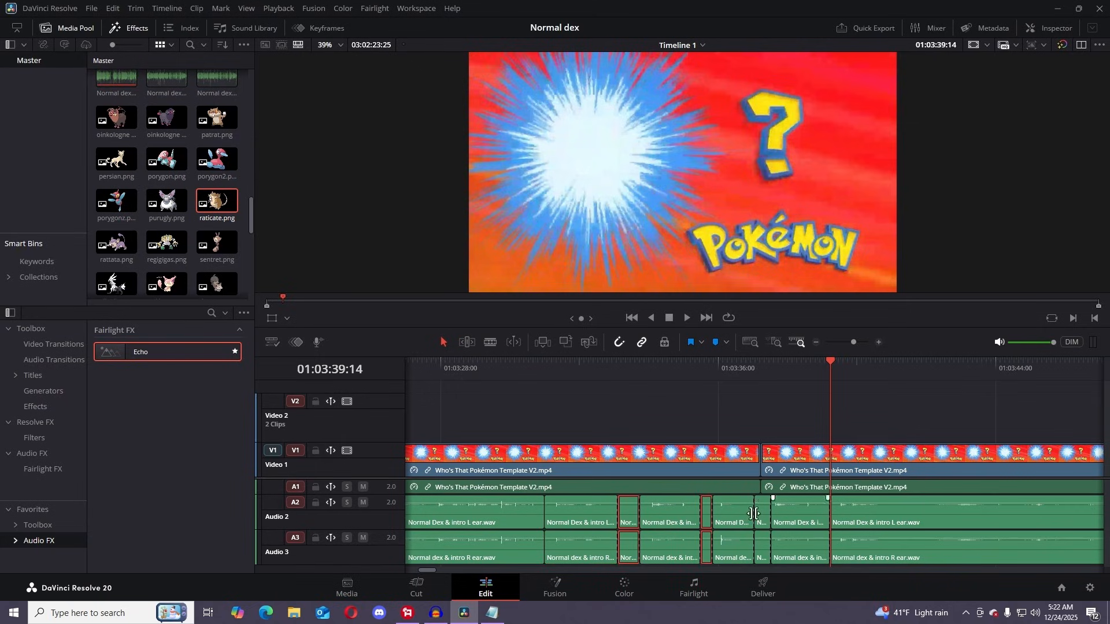
{"action": "left_click", "coordinate": [708, 509], "text": "ctrl"}
{"action": "left_click", "coordinate": [629, 517], "text": "ctrl"}
{"action": "key", "text": "BackSpace"}
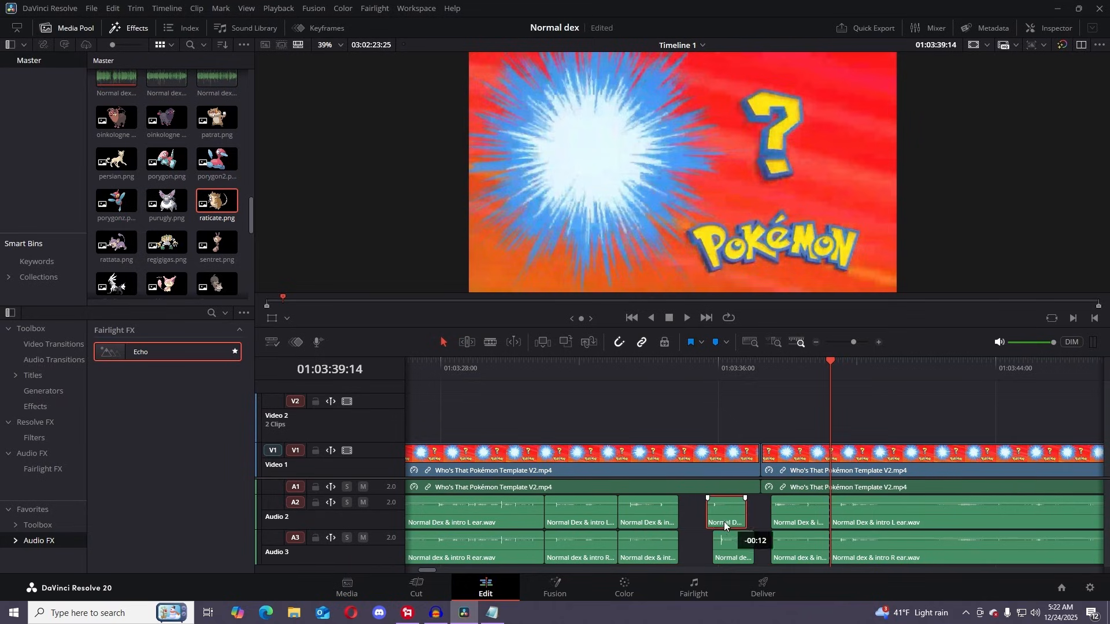
{"action": "left_click_drag", "start_coordinate": [725, 525], "coordinate": [754, 548]}
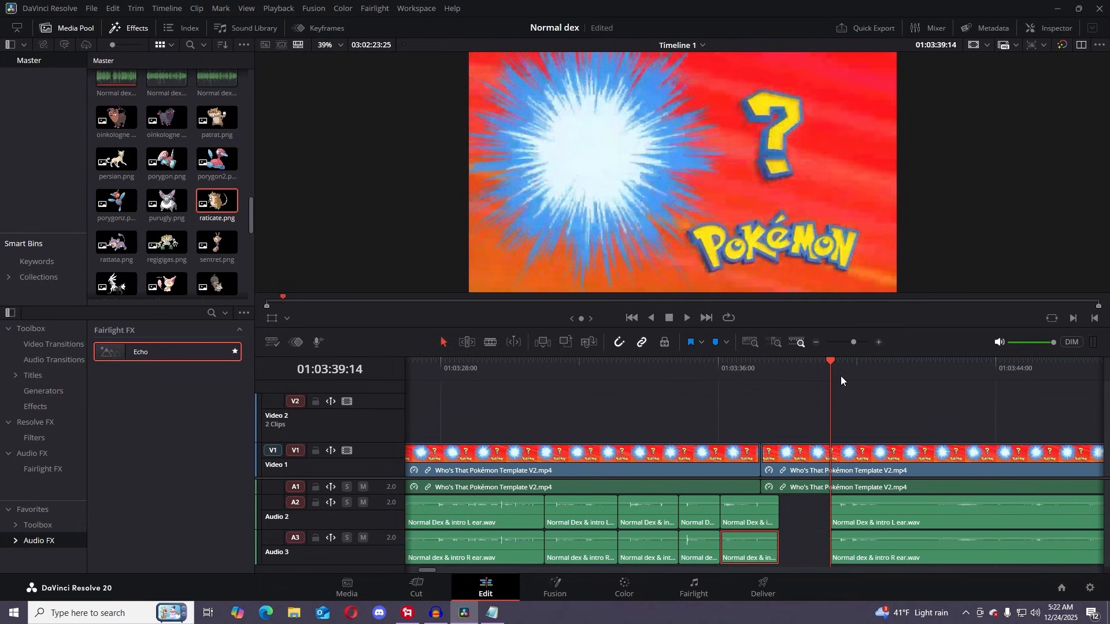
- Listen on, split both ear tracks at 01:03:41:11 and move the clip pair before the cut against the preceding clips
{"action": "left_click", "coordinate": [686, 316]}
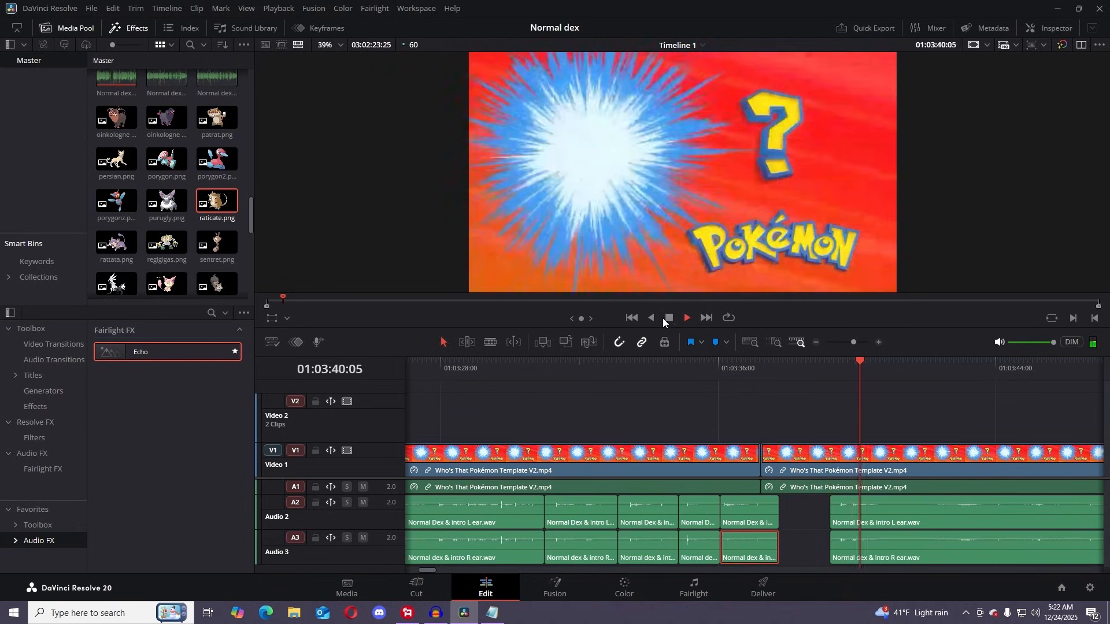
{"action": "key", "text": "space"}
{"action": "left_click", "coordinate": [490, 342]}
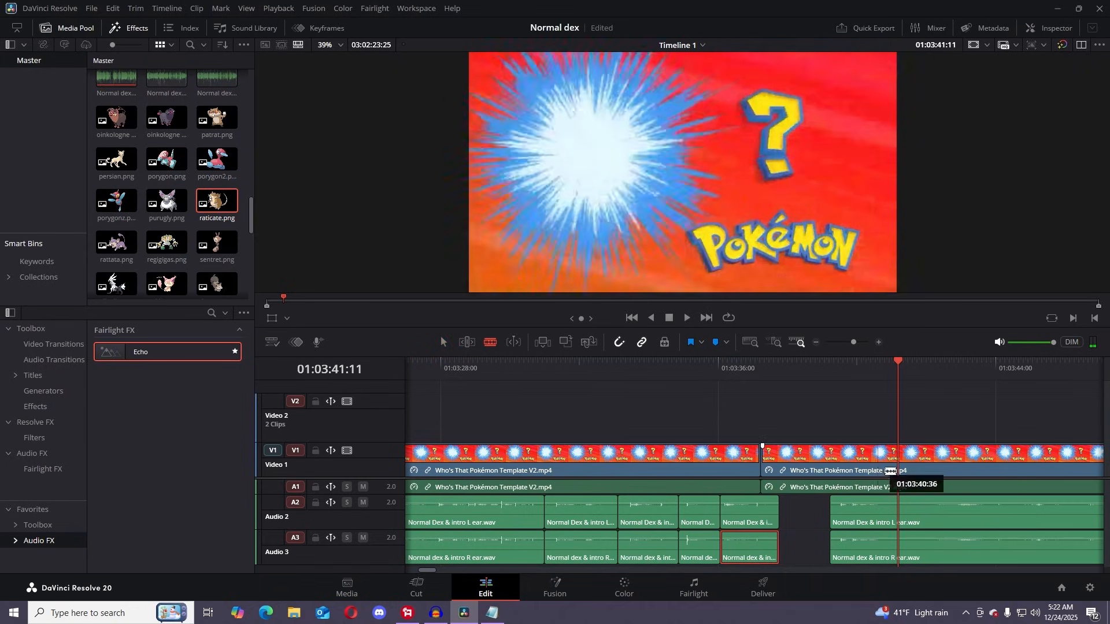
{"action": "left_click", "coordinate": [898, 521]}
{"action": "left_click", "coordinate": [906, 550]}
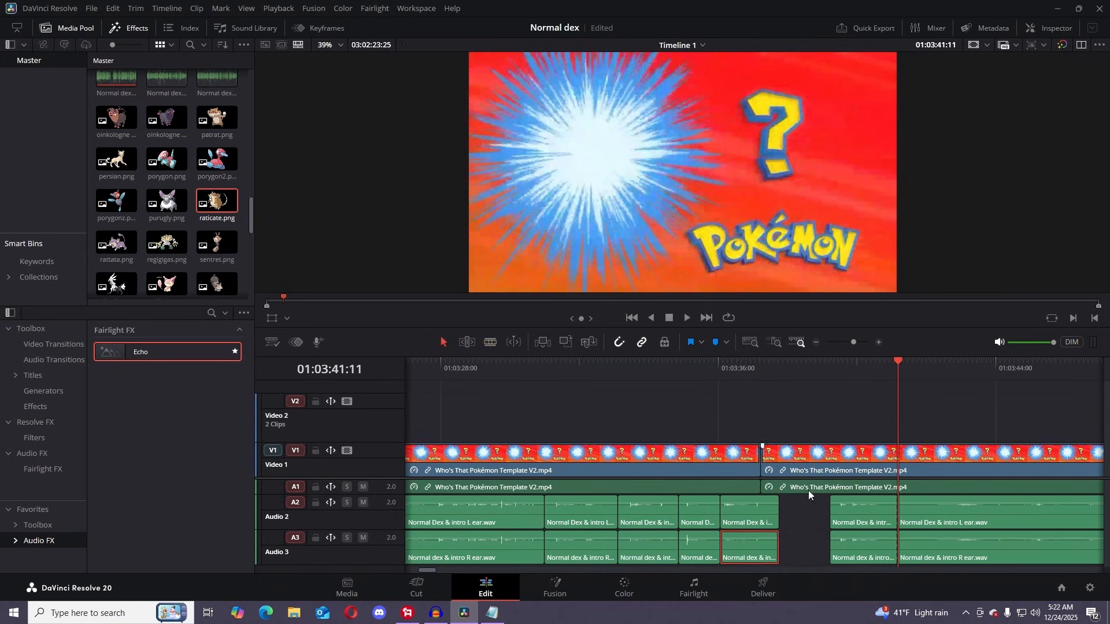
{"action": "left_click_drag", "start_coordinate": [864, 516], "coordinate": [813, 542]}
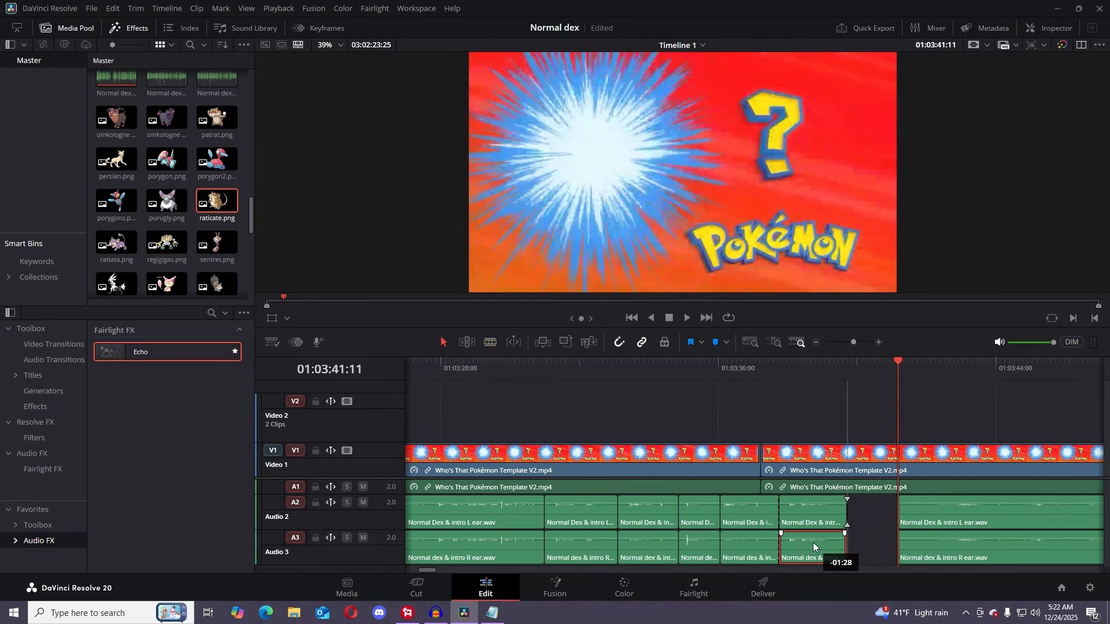
- Disable the right-ear, left-ear and right-ear clips in turn from 01:03:33:07 to about 01:03:37:43, and listen to the section
{"action": "left_click_drag", "start_coordinate": [867, 373], "coordinate": [553, 401]}
{"action": "left_click", "coordinate": [685, 322]}
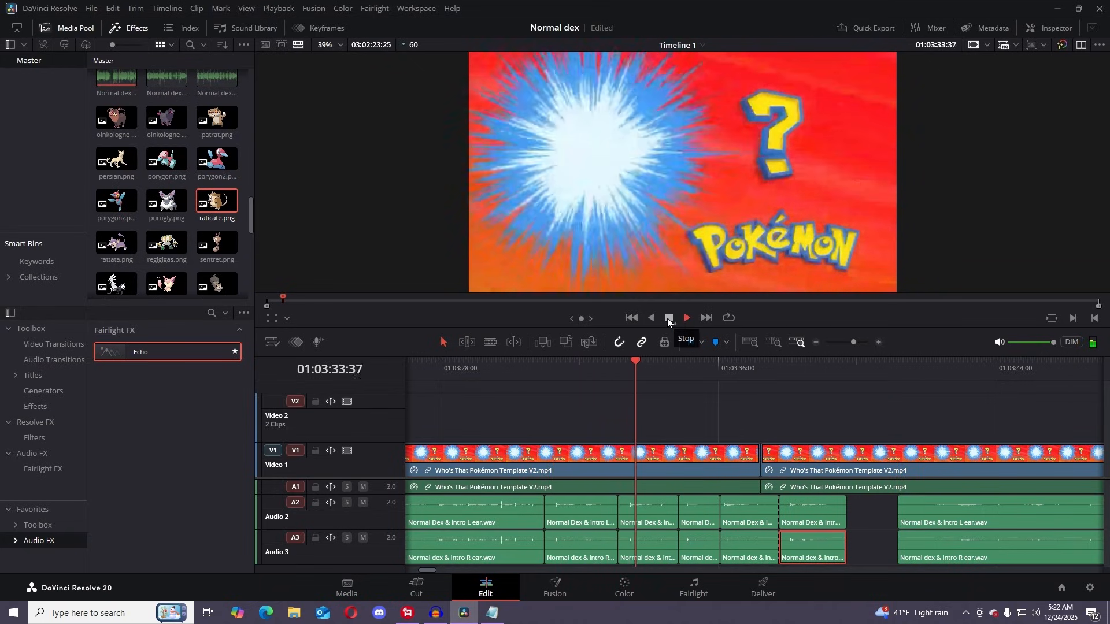
{"action": "left_click", "coordinate": [669, 319]}
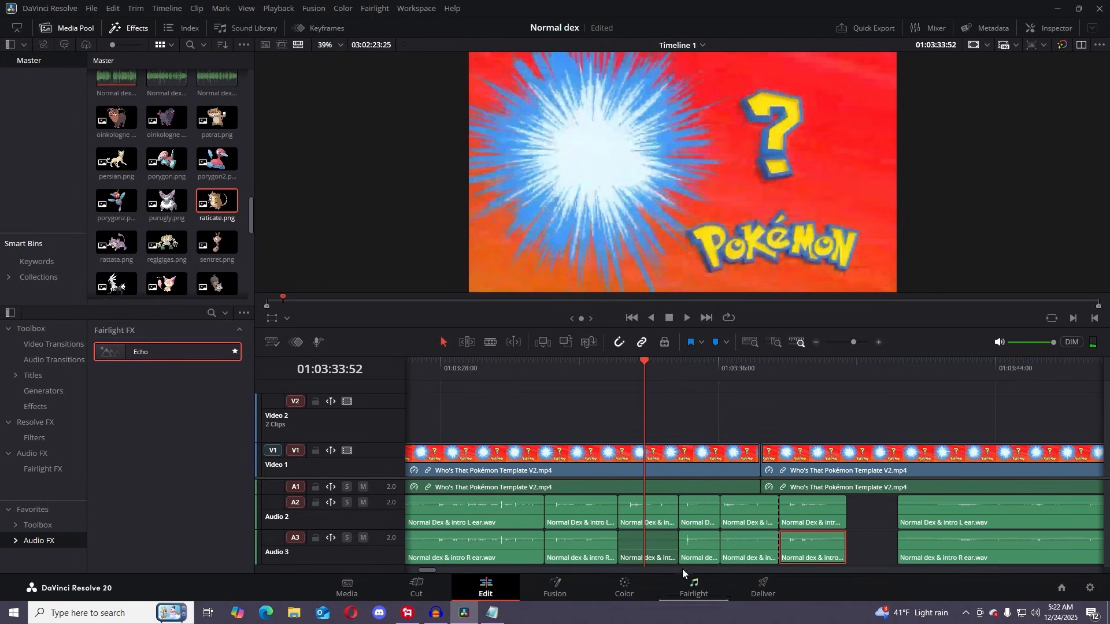
{"action": "left_click_drag", "start_coordinate": [700, 502], "coordinate": [761, 572]}
{"action": "left_click", "coordinate": [556, 373]}
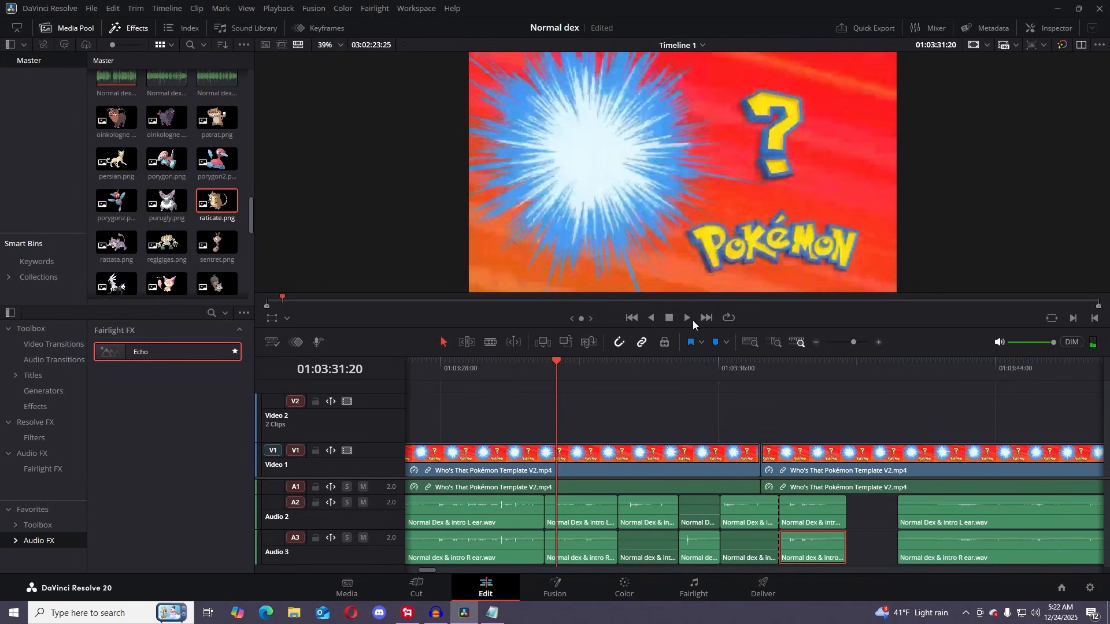
{"action": "left_click", "coordinate": [689, 319]}
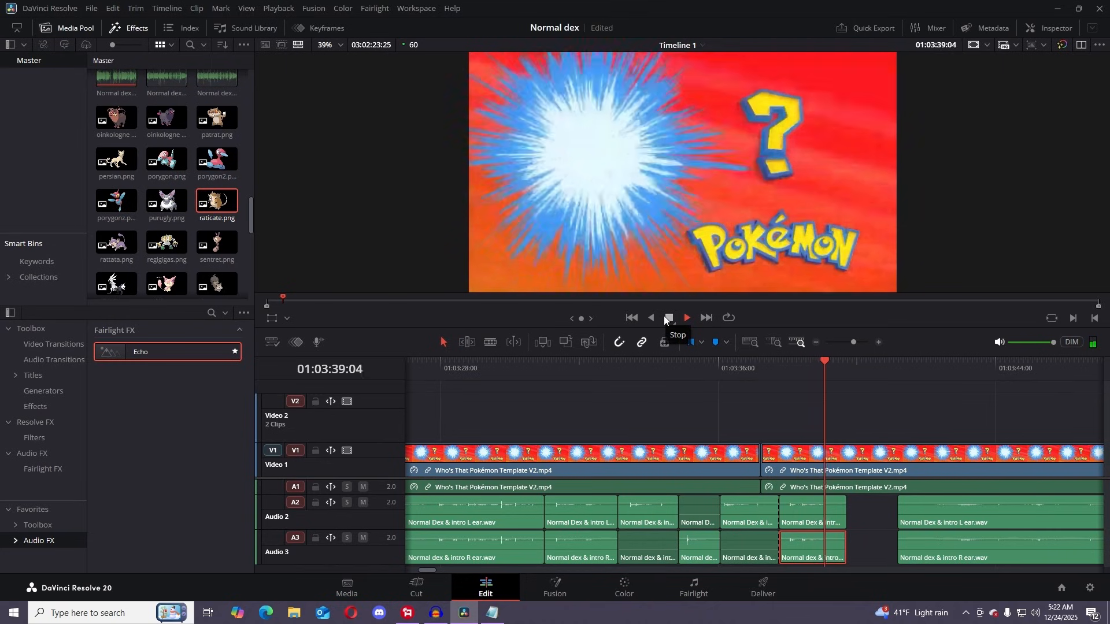
{"action": "left_click", "coordinate": [668, 318]}
- Extend the raticate.png clip to end with the ear clips at about 01:03:39:42
{"action": "left_click_drag", "start_coordinate": [857, 343], "coordinate": [843, 340]}
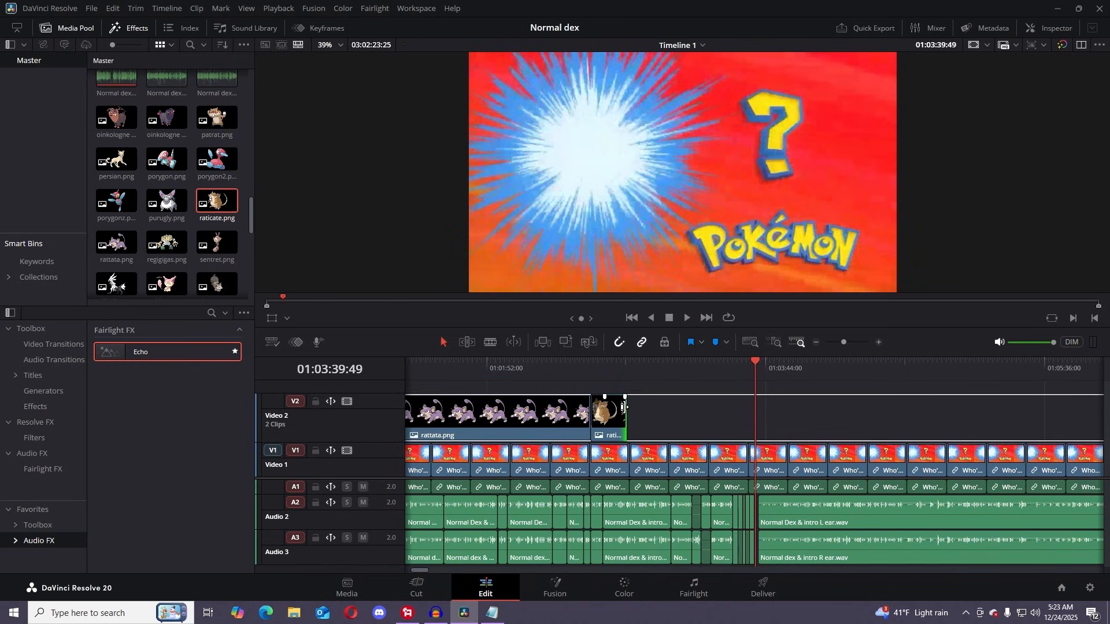
{"action": "left_click_drag", "start_coordinate": [623, 406], "coordinate": [756, 413]}
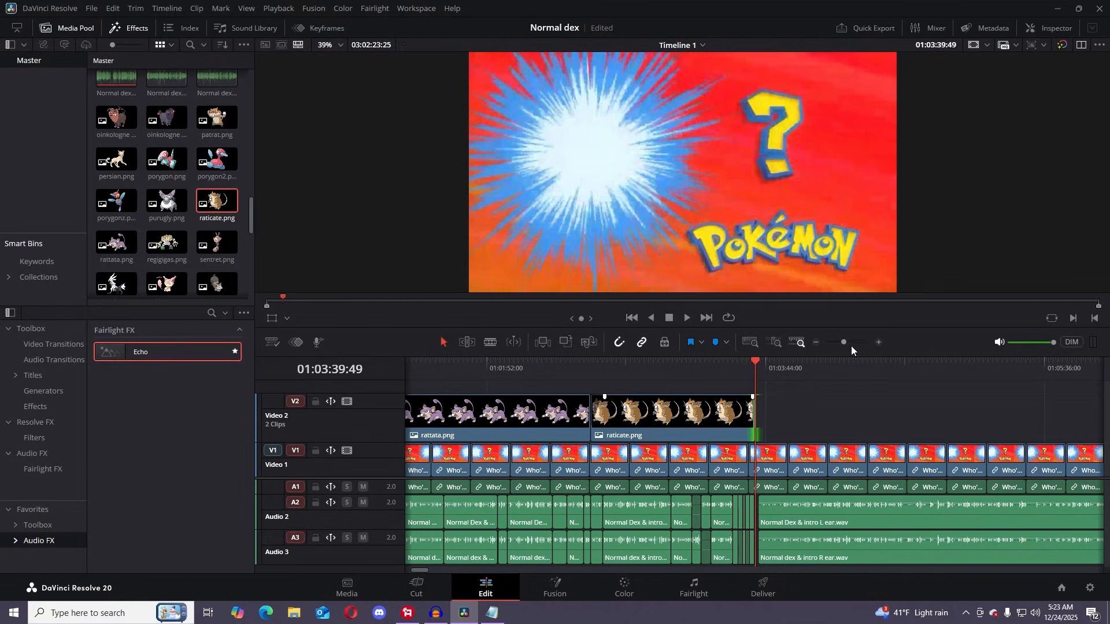
{"action": "left_click_drag", "start_coordinate": [849, 340], "coordinate": [858, 340]}
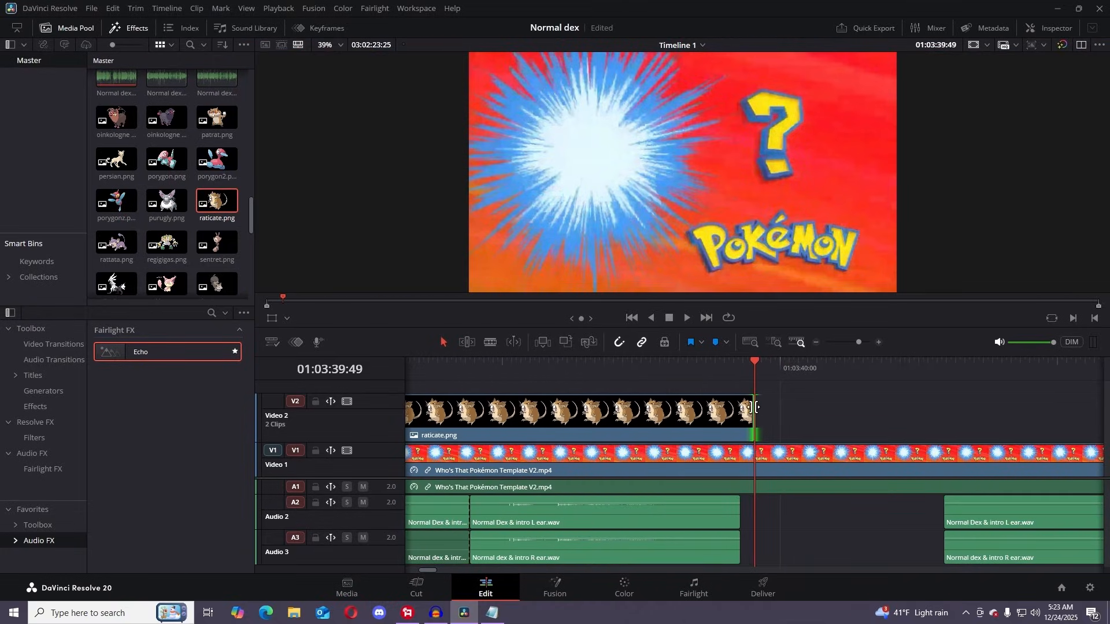
{"action": "left_click_drag", "start_coordinate": [755, 407], "coordinate": [739, 408]}
- Add a fade-out of about 8 frames to the end of the raticate.png clip and play past its end
{"action": "left_click_drag", "start_coordinate": [735, 366], "coordinate": [717, 364]}
{"action": "left_click", "coordinate": [689, 319]}
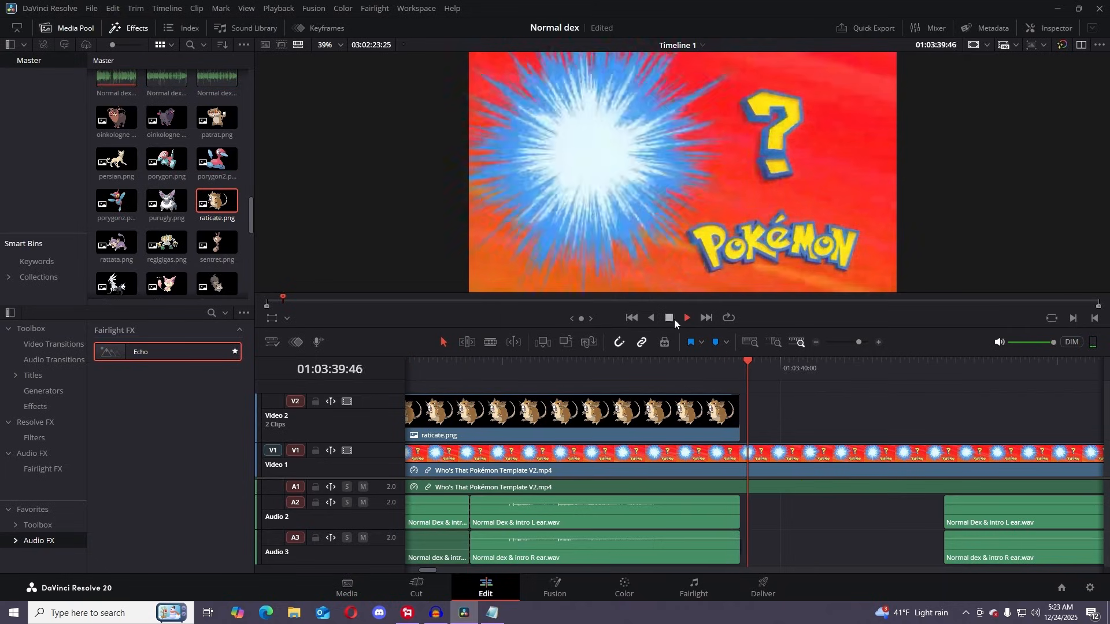
{"action": "left_click", "coordinate": [670, 319]}
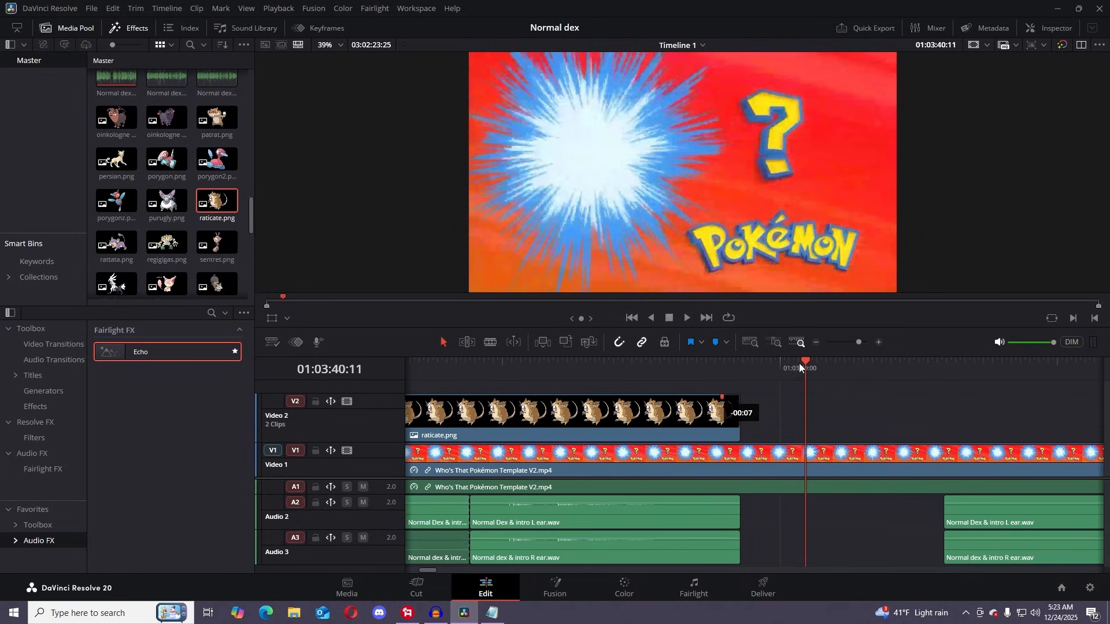
{"action": "left_click_drag", "start_coordinate": [799, 363], "coordinate": [691, 371]}
{"action": "left_click", "coordinate": [687, 319]}
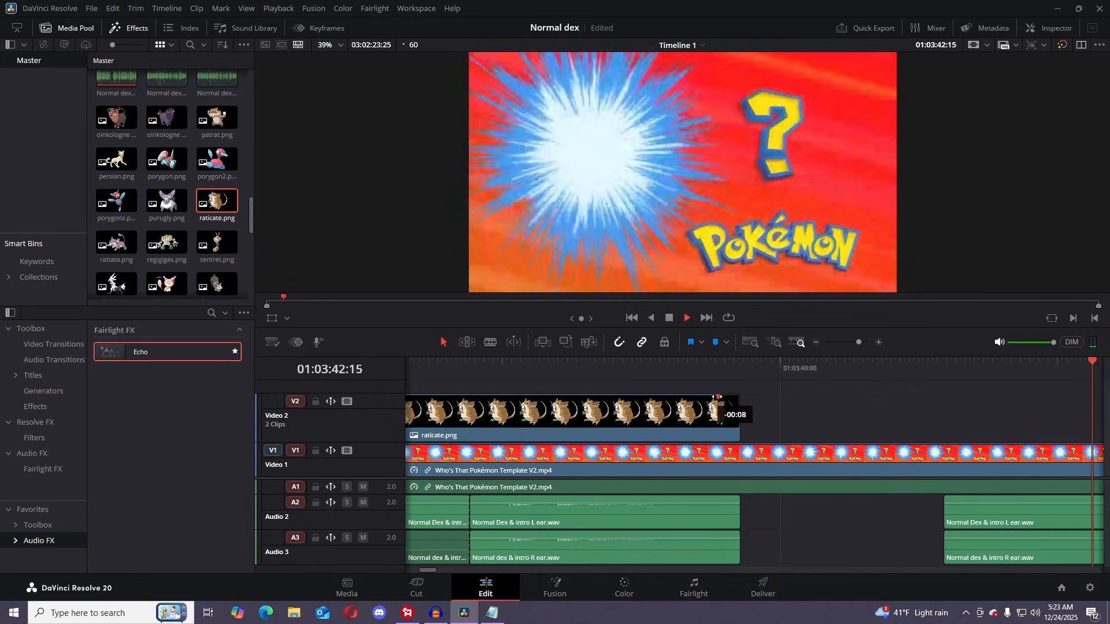
{"action": "left_click", "coordinate": [672, 317]}
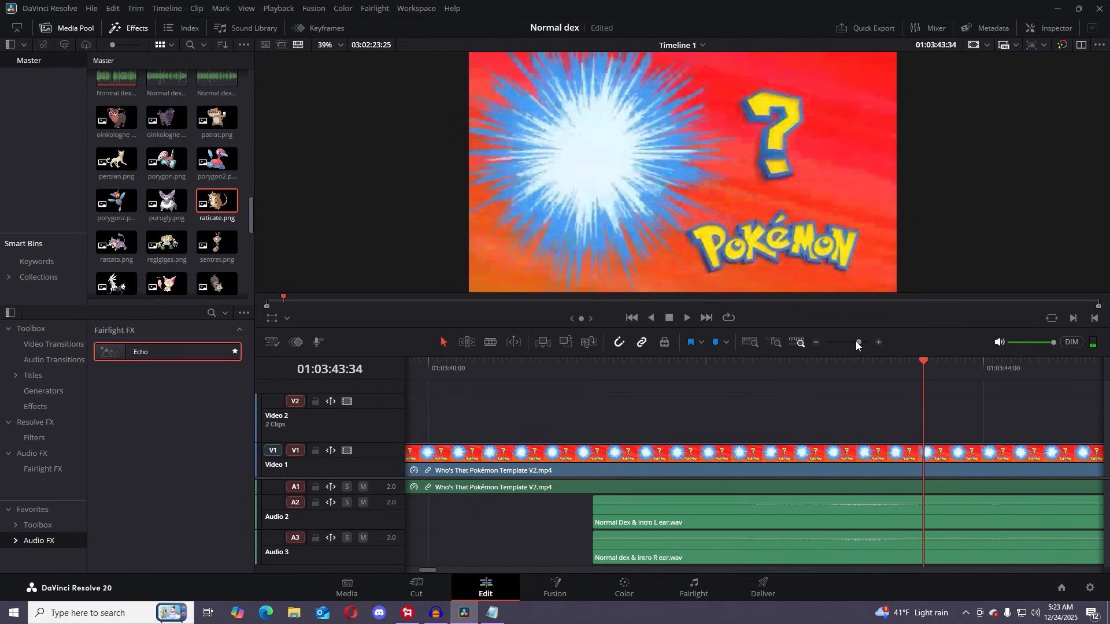
- Return to the start of the rattata.png clip at about 01:01:13:50 with both Pokémon images in view
{"action": "left_click_drag", "start_coordinate": [856, 341], "coordinate": [838, 339]}
{"action": "left_click_drag", "start_coordinate": [591, 372], "coordinate": [448, 365]}
{"action": "left_click_drag", "start_coordinate": [841, 343], "coordinate": [843, 343]}
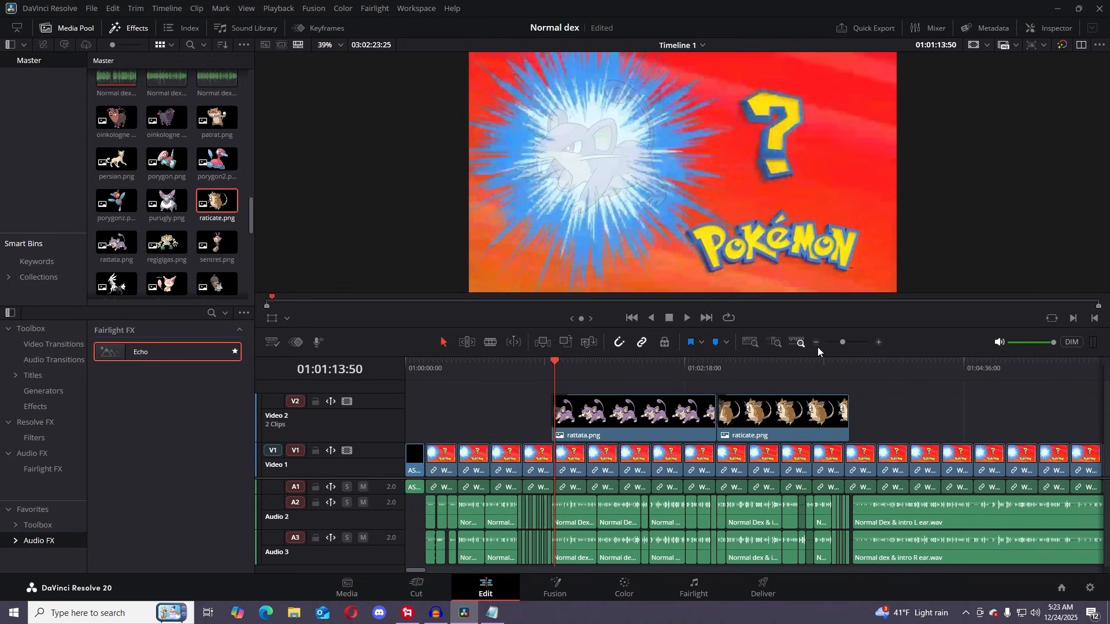